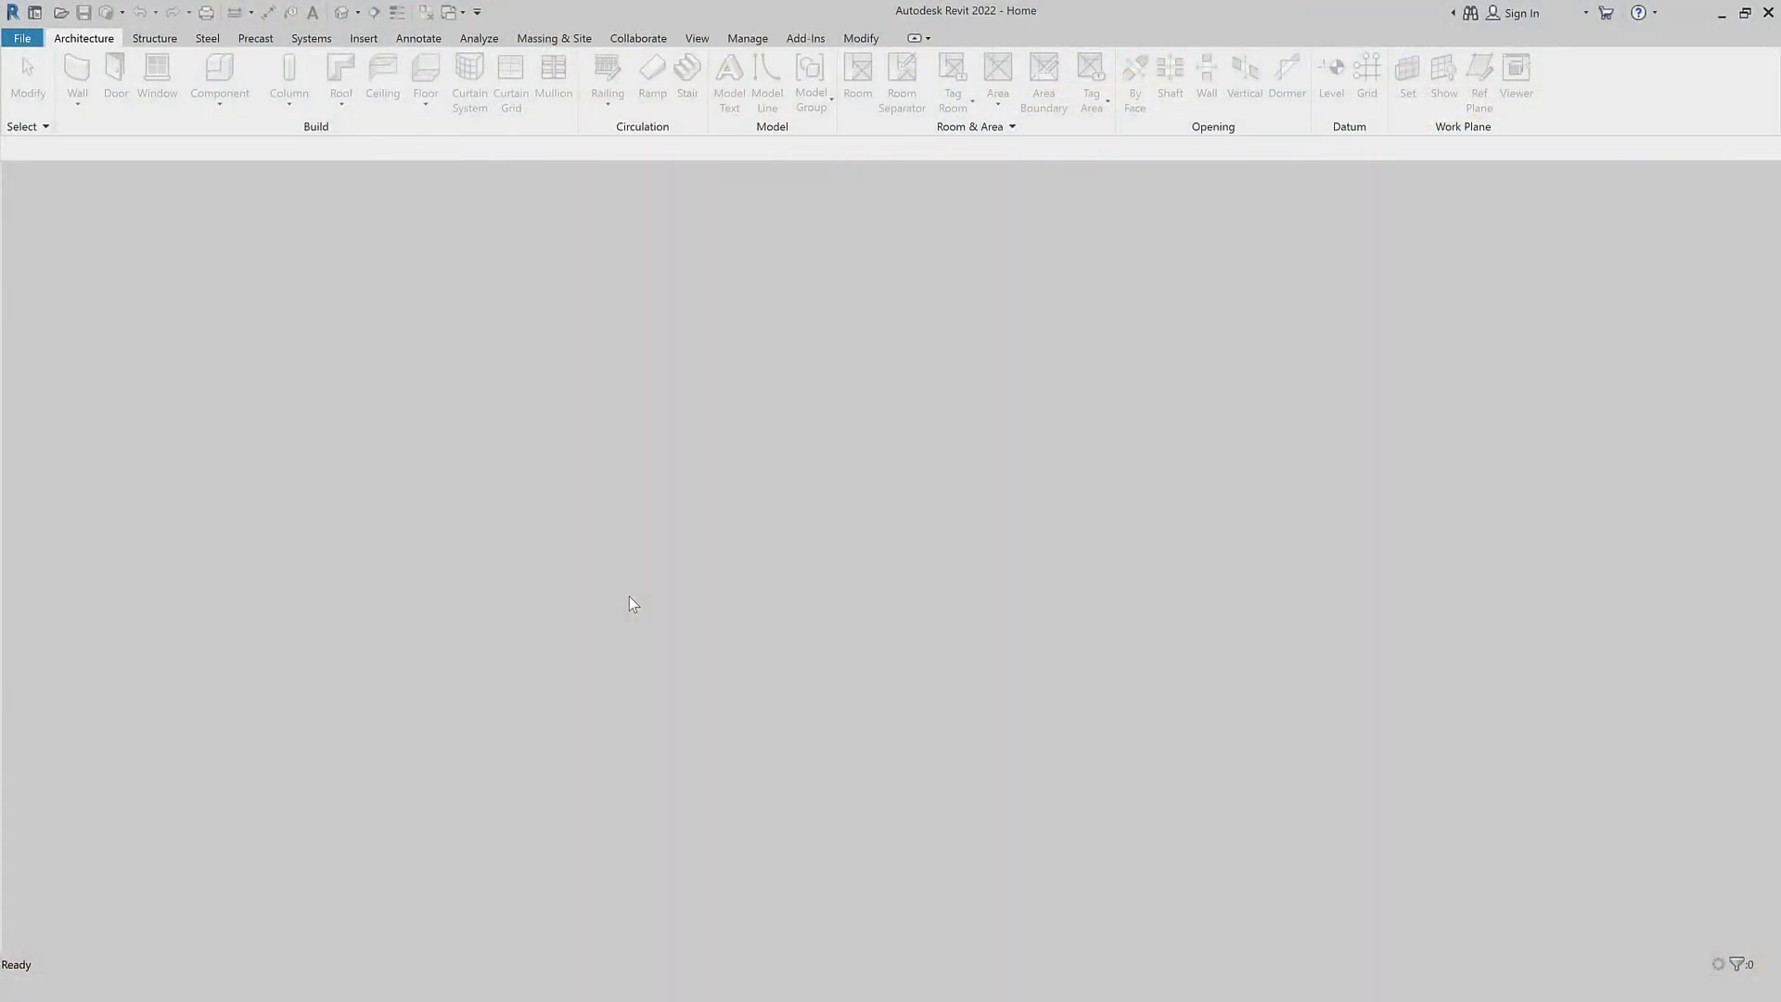
# Create a new annotation symbol family from the English > Annotations Metric Room Tag.rft template.
pyautogui.click(33, 42)
pyautogui.moveTo(64, 112)
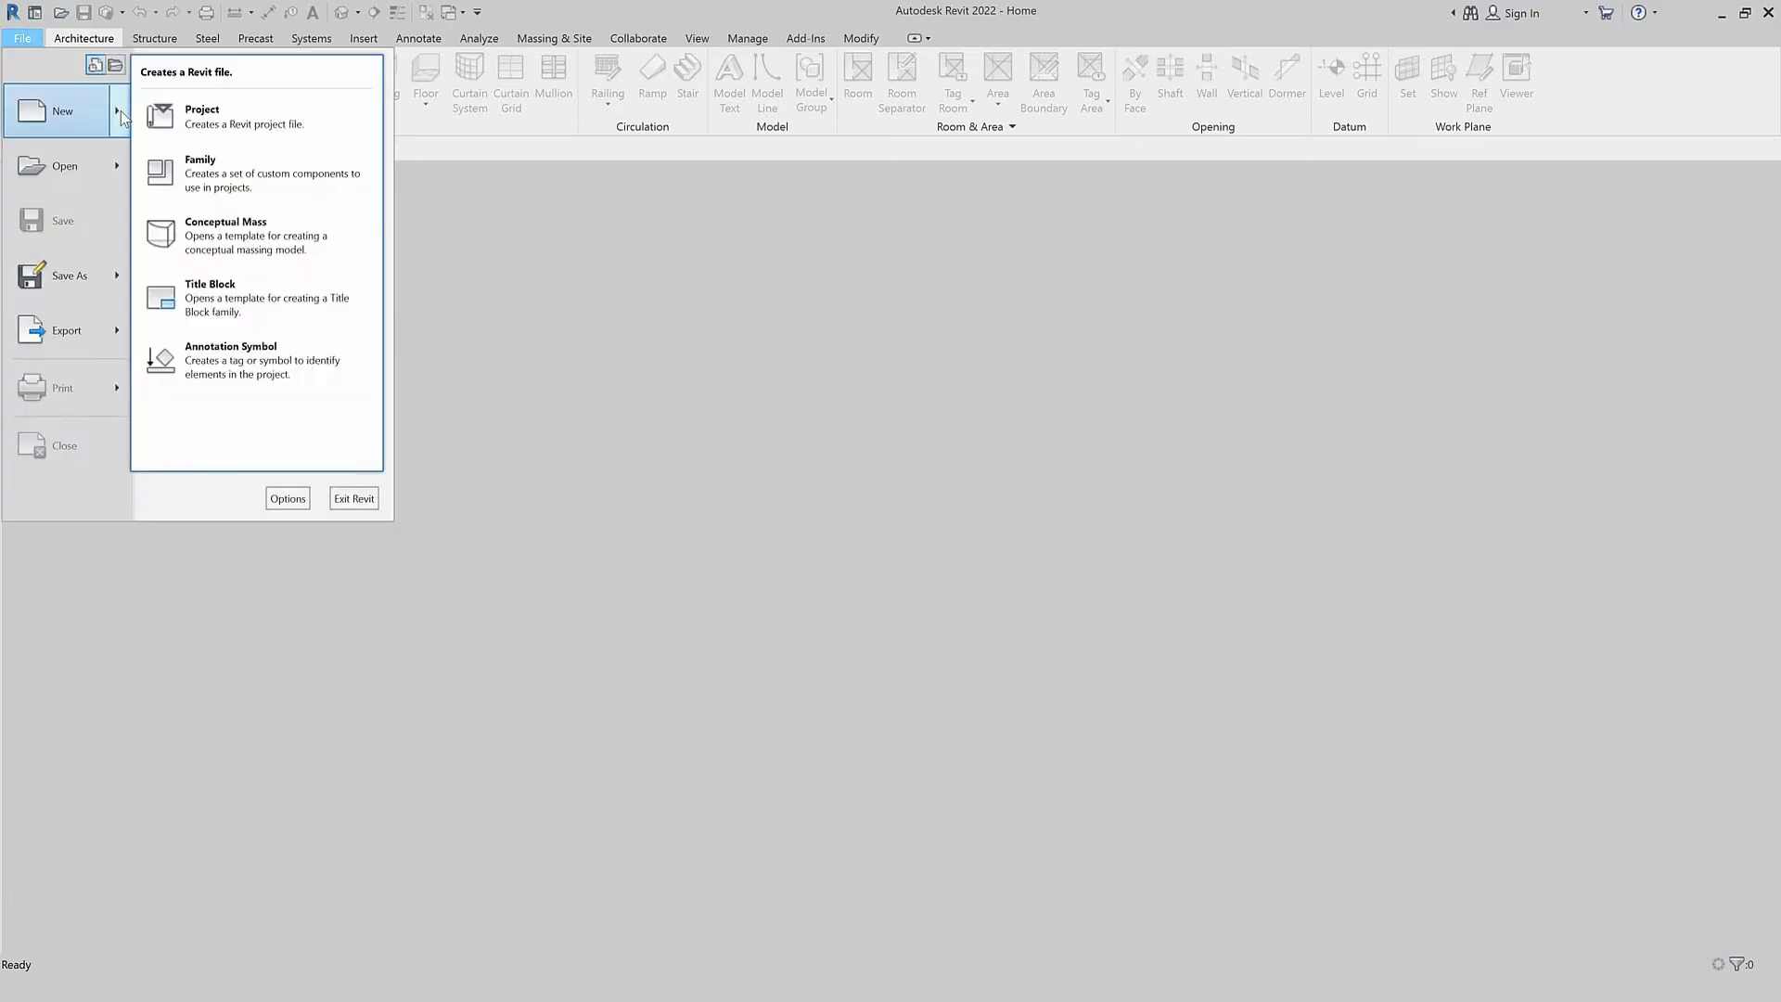
pyautogui.click(195, 169)
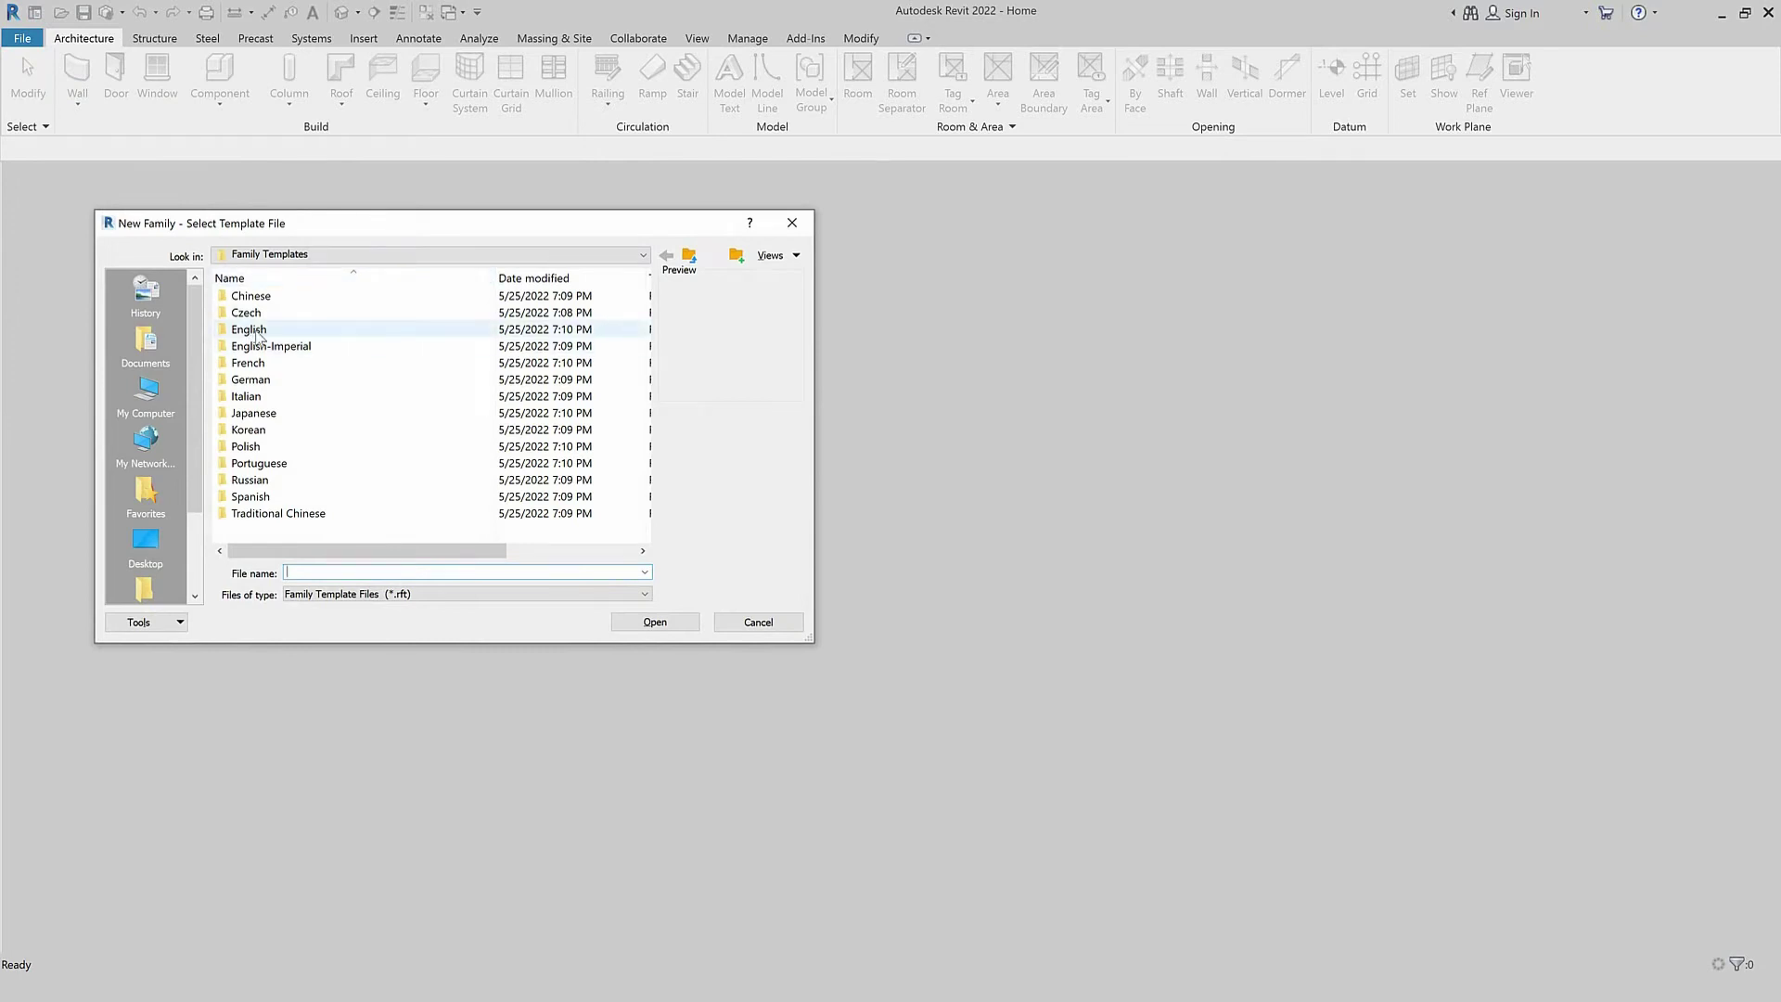
pyautogui.doubleClick(250, 329)
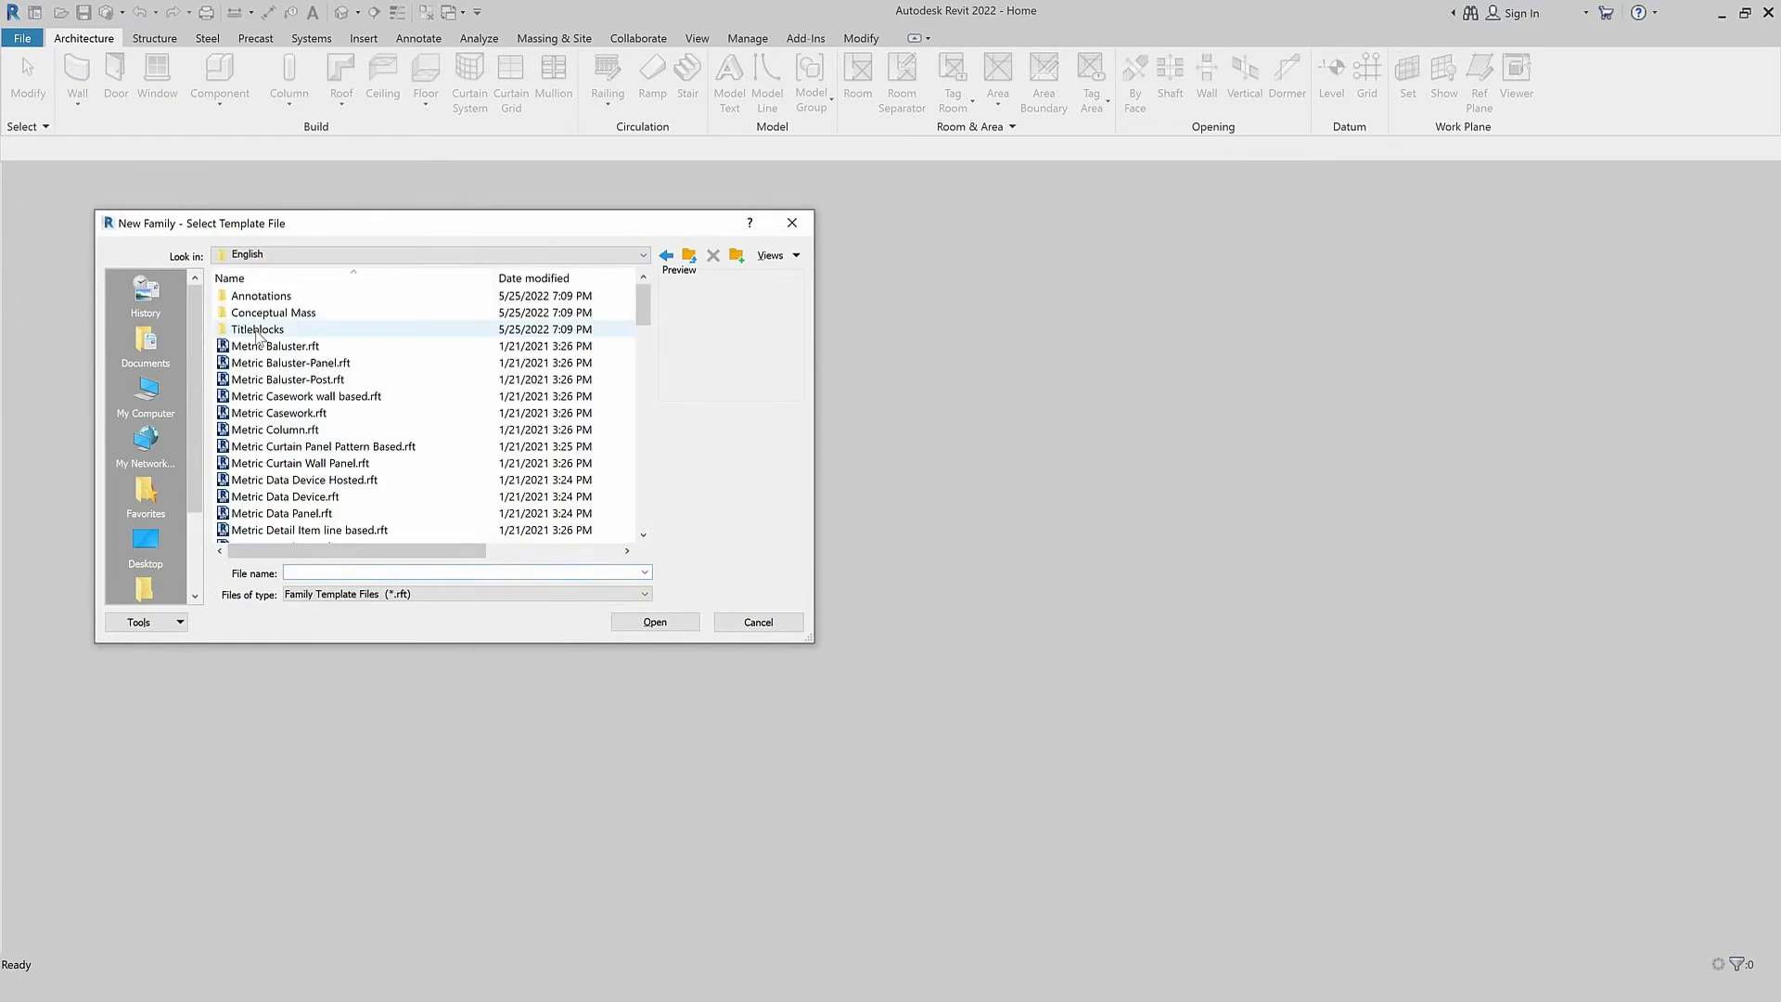
pyautogui.doubleClick(261, 295)
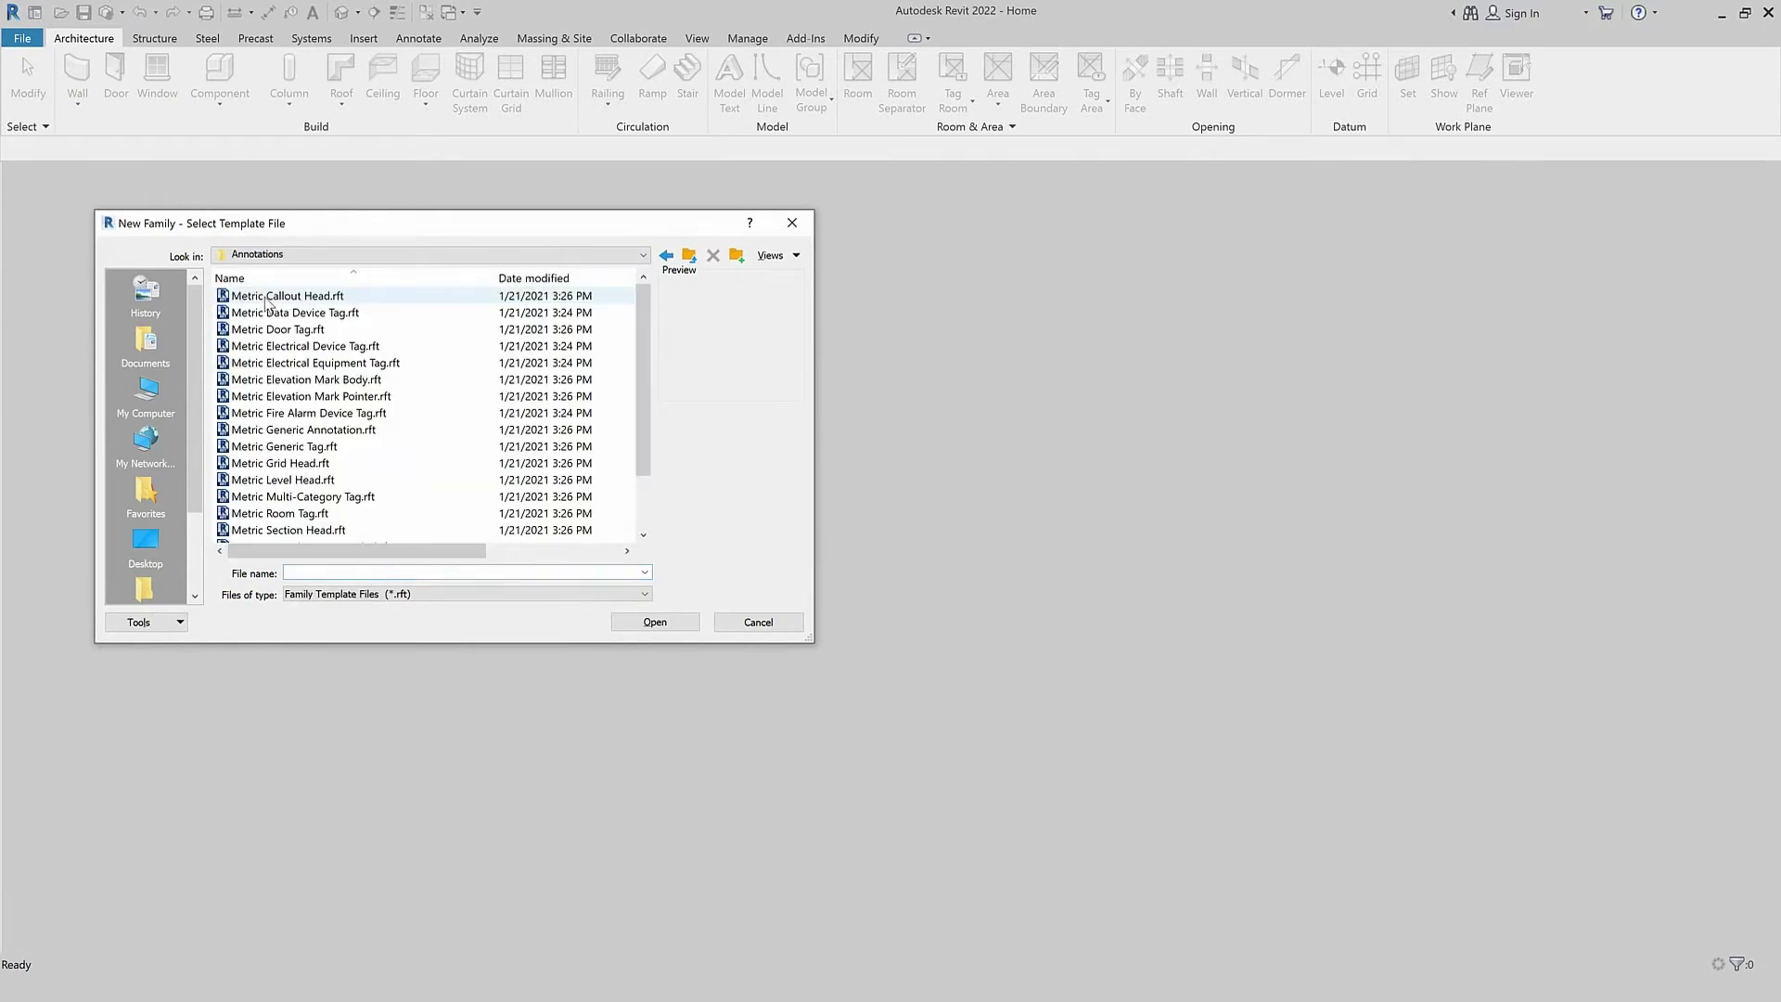
pyautogui.click(310, 515)
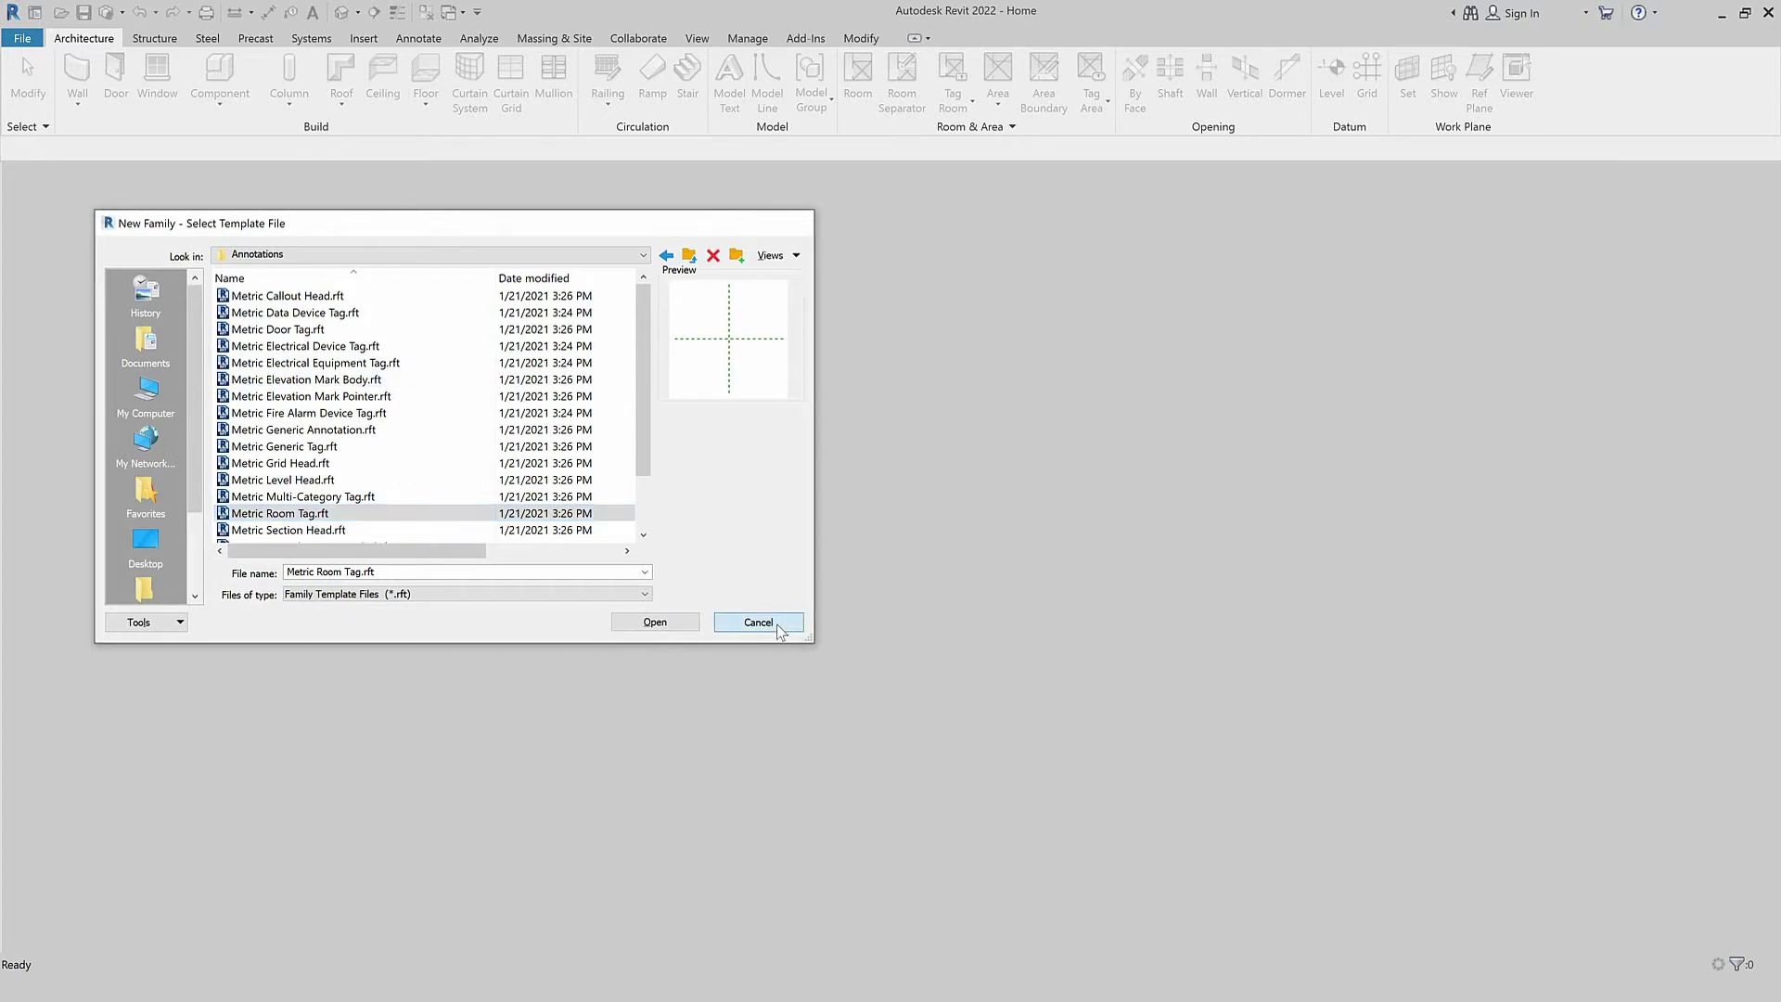
pyautogui.click(758, 622)
pyautogui.click(31, 42)
pyautogui.moveTo(63, 111)
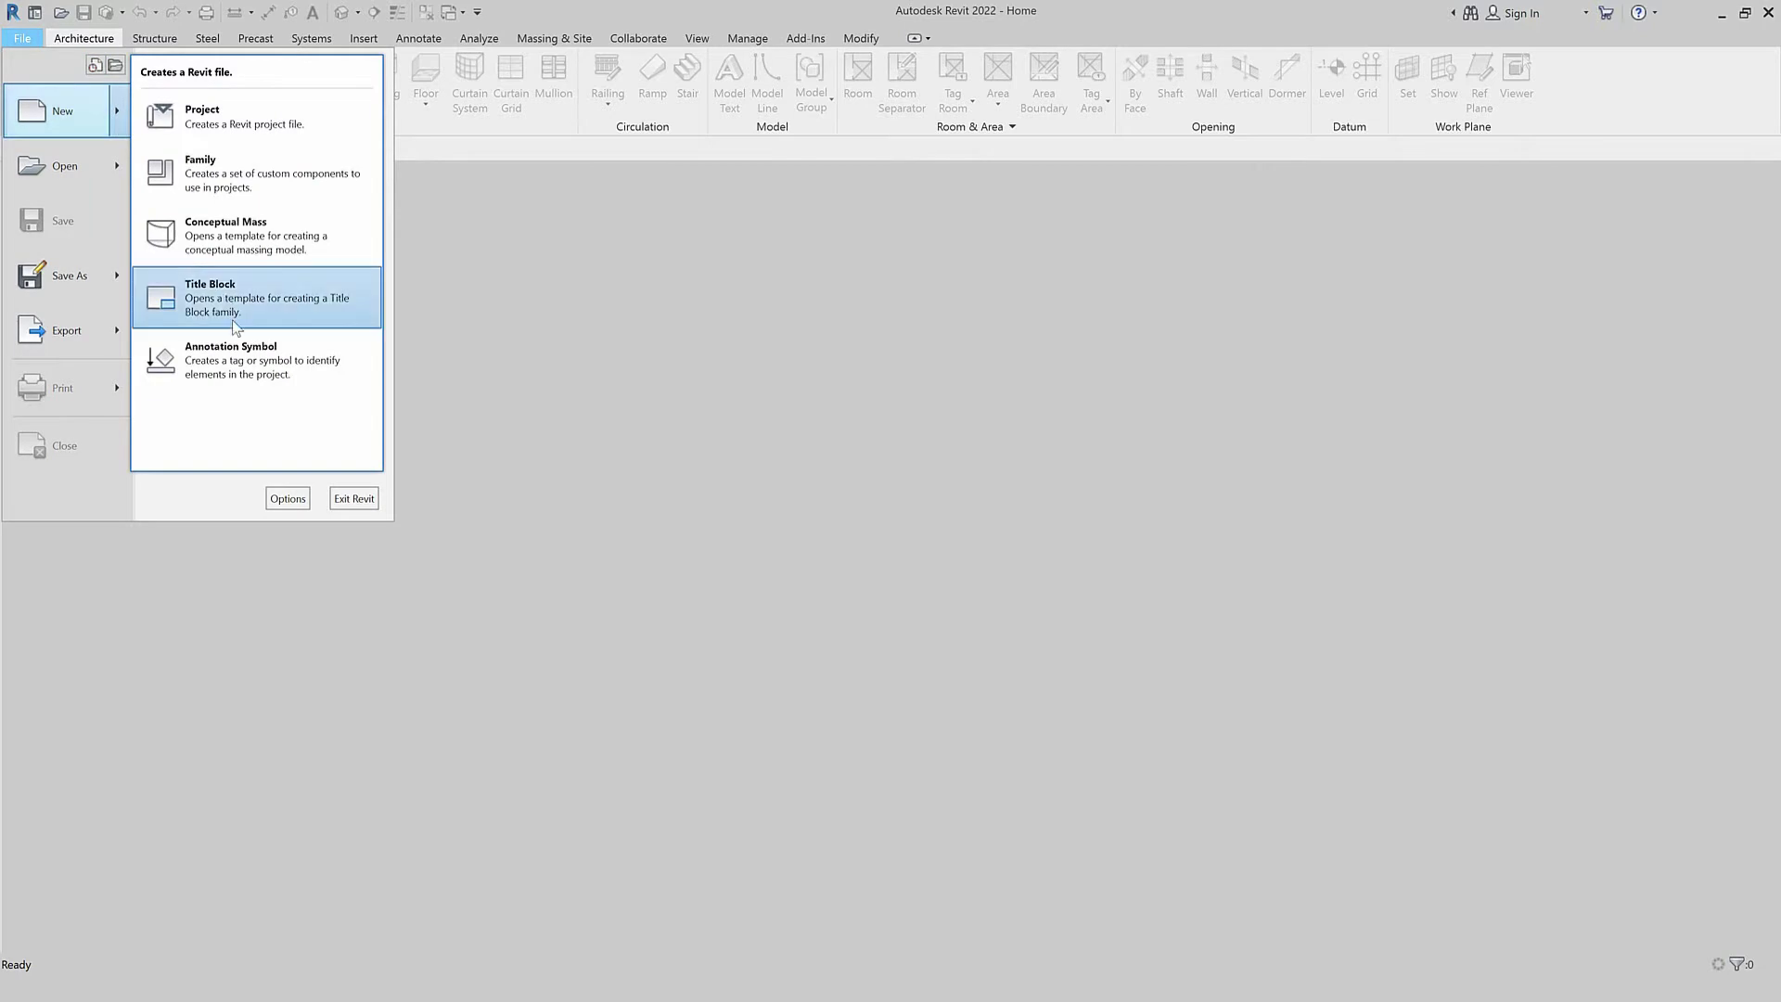
pyautogui.click(230, 362)
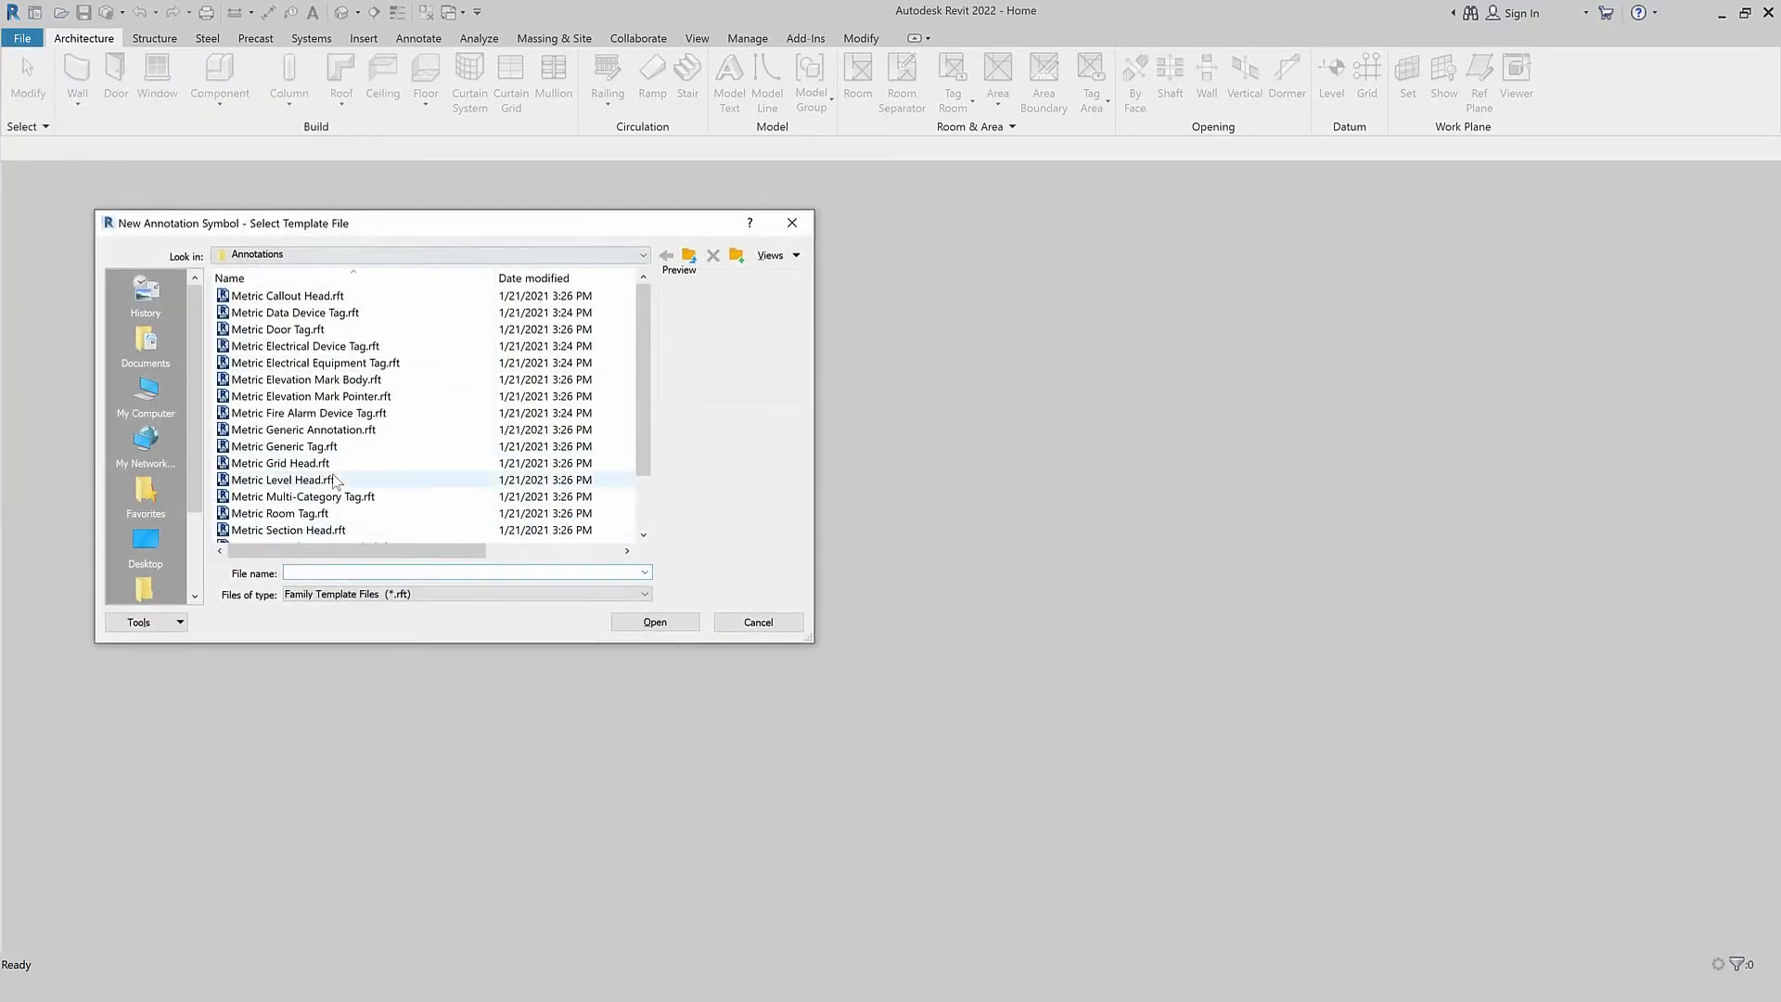
pyautogui.click(284, 515)
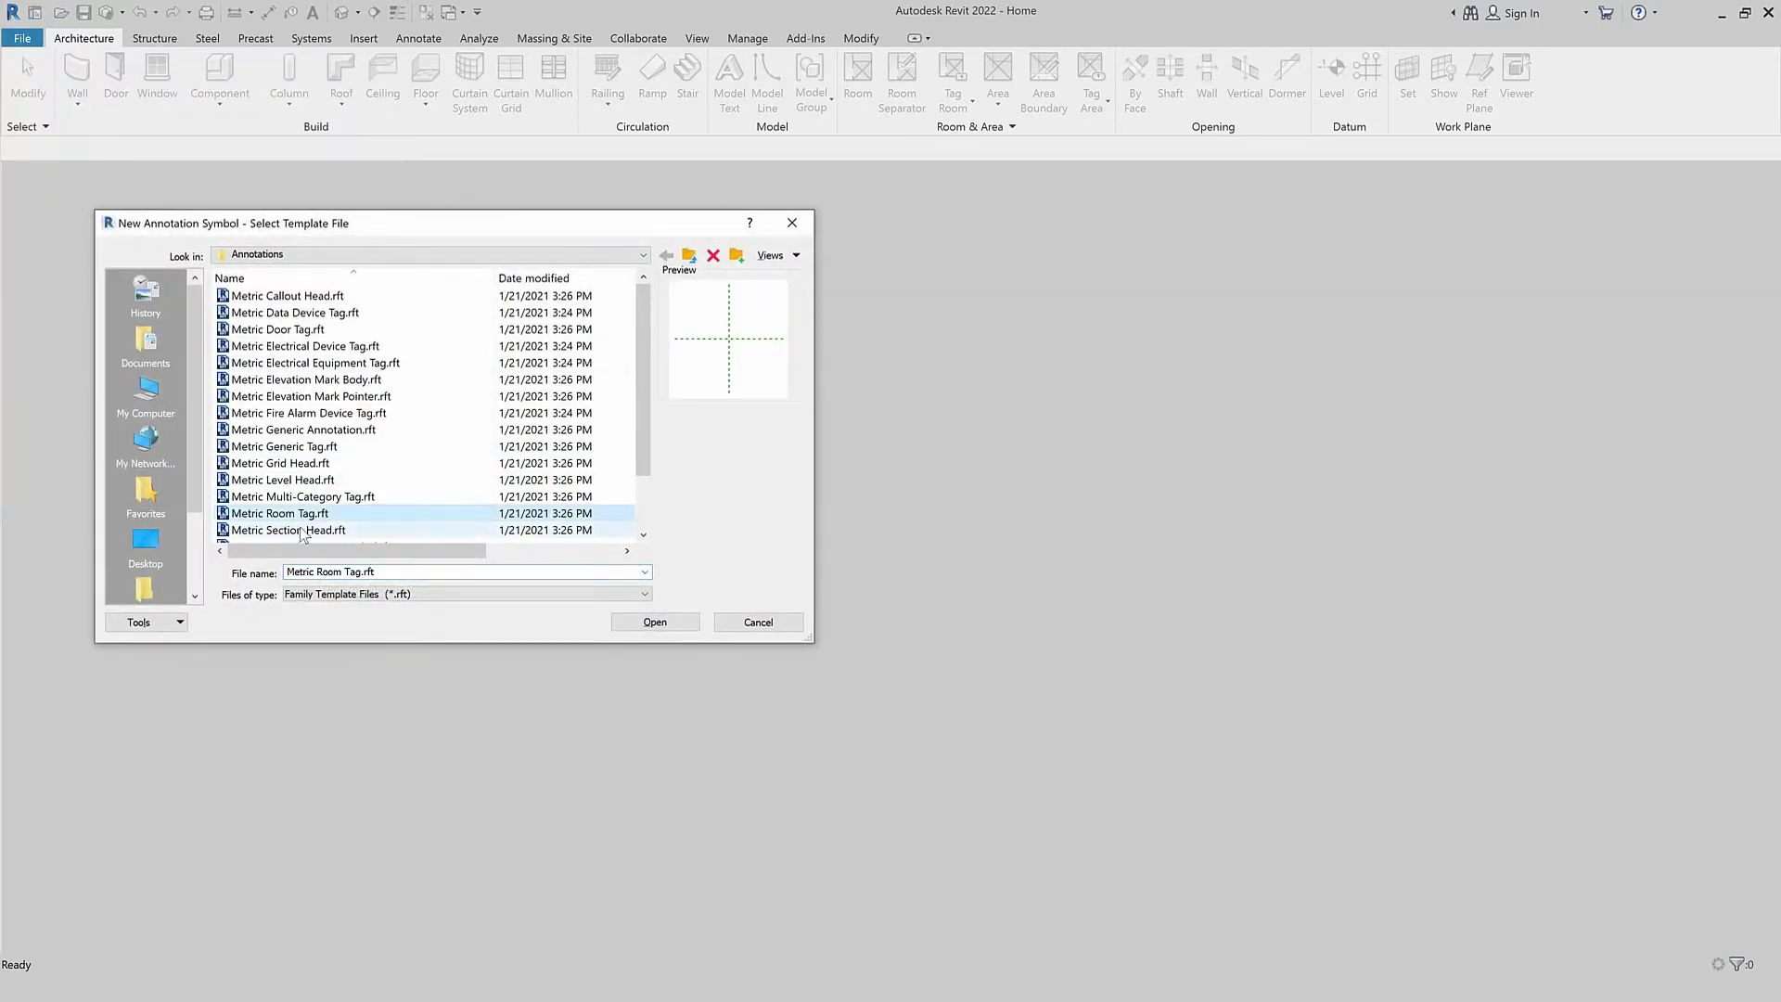
pyautogui.click(675, 623)
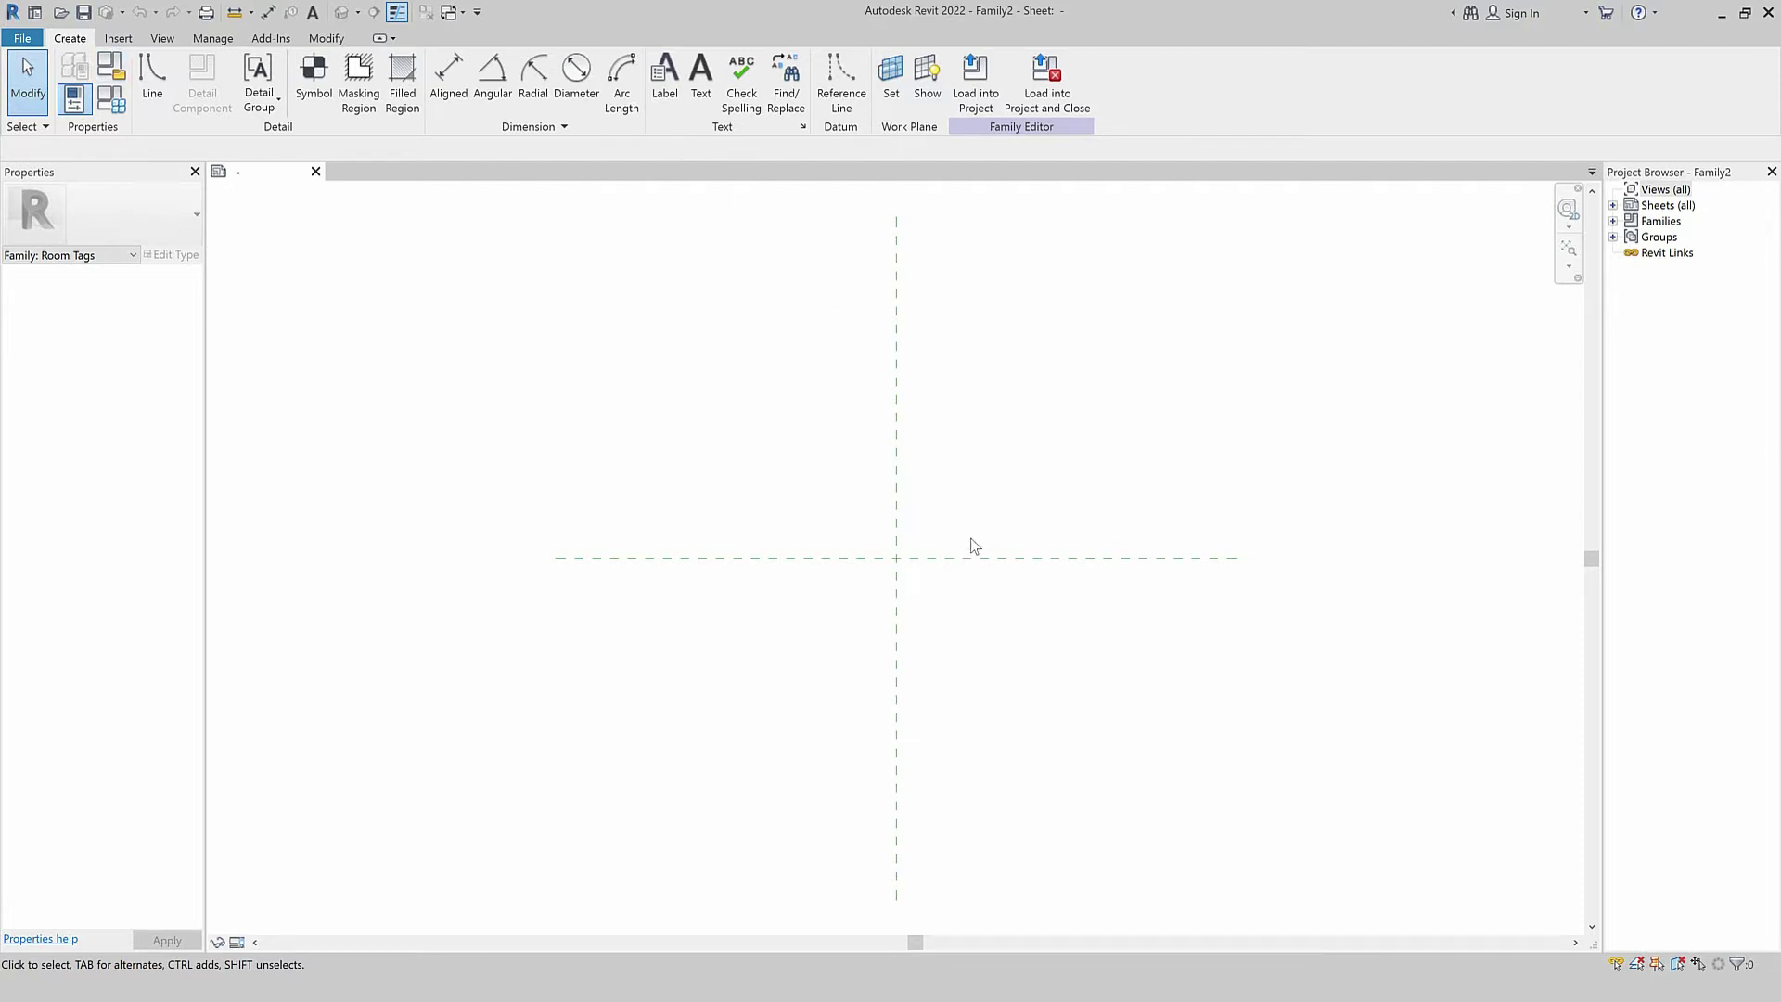
# Place a label at the reference-plane intersection with Name, a line break, then Number (sample 101).
pyautogui.click(664, 79)
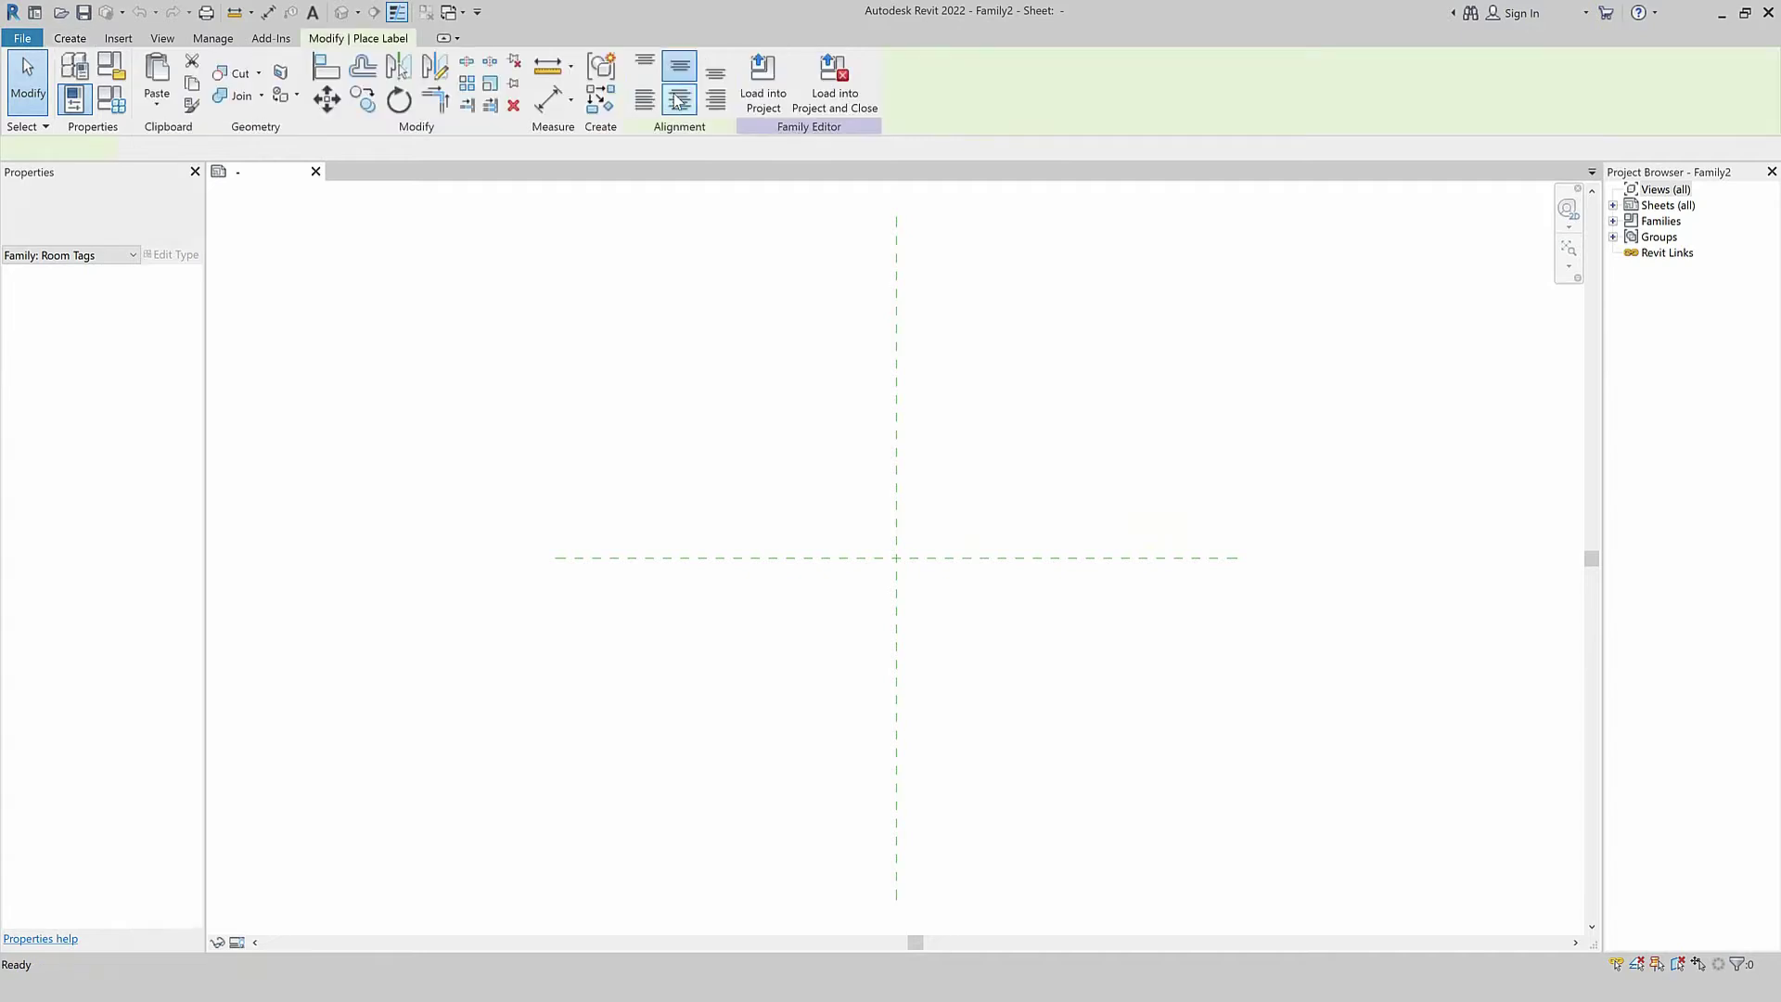
pyautogui.click(893, 554)
pyautogui.click(562, 468)
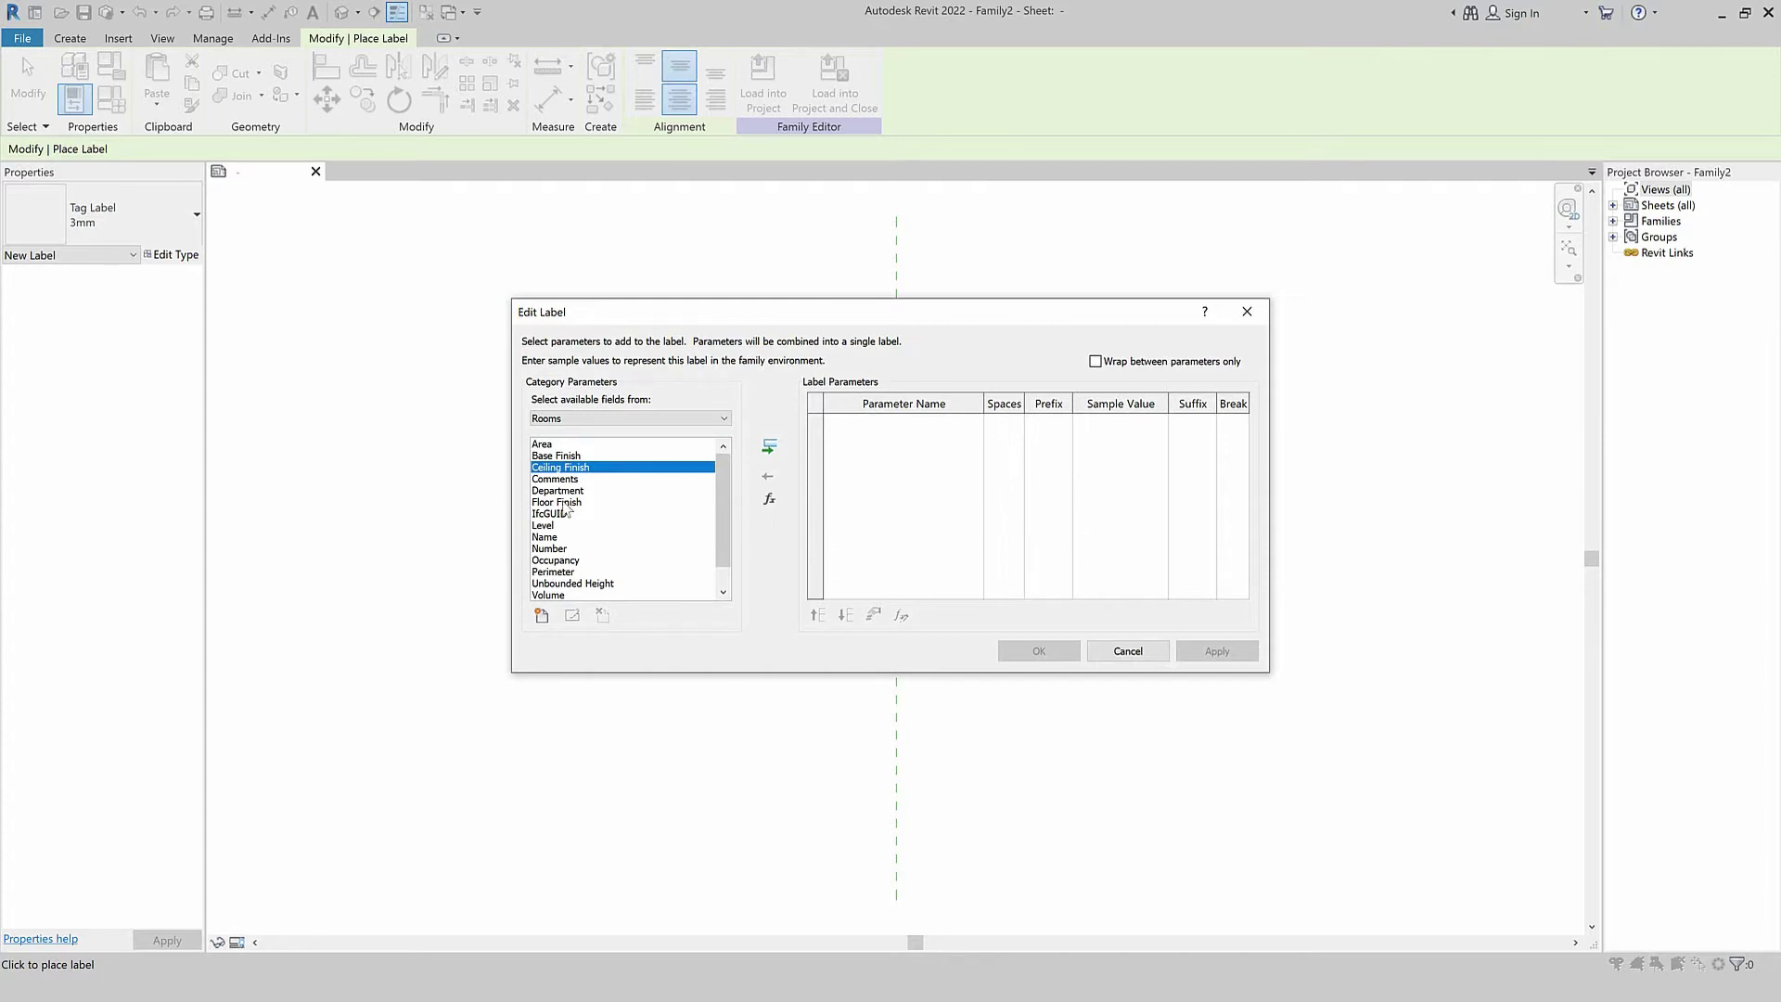
pyautogui.click(563, 534)
pyautogui.click(768, 446)
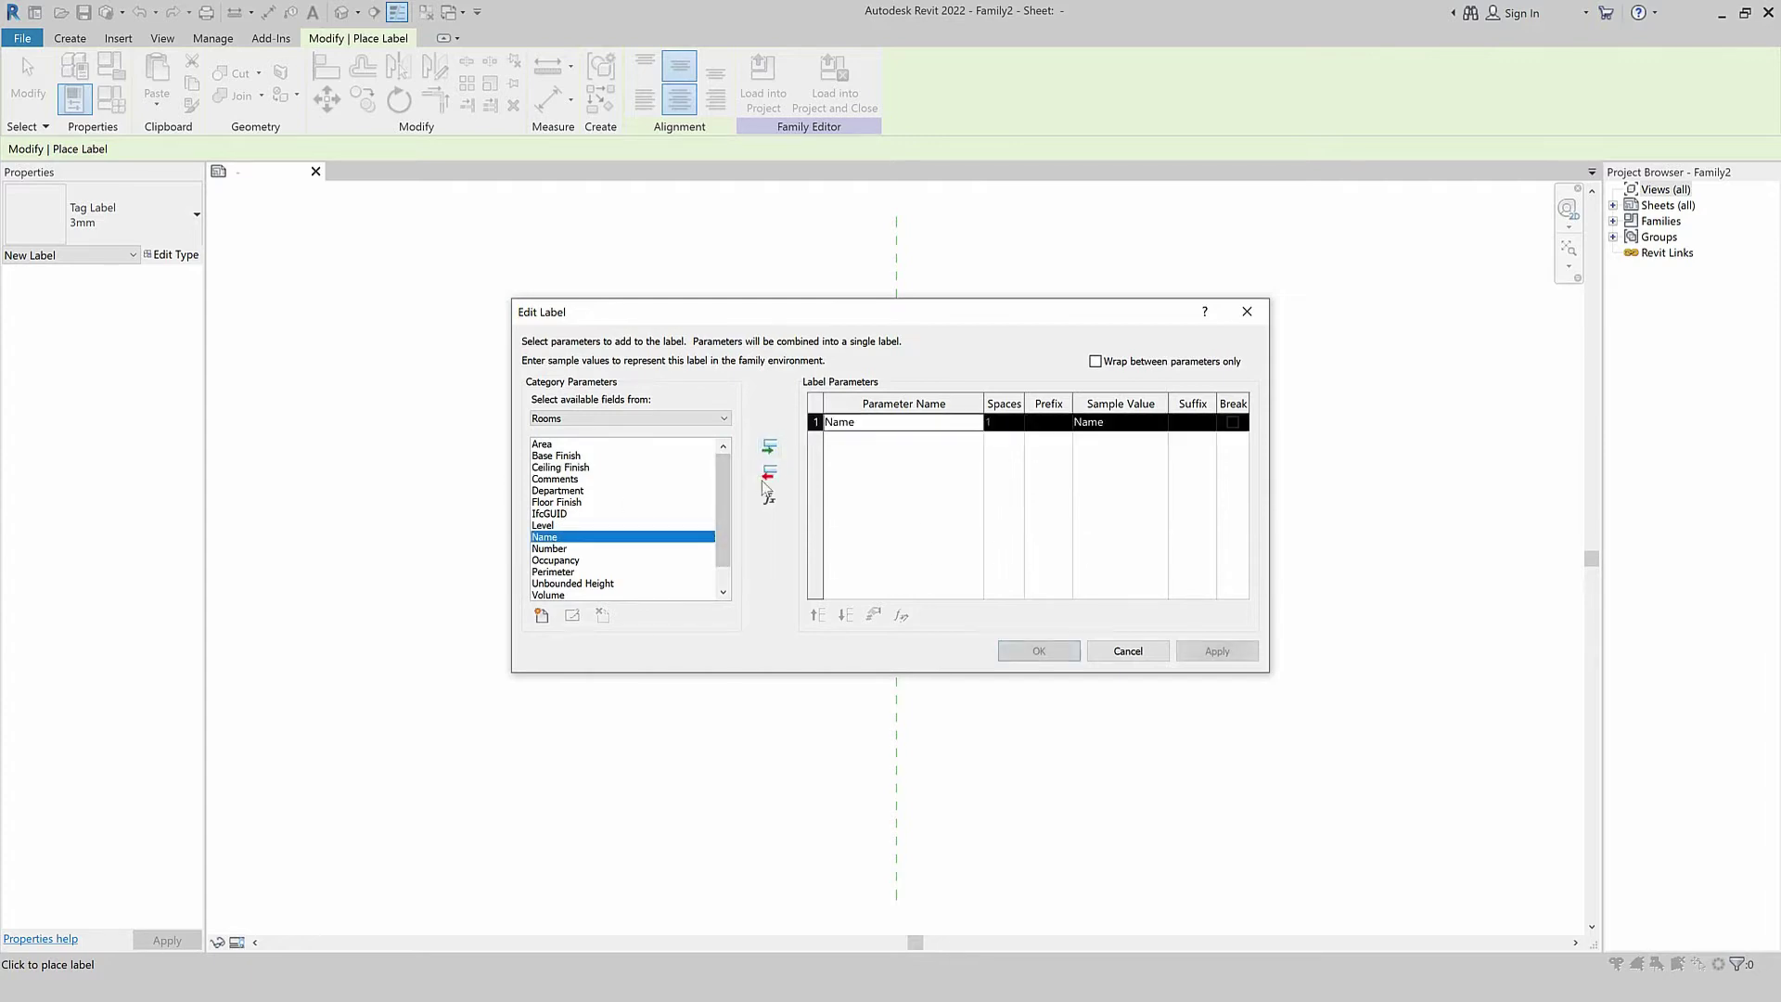
pyautogui.click(564, 549)
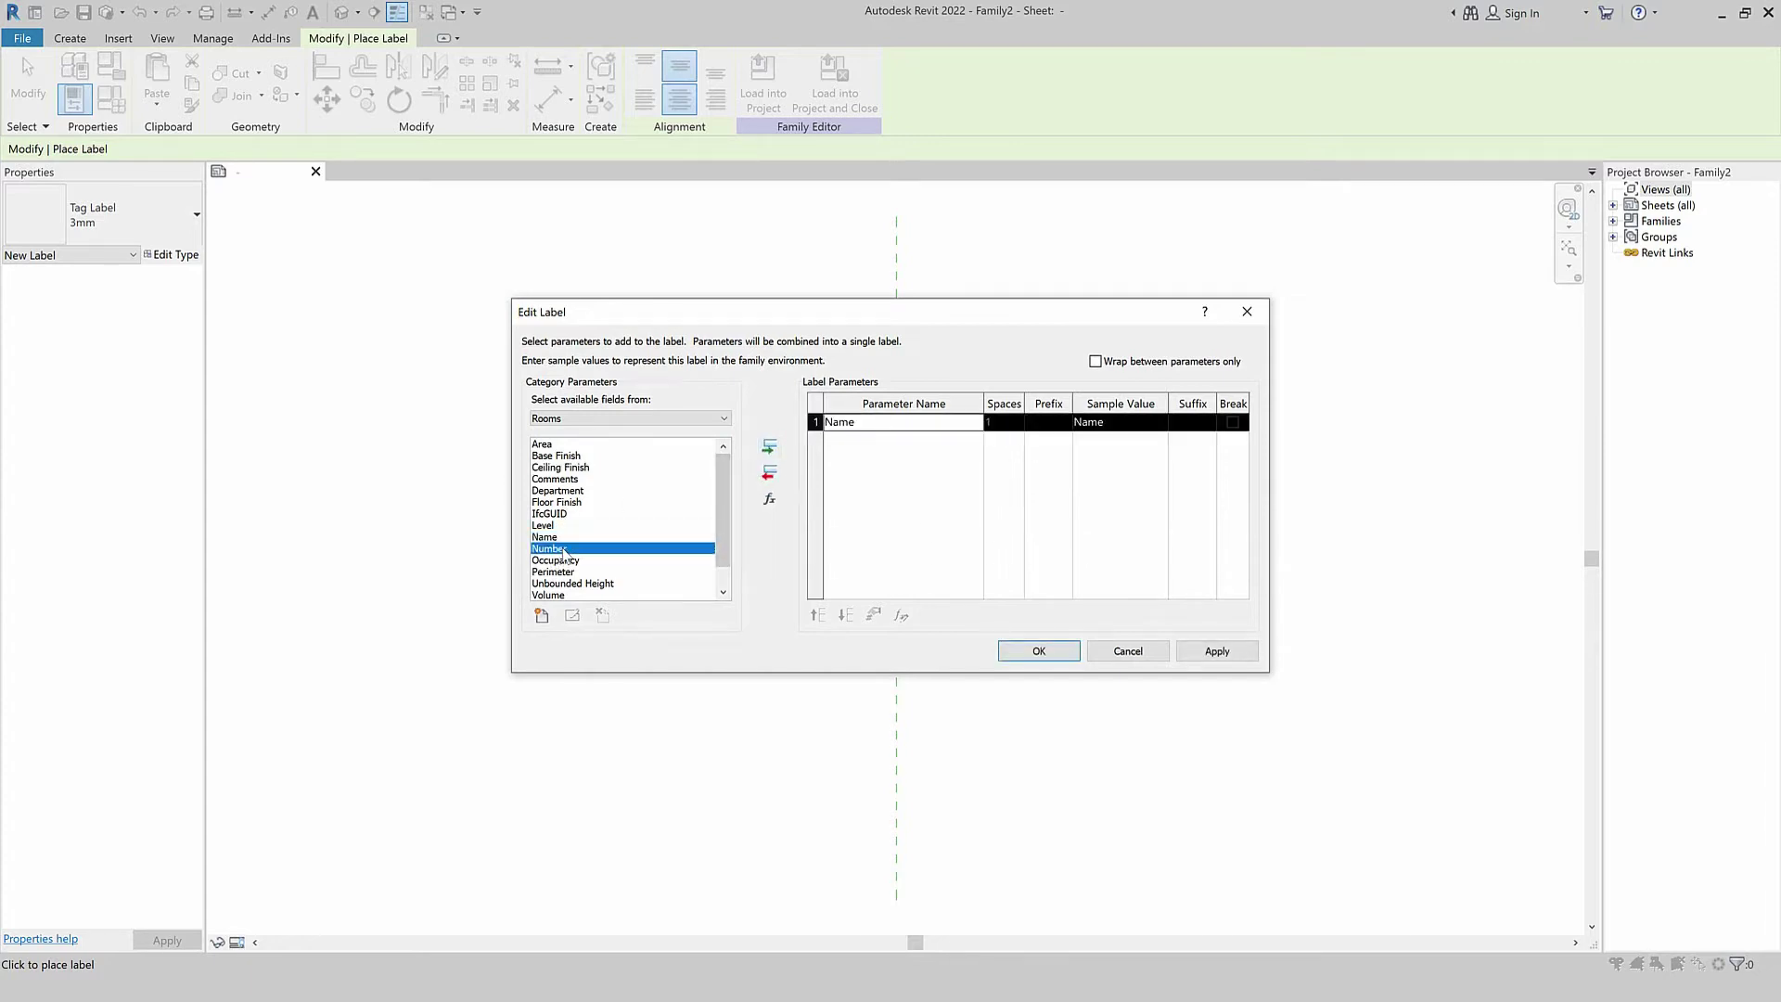
pyautogui.click(769, 448)
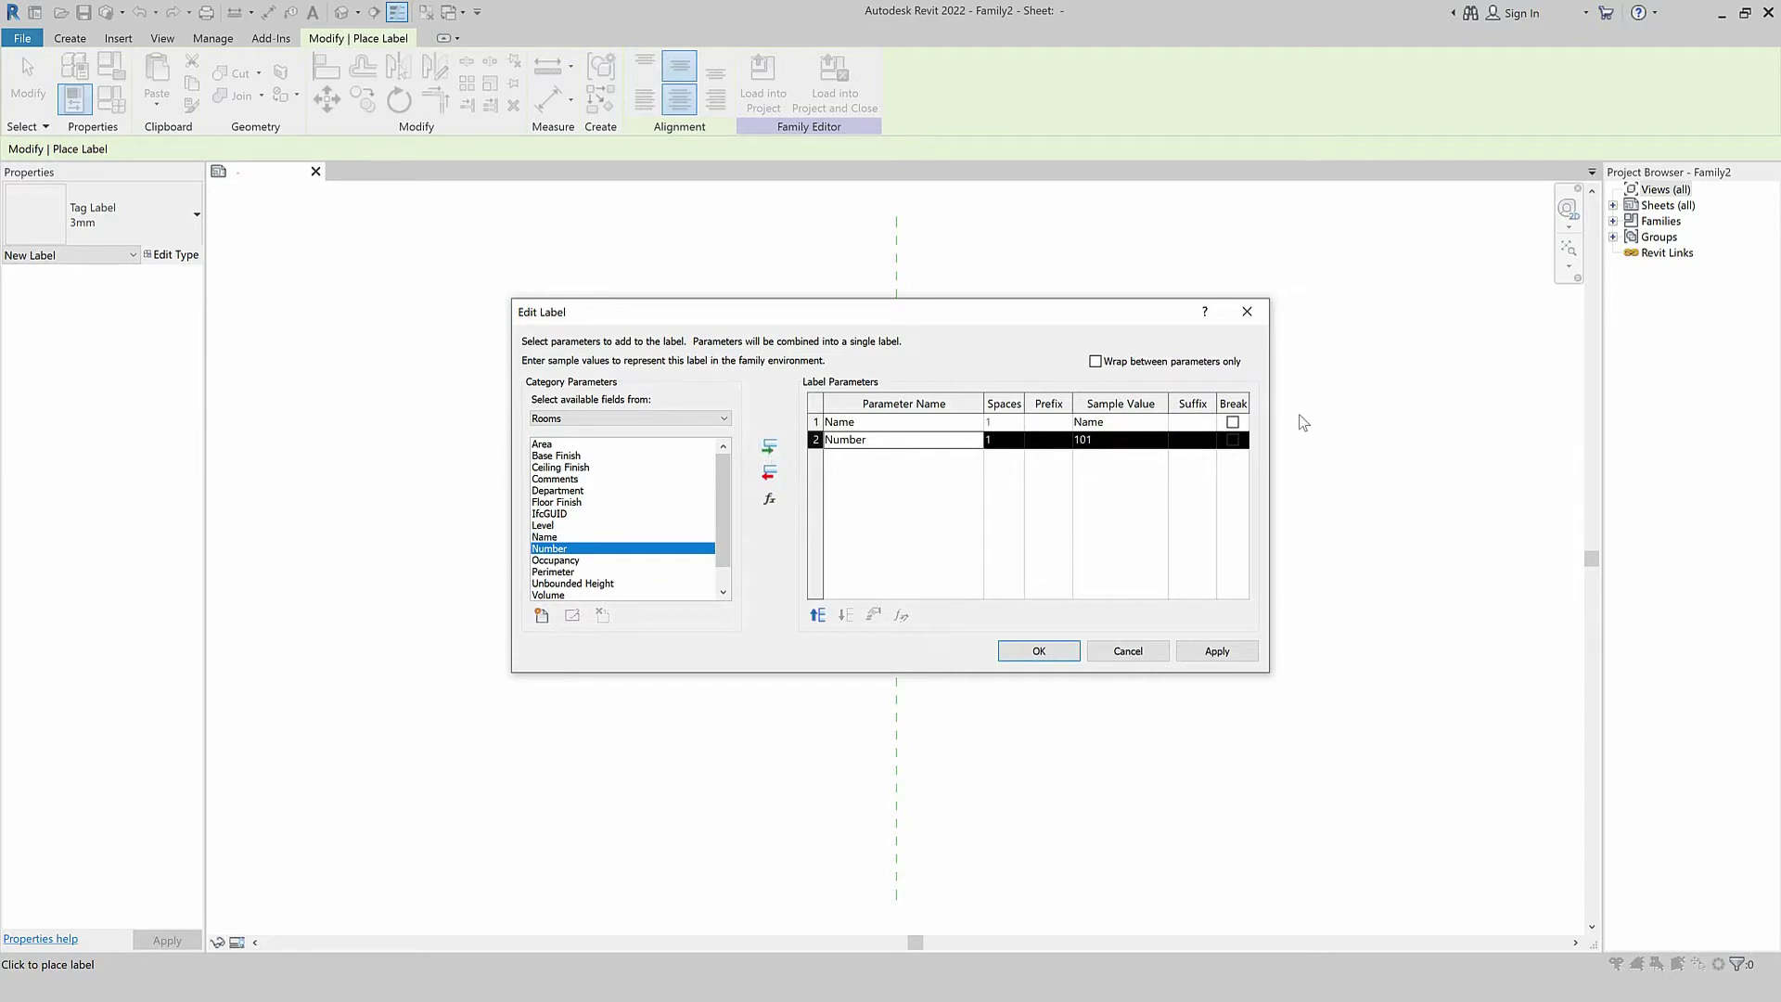
pyautogui.click(1236, 428)
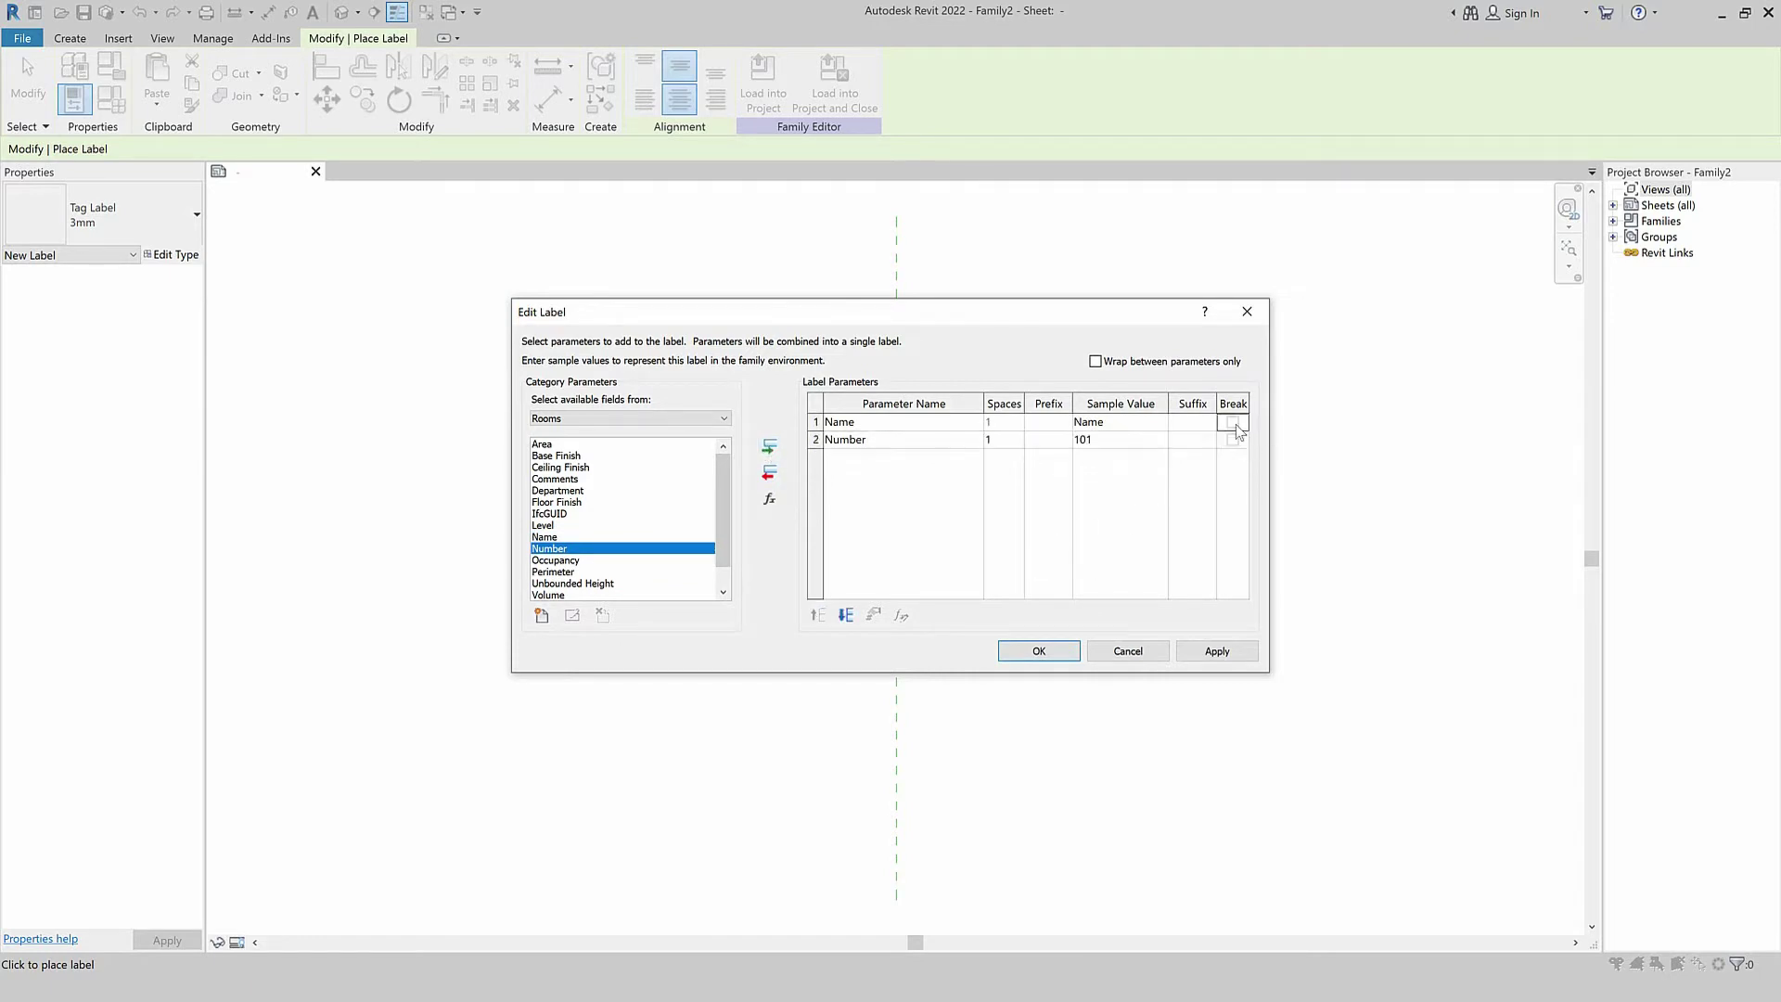
pyautogui.click(1037, 651)
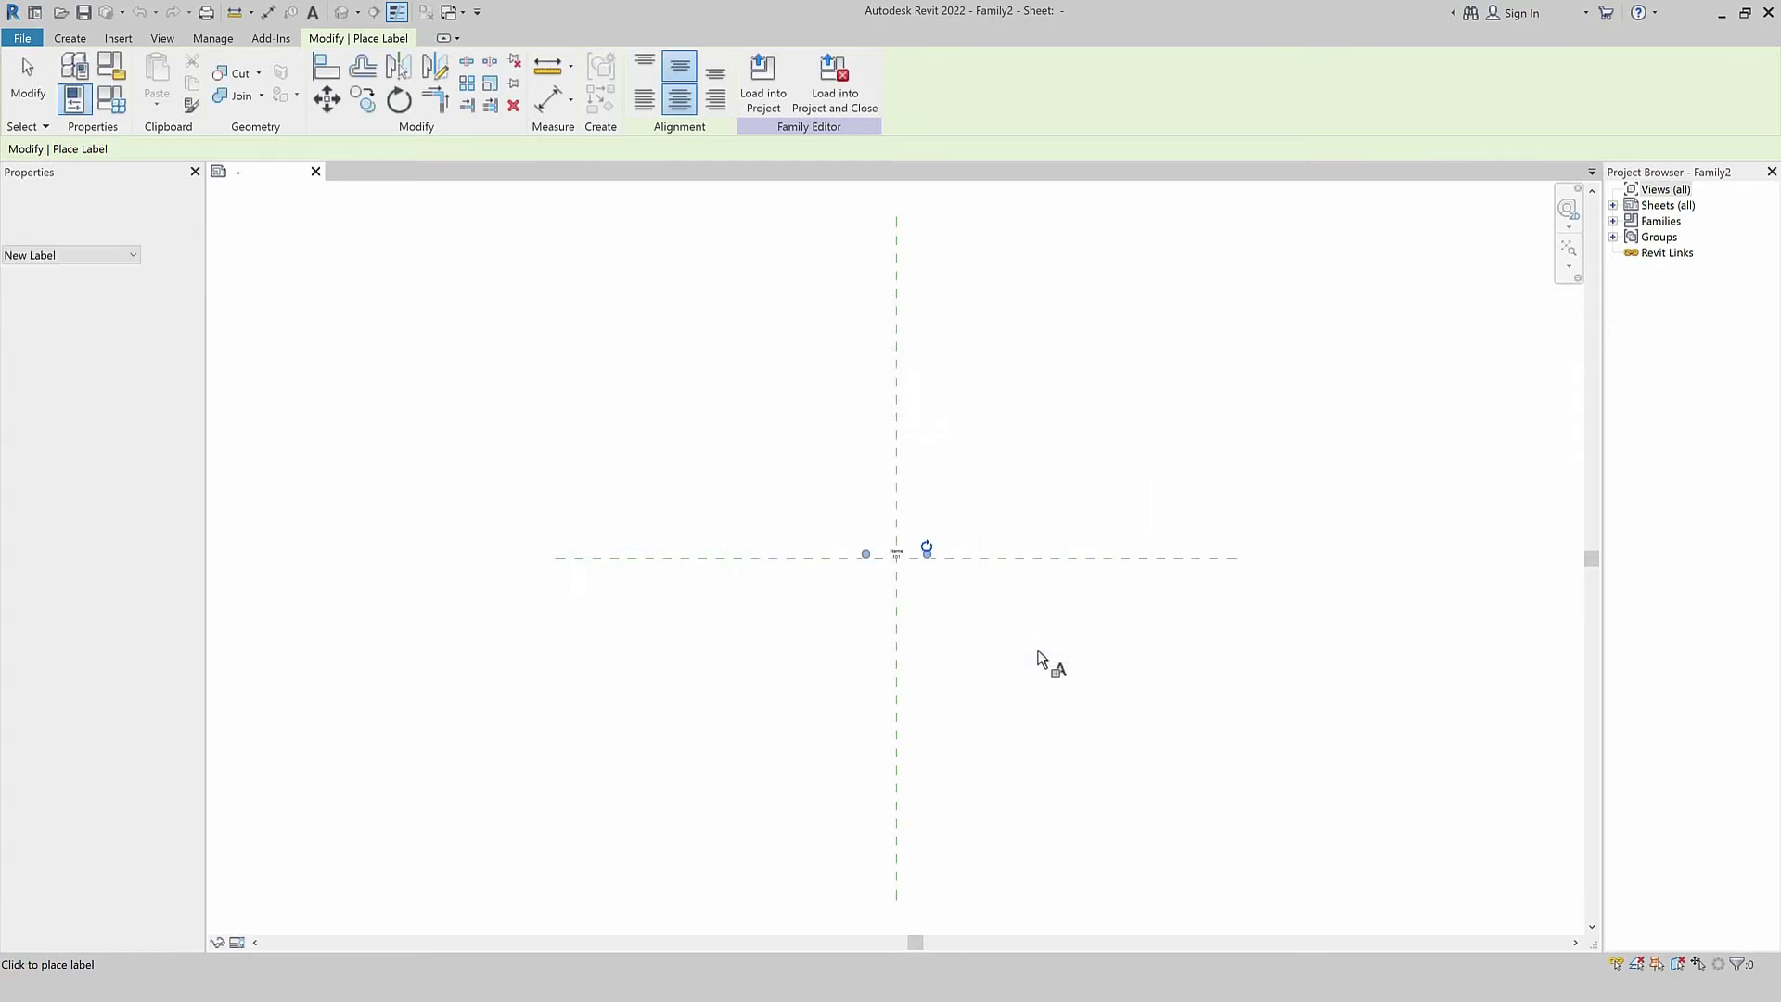
pyautogui.click(892, 555)
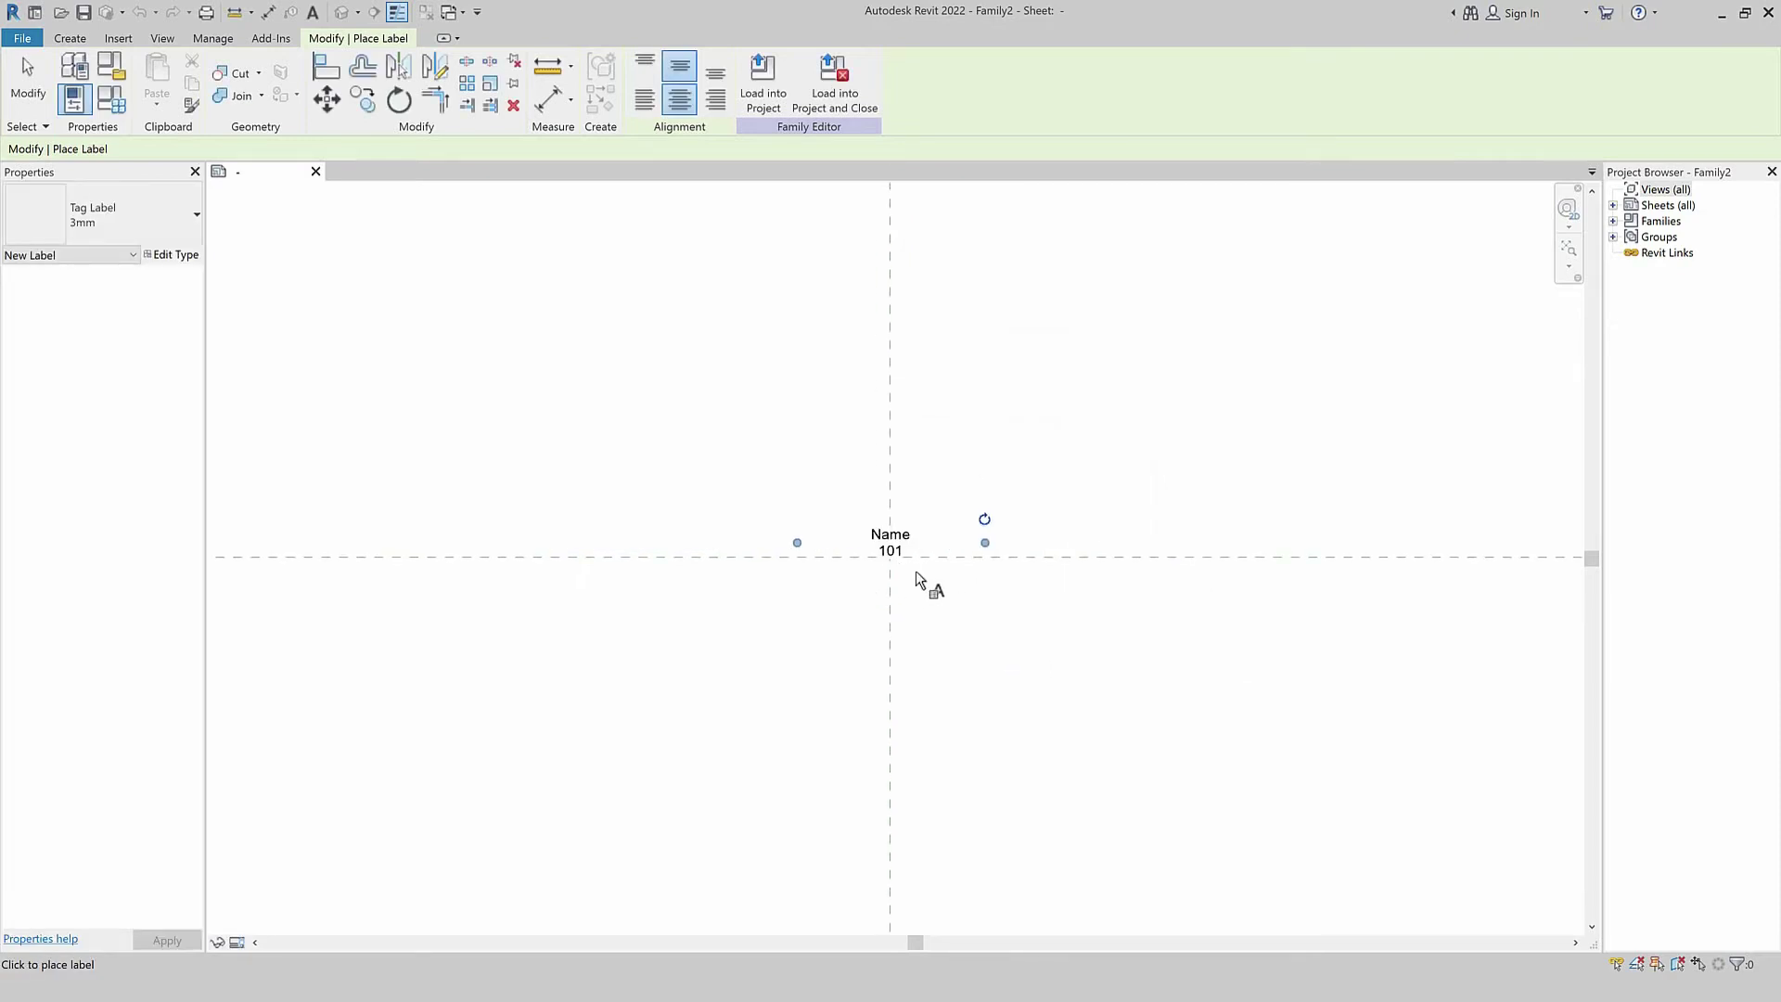
pyautogui.press('Escape')
pyautogui.press('Escape')
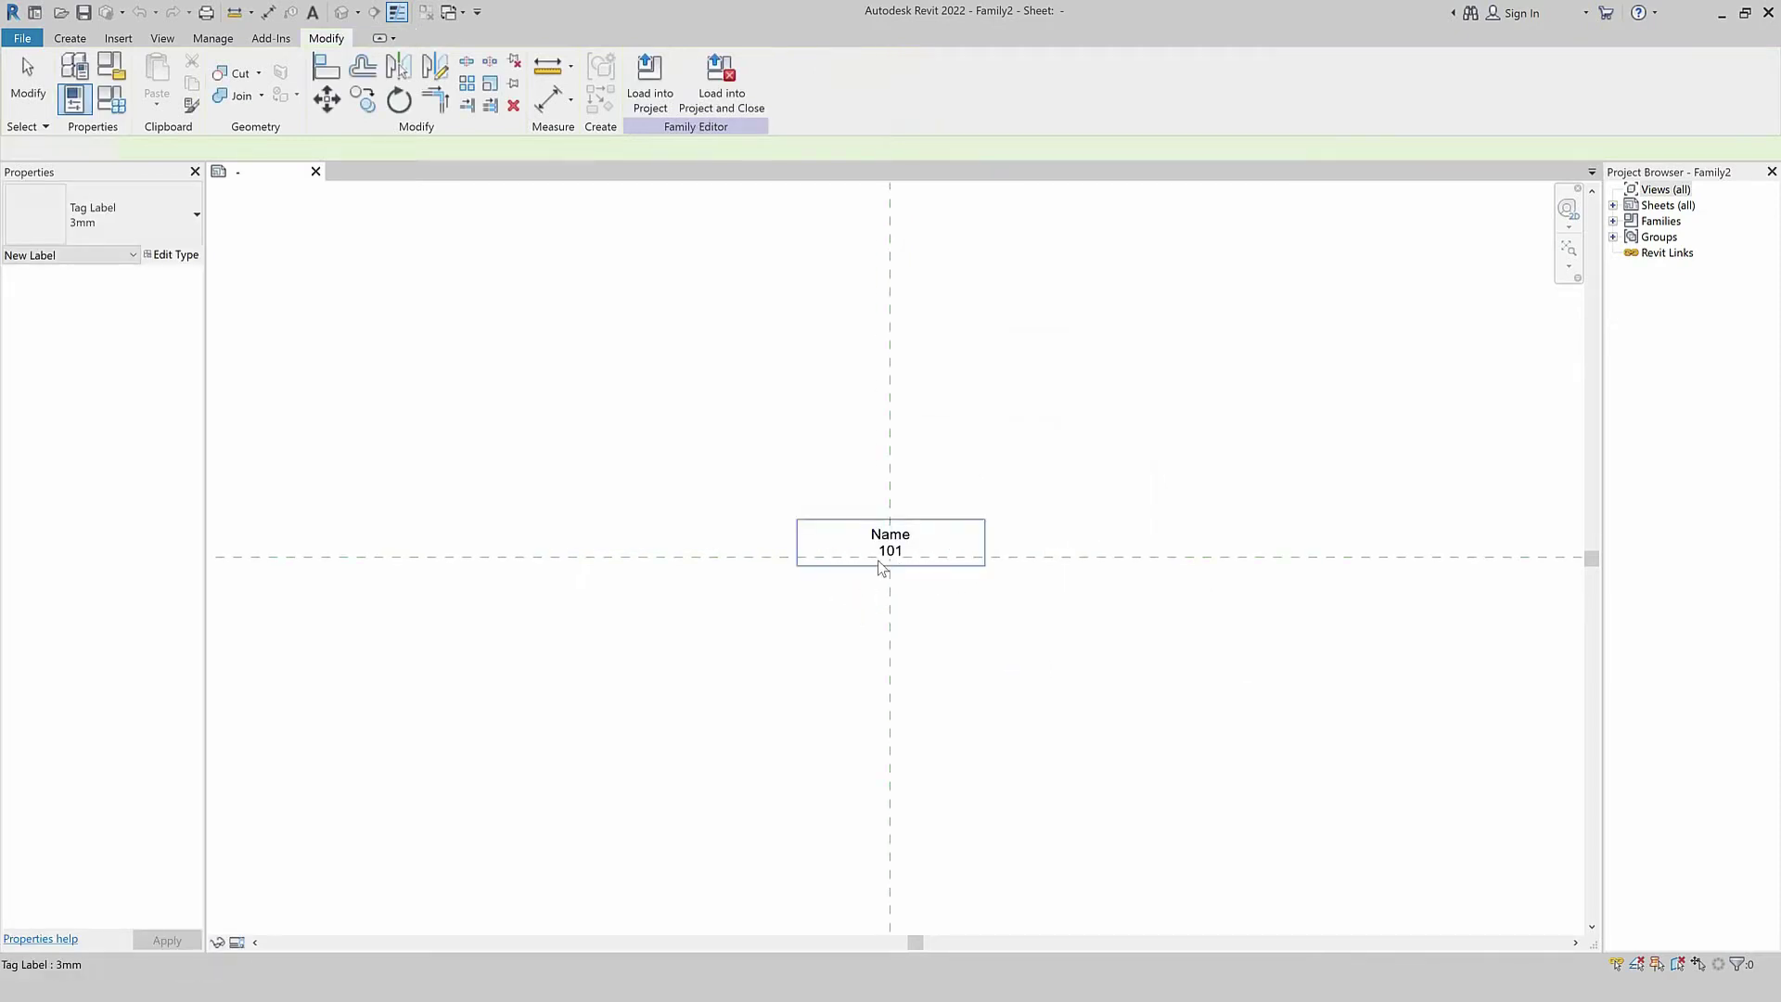
pyautogui.click(881, 567)
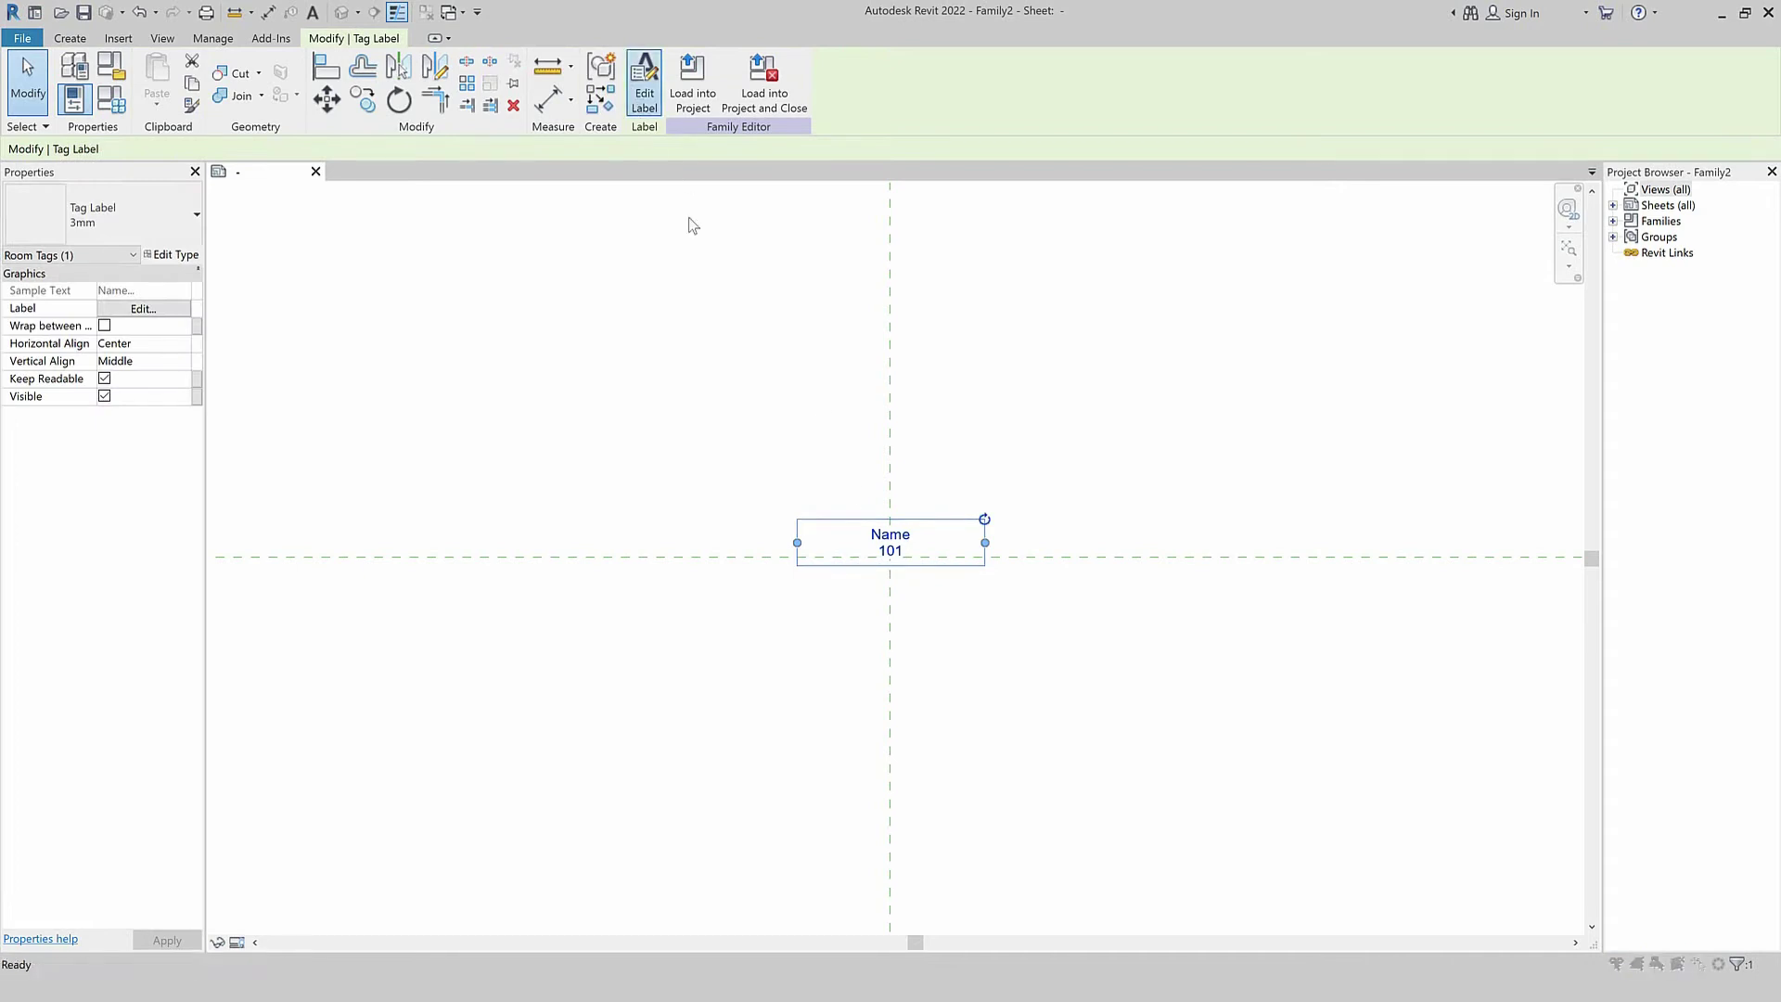
# Remove the line break and give Number a '(' prefix and ')' suffix, reading Name (101).
pyautogui.click(142, 307)
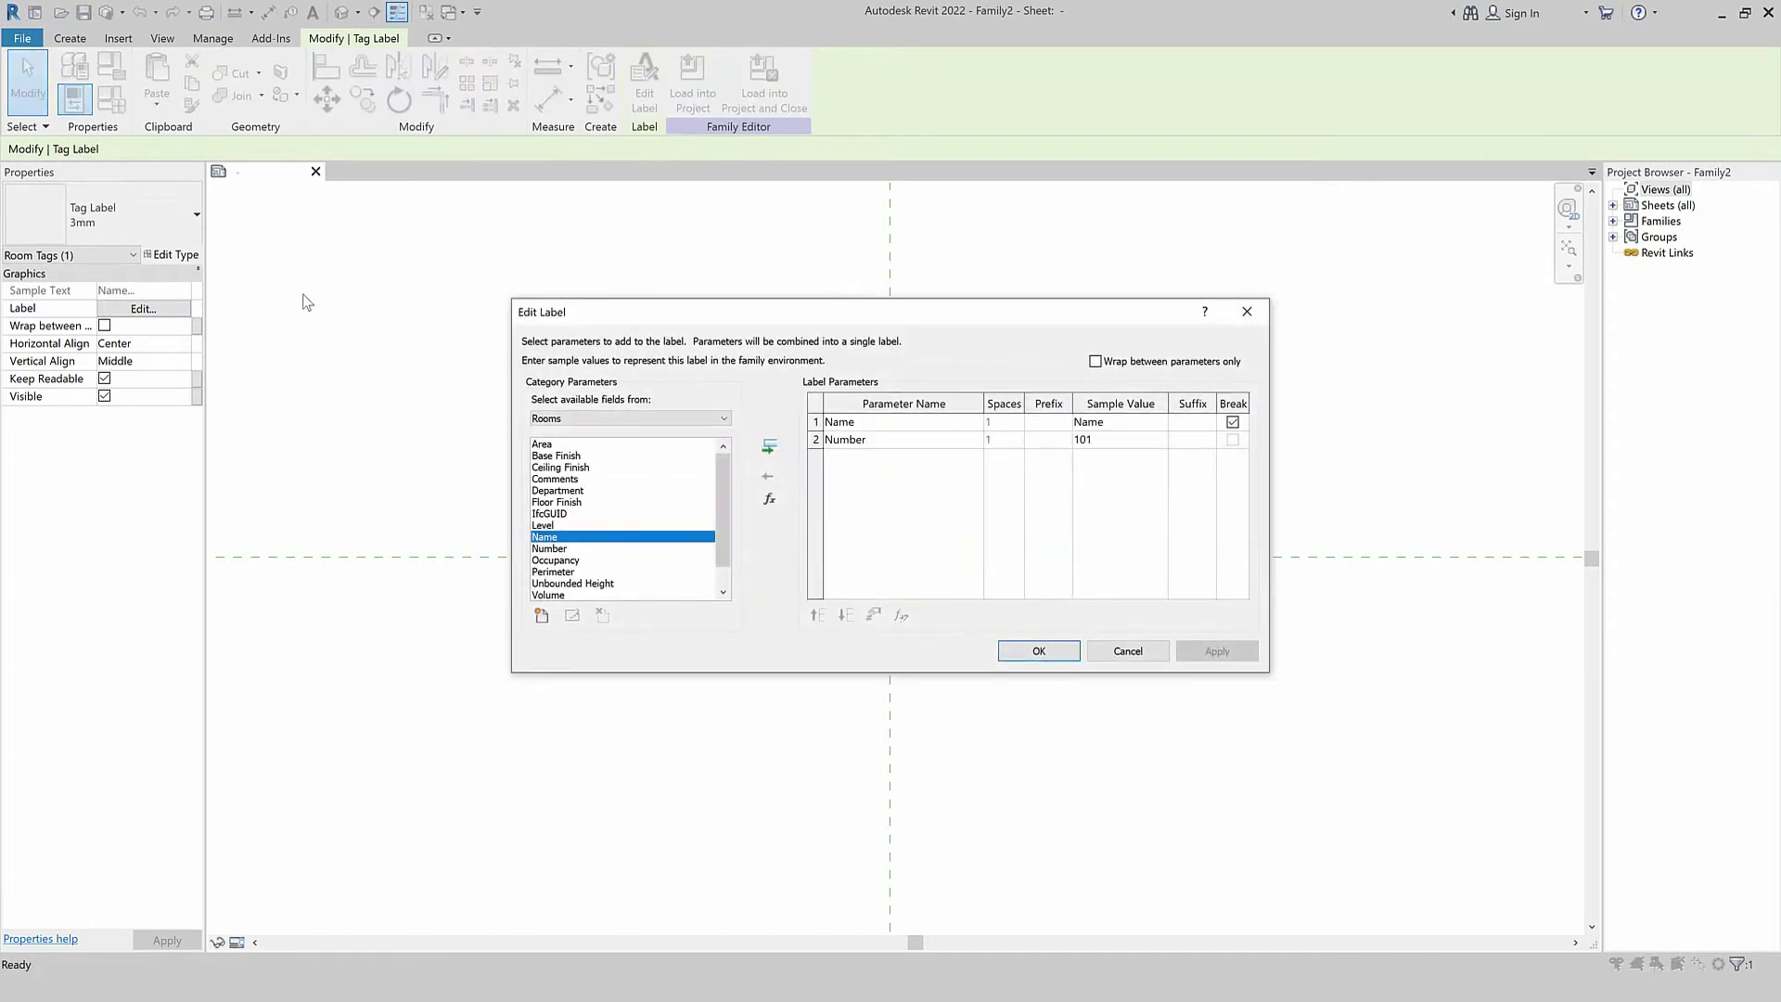
pyautogui.click(1233, 422)
pyautogui.click(1049, 442)
pyautogui.write('(')
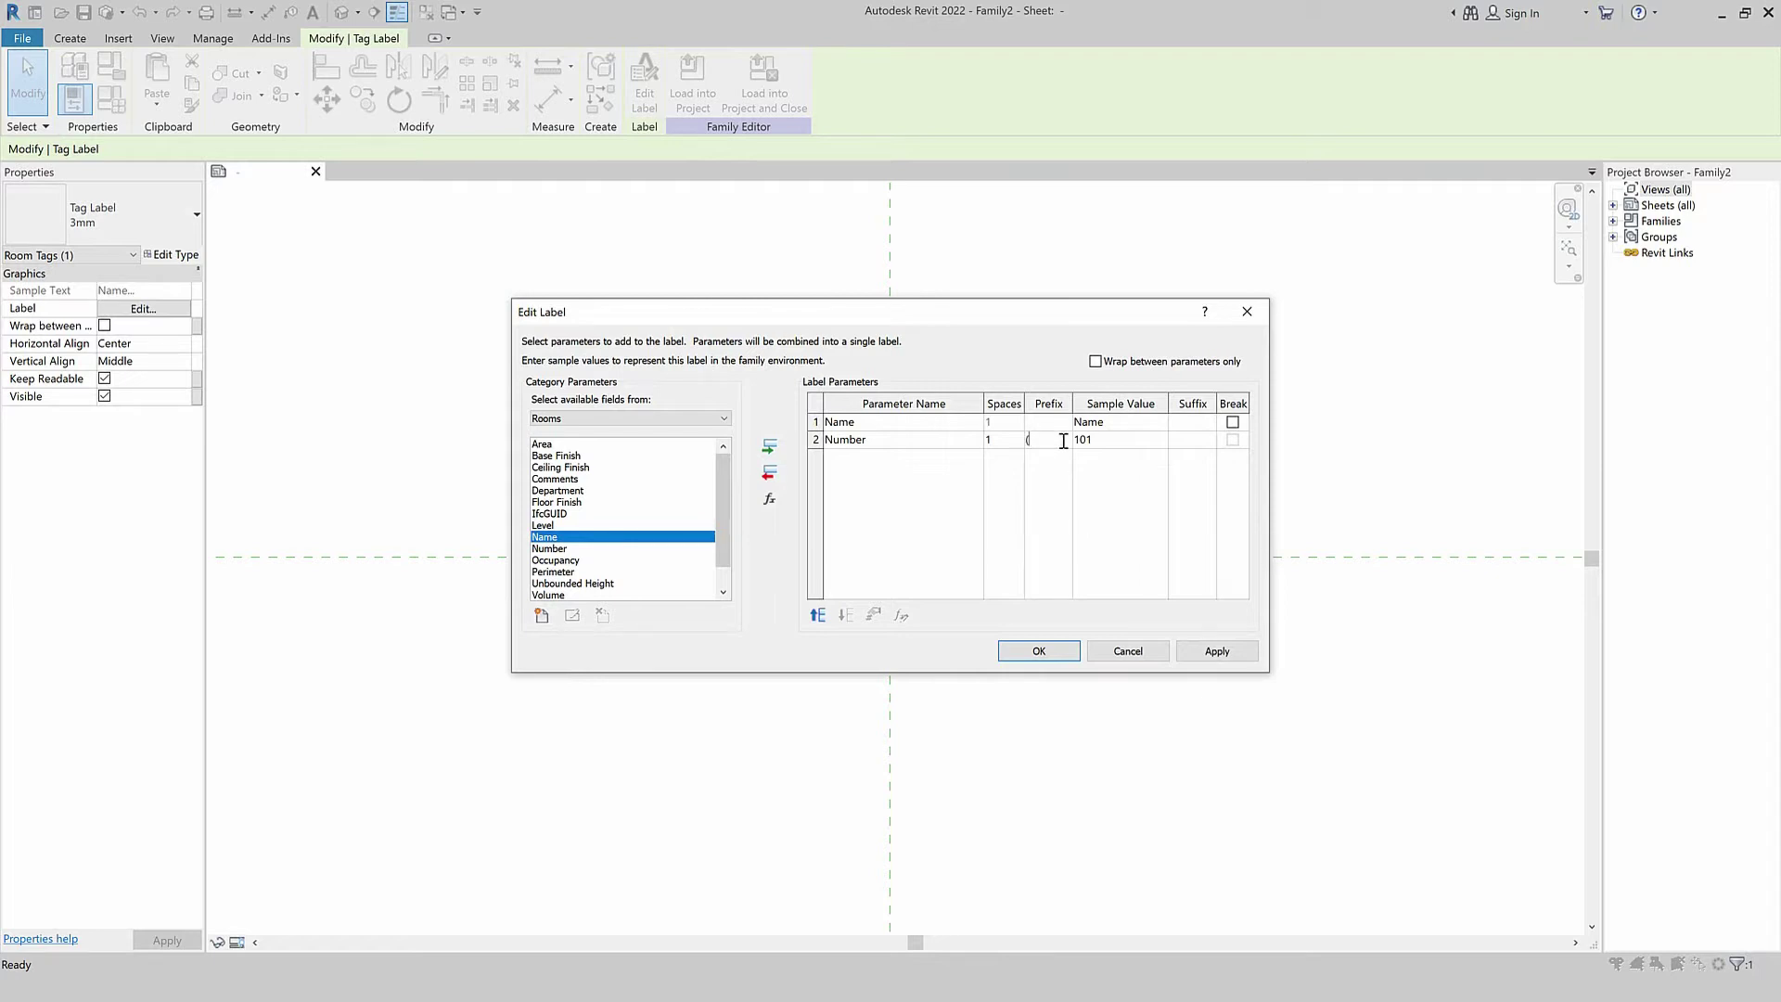
pyautogui.click(1197, 442)
pyautogui.click(1055, 653)
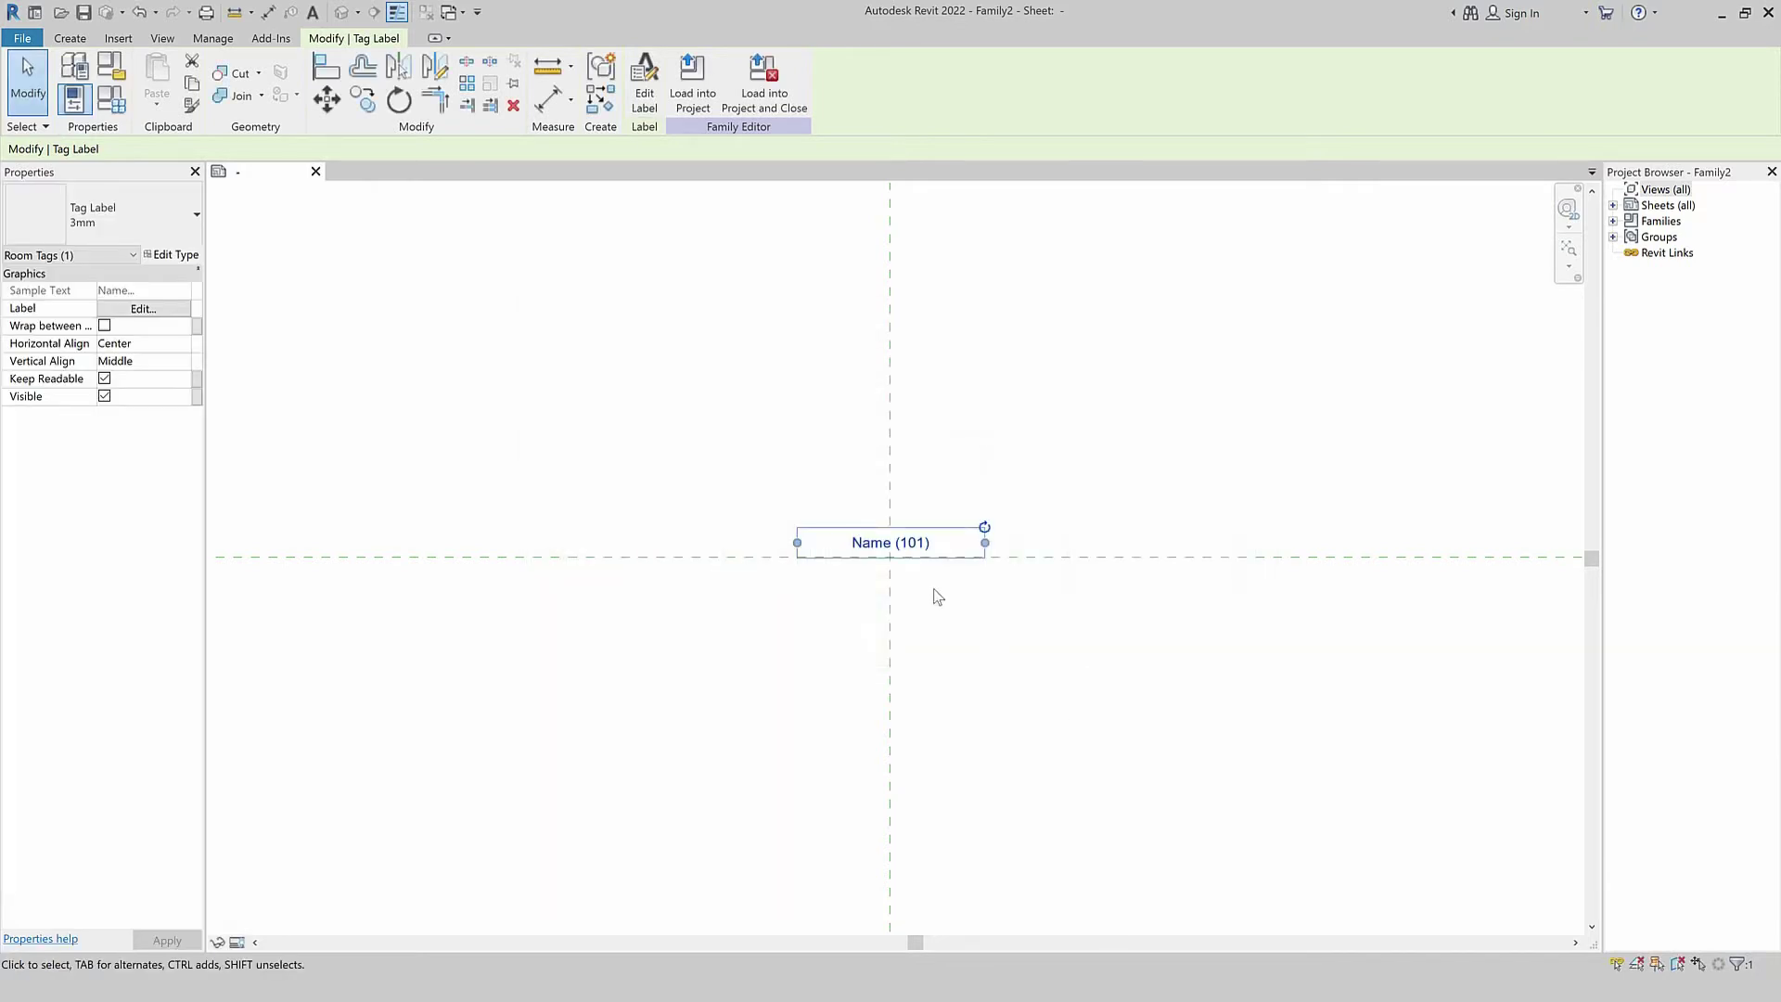
pyautogui.scroll(2, 870, 565)
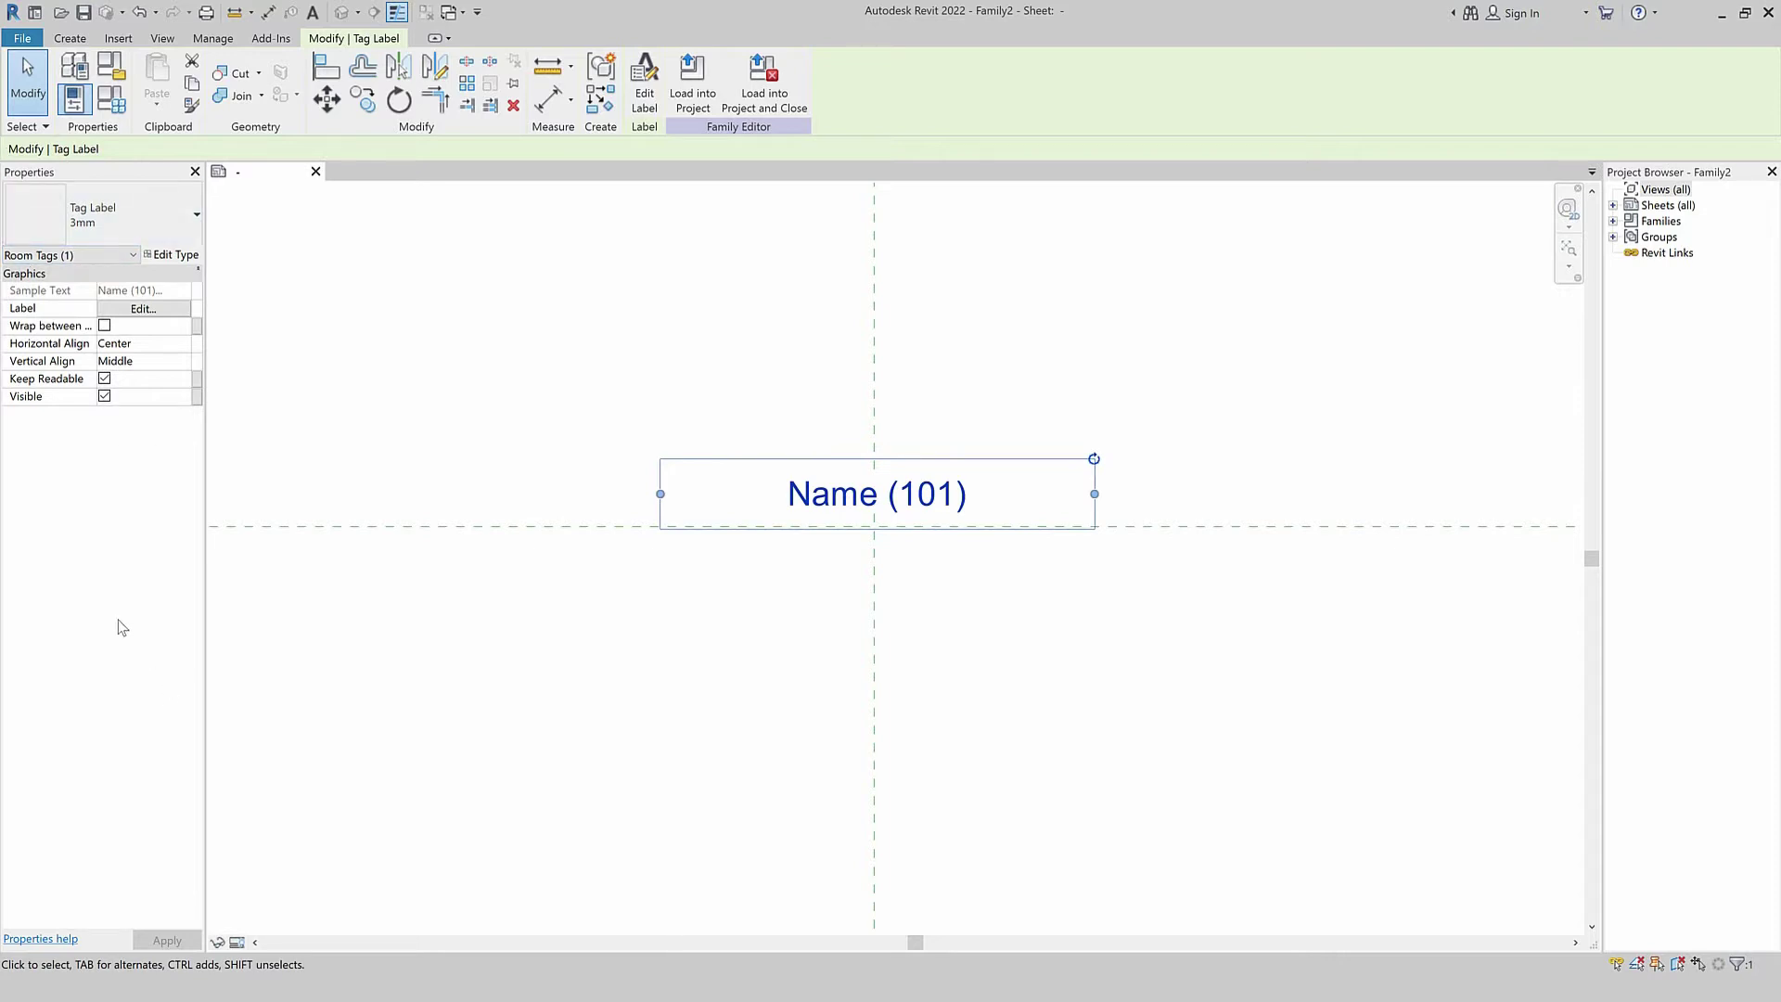
# Set the Name (101) label to Left horizontal and Bottom vertical alignment.
pyautogui.click(180, 345)
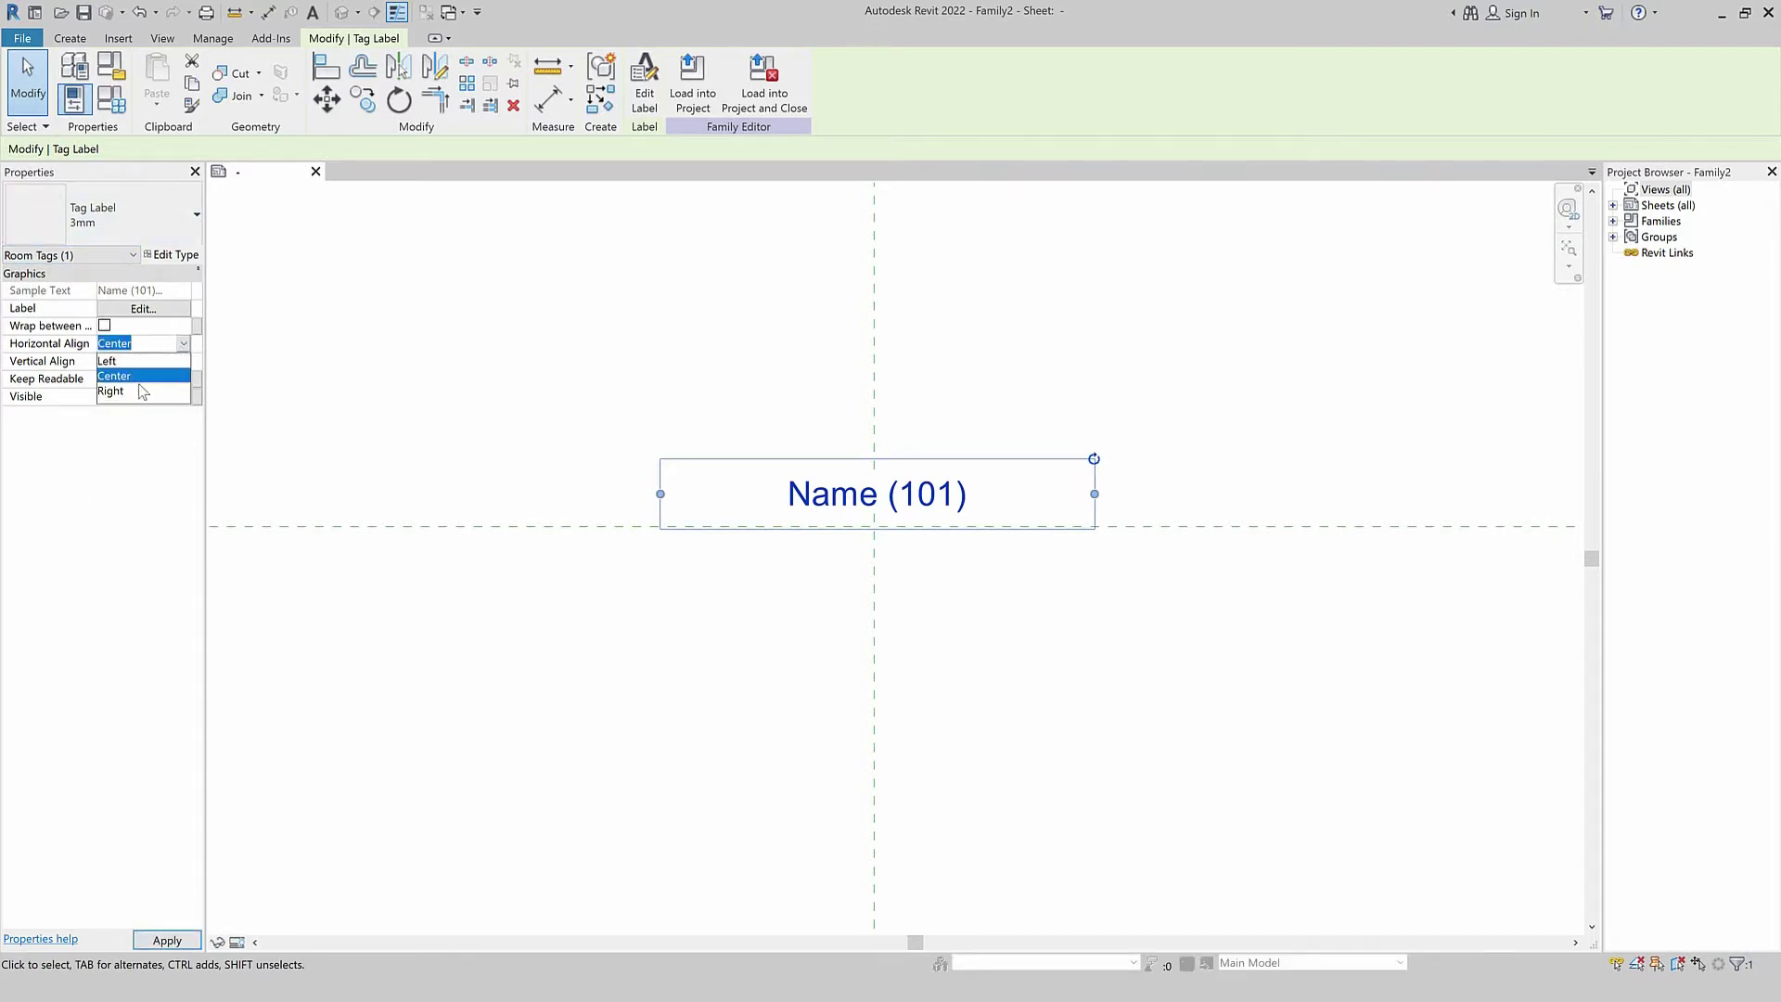
pyautogui.click(121, 361)
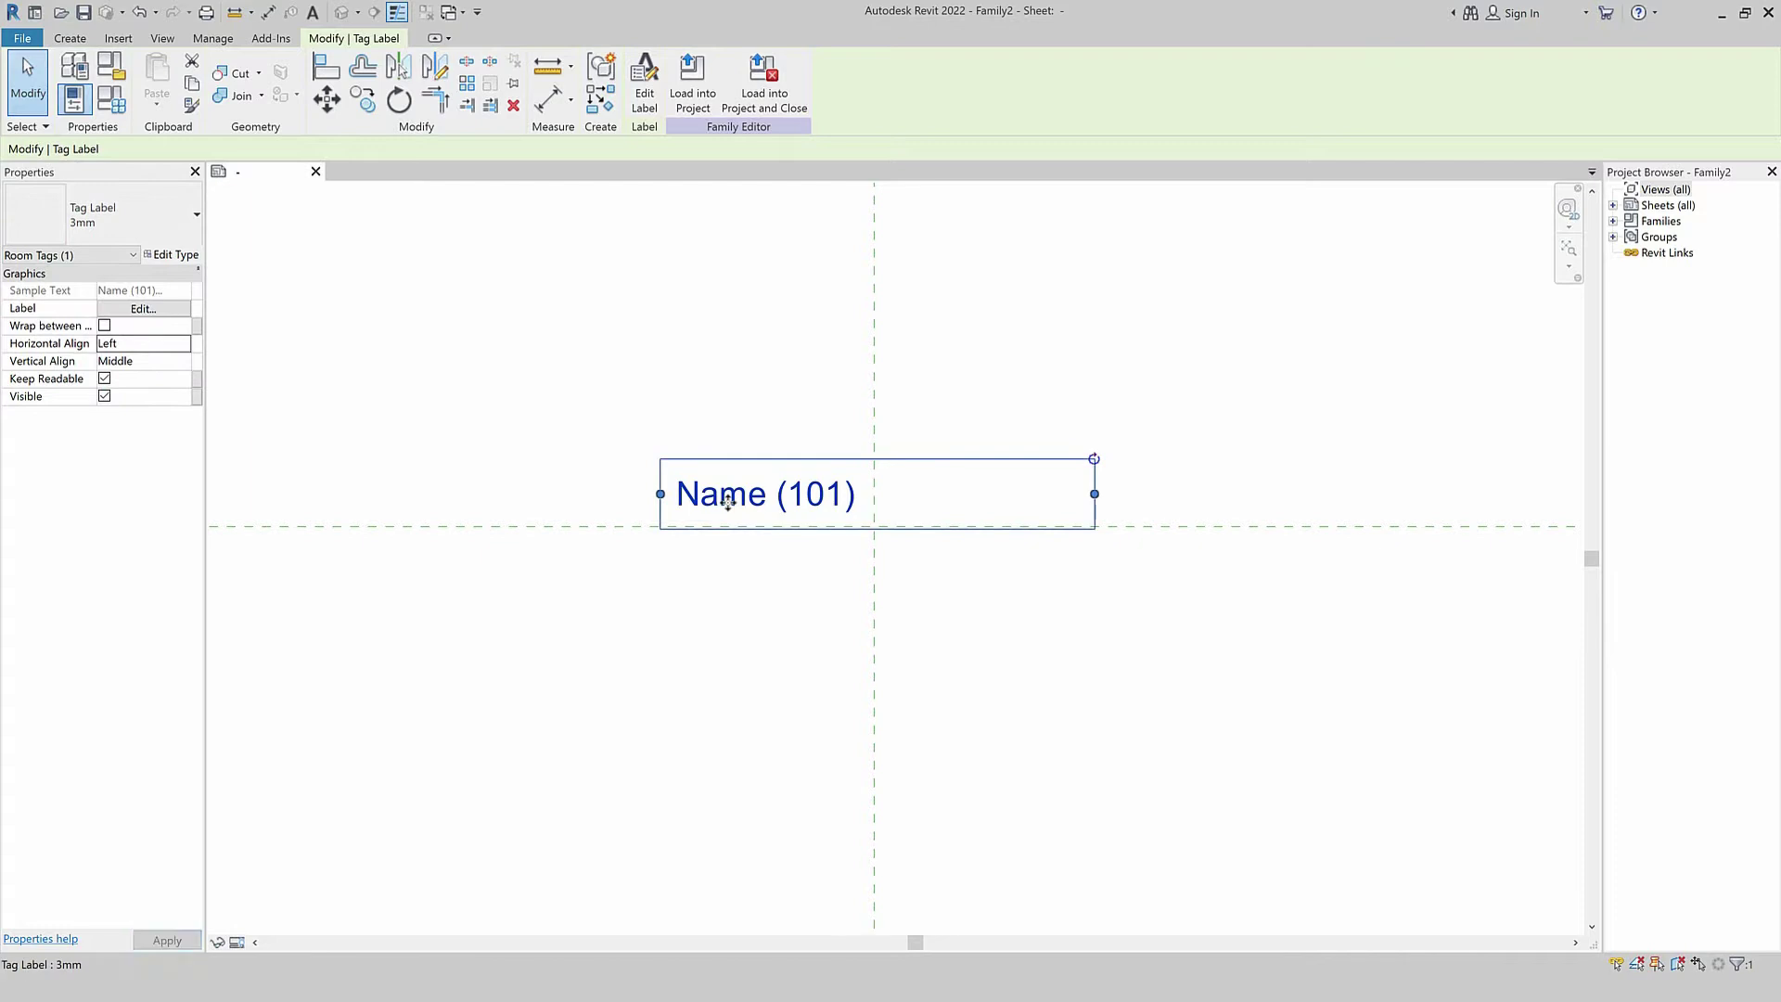
pyautogui.click(181, 362)
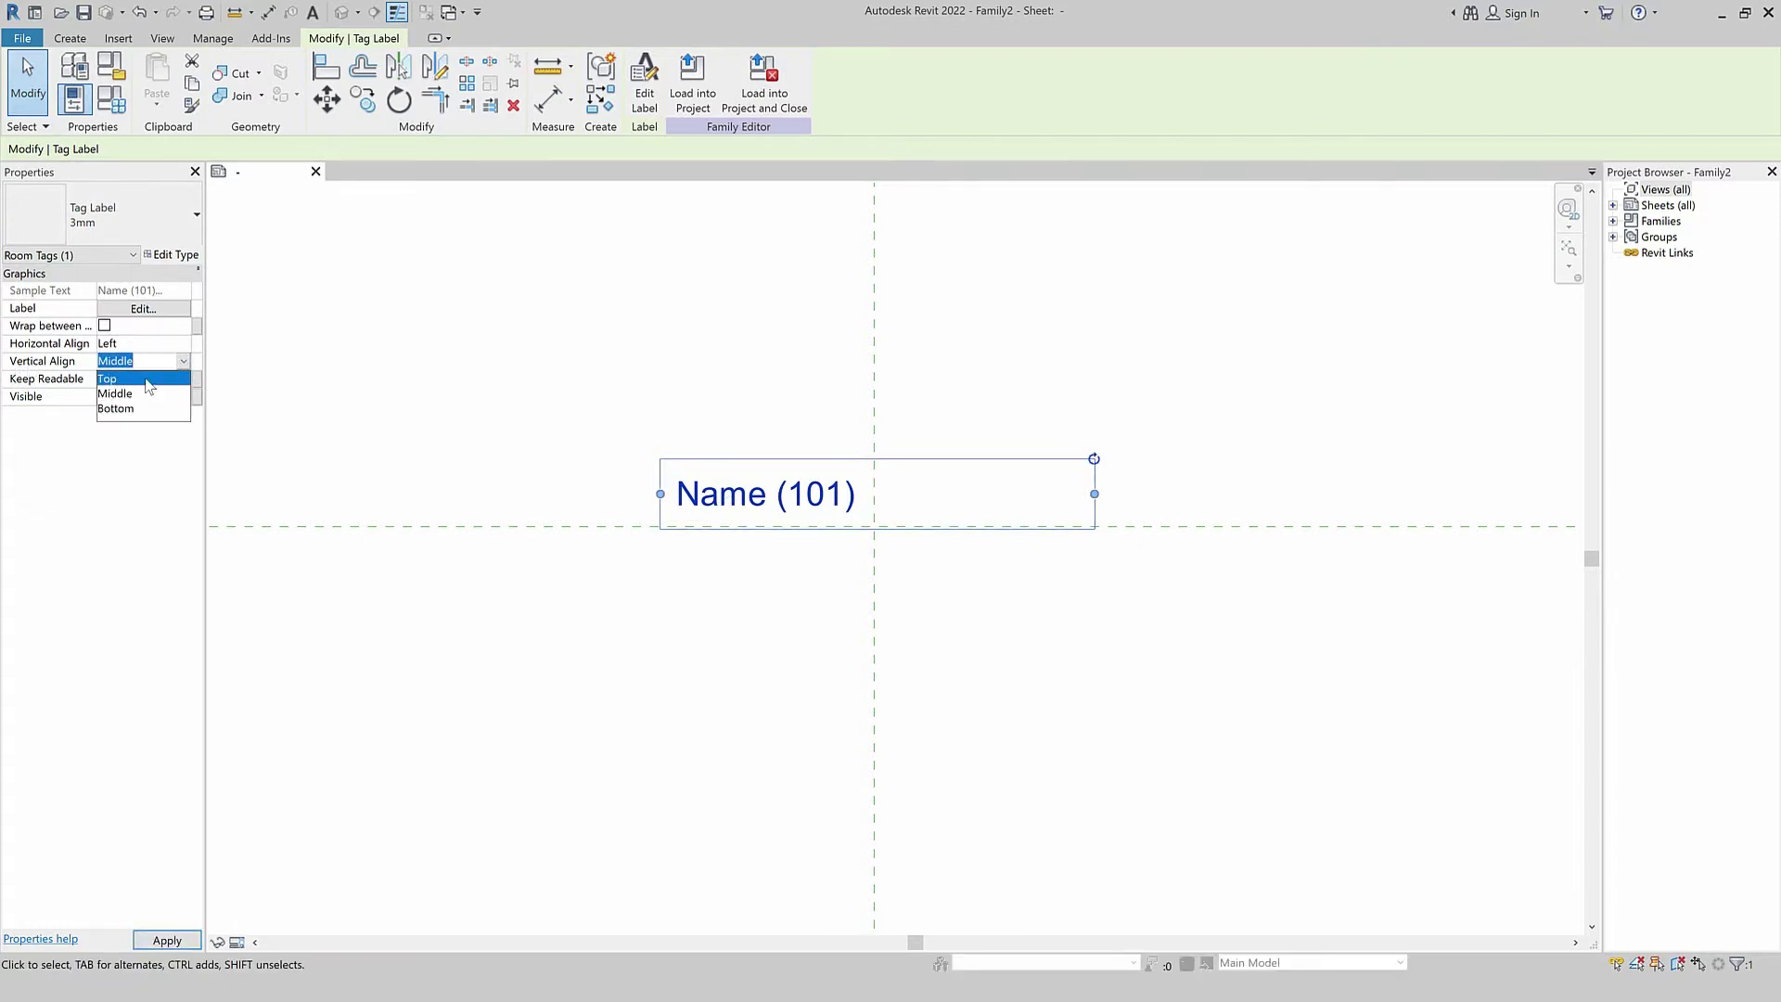
pyautogui.click(141, 409)
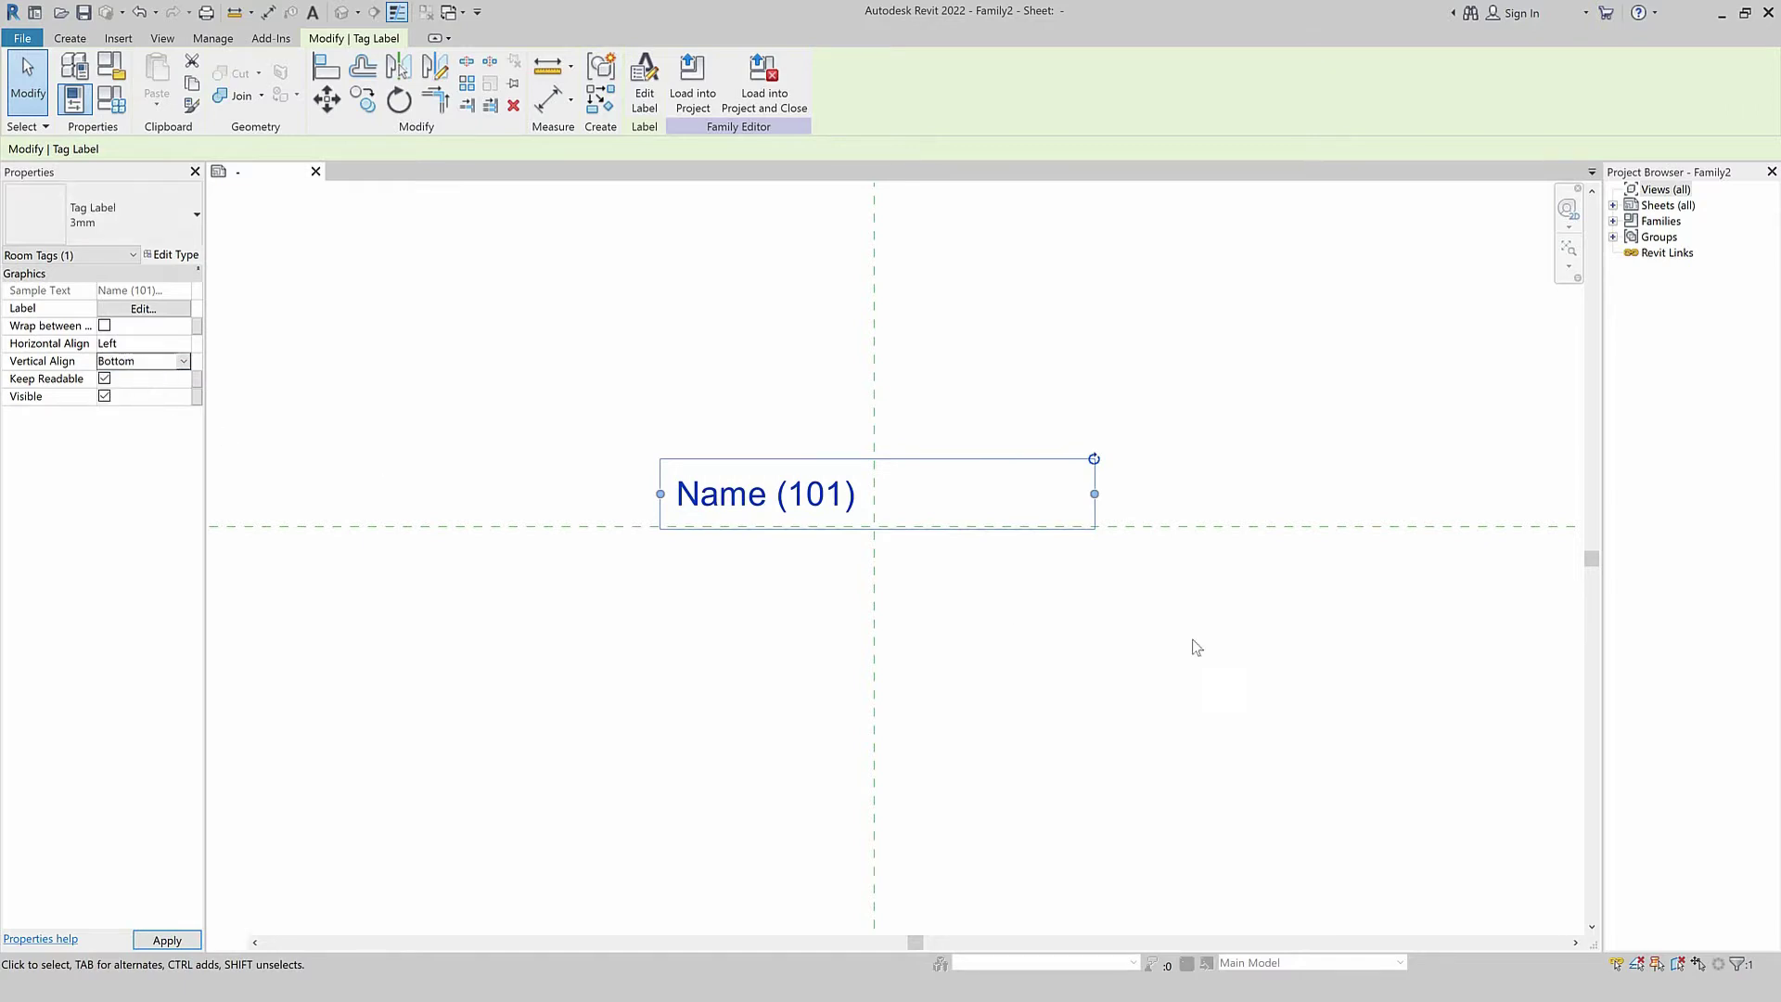
pyautogui.scroll(1, 768, 597)
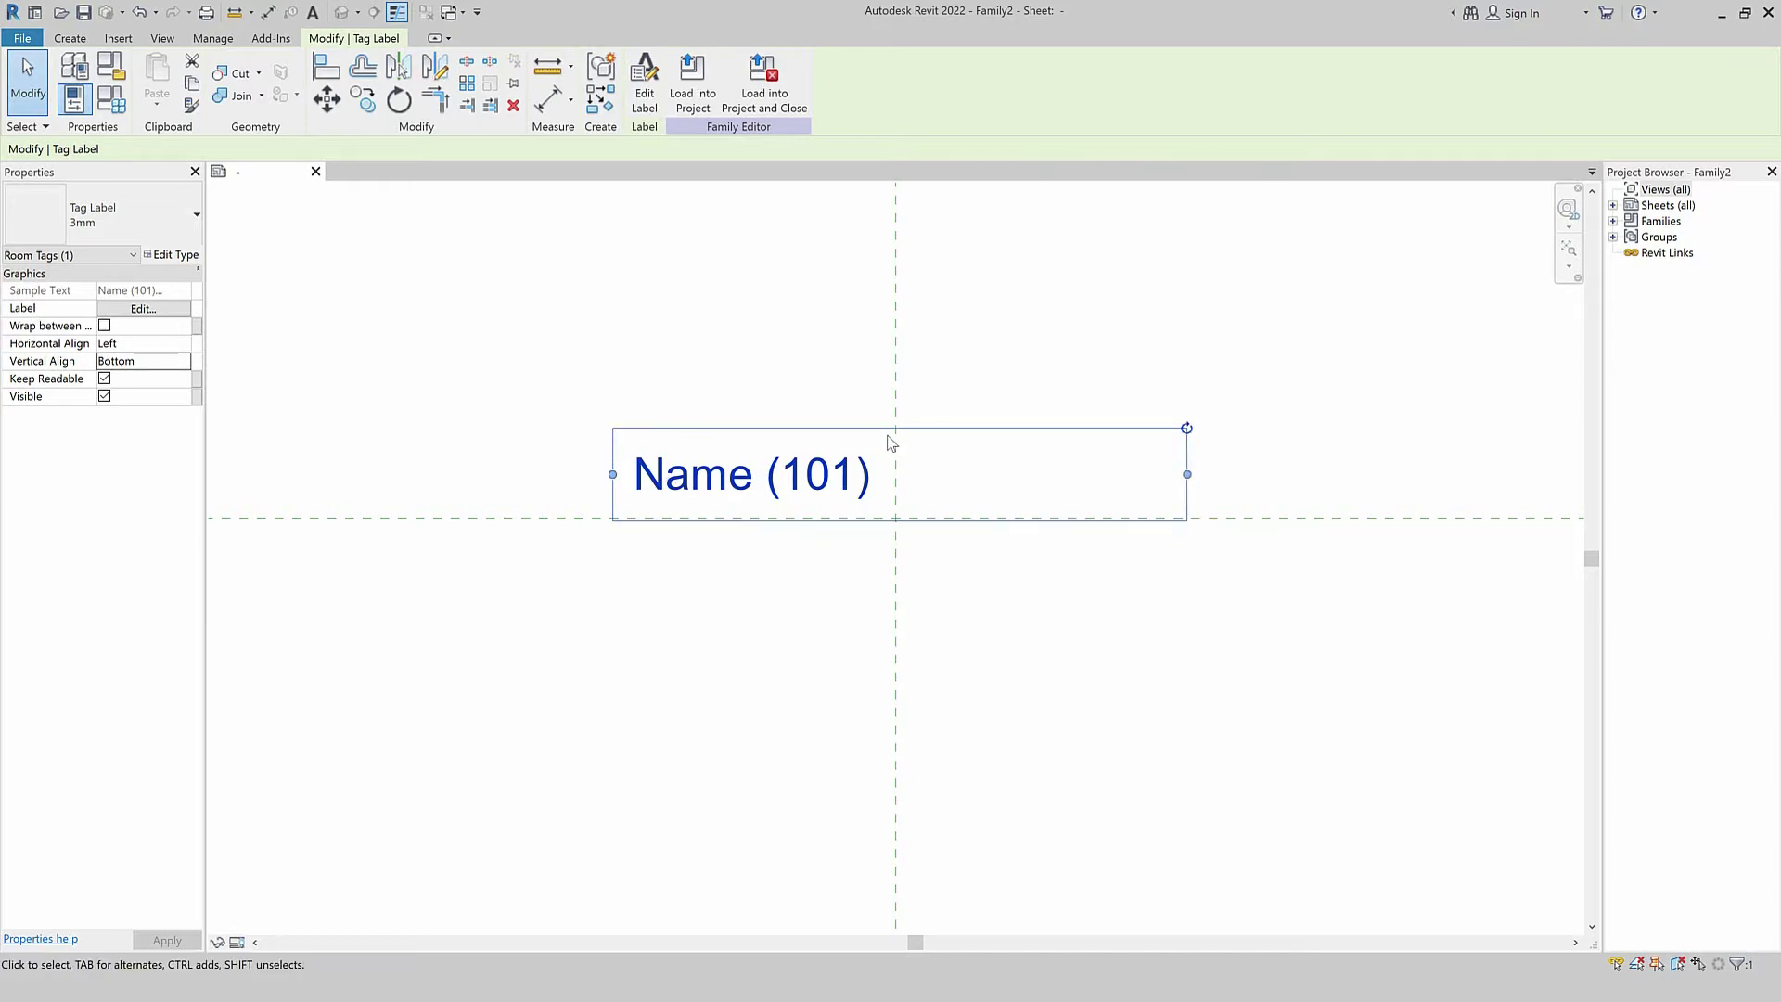
# Move the Name (101) label to start at the vertical reference line and open its type properties.
pyautogui.moveTo(694, 483); pyautogui.dragTo(978, 484)
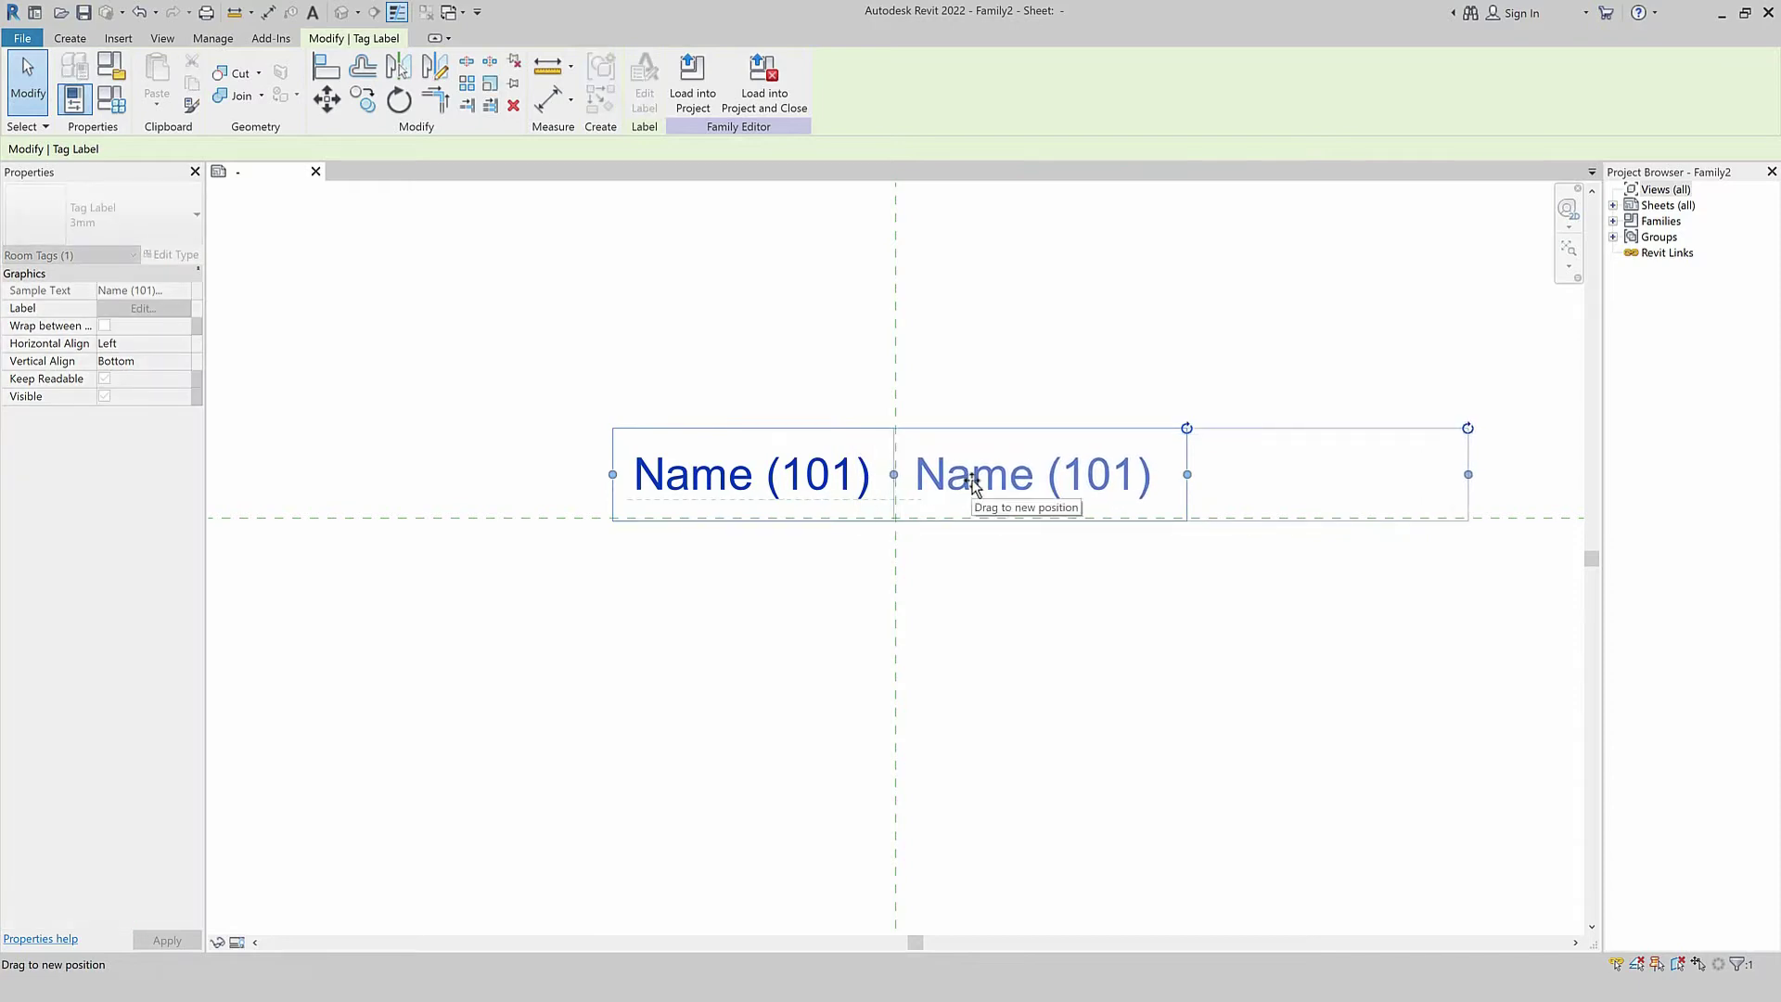
pyautogui.moveTo(979, 484); pyautogui.dragTo(973, 479)
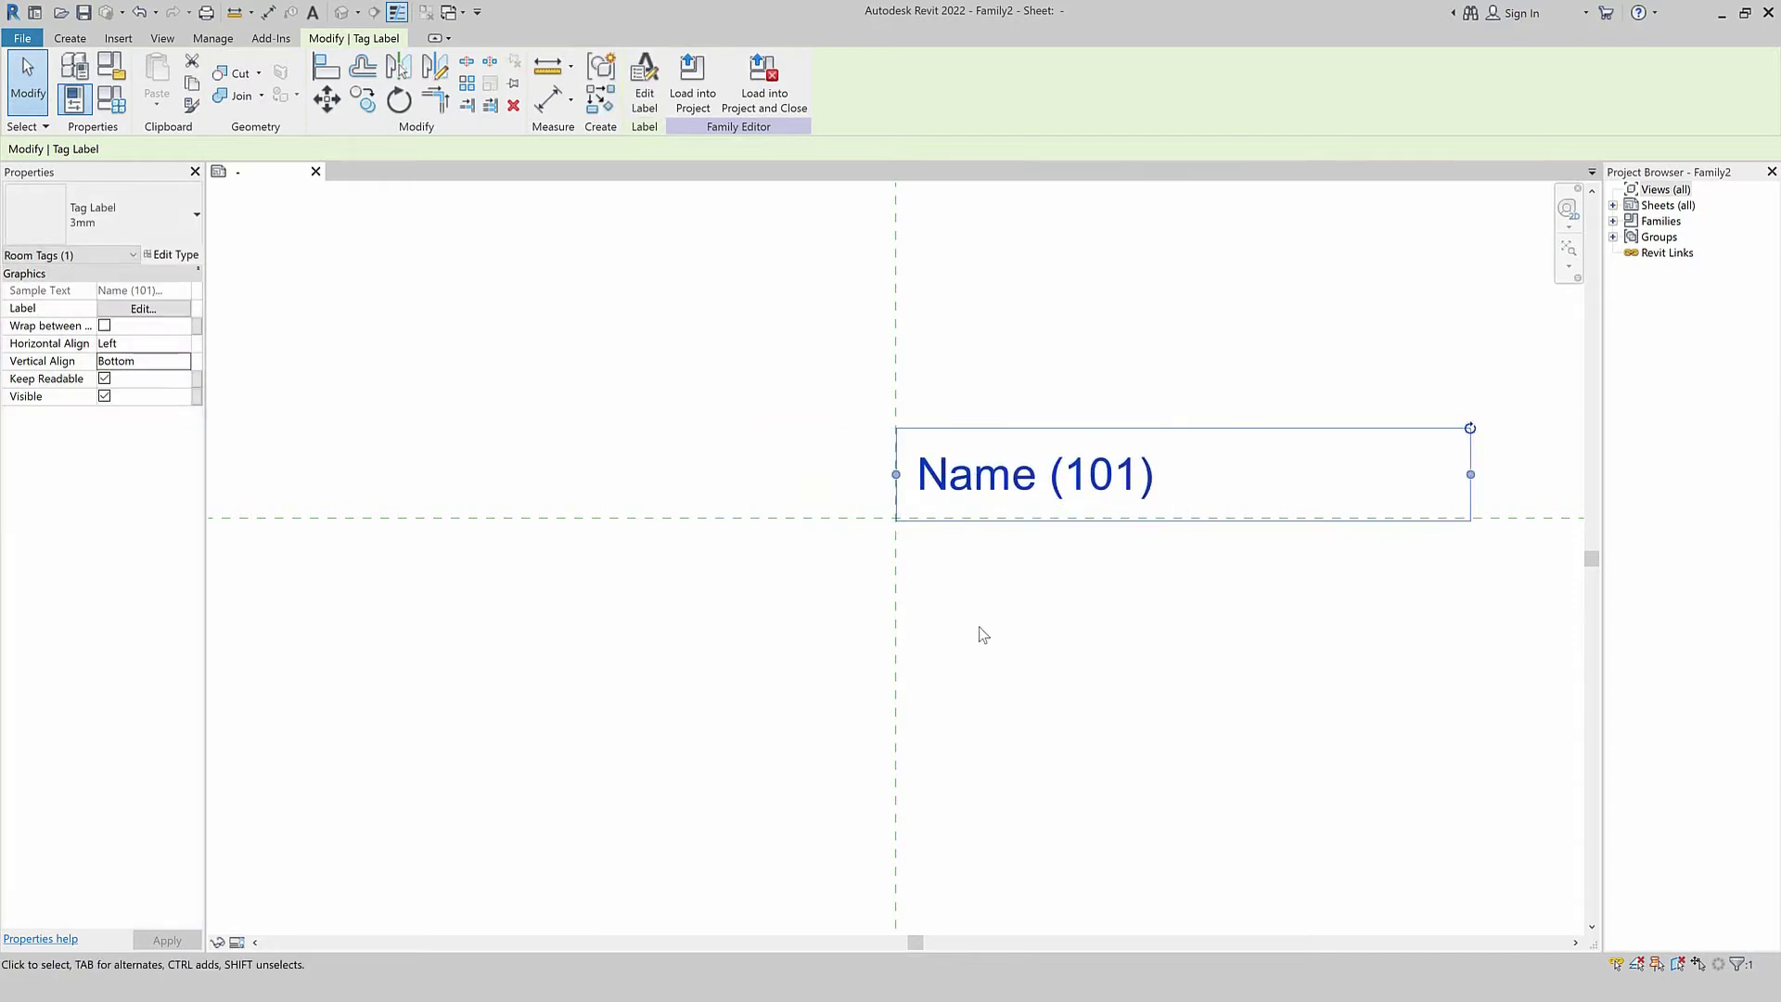
pyautogui.click(200, 254)
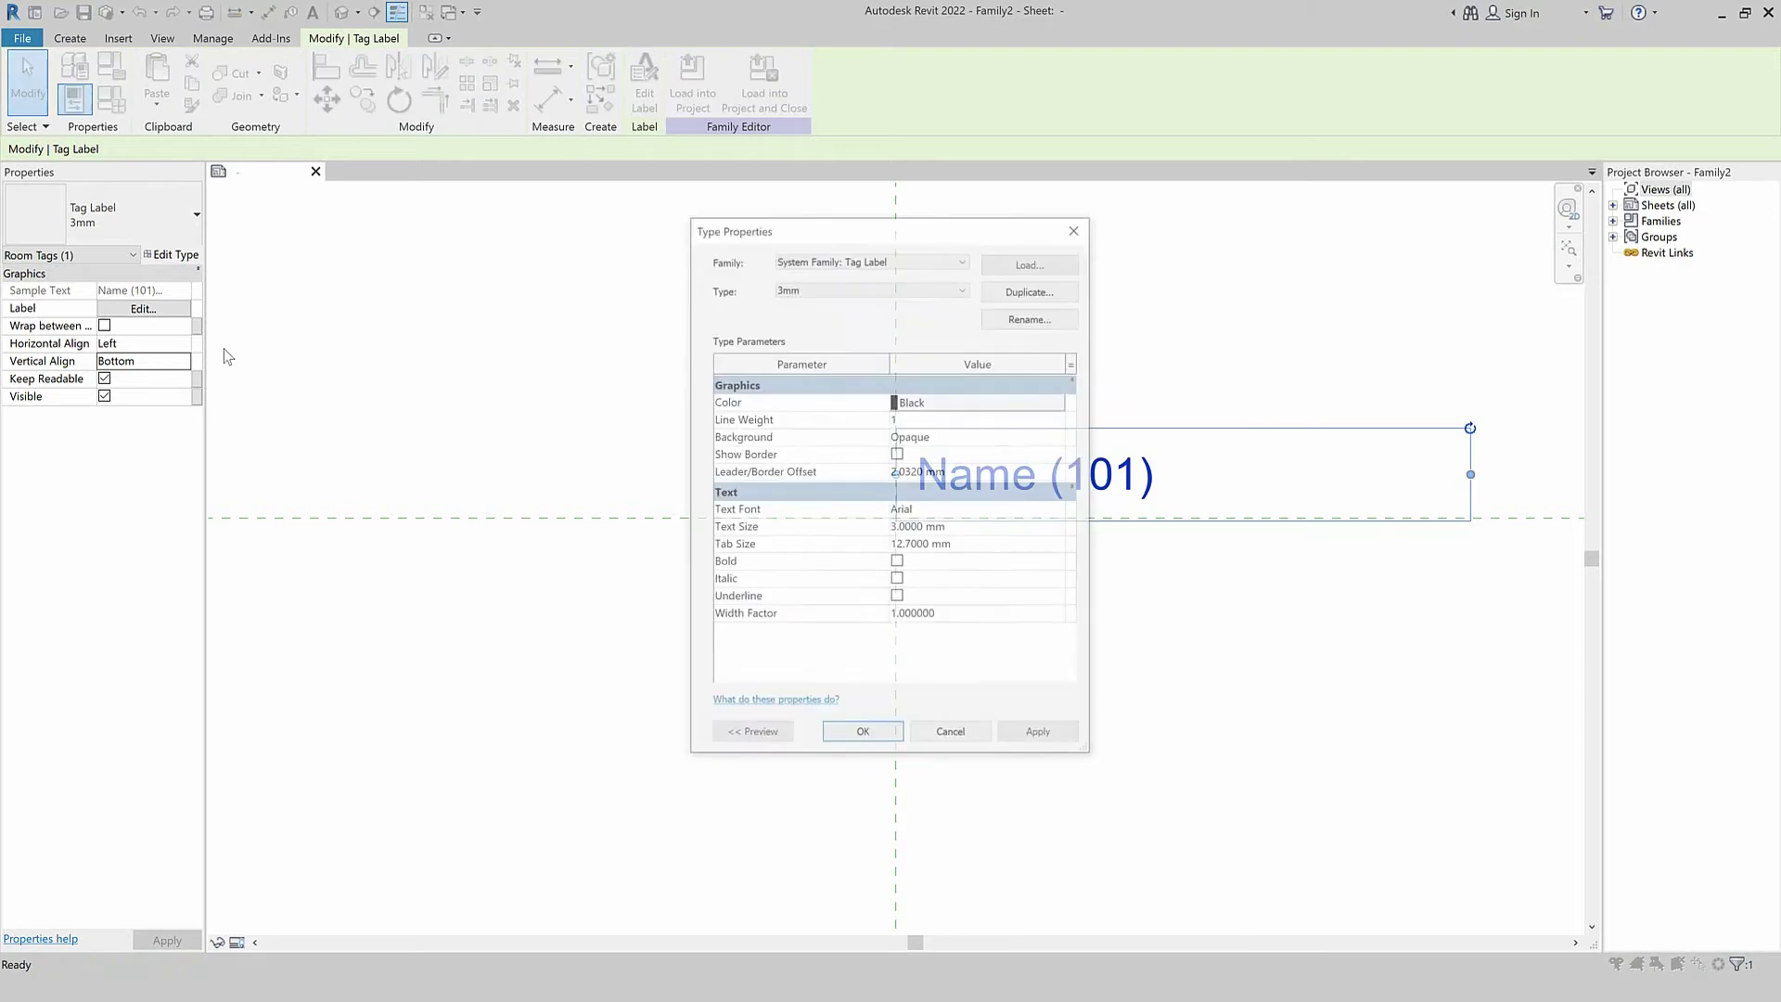
# Duplicate the label type as 2.5 mm, keeping Arial font and a Transparent background.
pyautogui.click(1015, 295)
pyautogui.click(895, 476)
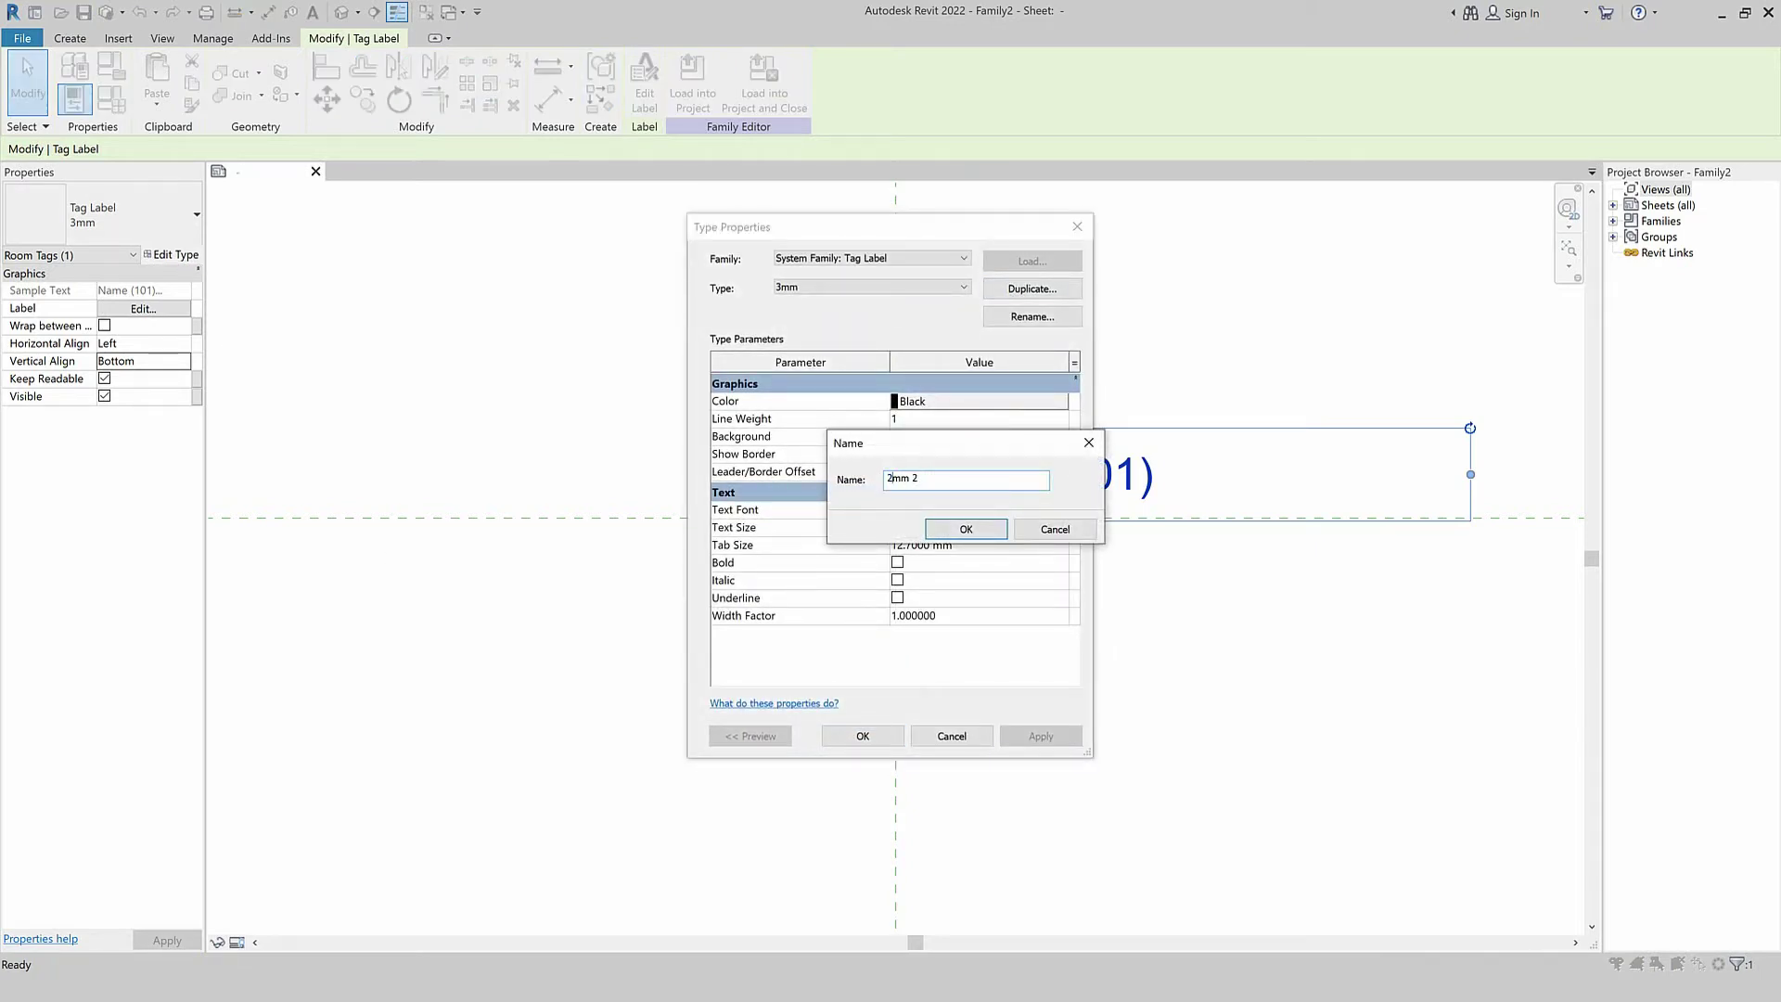
pyautogui.moveTo(925, 477); pyautogui.dragTo(943, 478)
pyautogui.click(954, 530)
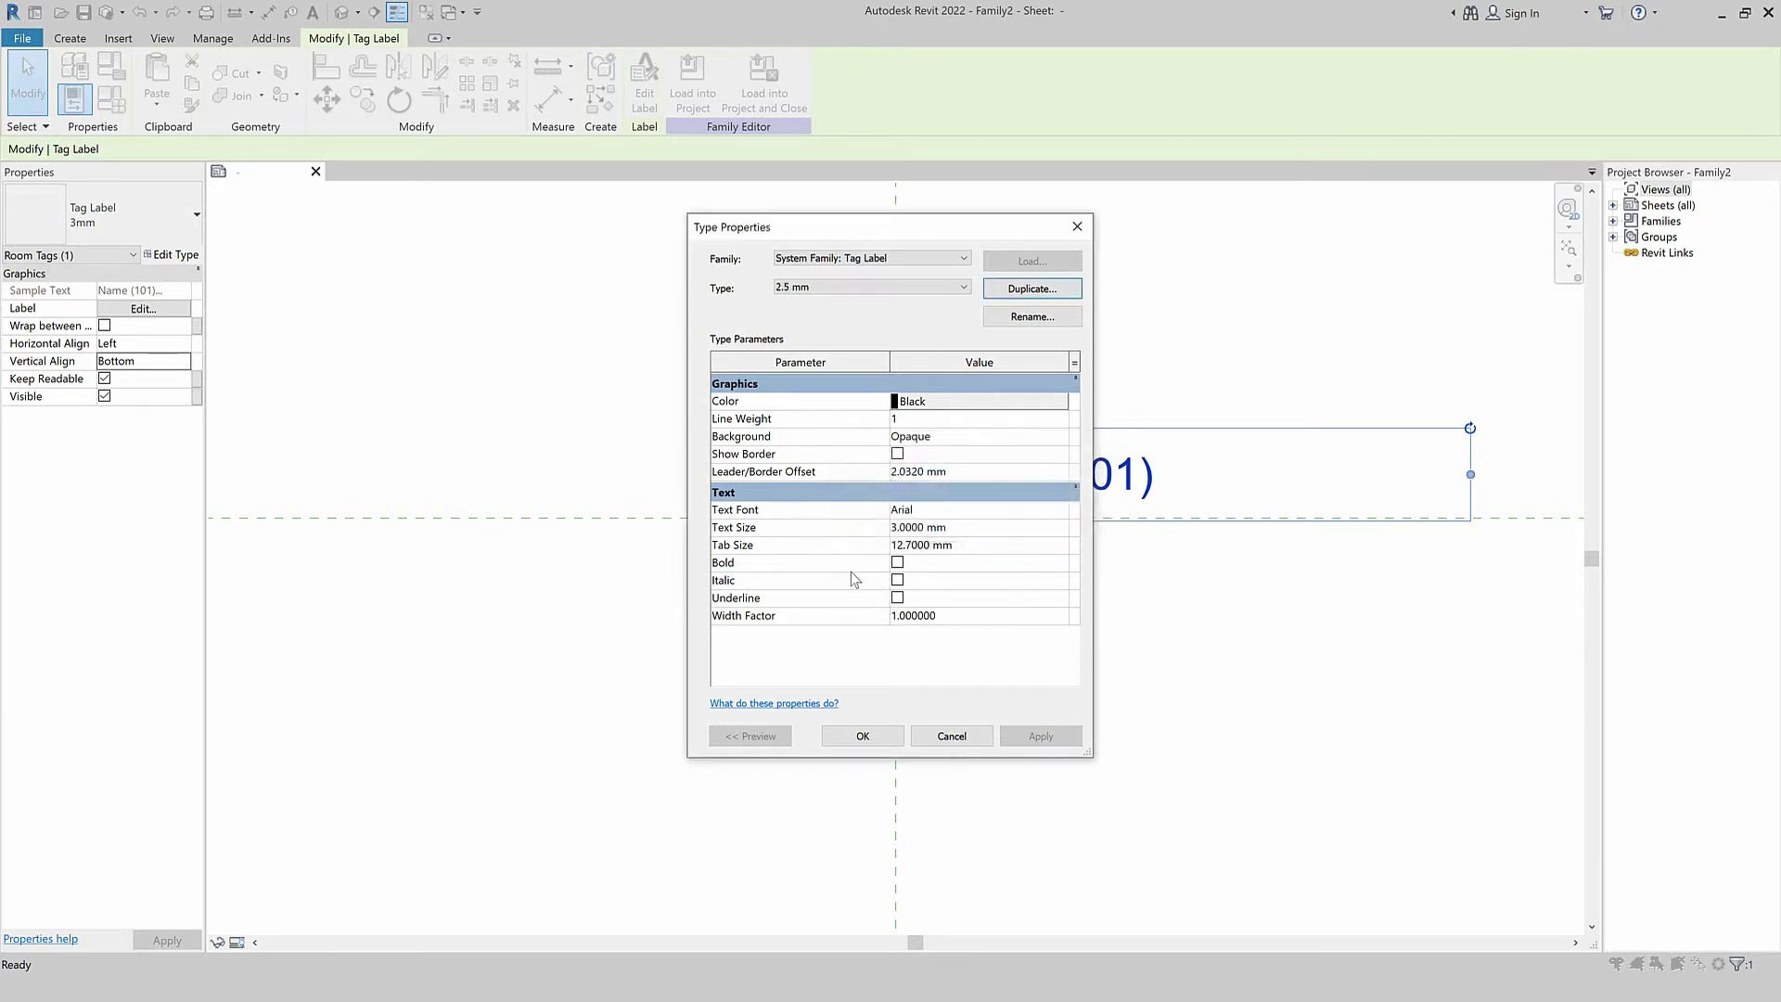
pyautogui.click(1062, 511)
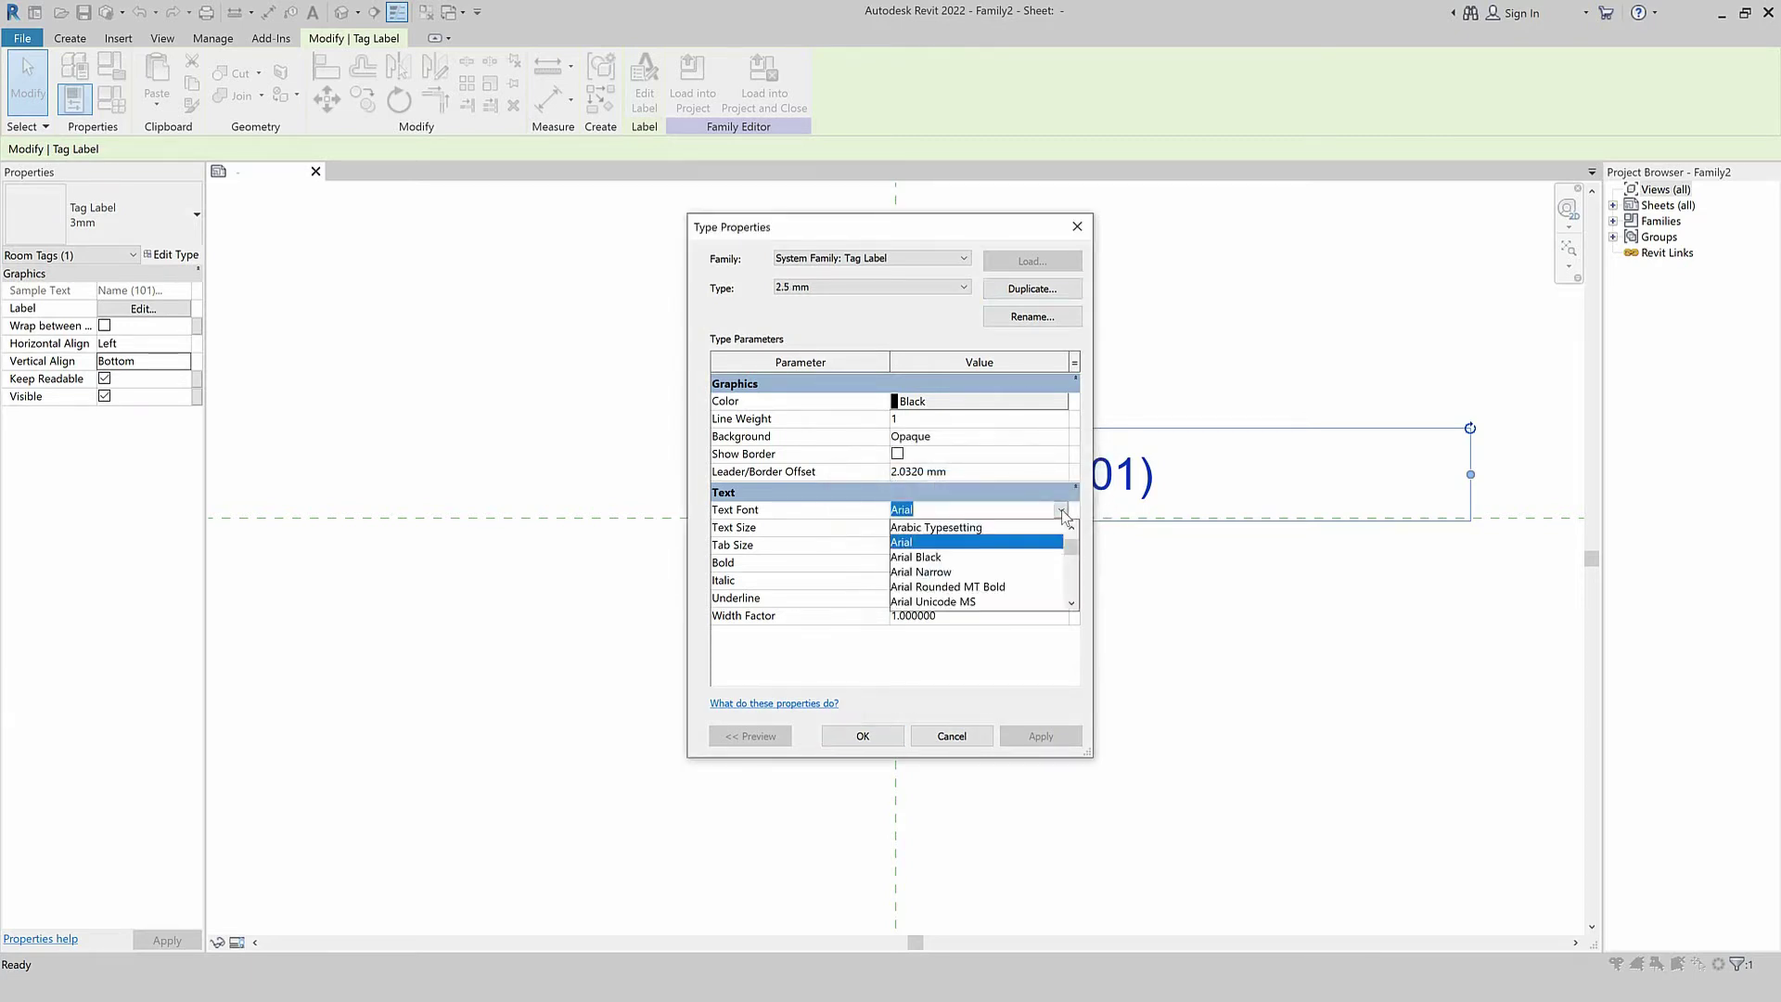
pyautogui.click(1062, 511)
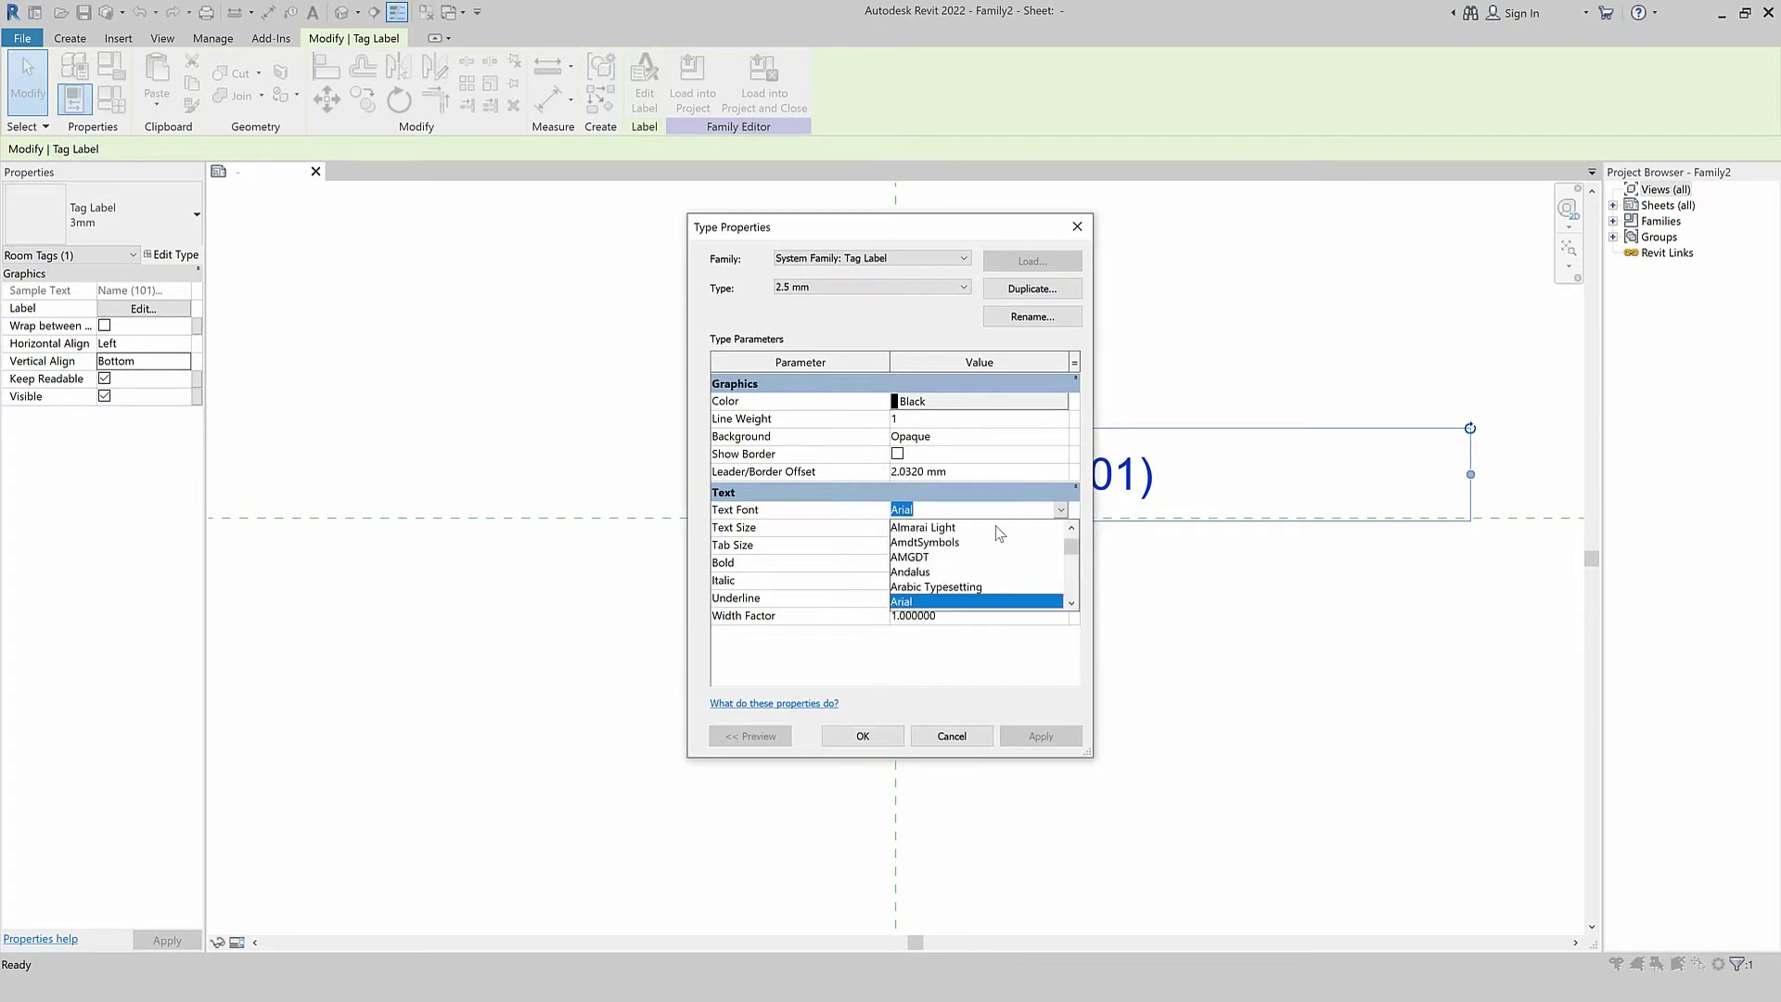
pyautogui.click(1004, 475)
pyautogui.click(1062, 438)
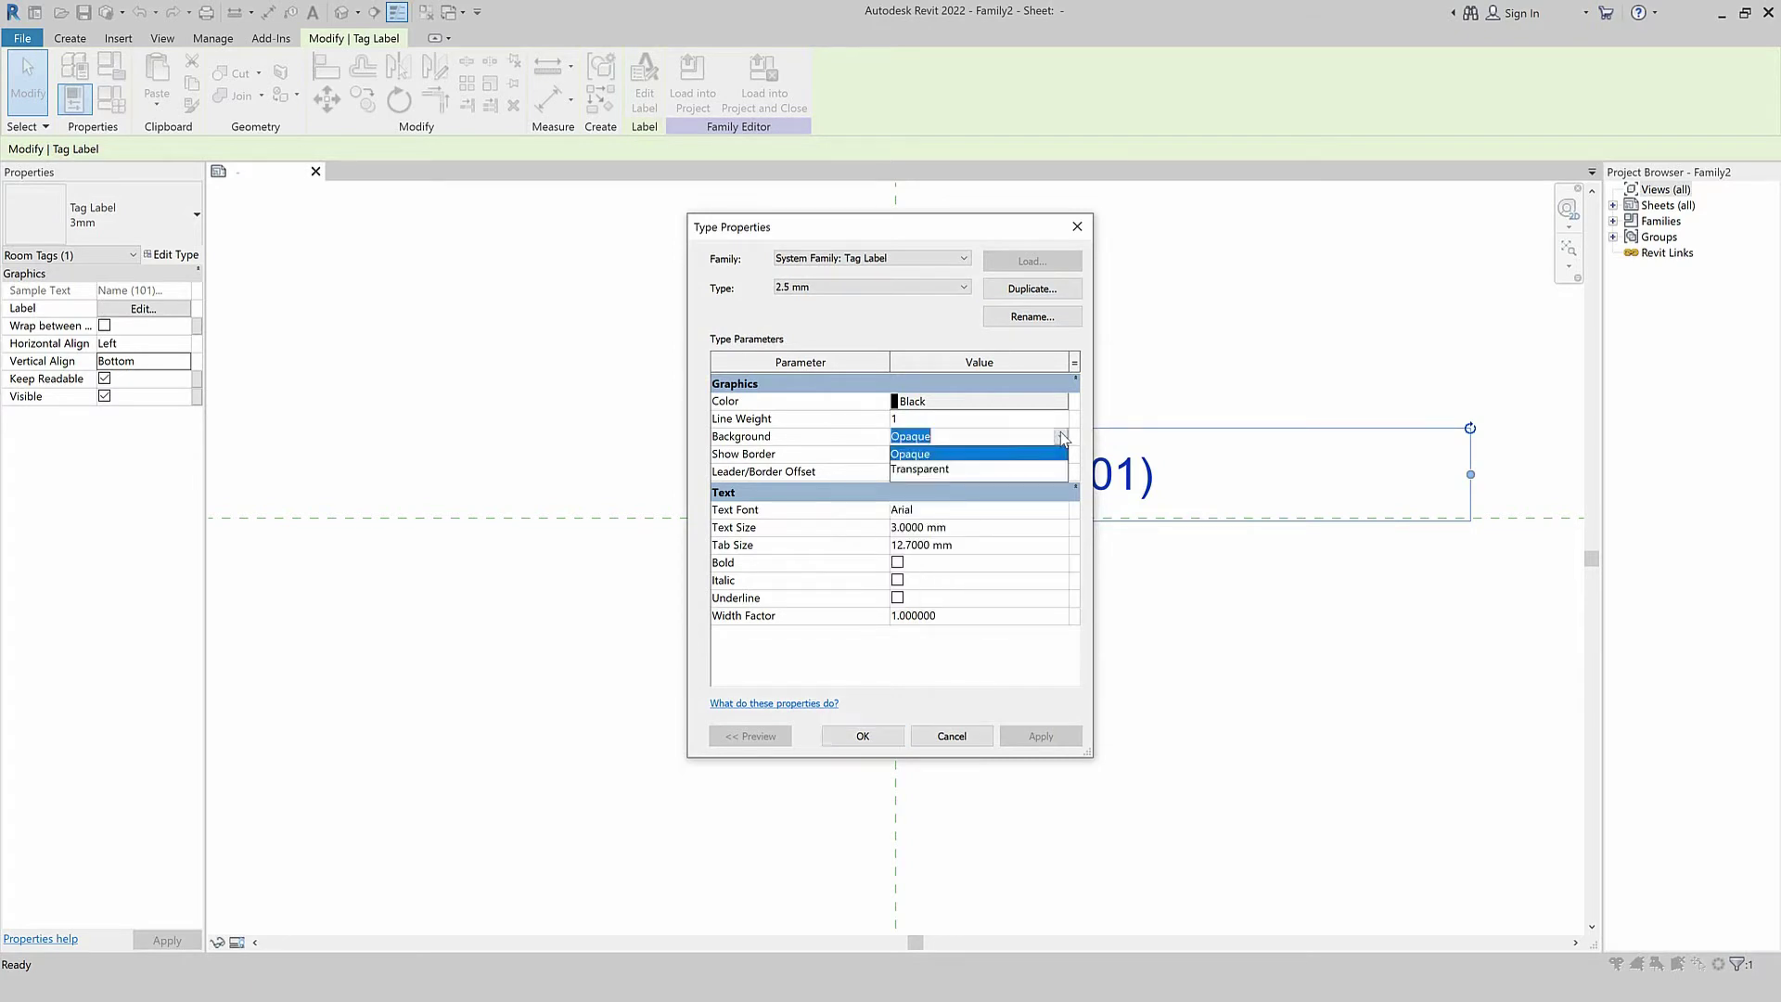
pyautogui.click(920, 470)
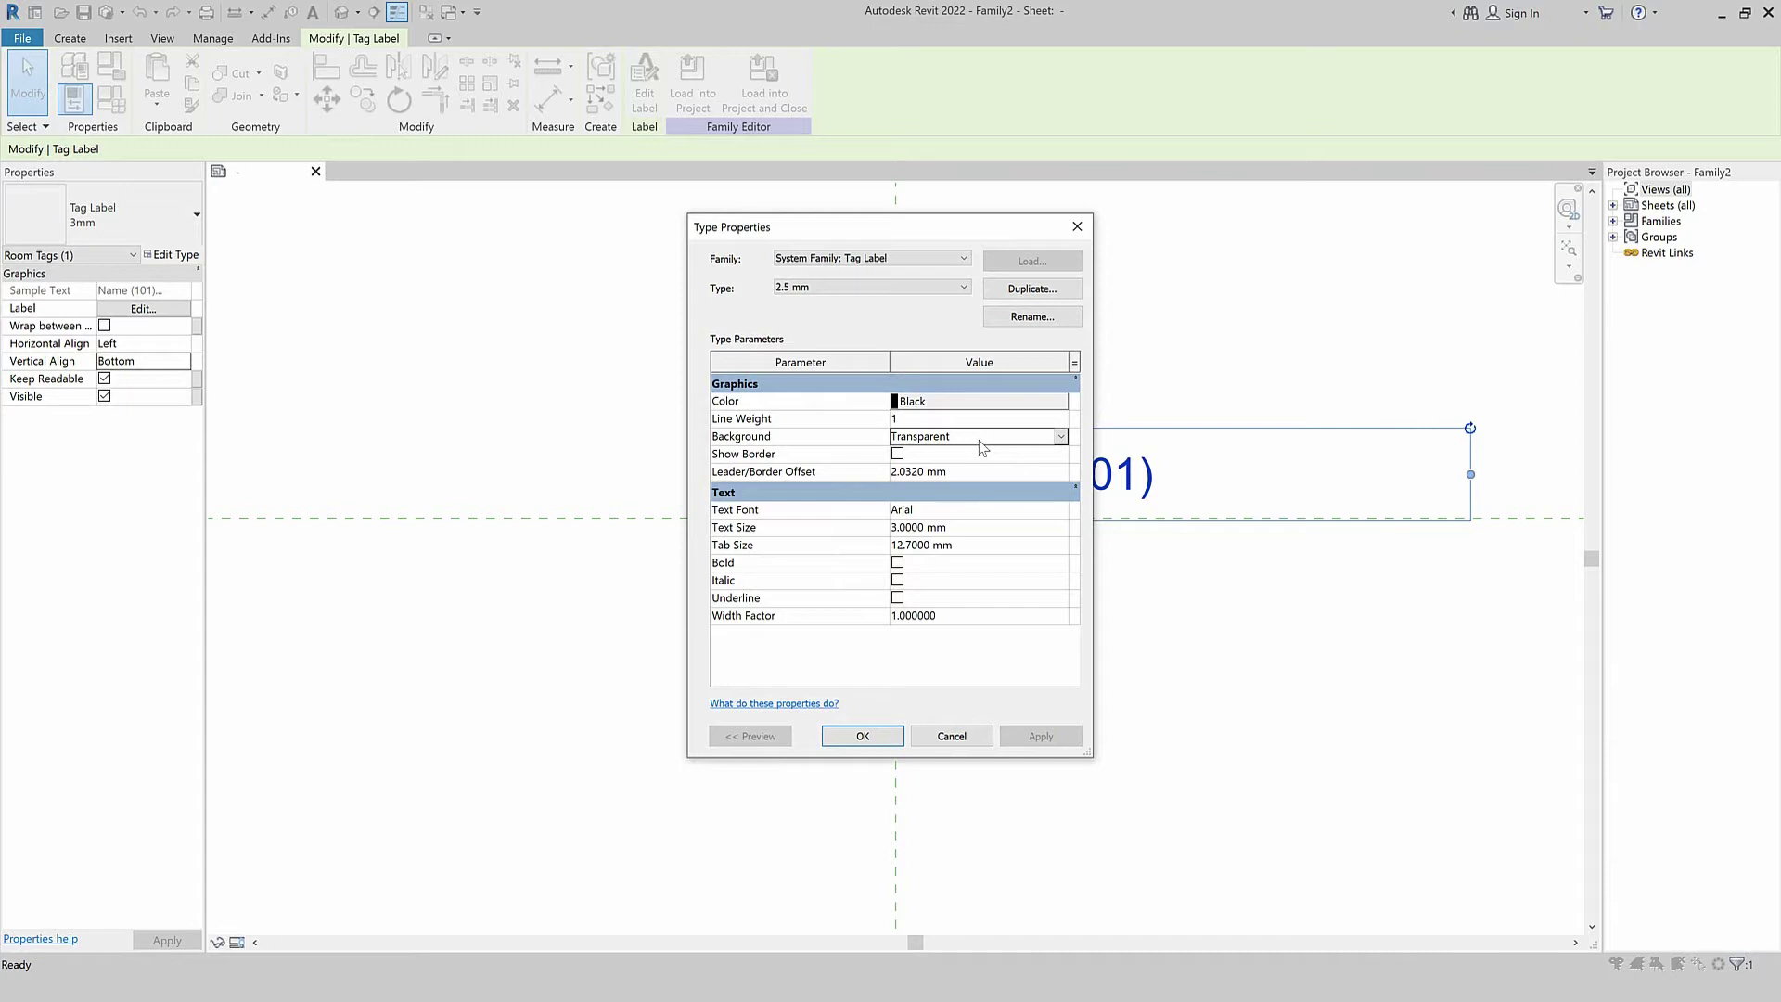
# Set the 2.5 mm type's text size to 2.5 mm with bold, underline and italic, and apply it.
pyautogui.click(960, 529)
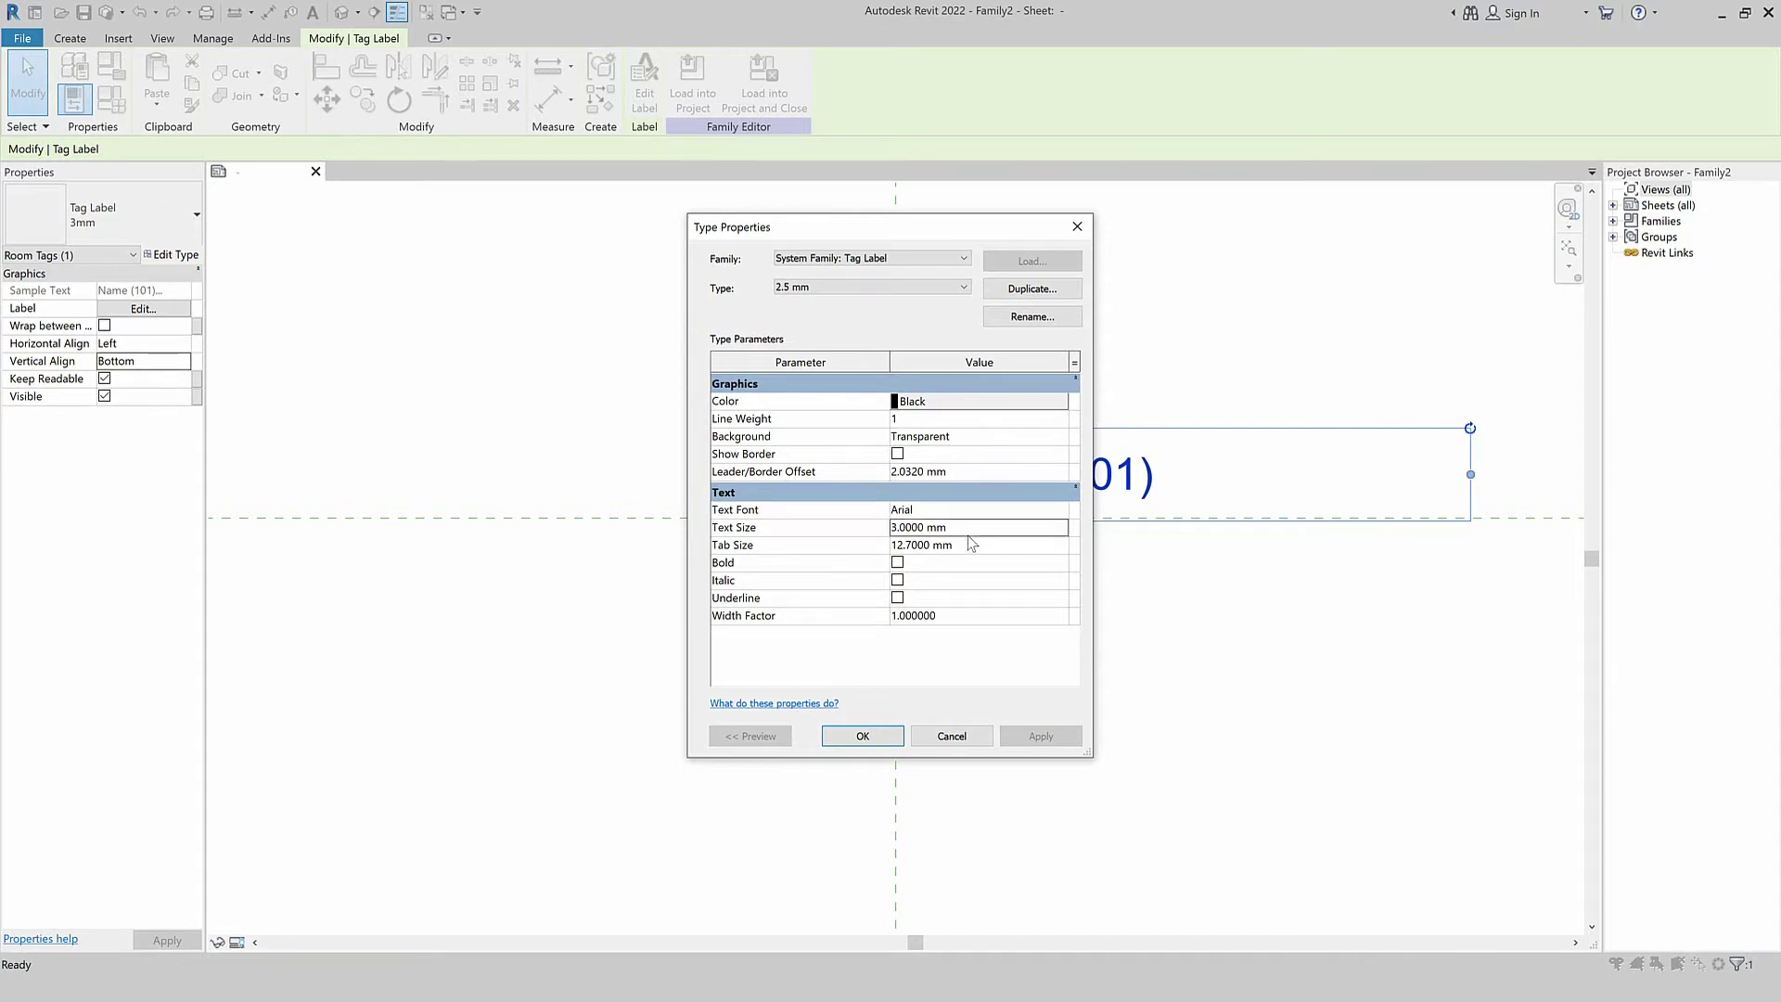
pyautogui.click(895, 529)
pyautogui.moveTo(897, 529); pyautogui.dragTo(891, 528)
pyautogui.write('2.')
pyautogui.write('5')
pyautogui.click(896, 562)
pyautogui.click(896, 597)
pyautogui.click(896, 581)
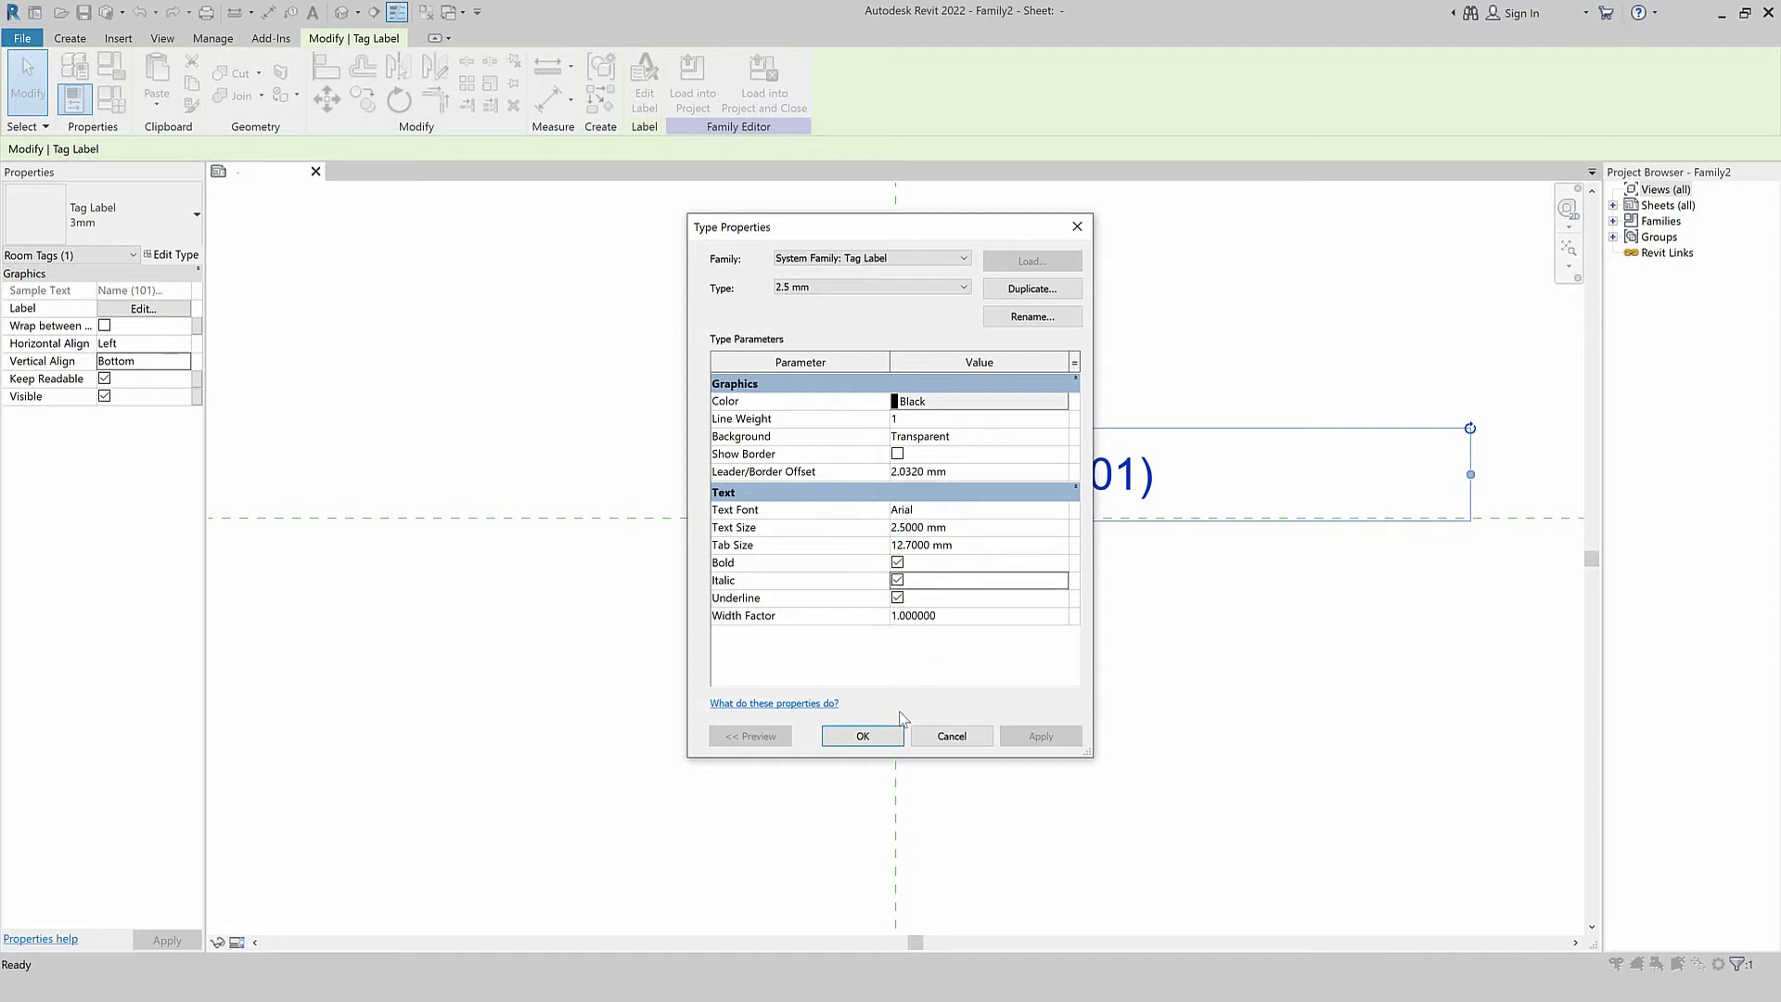
pyautogui.click(862, 735)
pyautogui.scroll(1, 906, 580)
pyautogui.scroll(2, 972, 525)
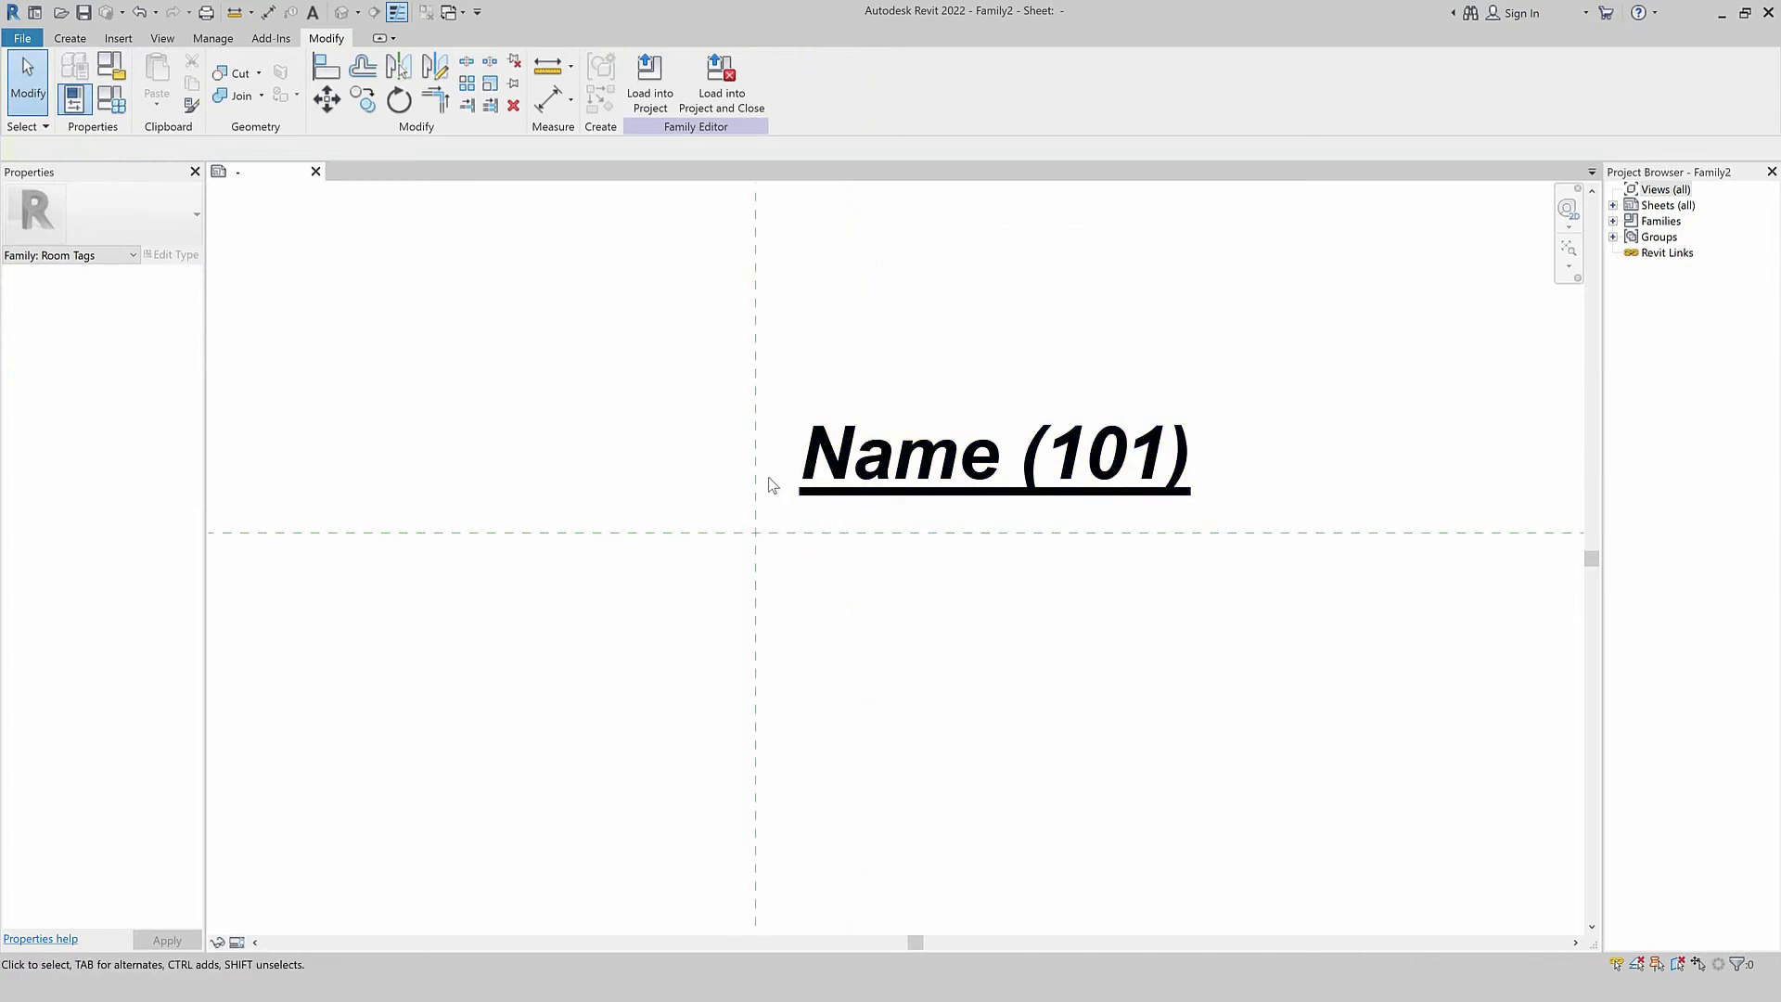
pyautogui.scroll(-1, 780, 604)
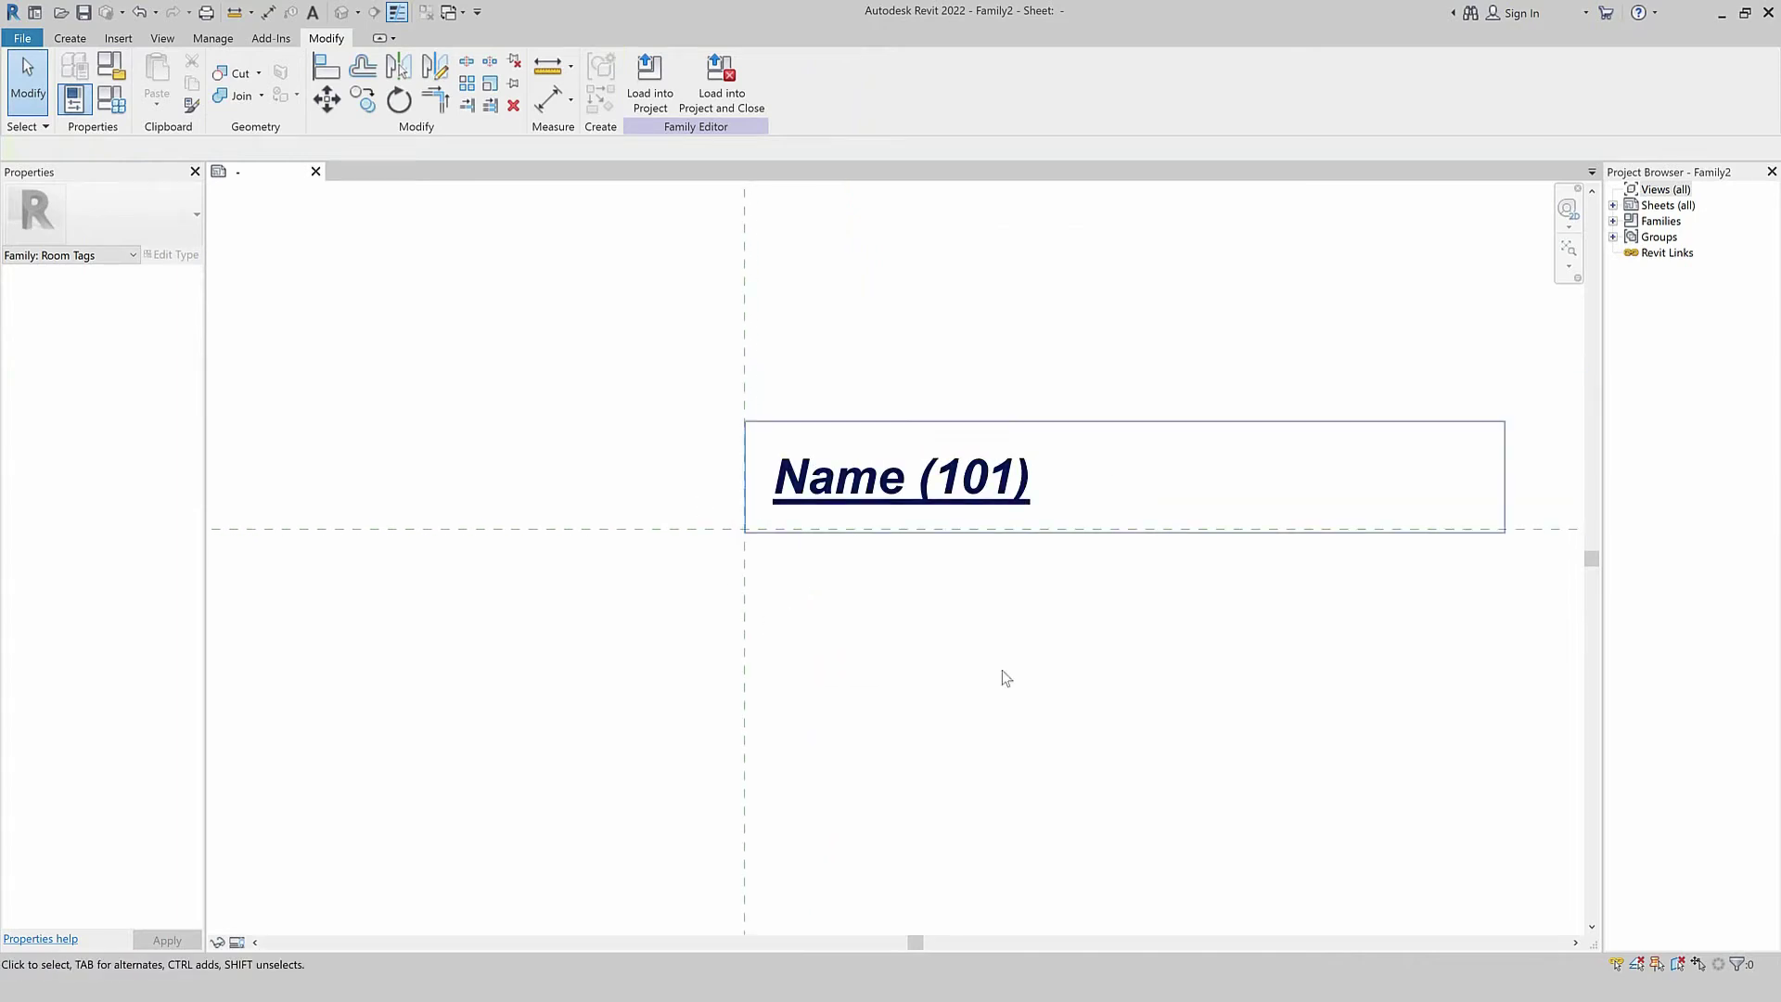
pyautogui.click(74, 40)
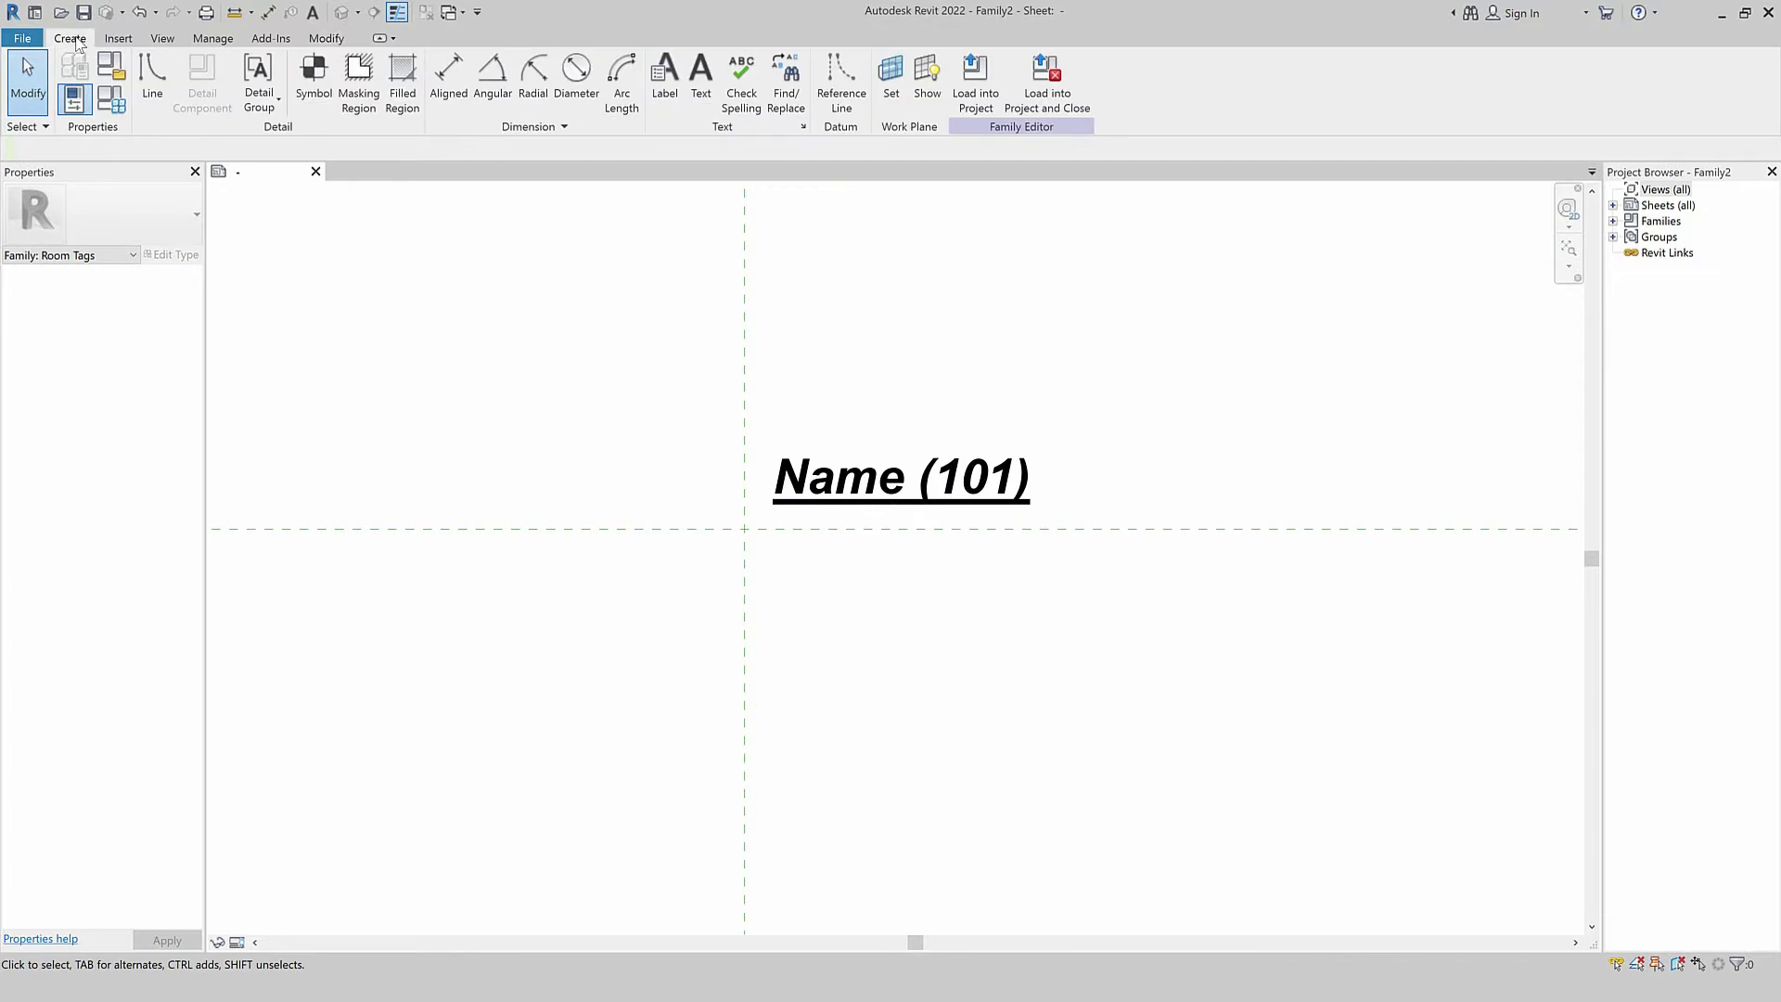
# Place a second label containing Ceiling Finish, Wall Finish and Floor Finish parameters.
pyautogui.click(664, 79)
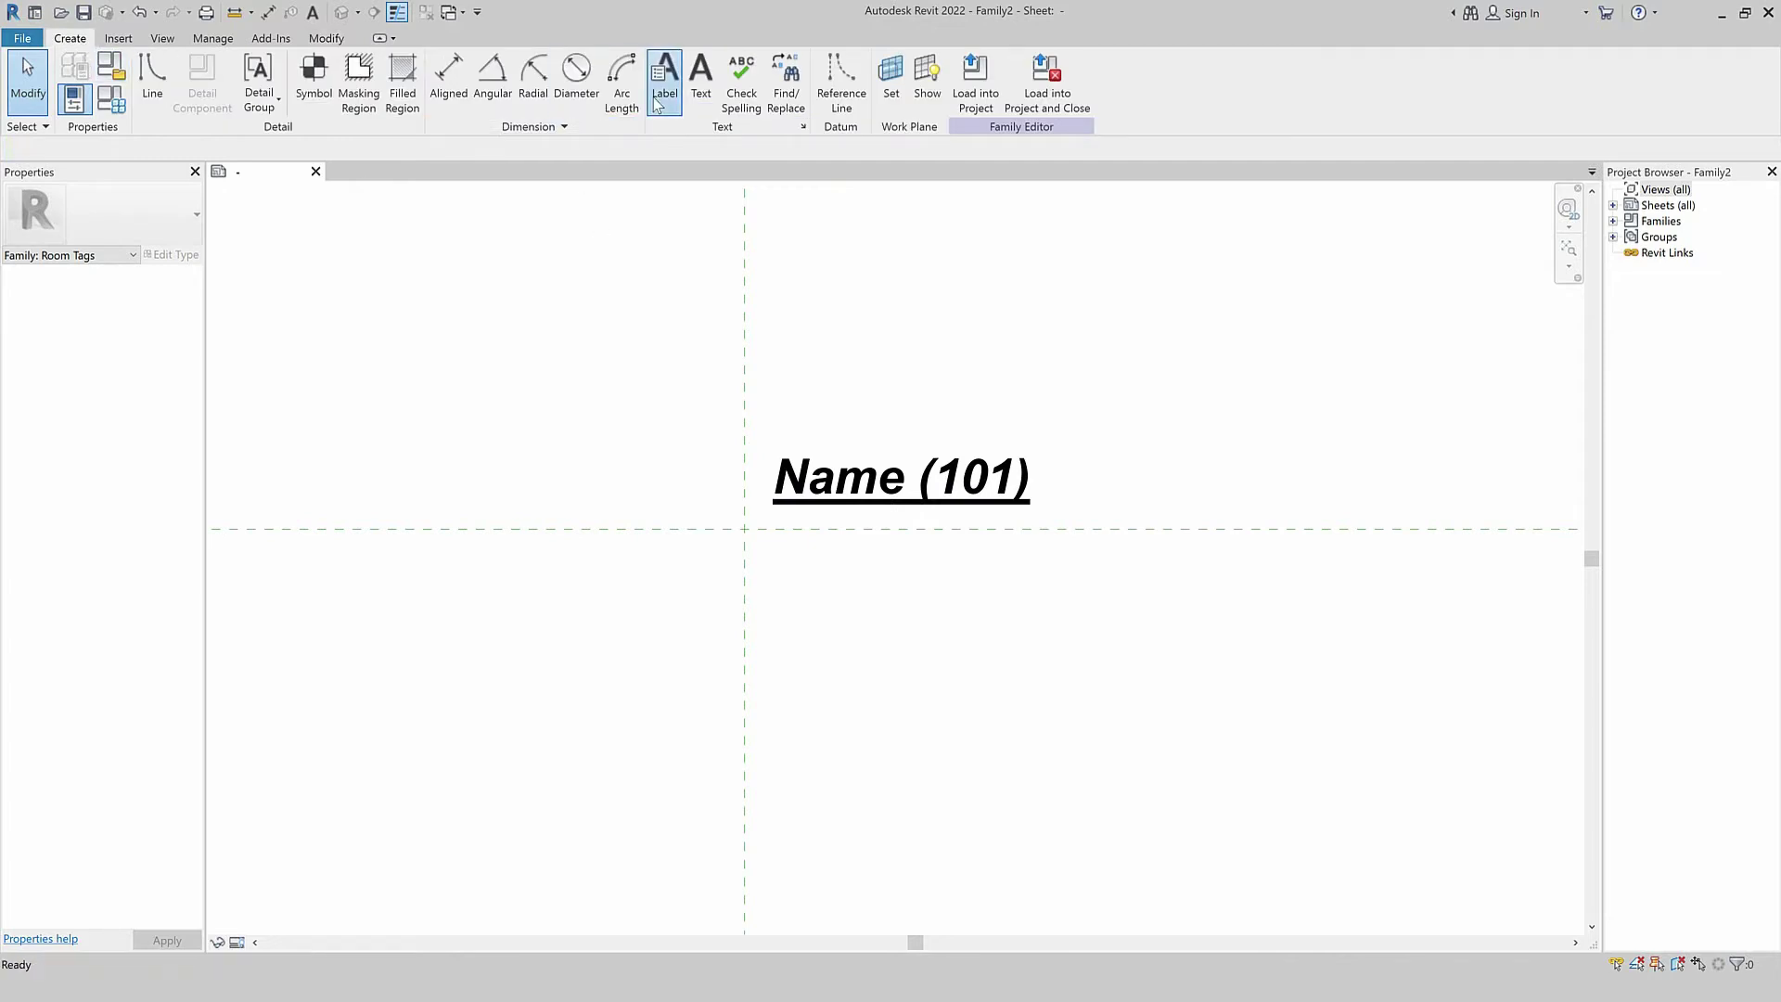
pyautogui.click(775, 549)
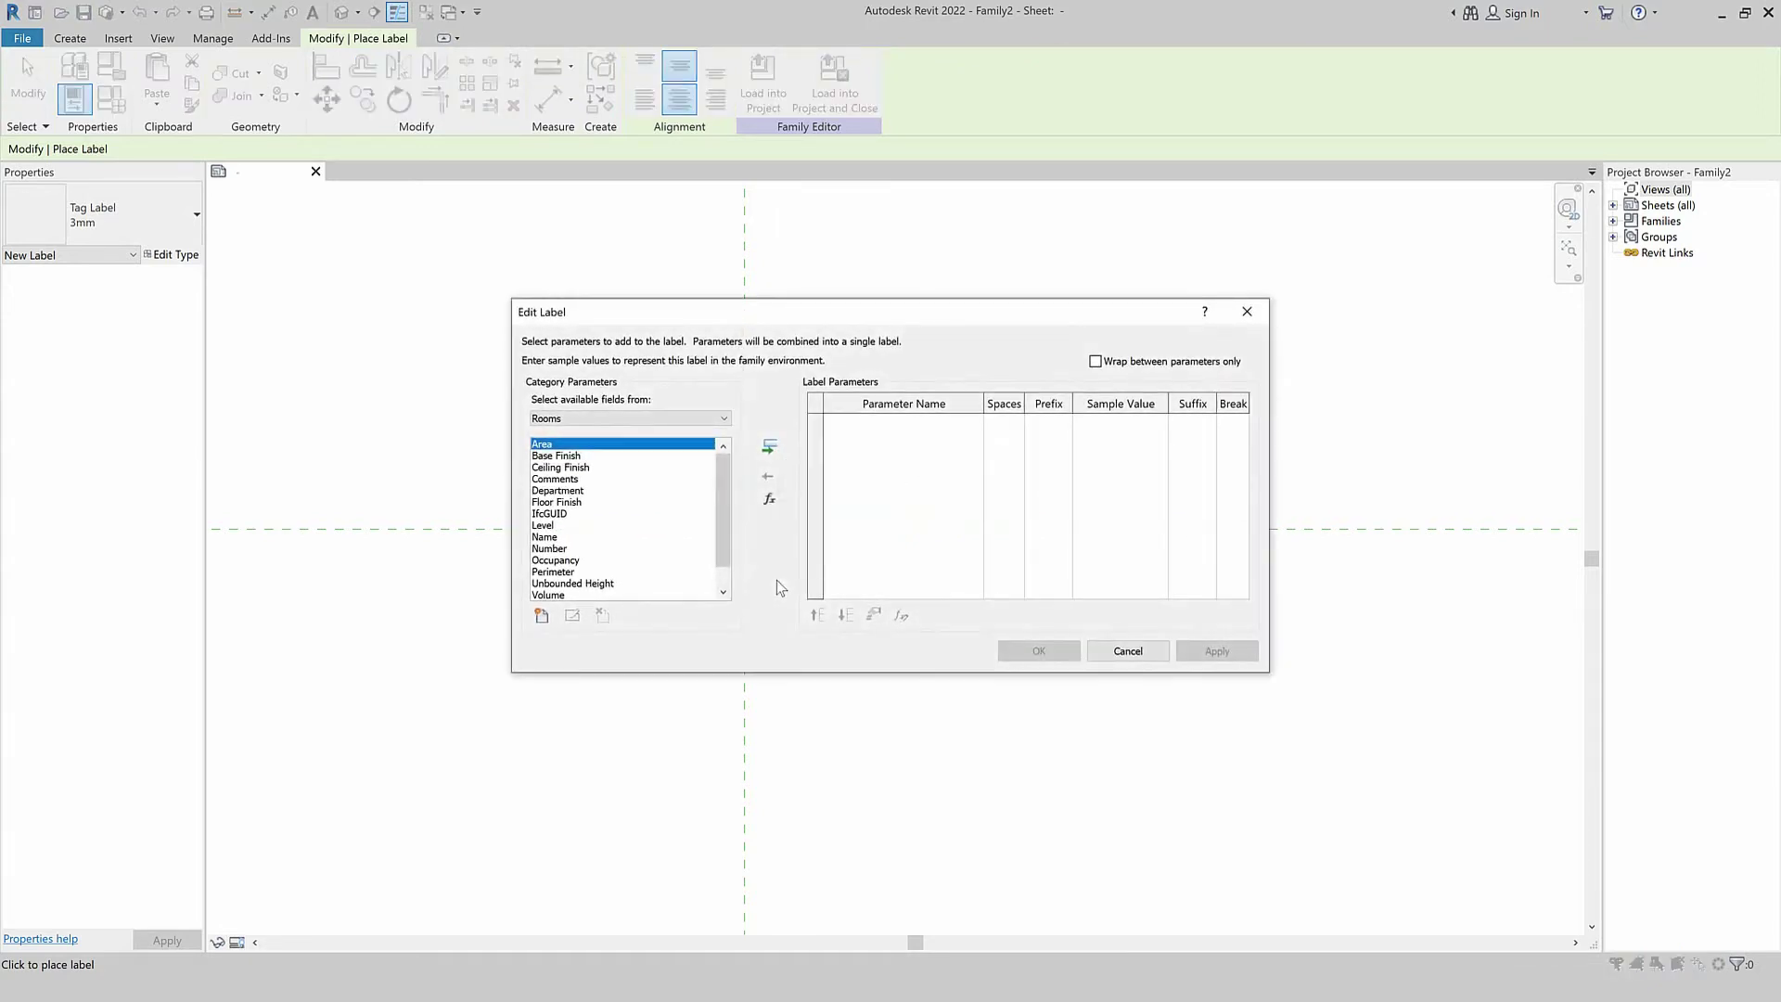
pyautogui.click(561, 480)
pyautogui.click(561, 457)
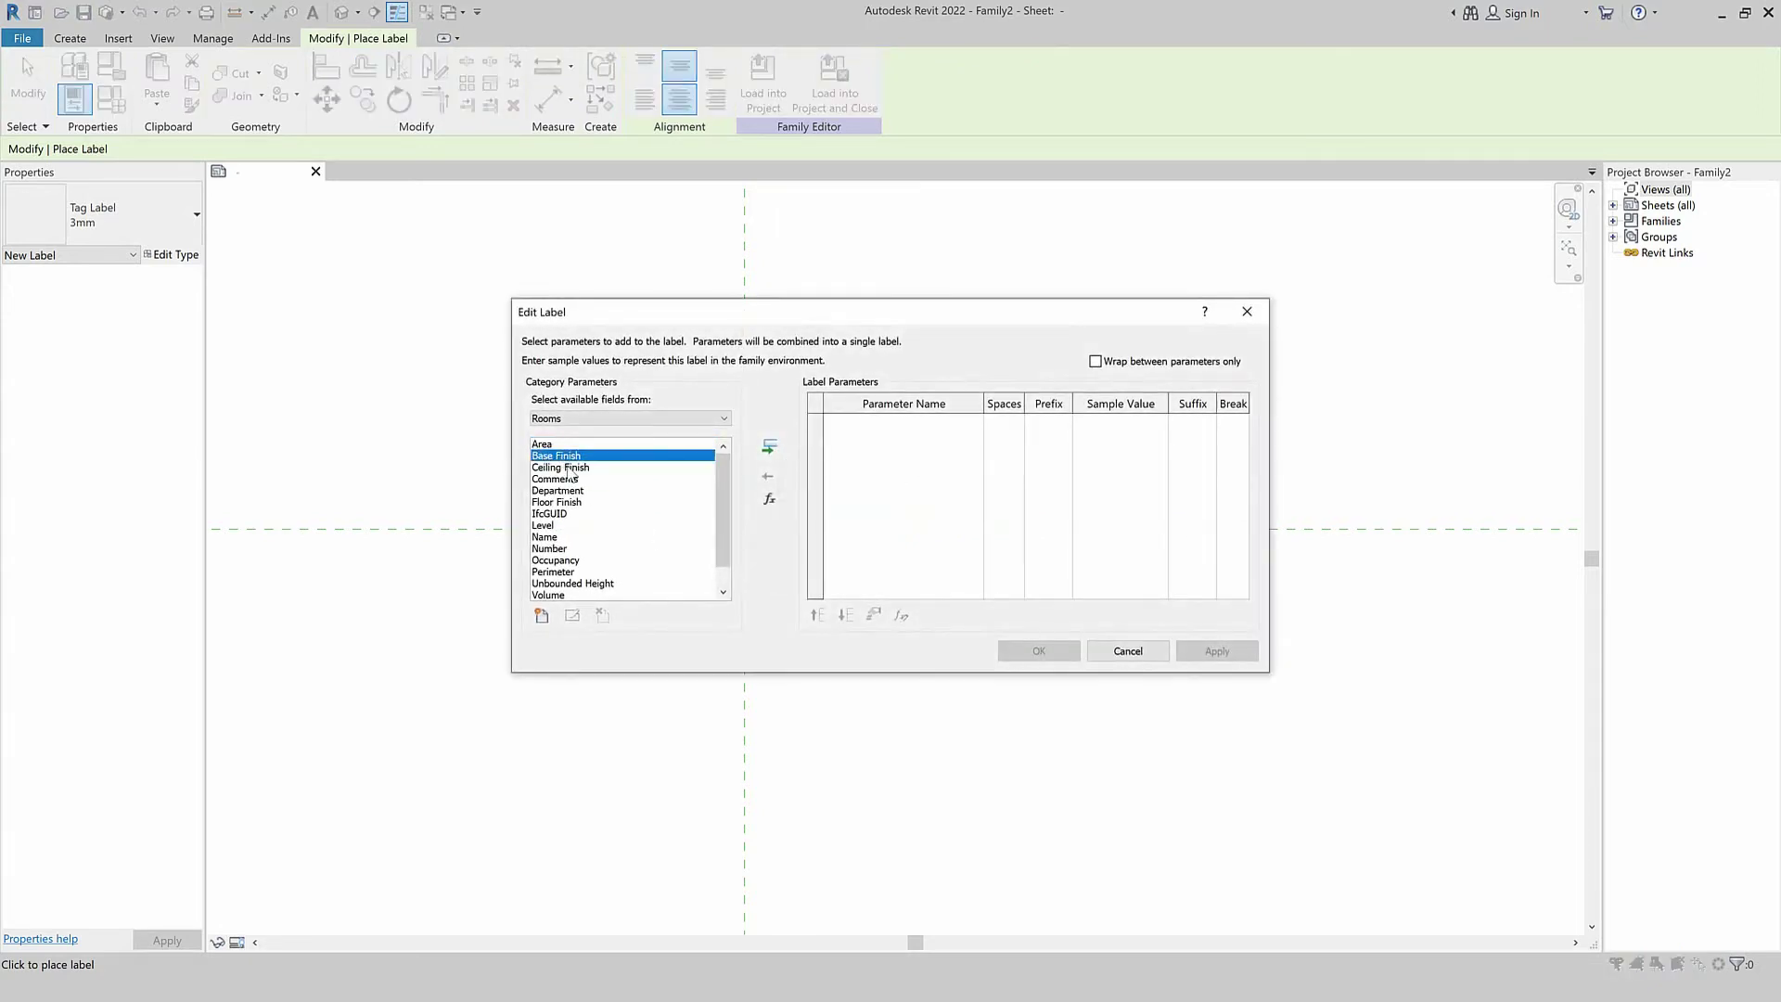
pyautogui.click(568, 469)
pyautogui.click(771, 448)
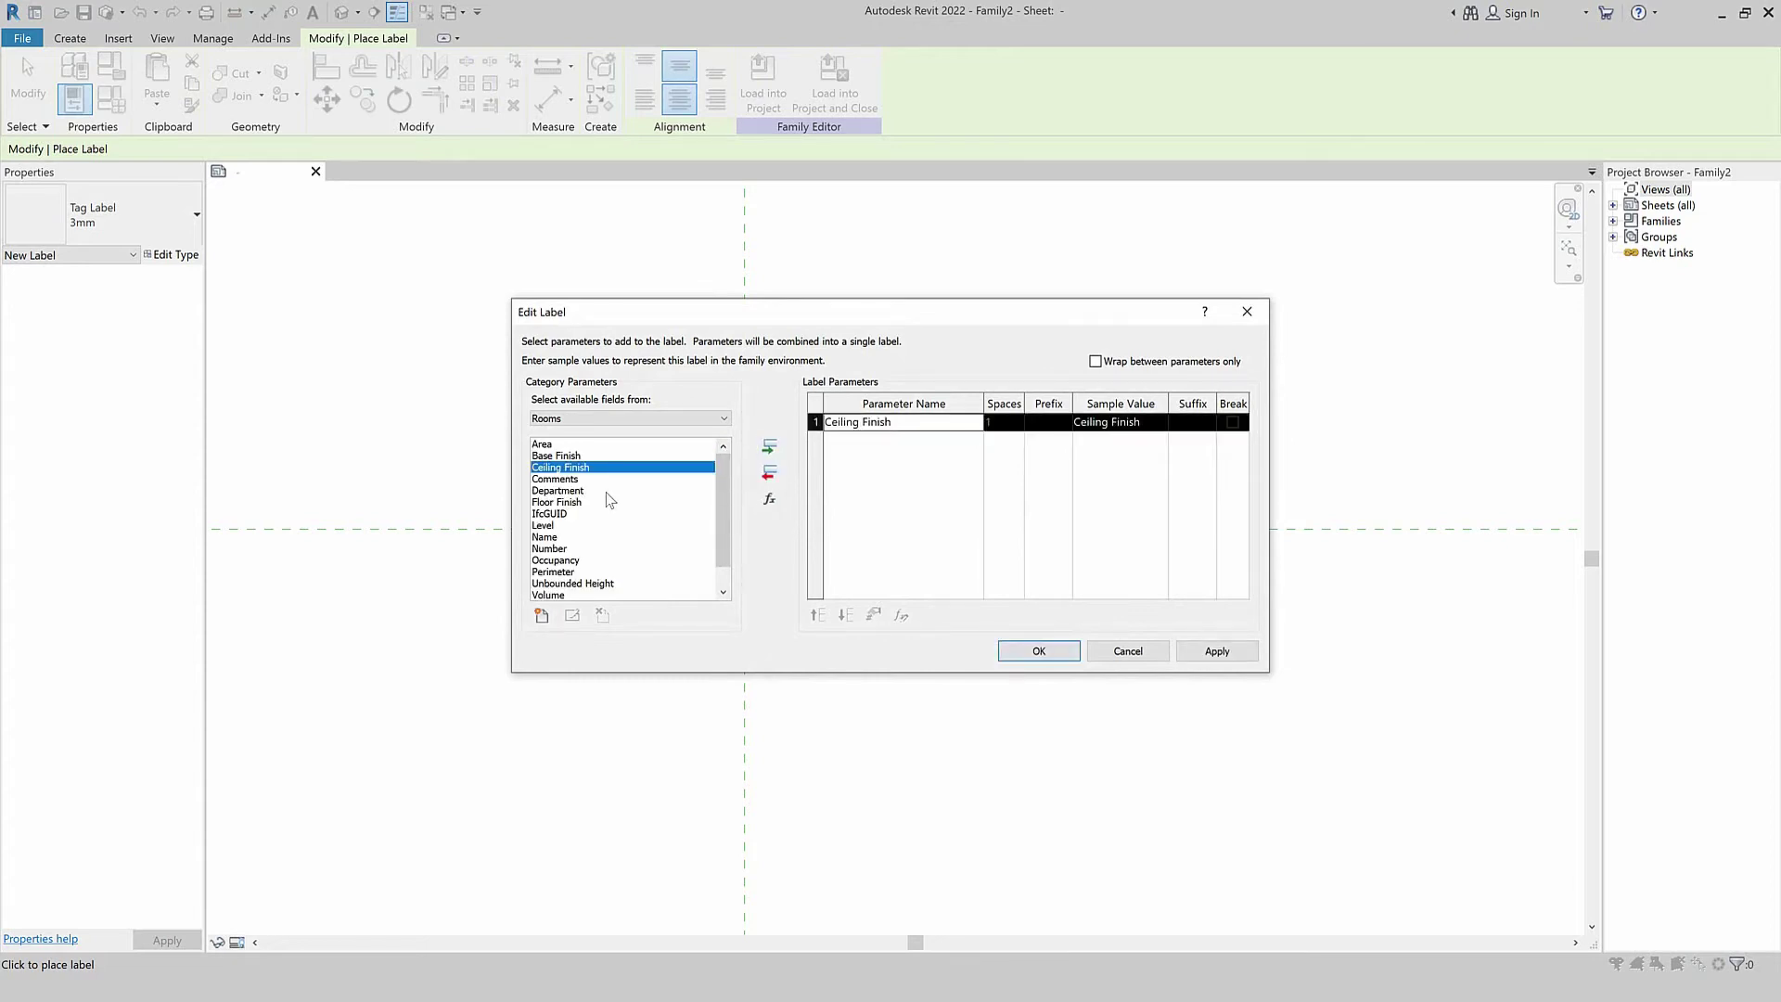
pyautogui.click(569, 503)
pyautogui.scroll(-1, 569, 503)
pyautogui.click(566, 584)
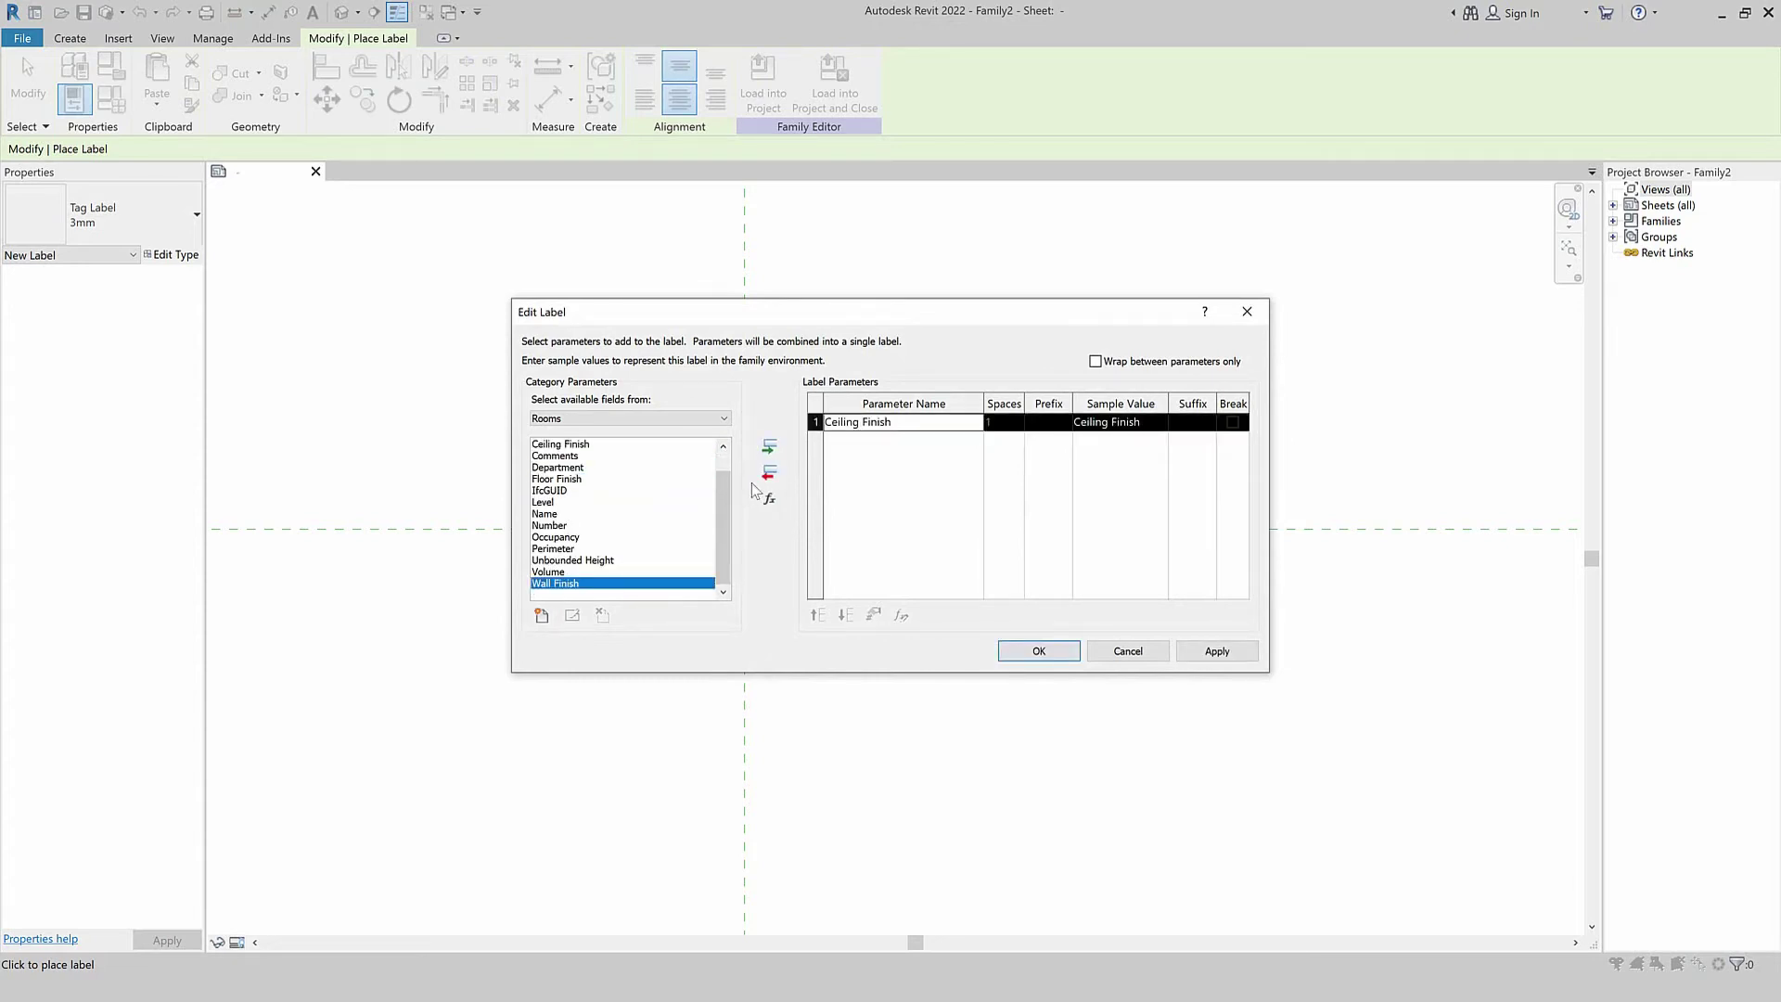
pyautogui.click(769, 447)
pyautogui.click(559, 492)
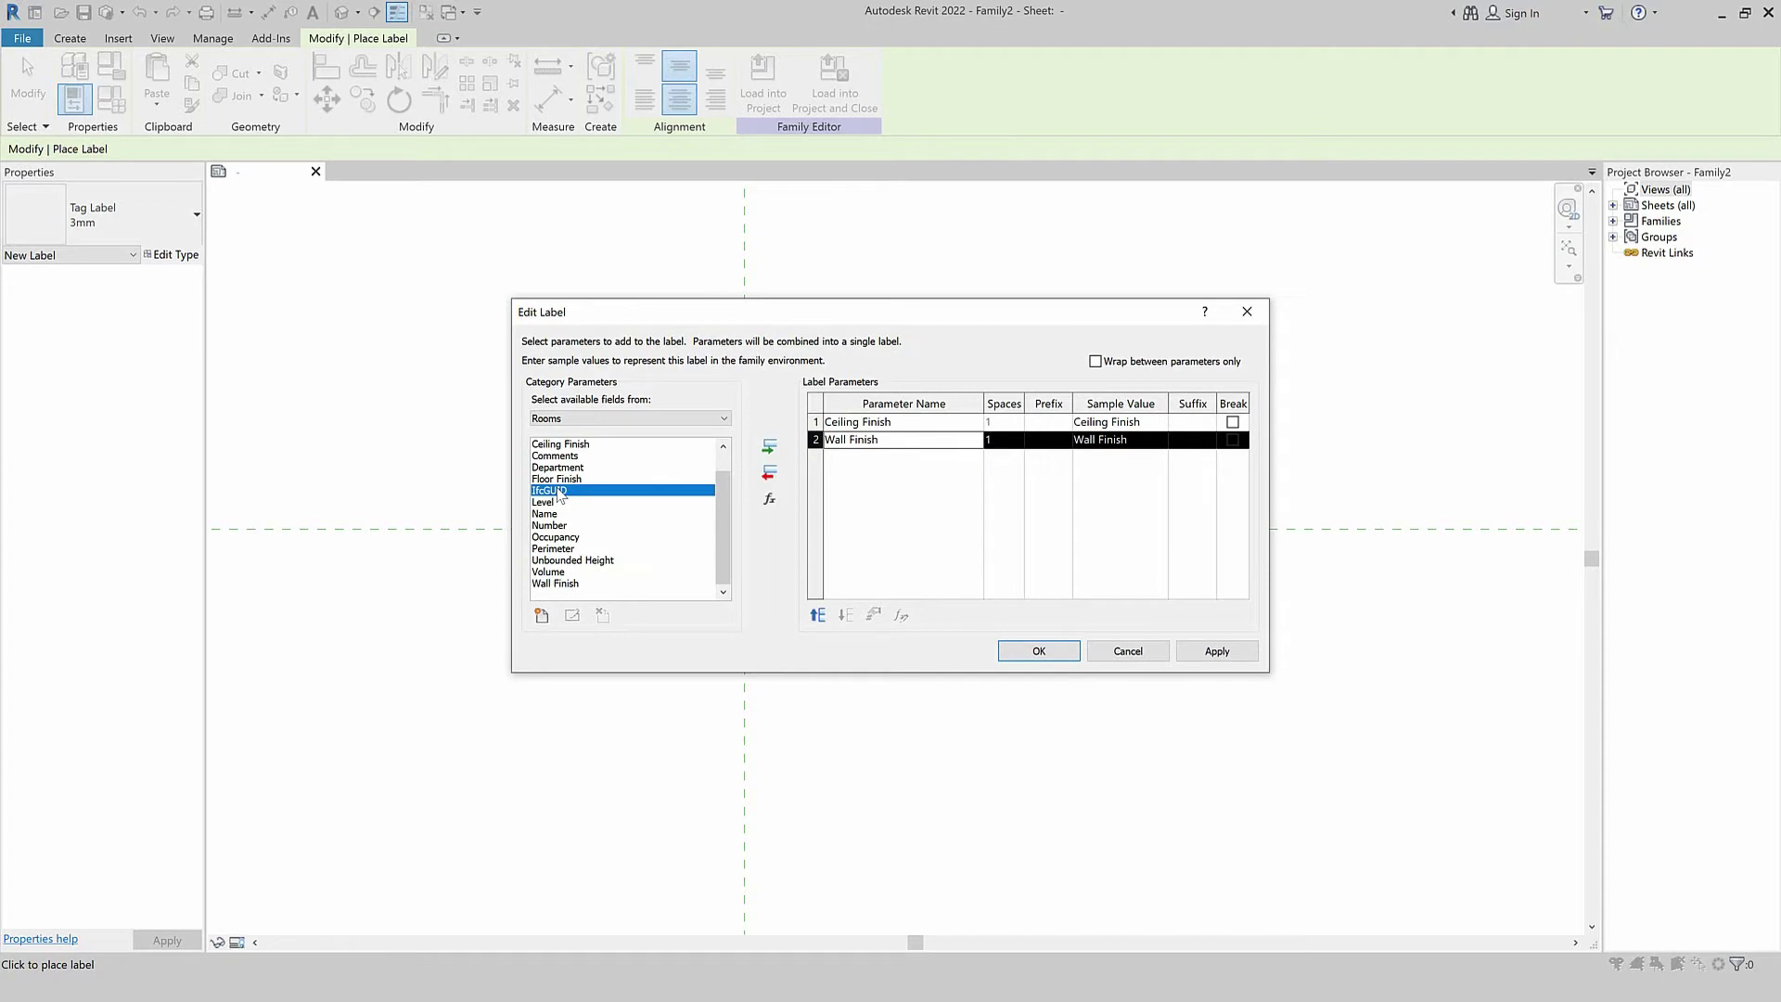
pyautogui.press('Up')
pyautogui.click(769, 448)
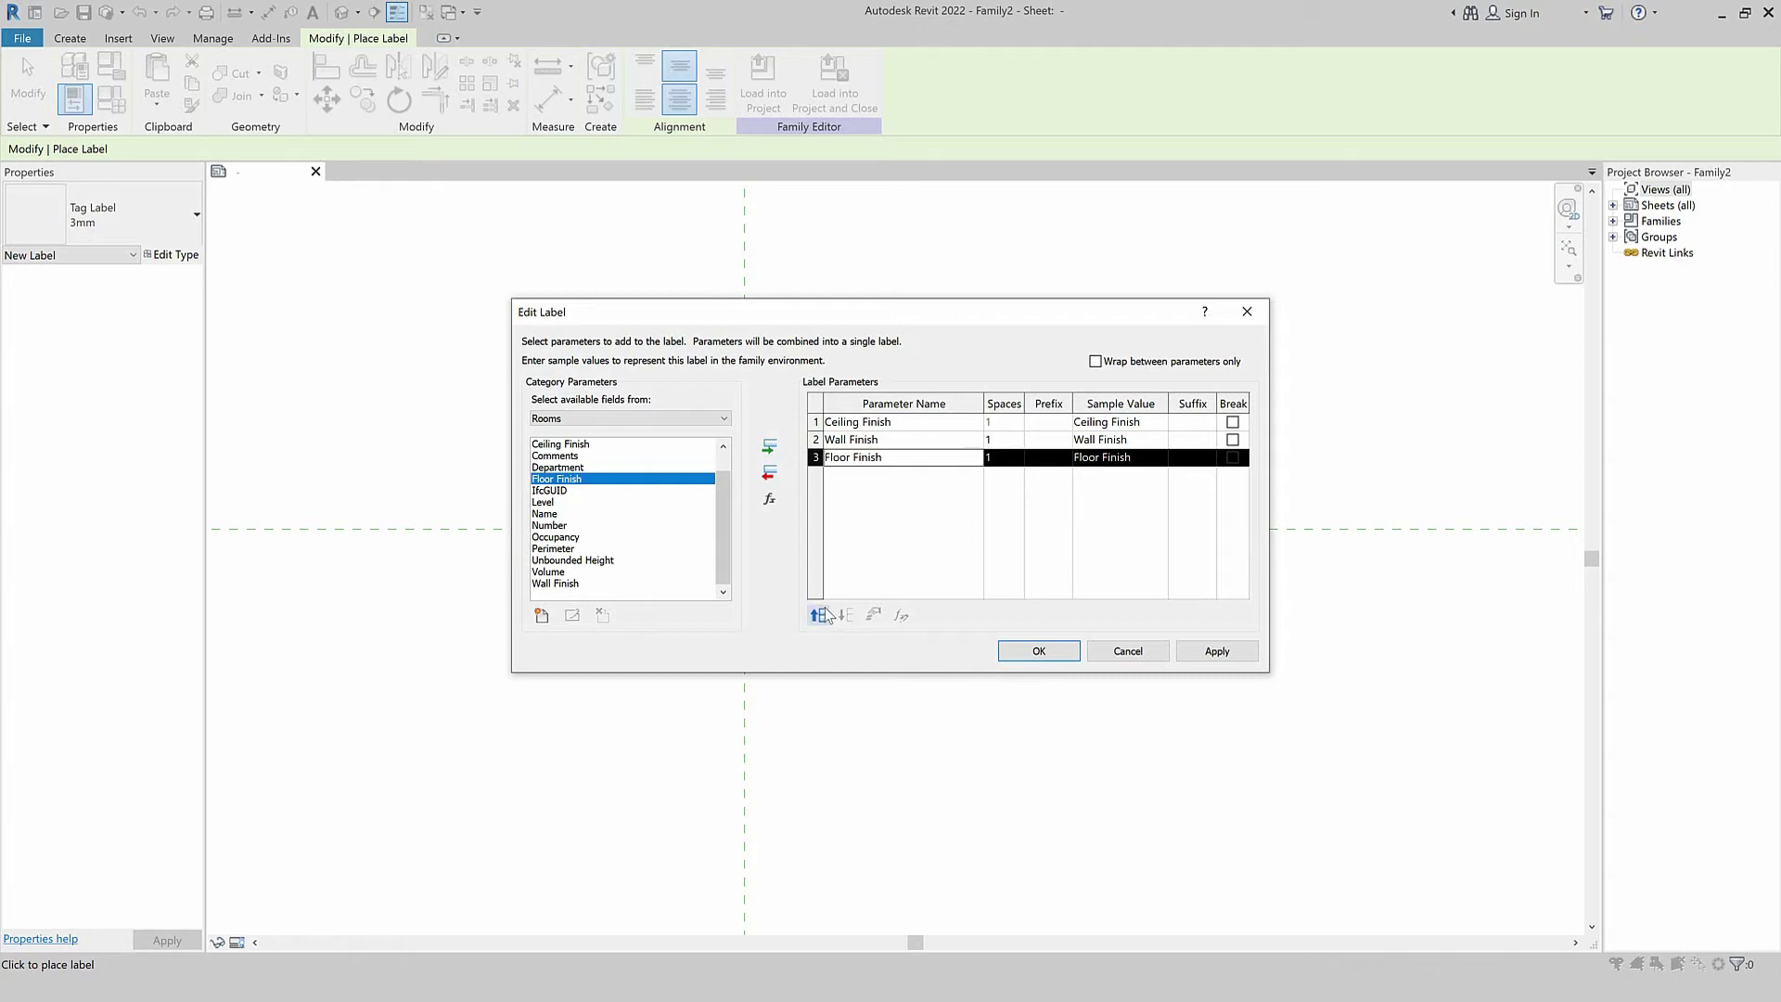
# Reorder the label parameters to Floor Finish, Wall Finish, Ceiling Finish.
pyautogui.click(820, 615)
pyautogui.click(819, 616)
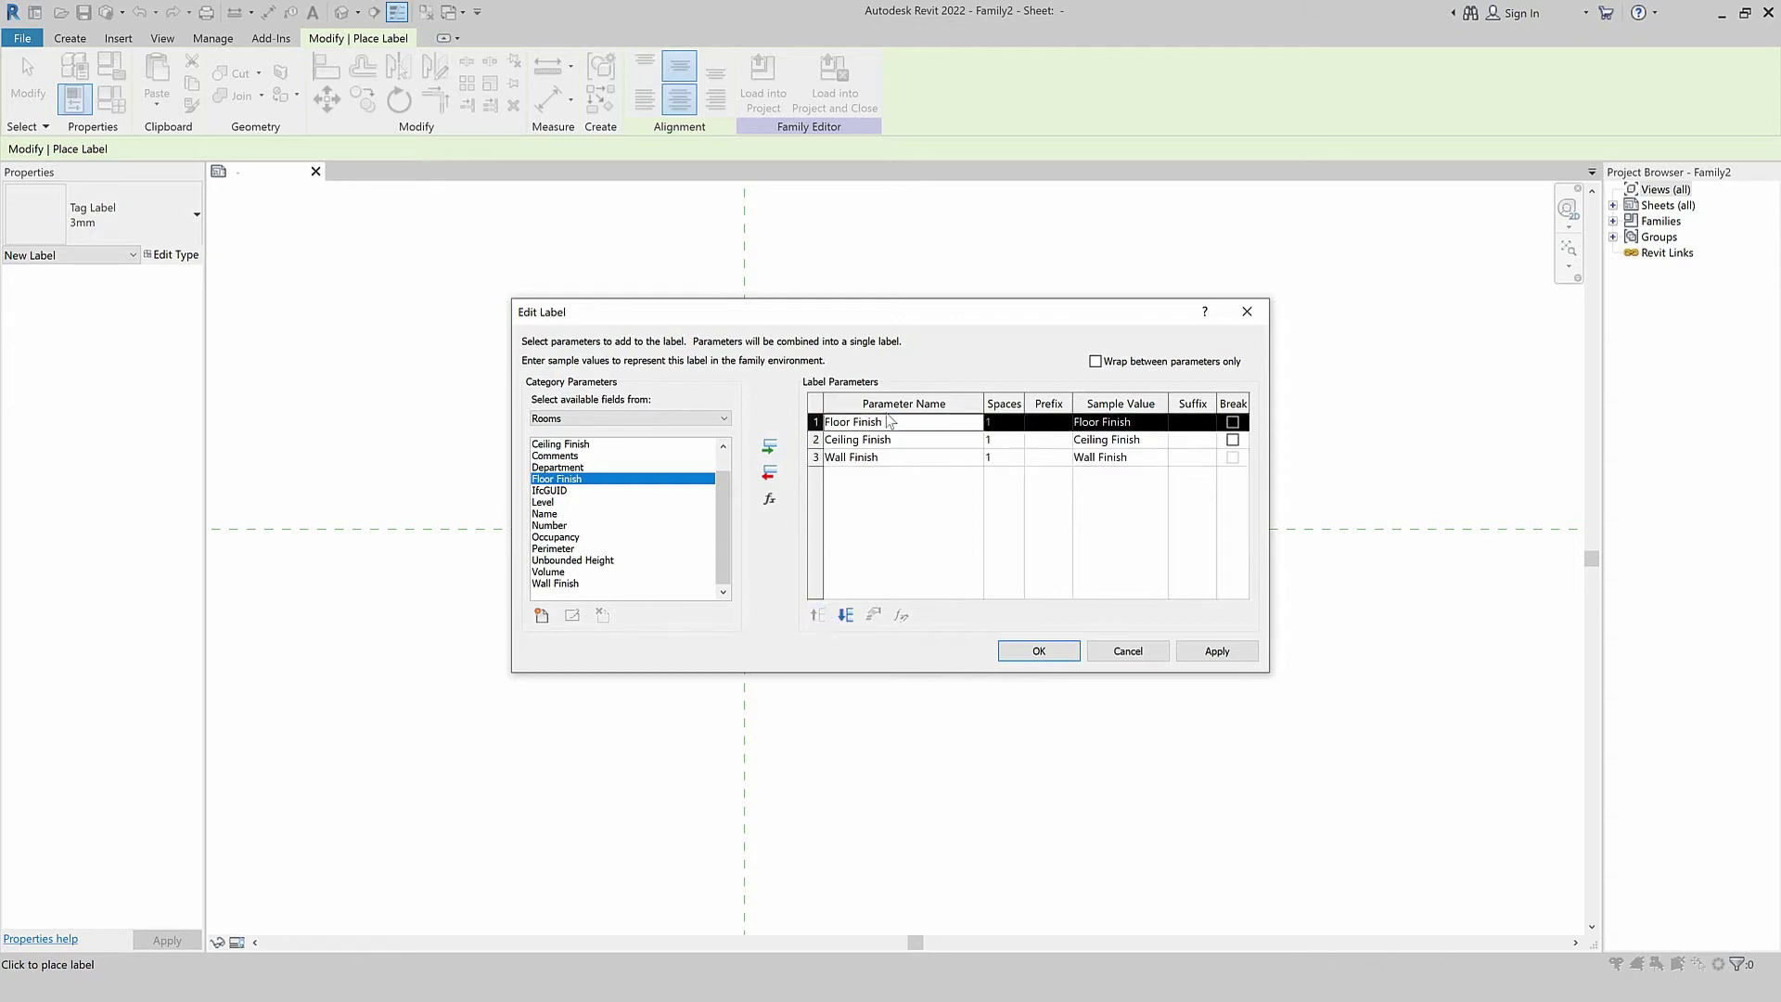
pyautogui.click(817, 457)
pyautogui.click(820, 616)
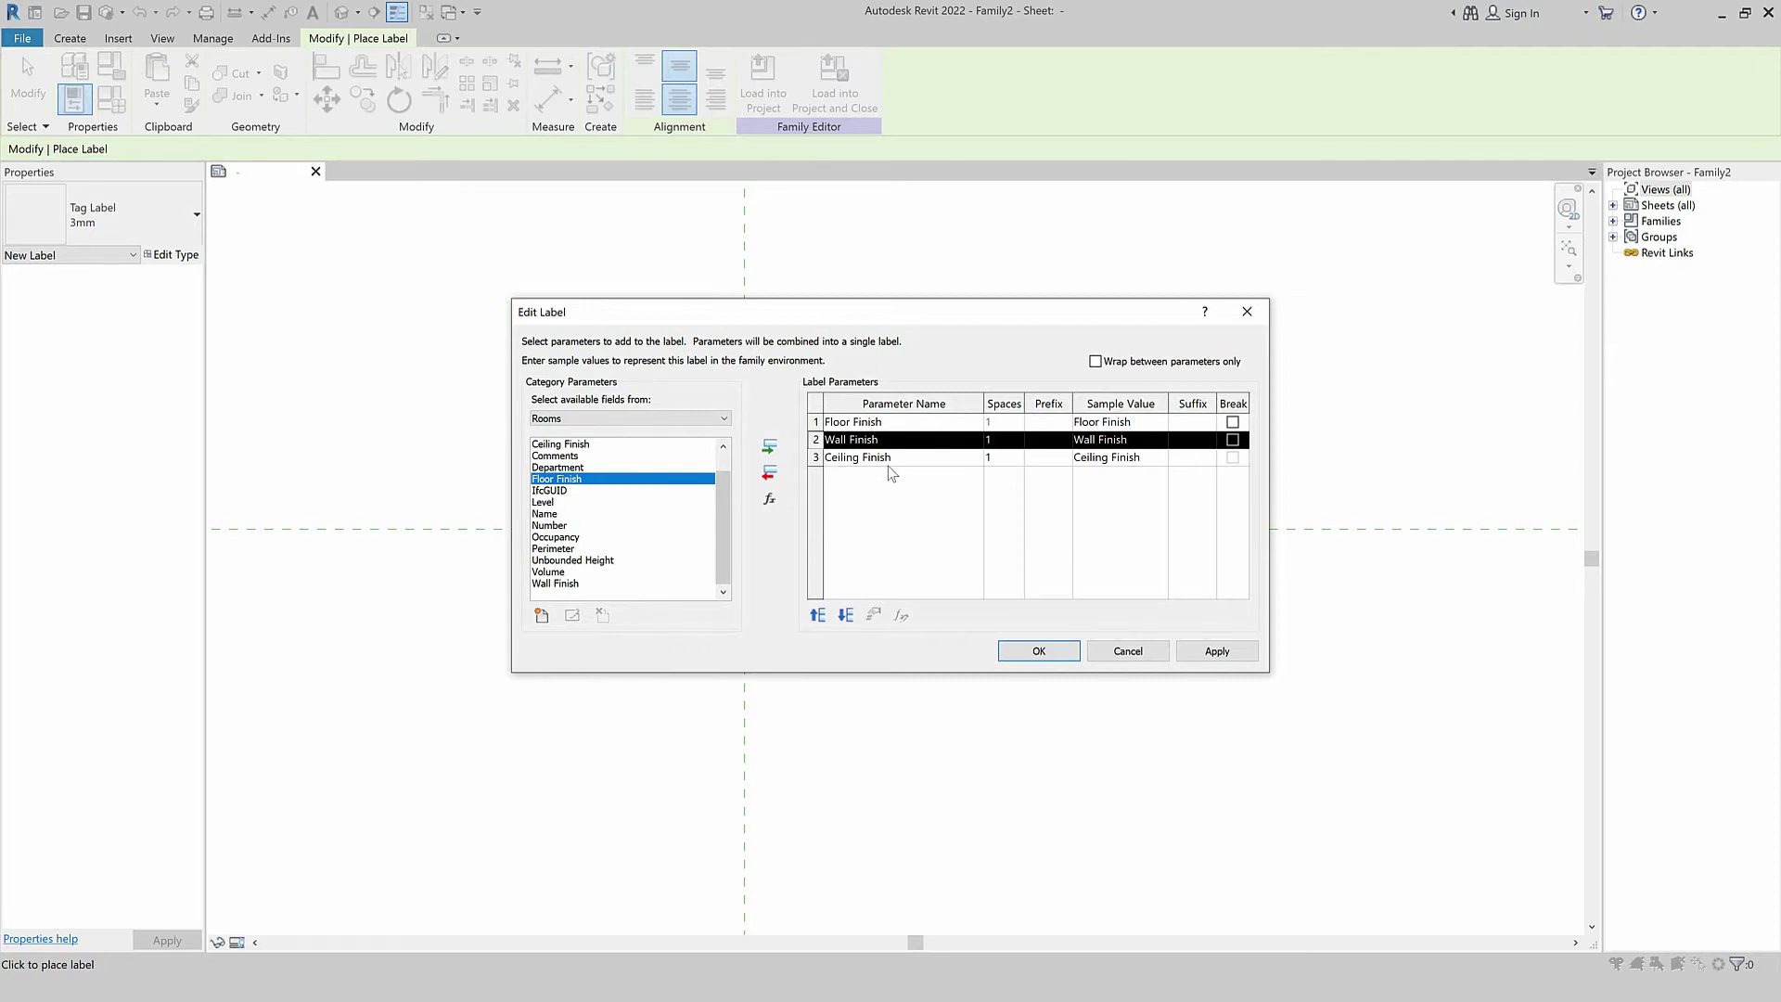
# Give the Floor Finish and Wall Finish rows prefixes 'Floor Finish:' and 'Wall Finish:'.
pyautogui.click(1149, 427)
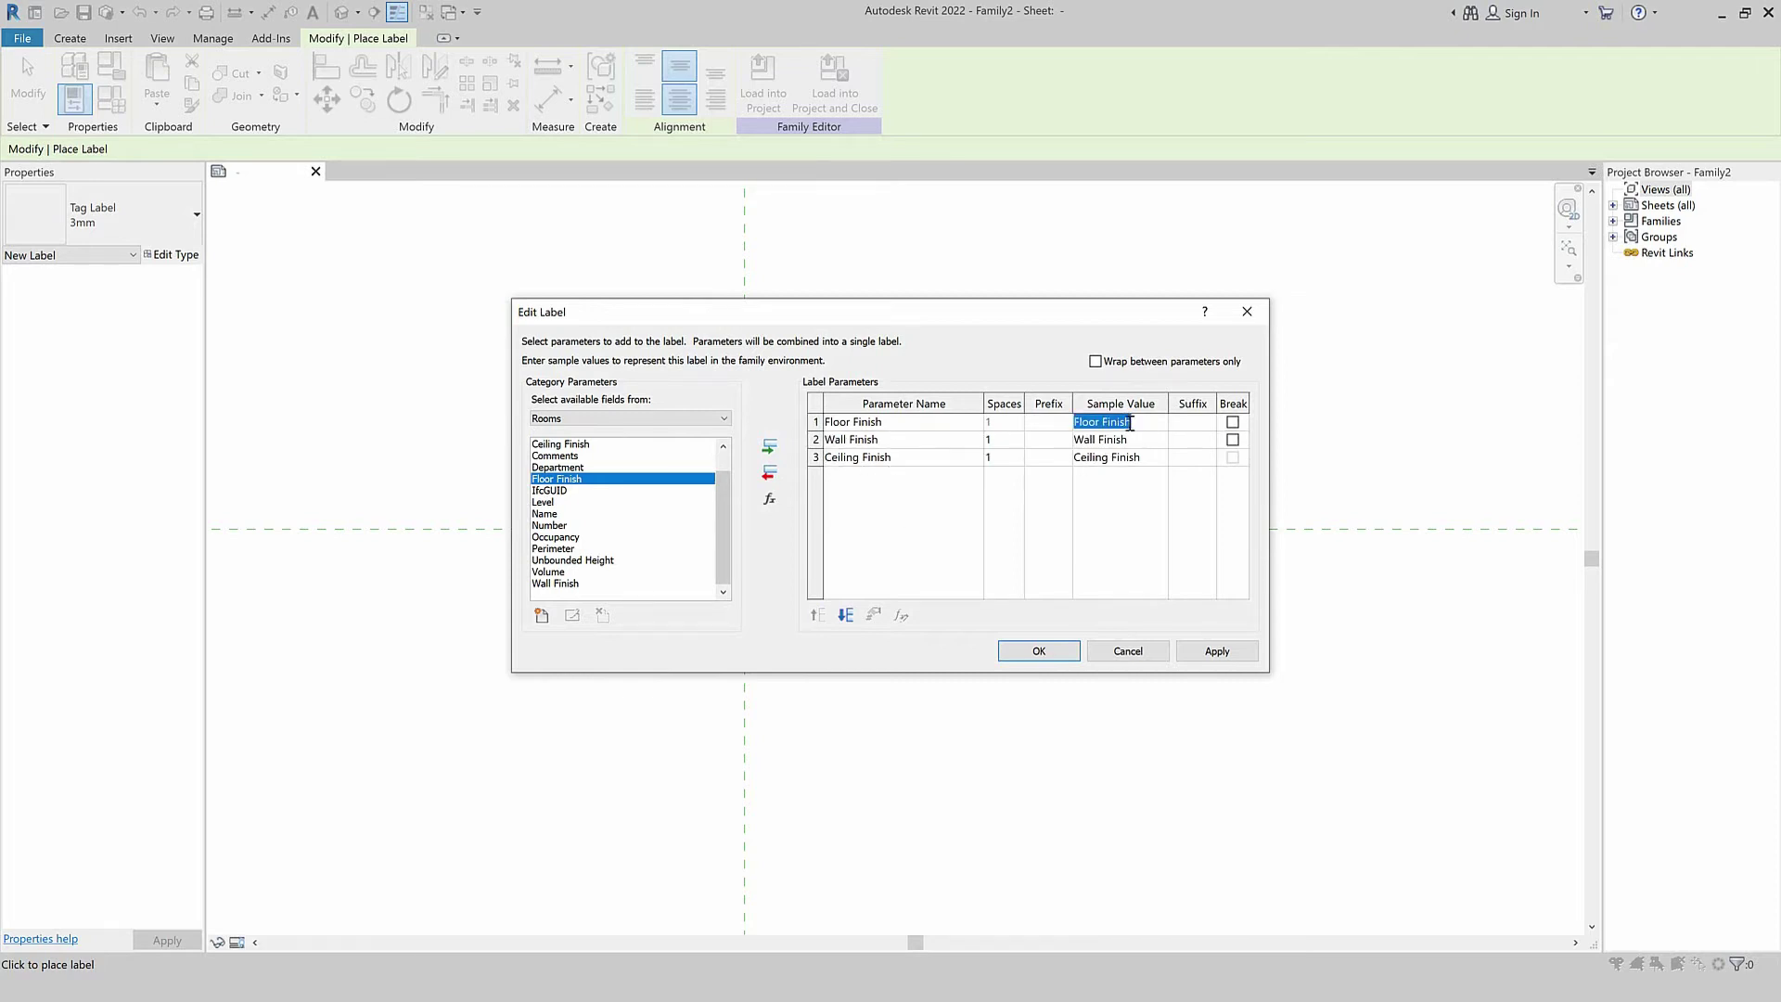
pyautogui.click(1041, 419)
pyautogui.write('Floor Finish')
pyautogui.click(1132, 442)
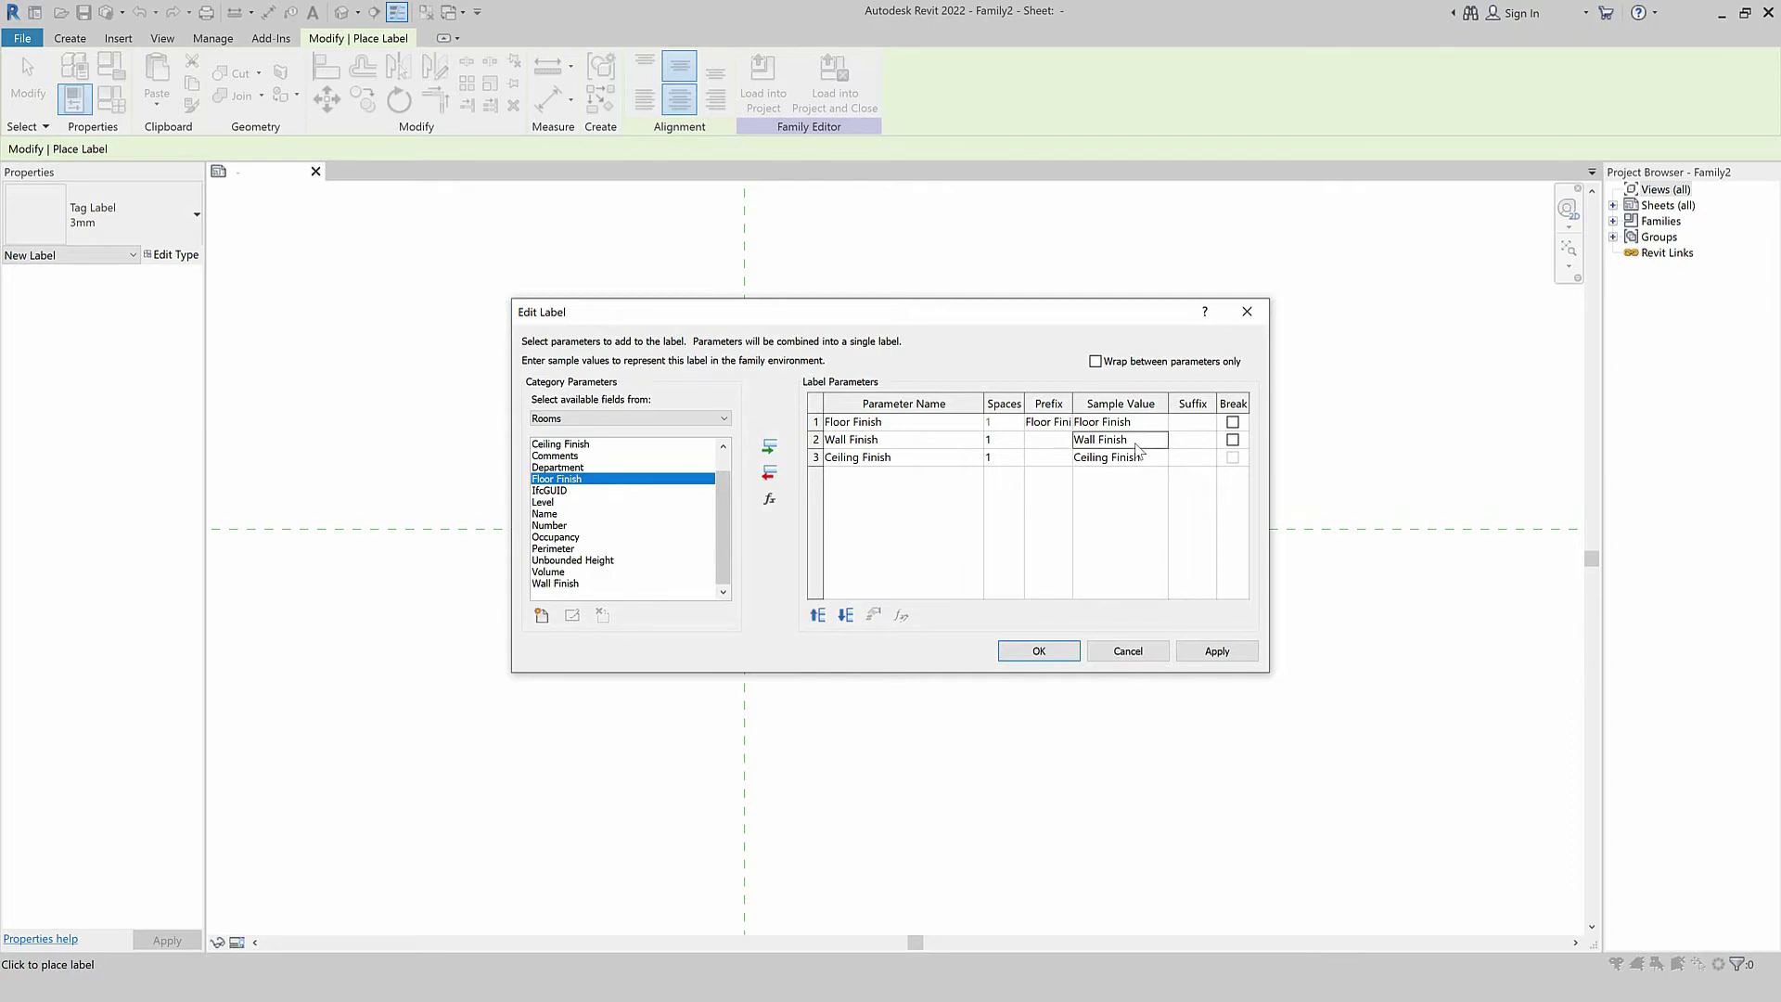
pyautogui.click(1048, 442)
pyautogui.write('Wall Finish')
pyautogui.write(':')
# Add the 'Ceiling Finish:' prefix, confirm the label, and move it below Name (101).
pyautogui.click(1104, 456)
pyautogui.click(1048, 457)
pyautogui.write(':')
pyautogui.click(1036, 653)
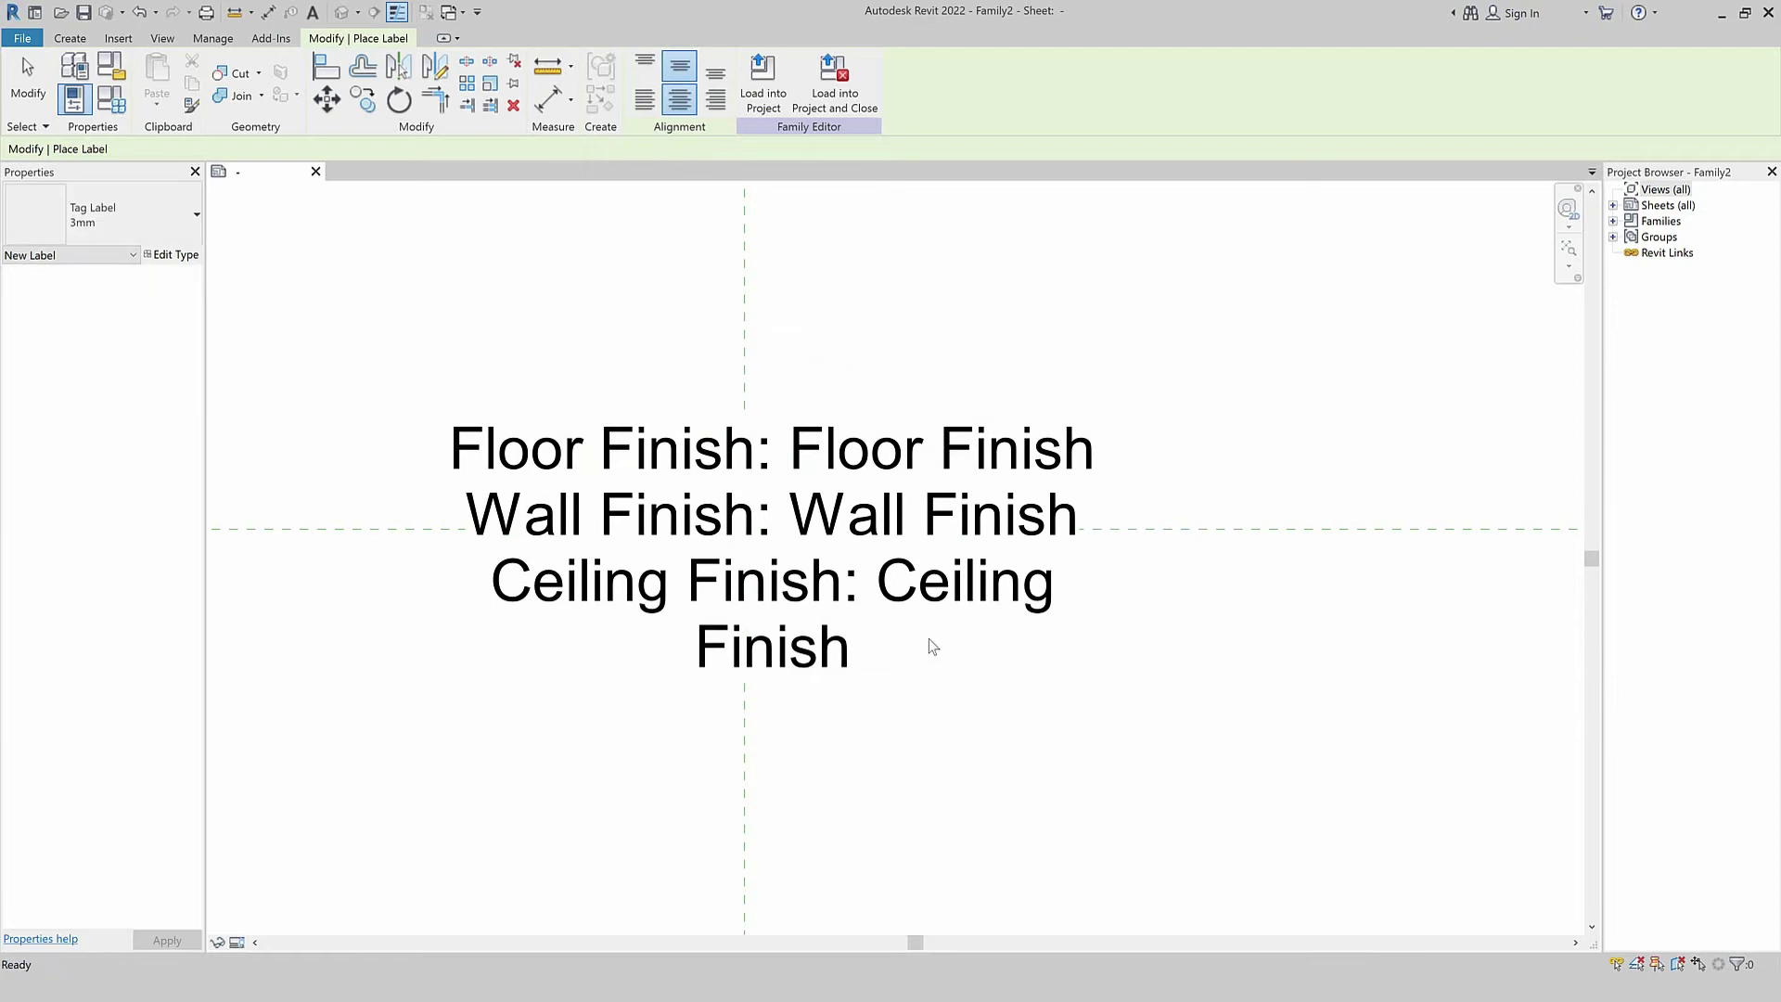
pyautogui.press('Escape')
pyautogui.moveTo(834, 656); pyautogui.dragTo(1008, 840)
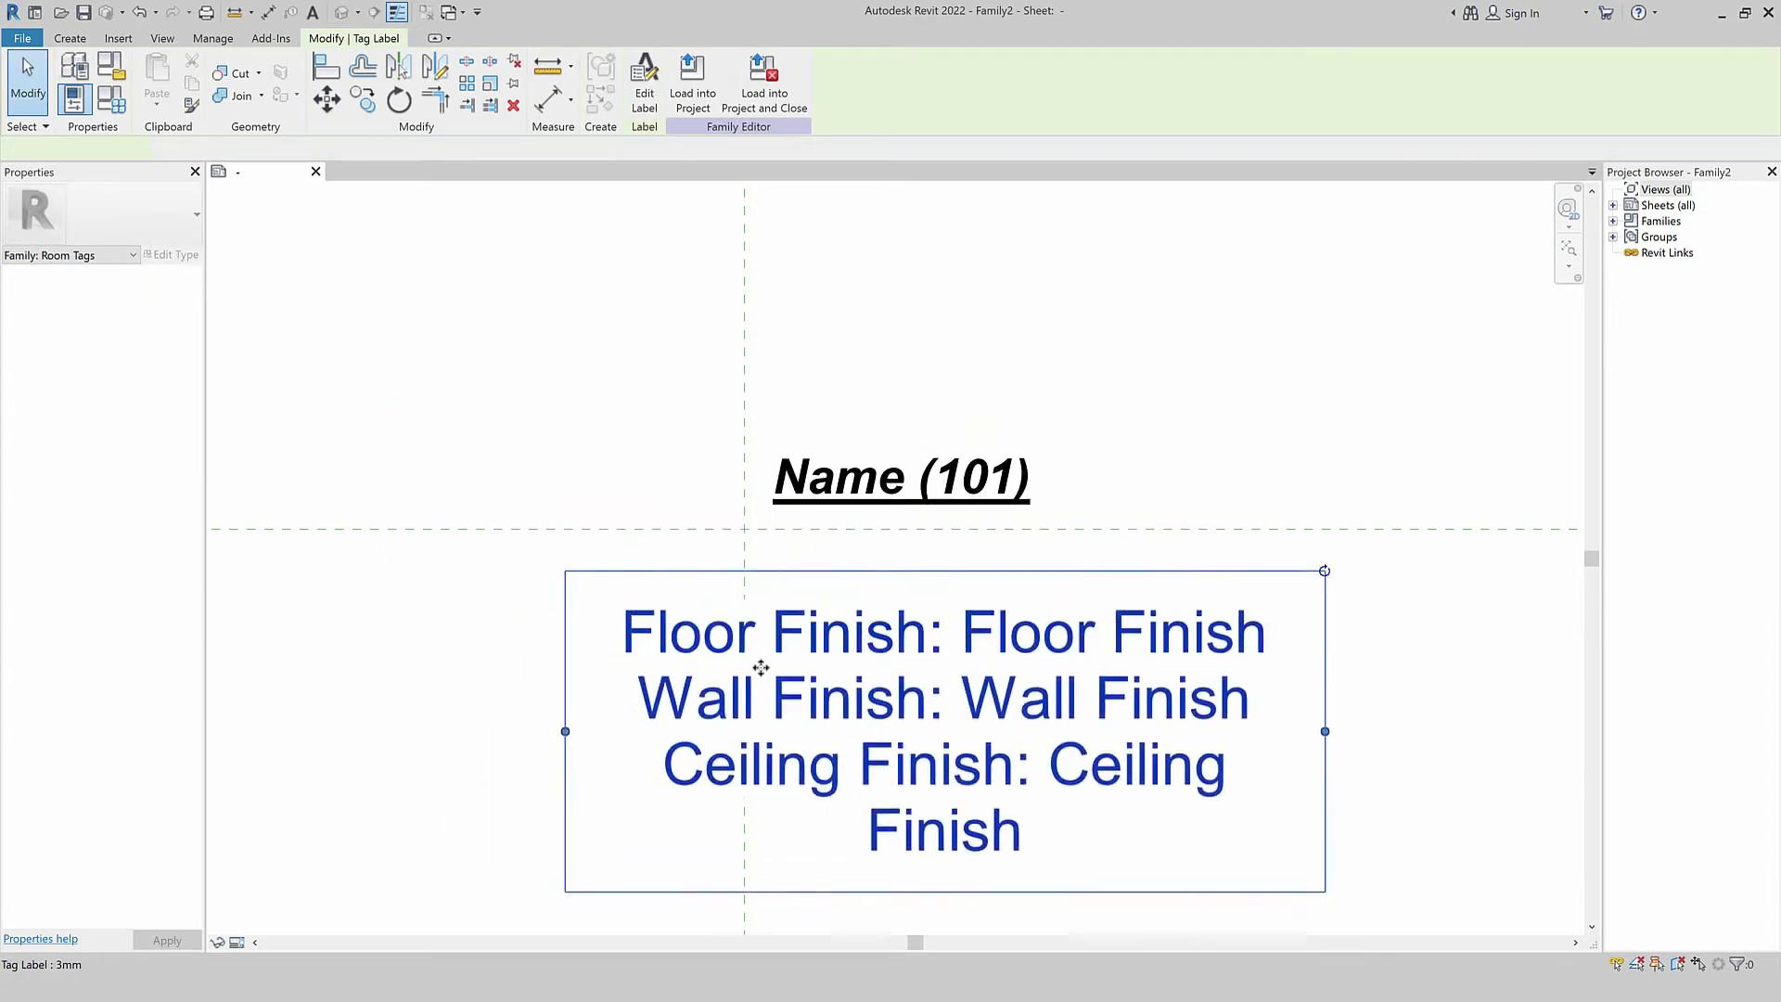
# Widen the finishes label and add line breaks after Floor Finish and Wall Finish.
pyautogui.scroll(-3, 760, 668)
pyautogui.moveTo(1046, 684); pyautogui.dragTo(1407, 684)
pyautogui.click(644, 100)
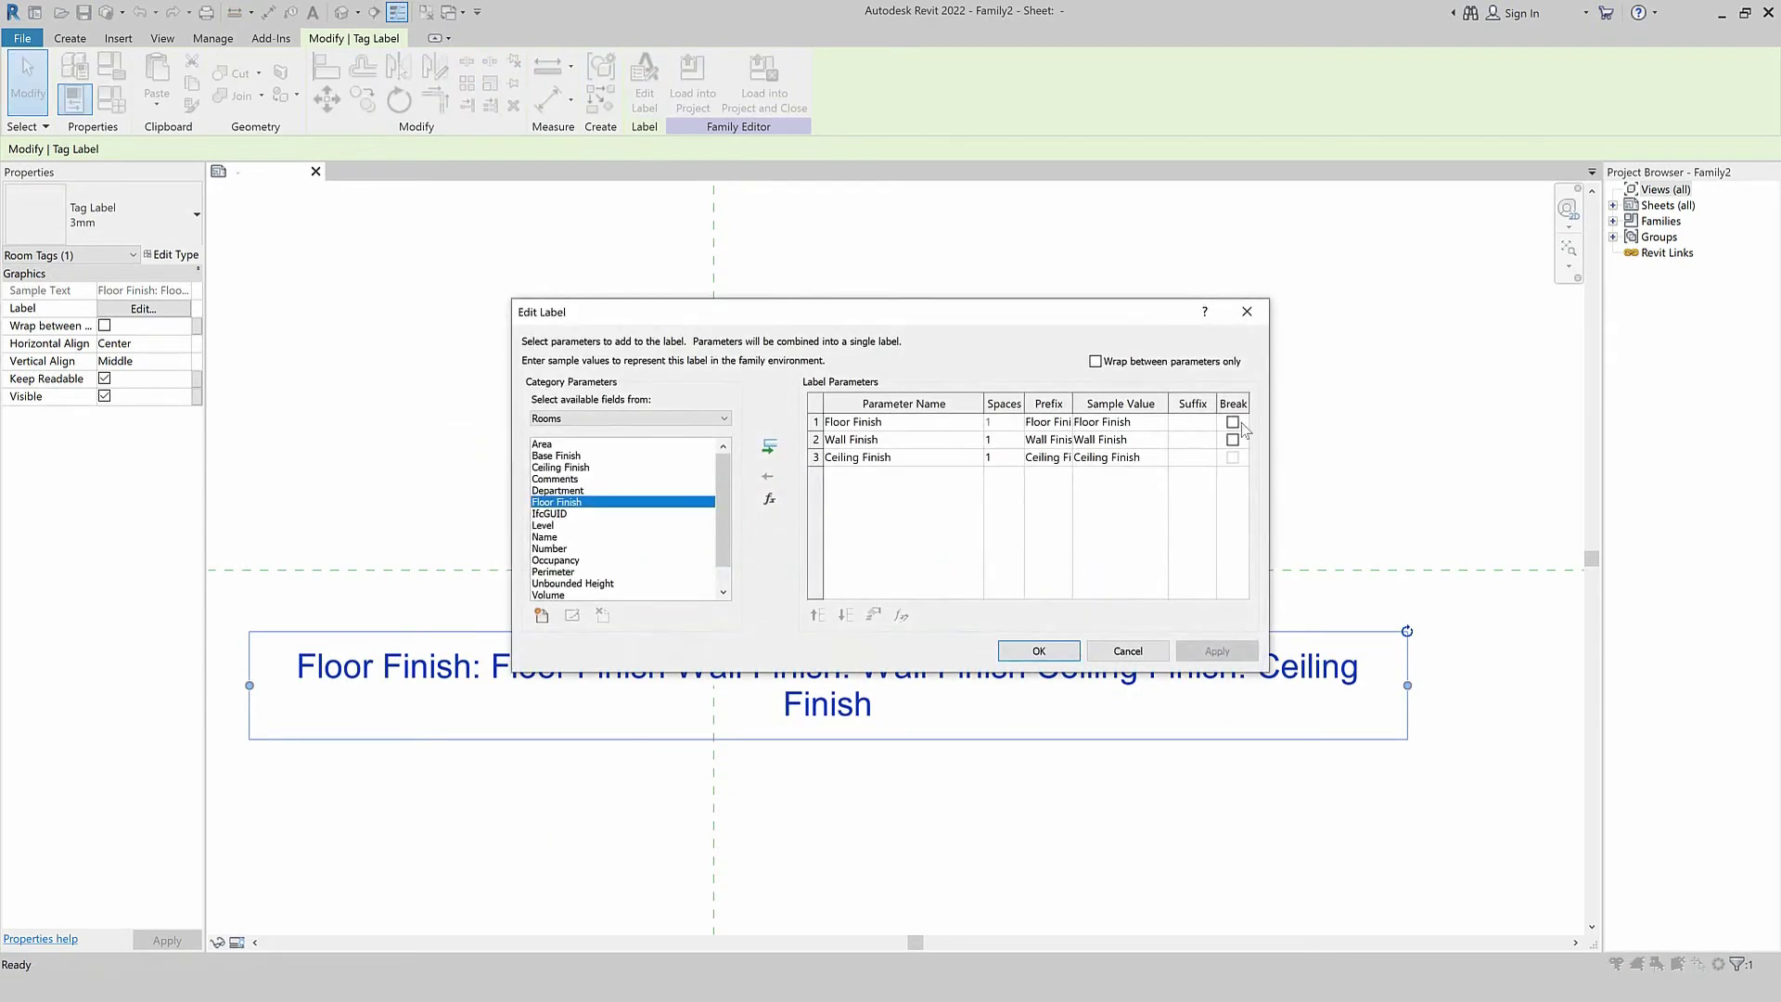
pyautogui.click(1233, 422)
pyautogui.click(1233, 440)
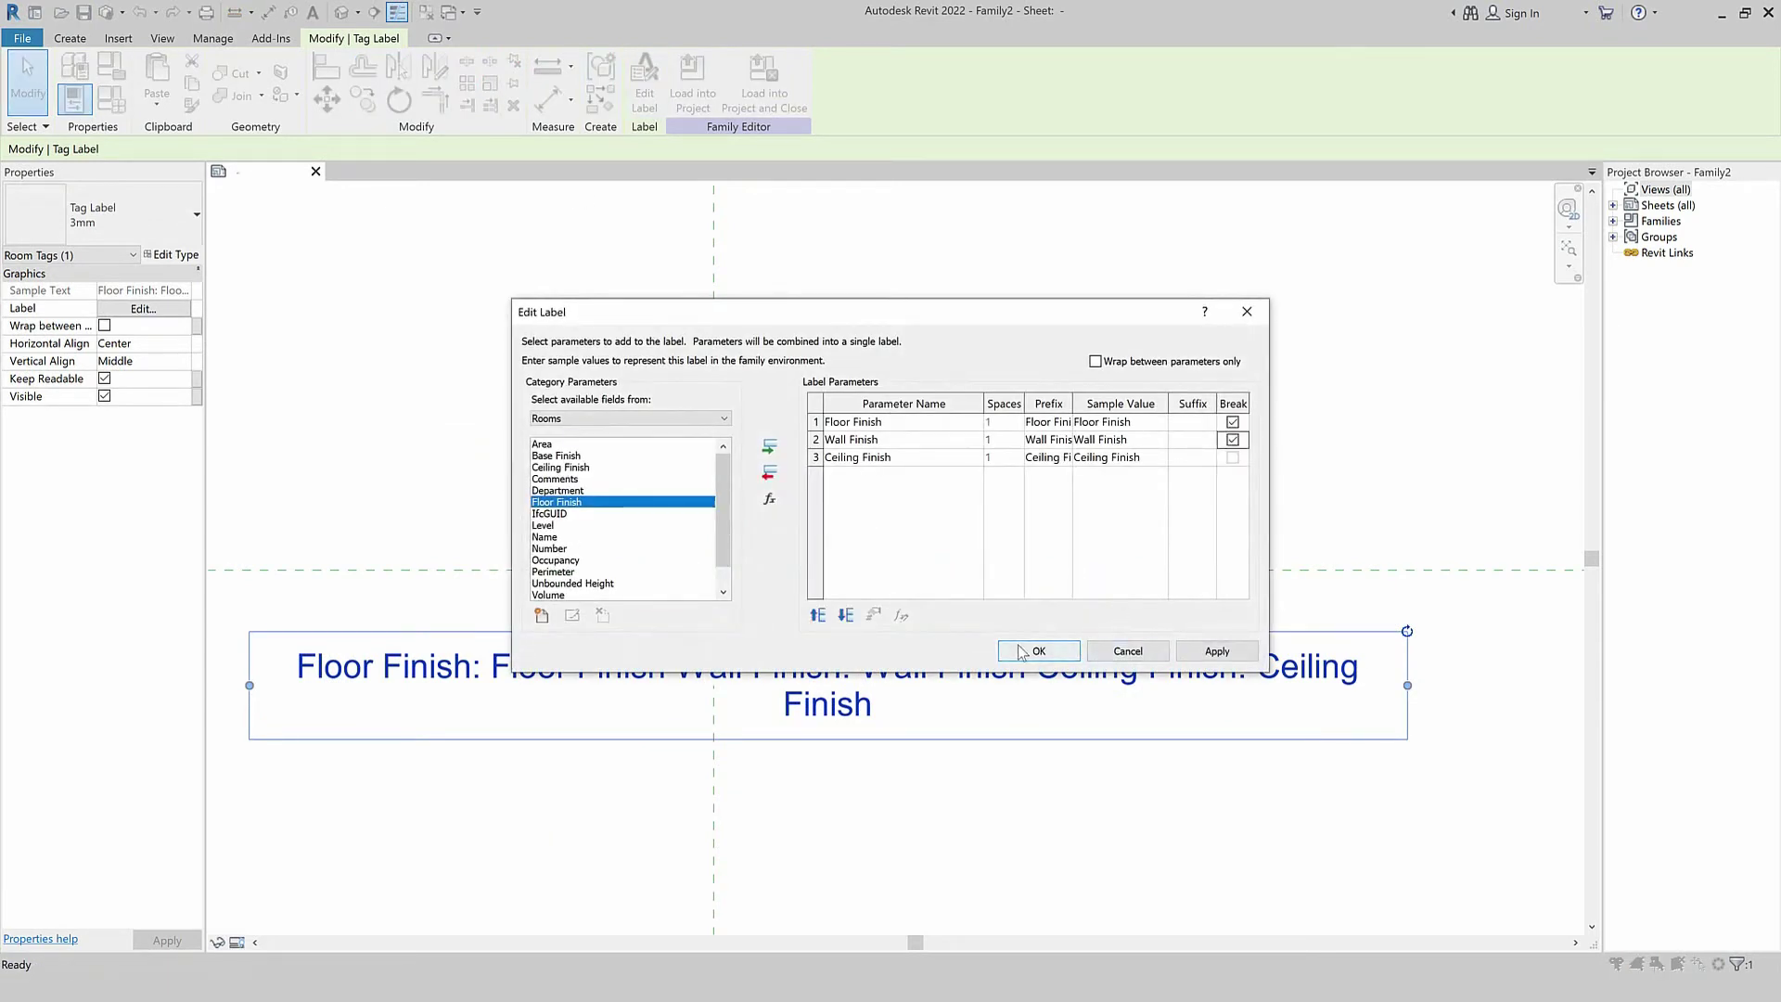
pyautogui.click(1039, 650)
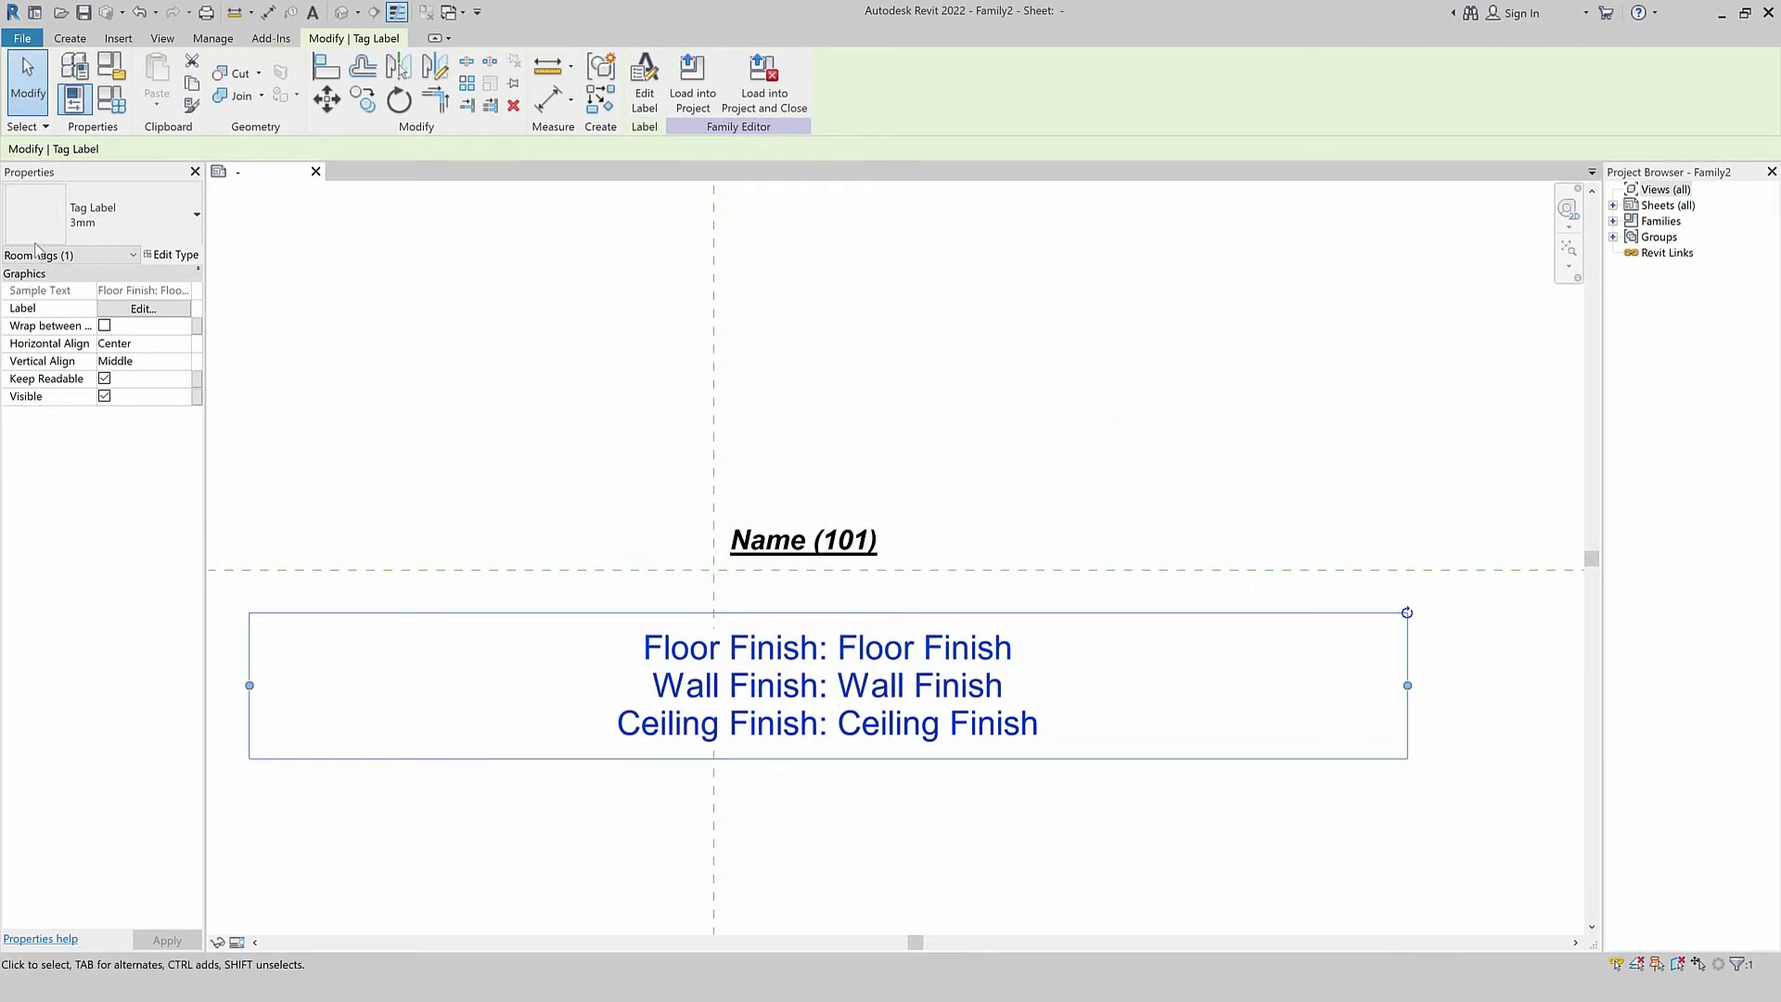
# Set the finishes label to Left and Top alignment, positioned just below Name (101) at the reference line.
pyautogui.click(183, 344)
pyautogui.click(153, 362)
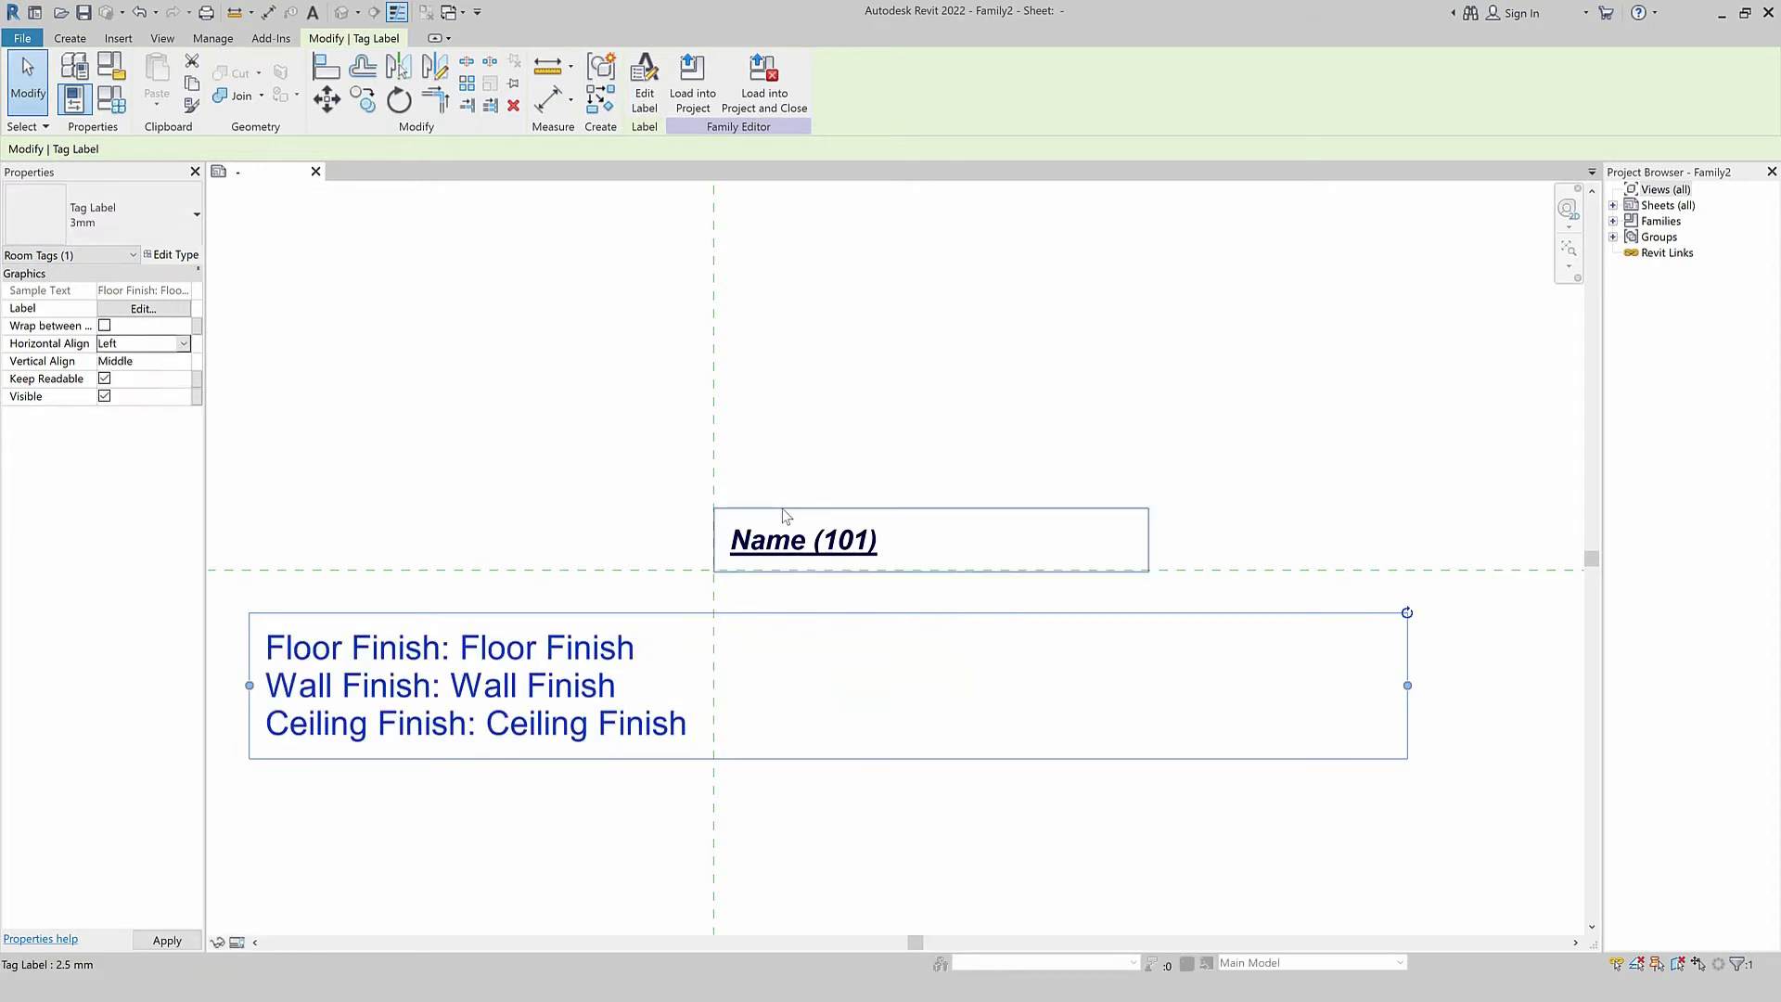
pyautogui.moveTo(423, 654)
pyautogui.mouseDown()
pyautogui.moveTo(707, 680)
pyautogui.moveTo(829, 649)
pyautogui.mouseUp()
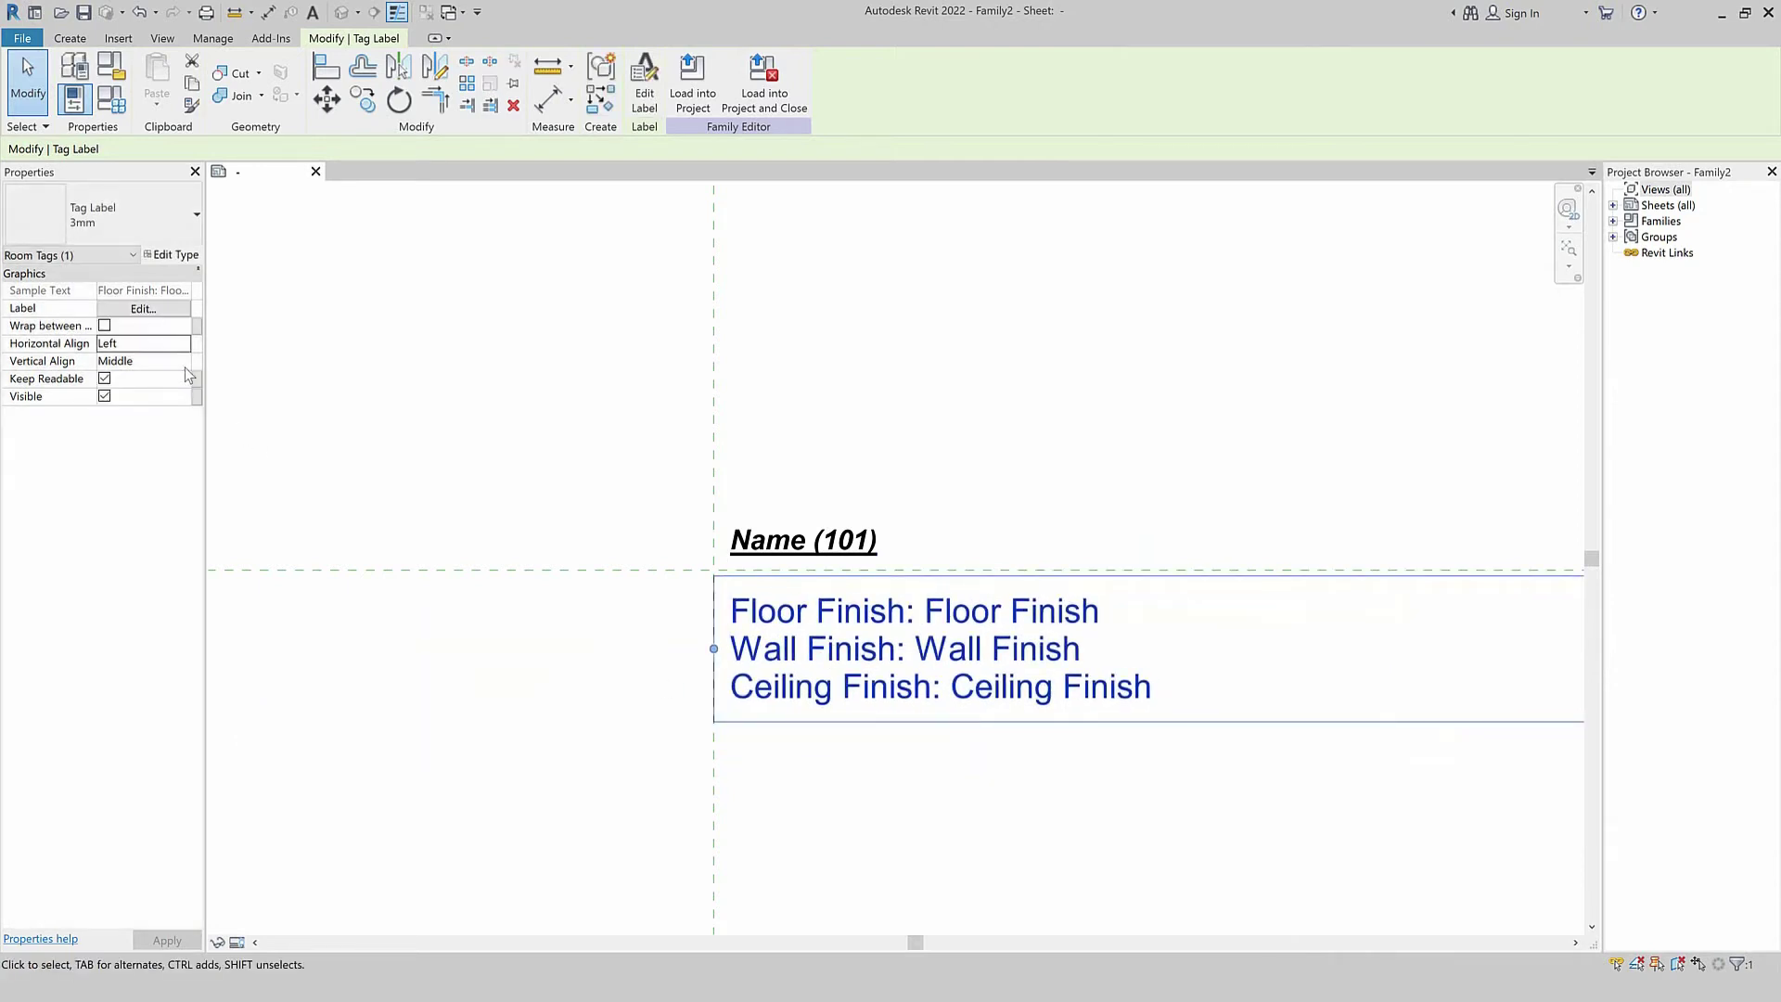
pyautogui.click(184, 361)
pyautogui.click(777, 546)
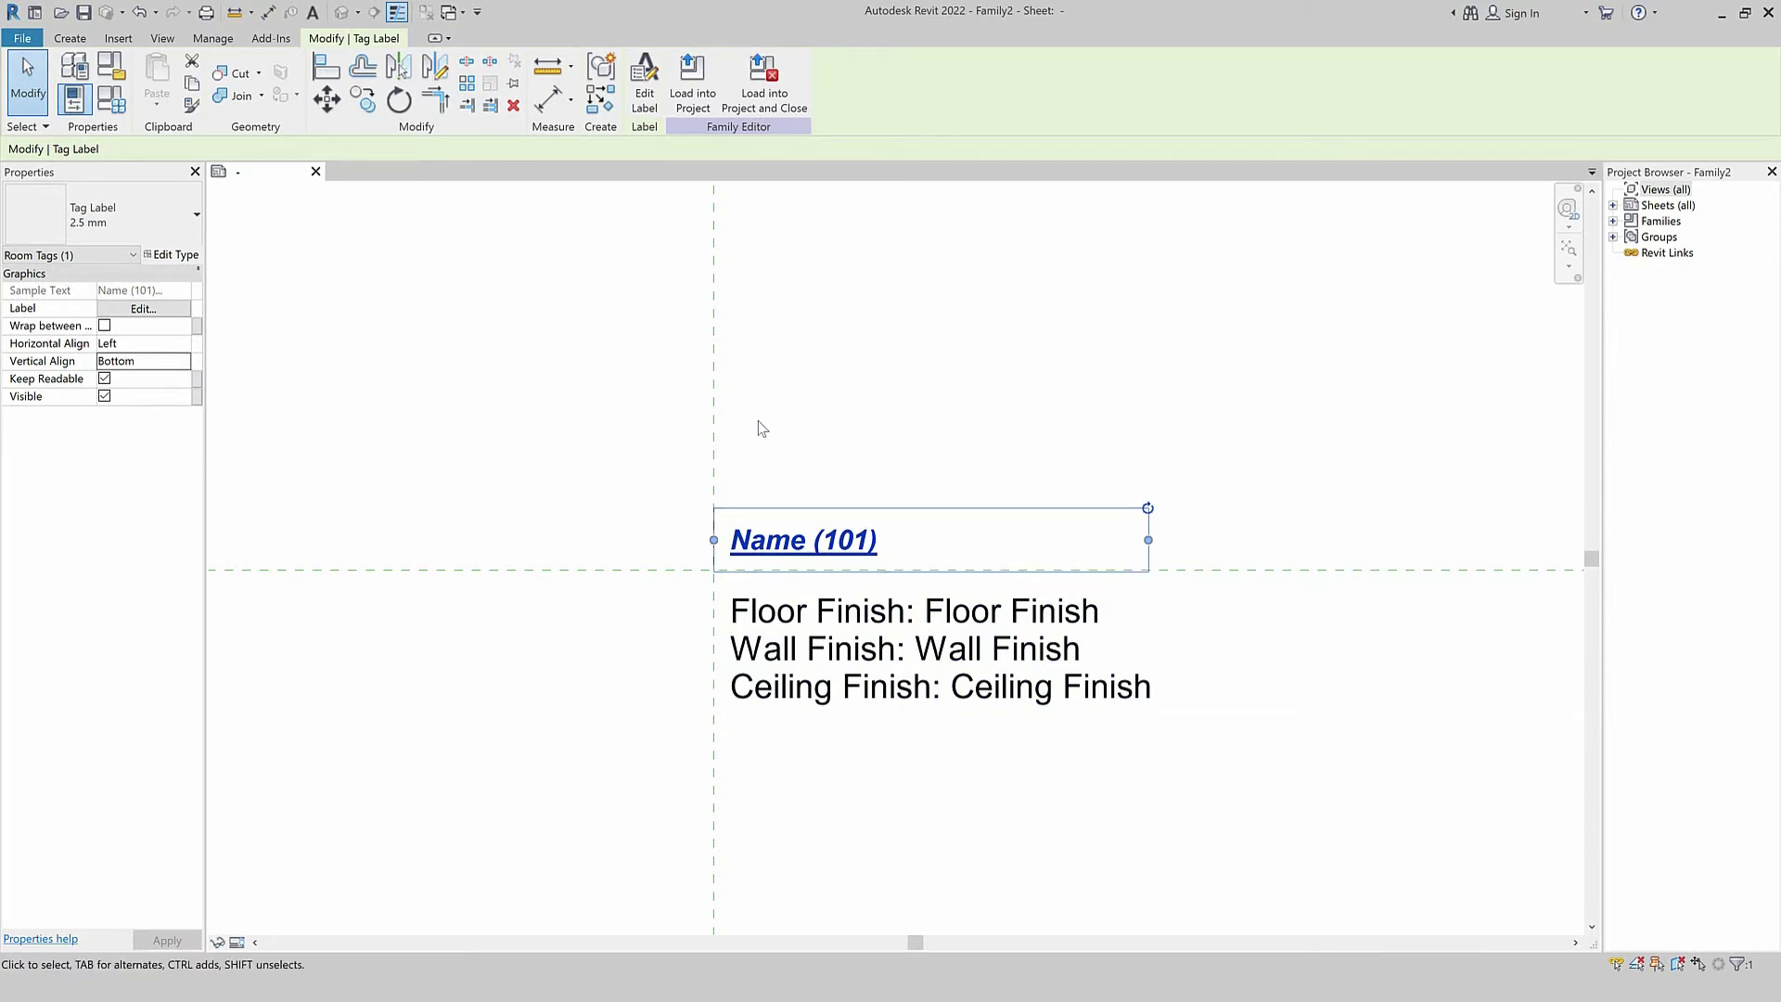
pyautogui.click(775, 653)
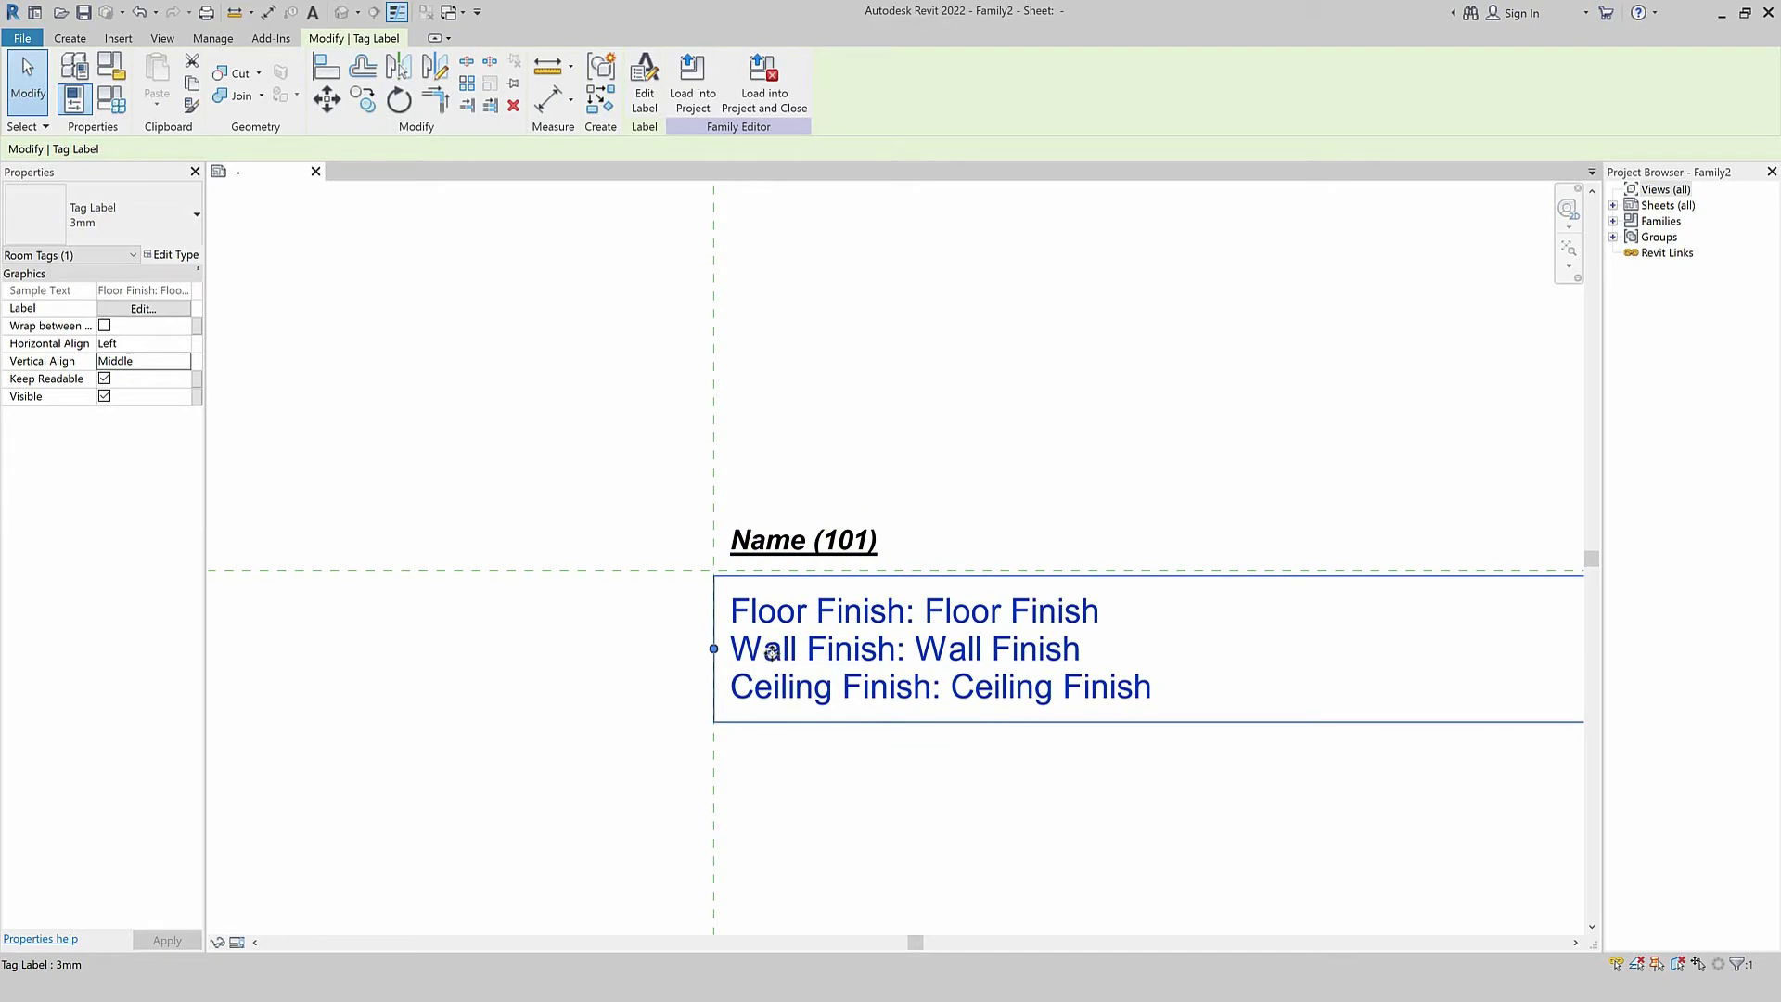
pyautogui.moveTo(770, 642); pyautogui.dragTo(776, 660)
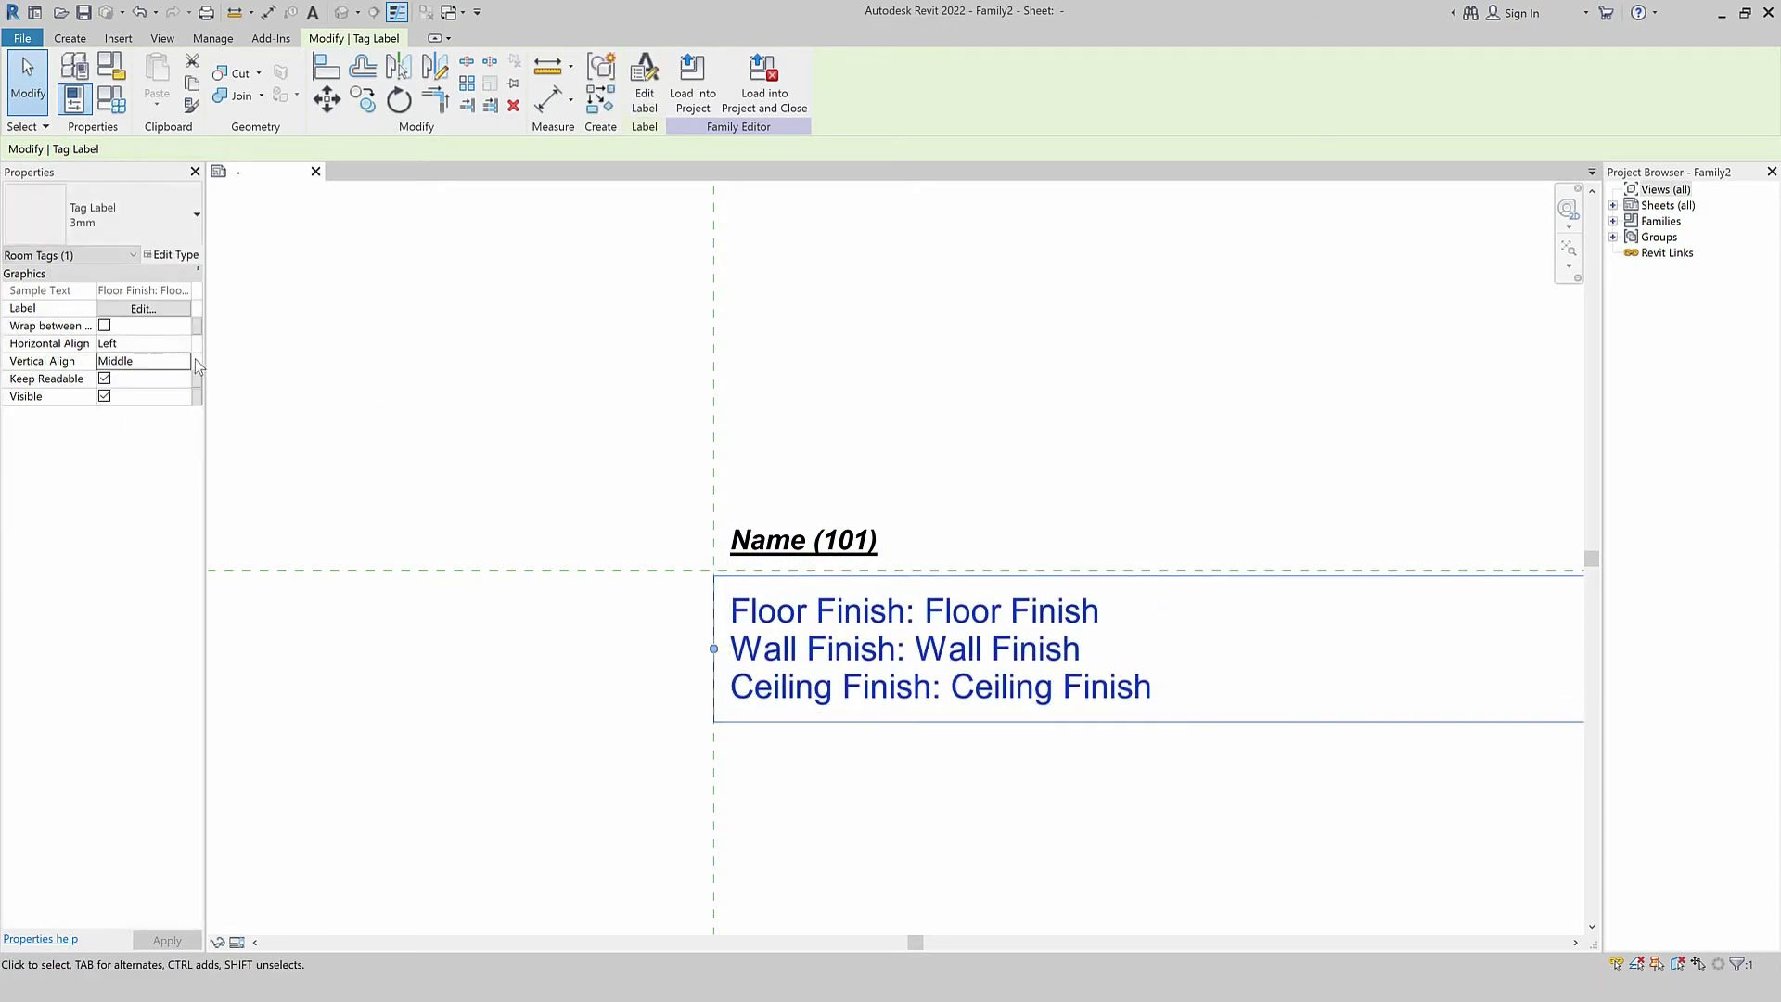
pyautogui.click(186, 361)
pyautogui.click(121, 376)
pyautogui.moveTo(814, 654); pyautogui.dragTo(815, 649)
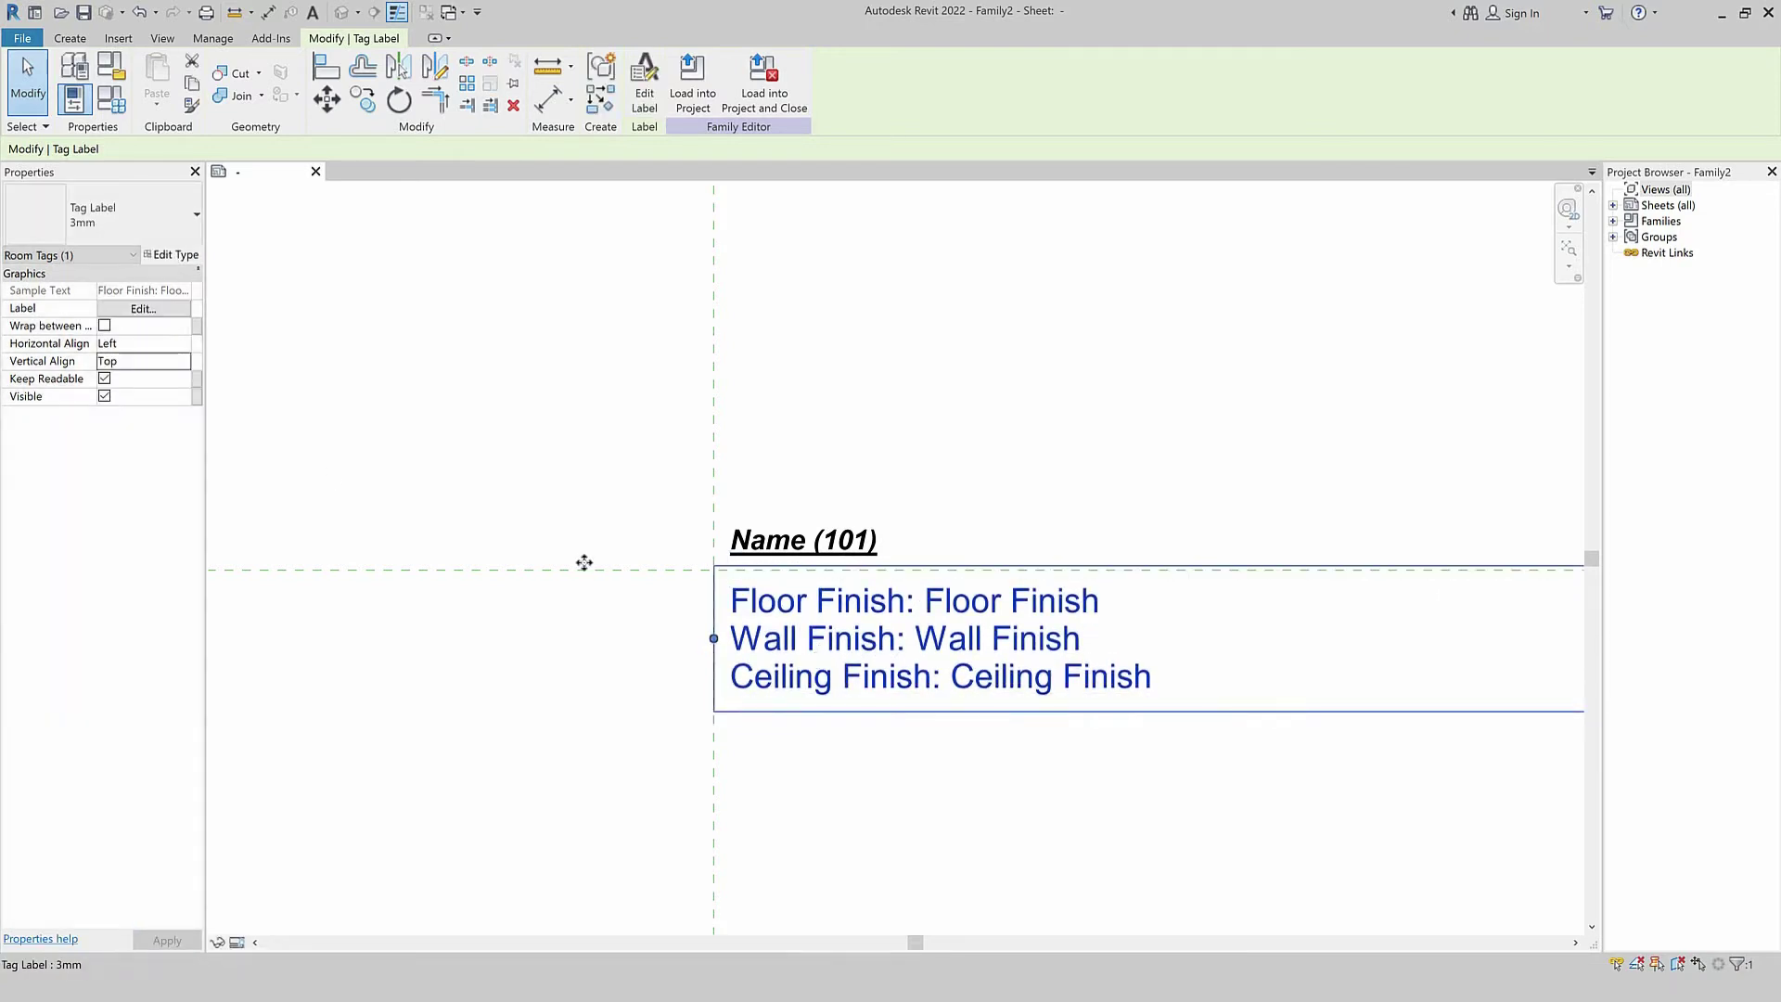
# Duplicate the 3mm label type as 1mm with 1.5 mm text and a Transparent background.
pyautogui.click(173, 254)
pyautogui.click(1032, 288)
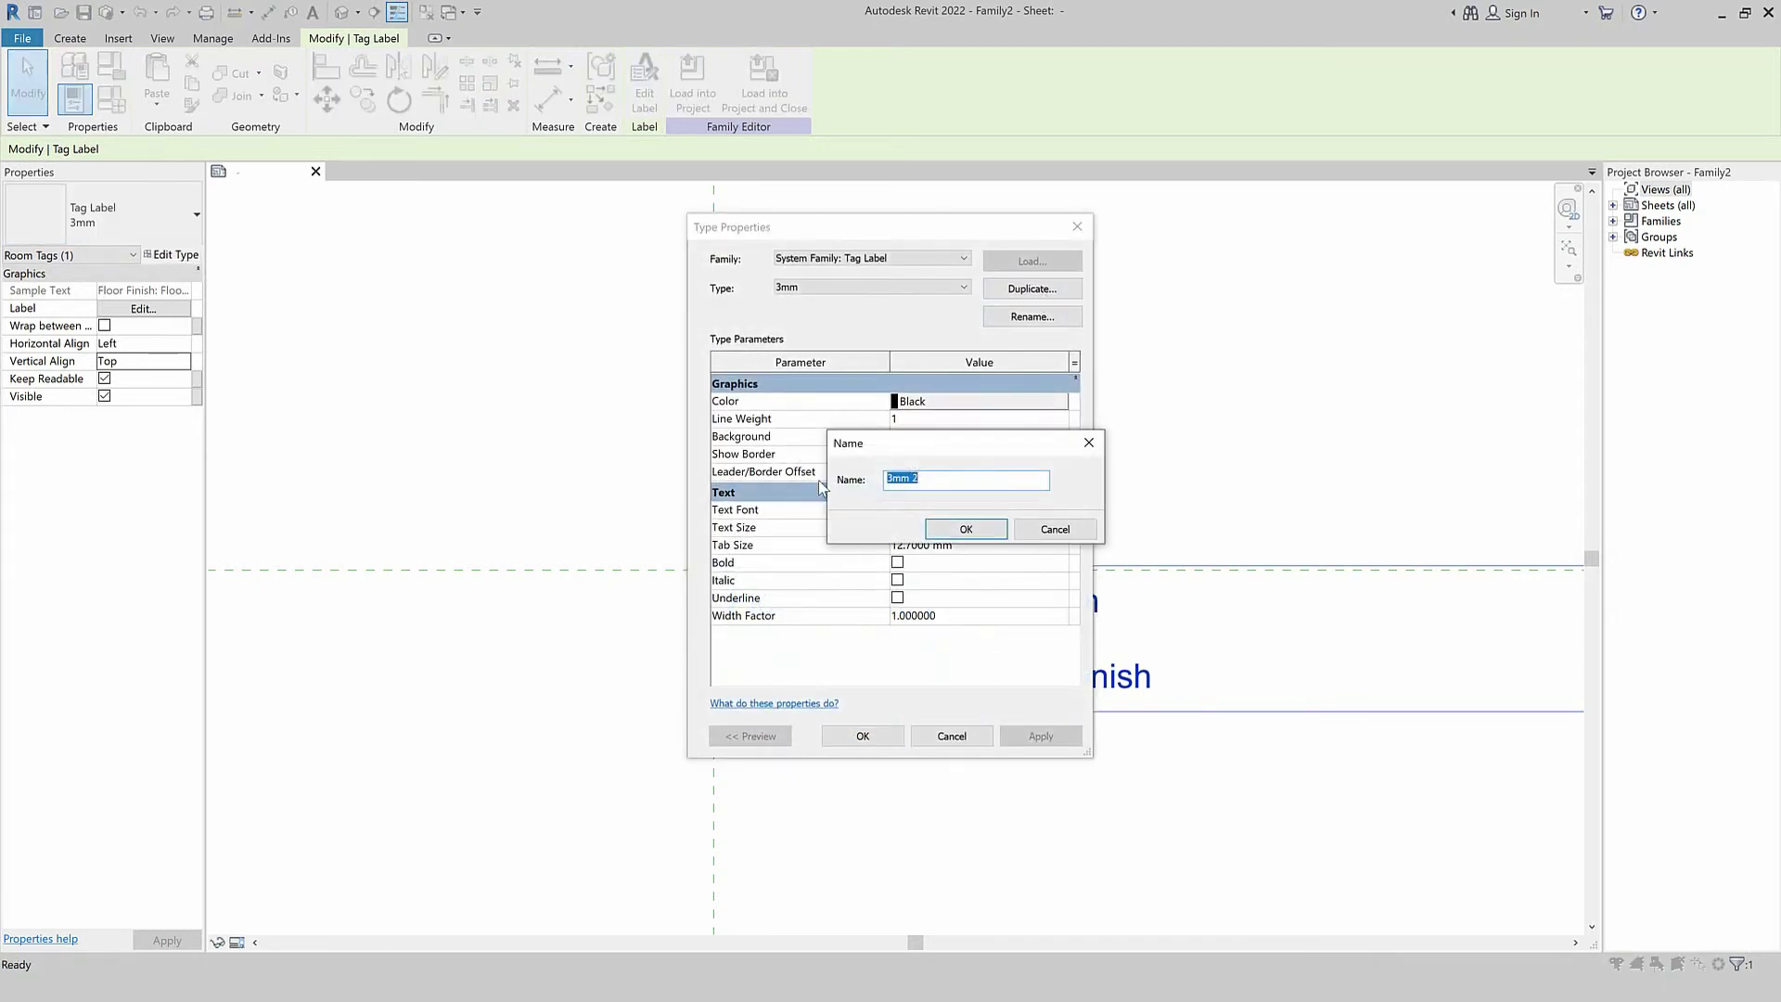
pyautogui.click(891, 480)
pyautogui.moveTo(885, 479); pyautogui.dragTo(949, 477)
pyautogui.press('BackSpace')
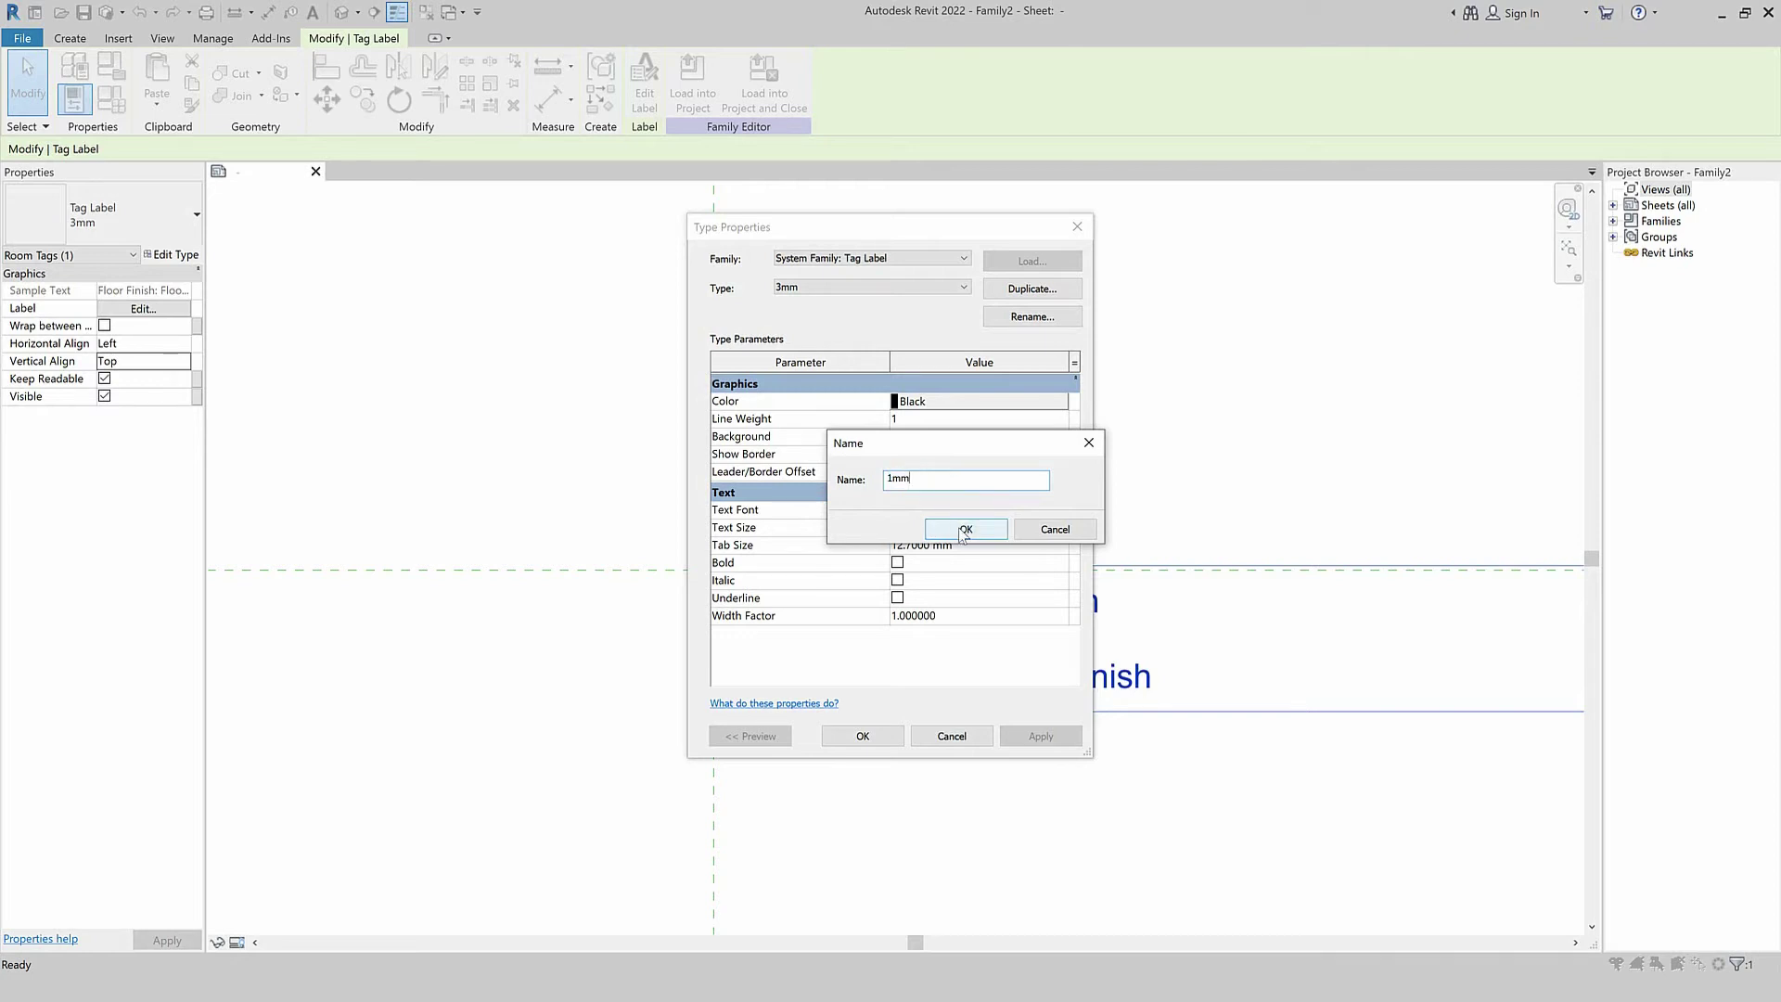
pyautogui.click(965, 528)
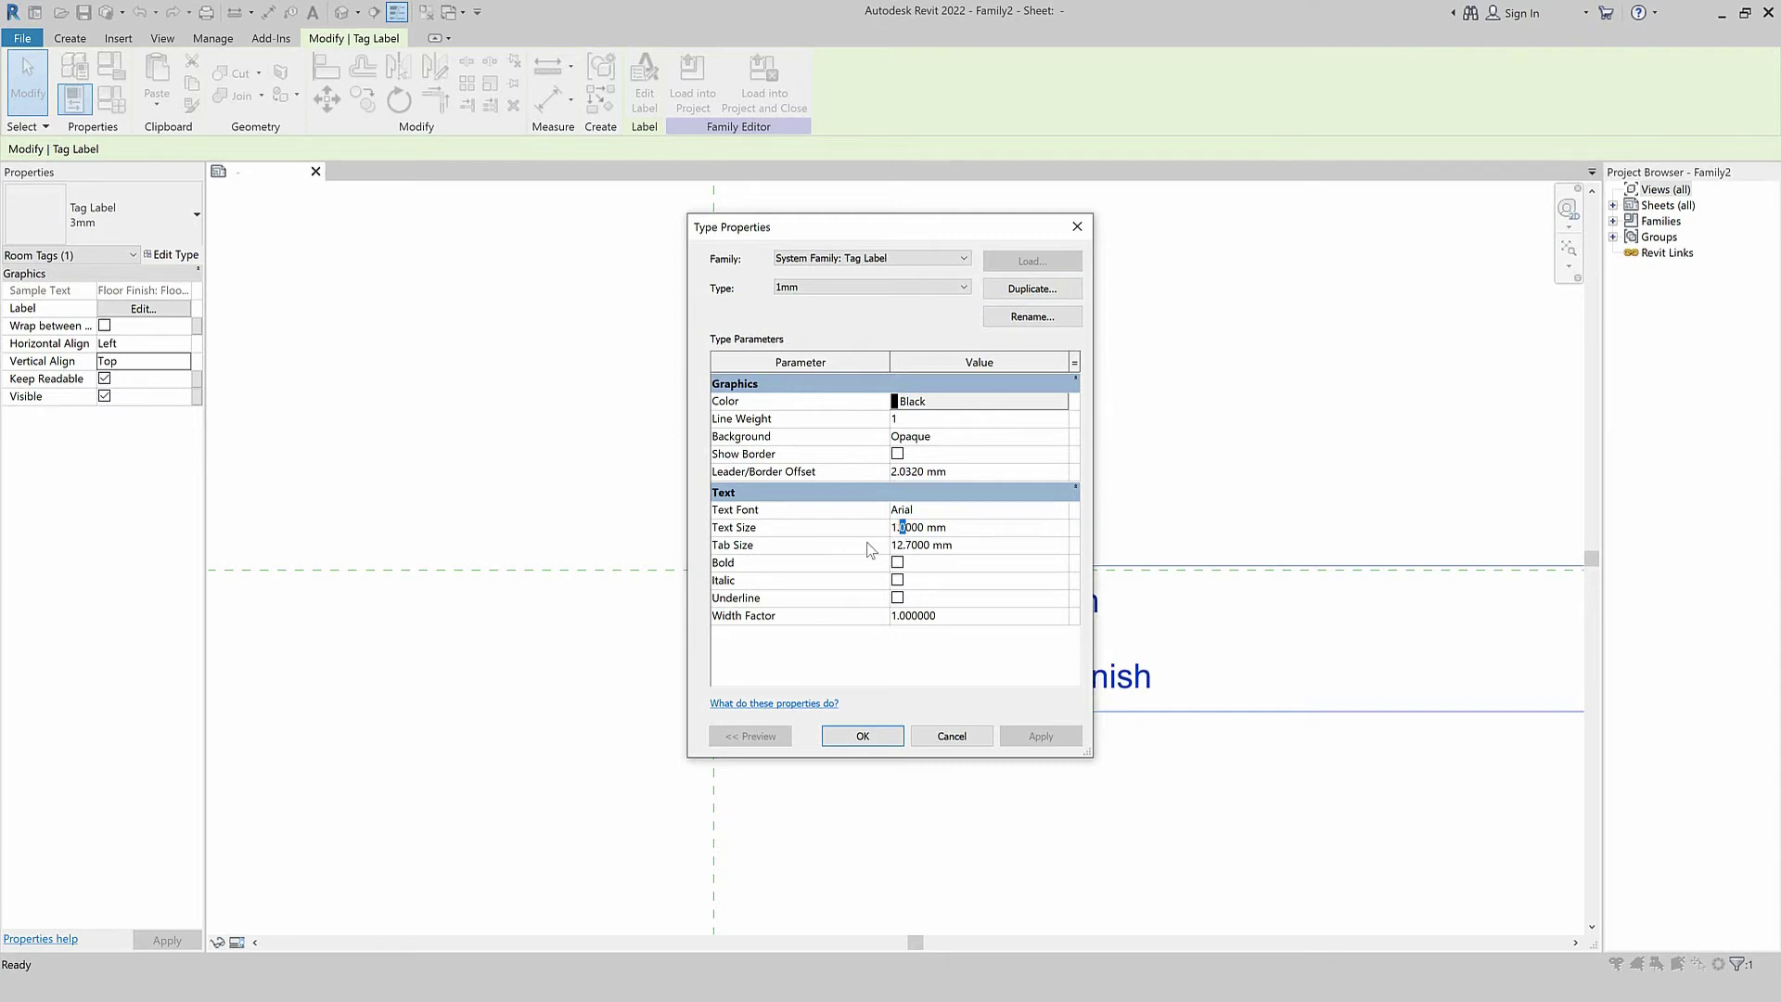
pyautogui.write('5')
pyautogui.click(1061, 436)
pyautogui.click(925, 473)
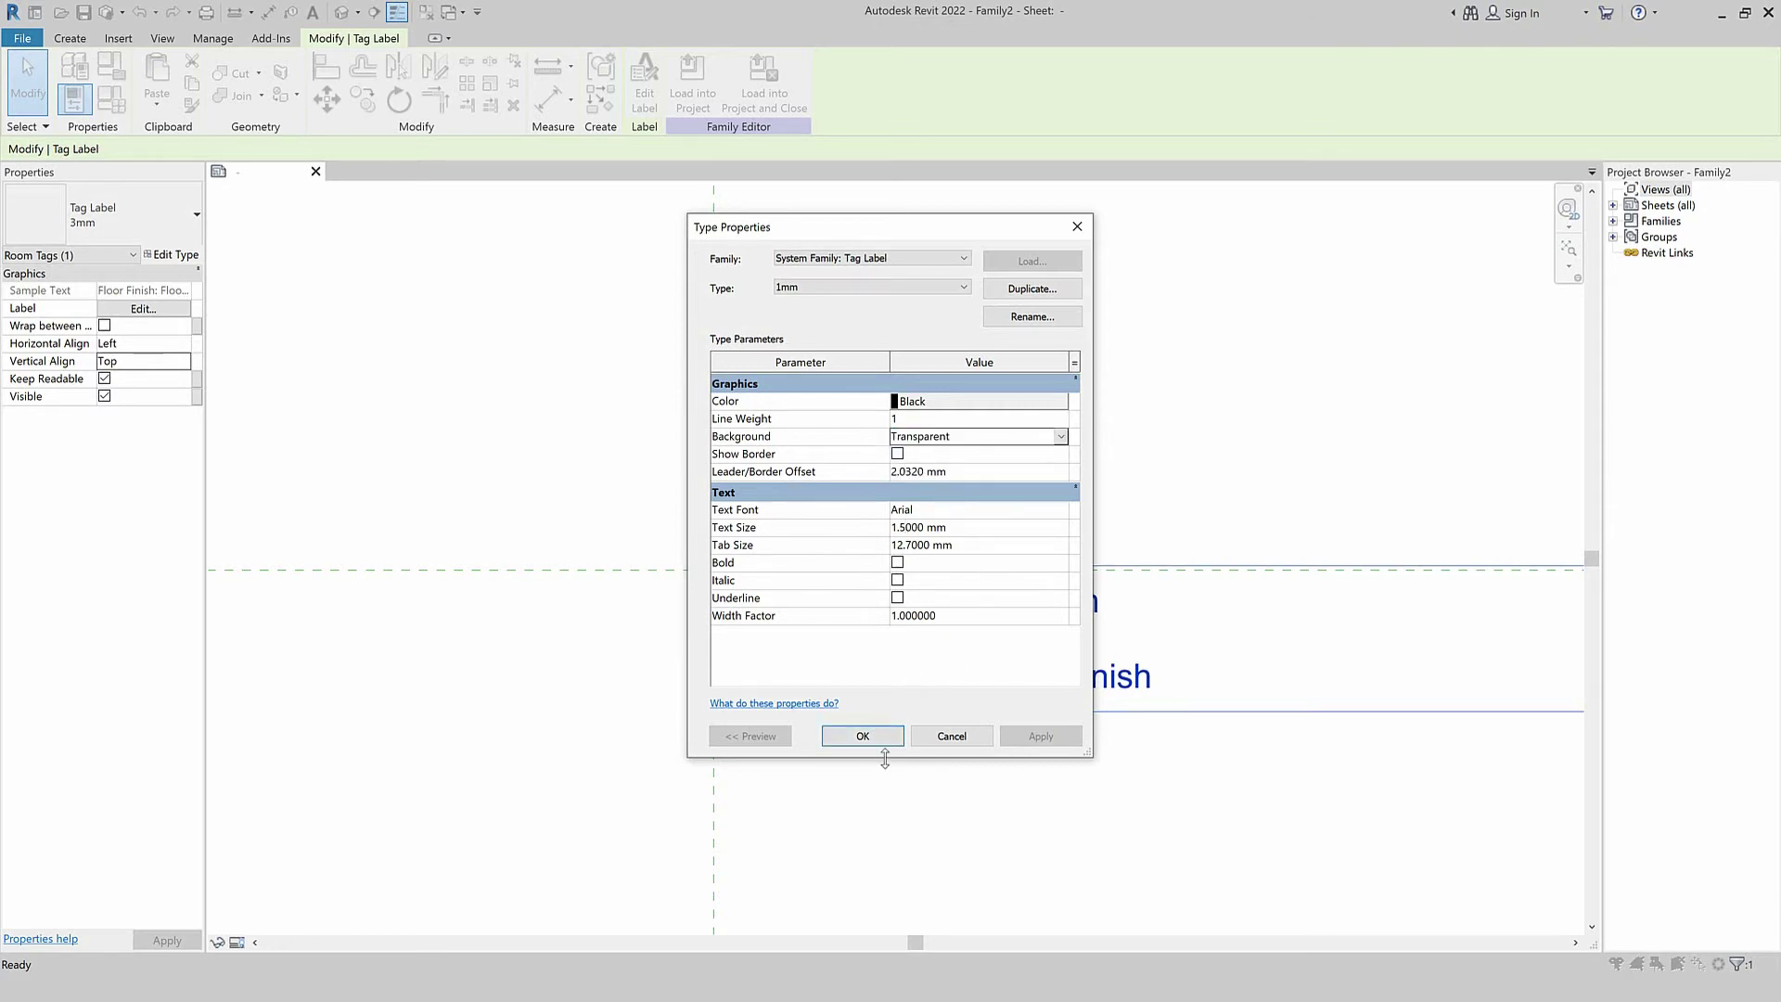
pyautogui.click(862, 736)
pyautogui.scroll(3, 780, 632)
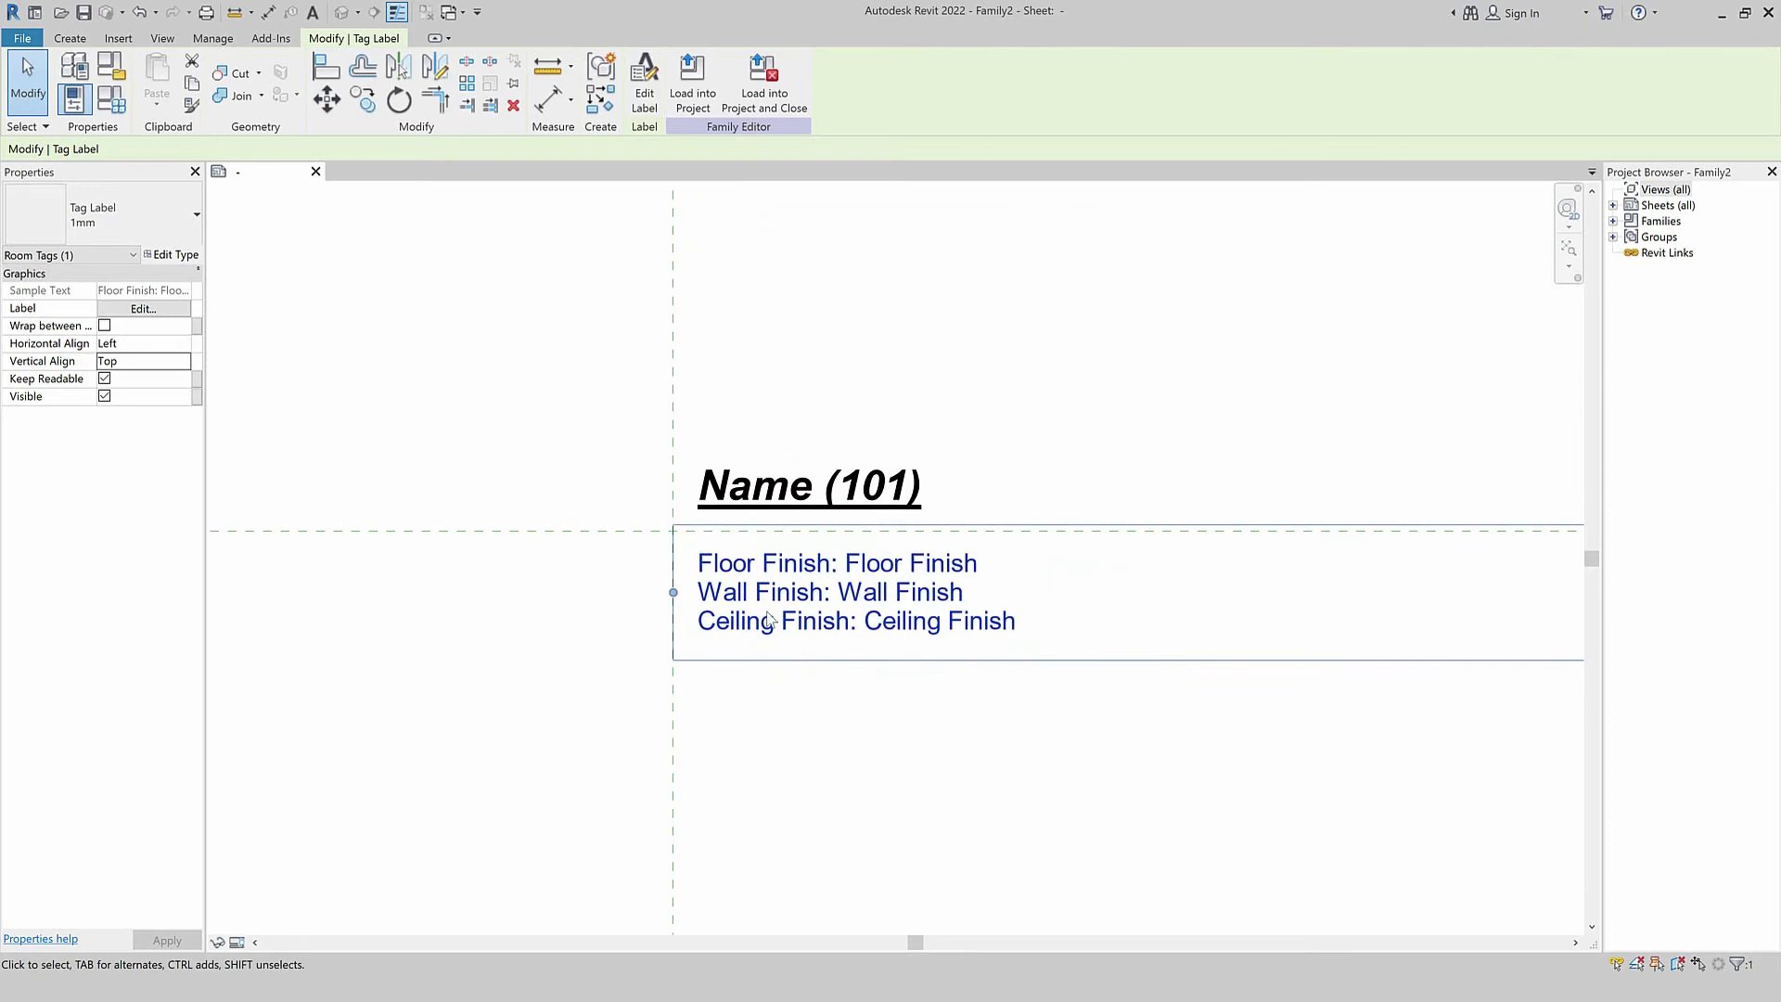
# Tuck the finishes label just under Name (101) and narrow its box to fit three lines.
pyautogui.moveTo(711, 630)
pyautogui.mouseDown()
pyautogui.moveTo(709, 607)
pyautogui.moveTo(710, 622)
pyautogui.mouseUp()
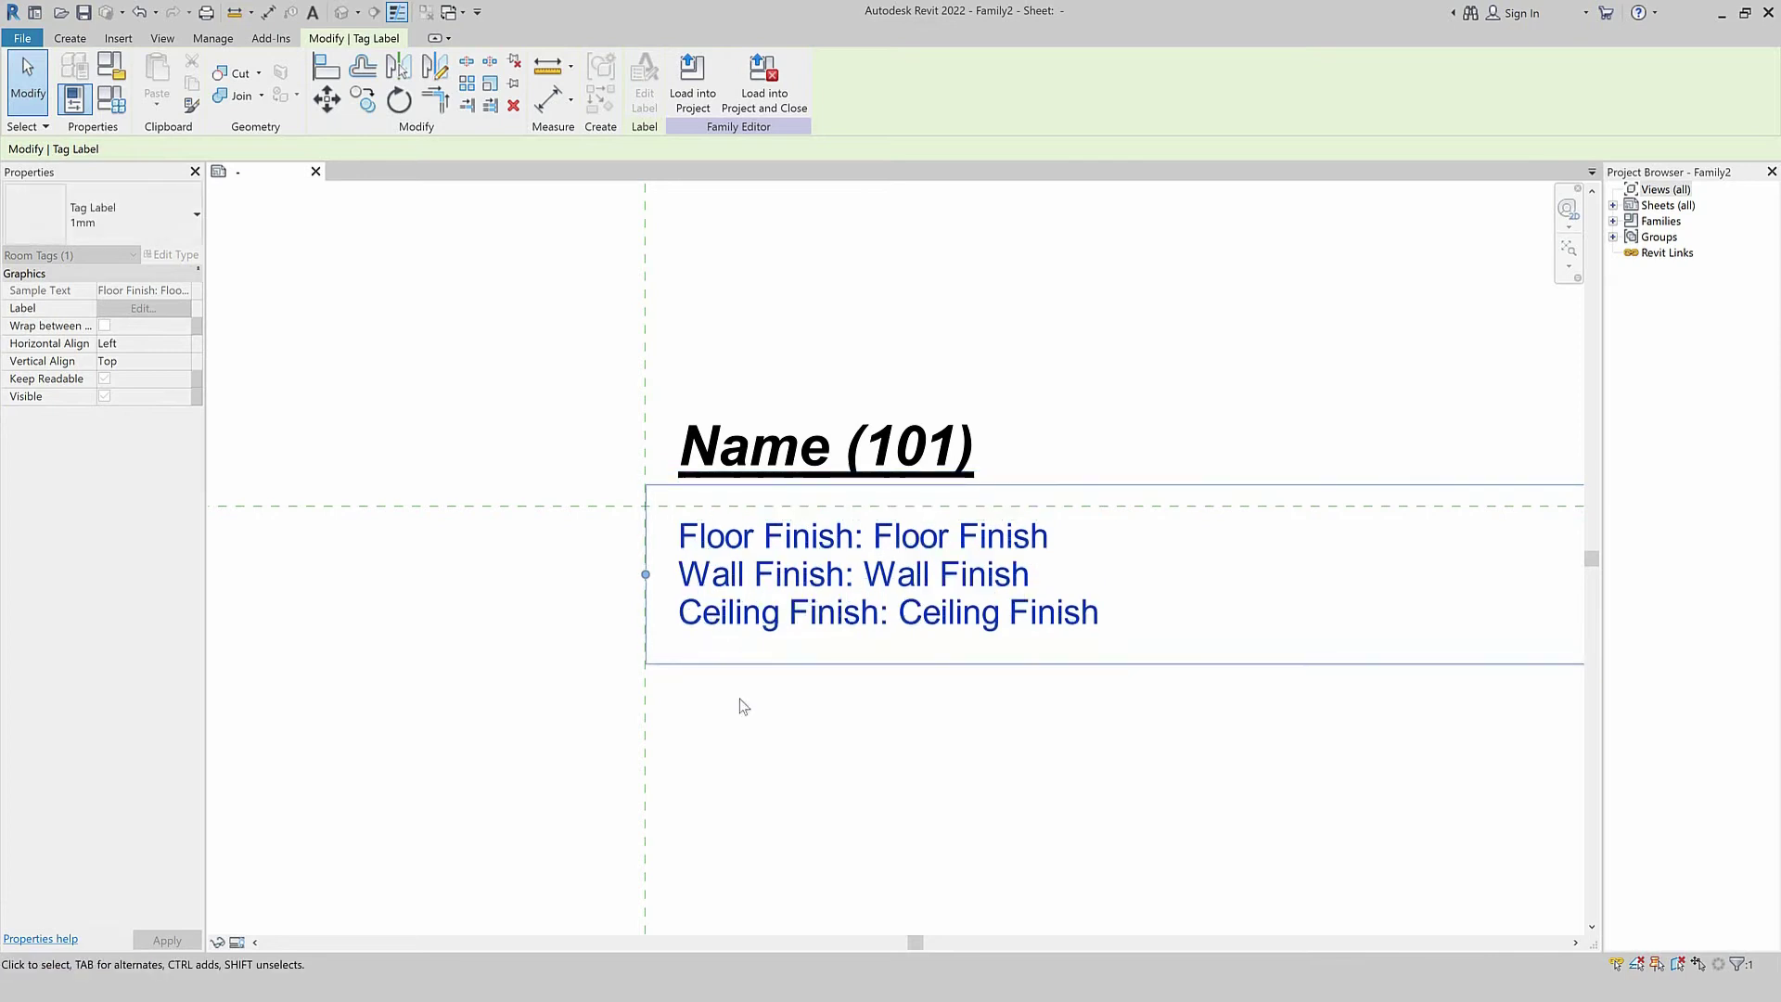
pyautogui.click(738, 699)
pyautogui.scroll(-3, 544, 575)
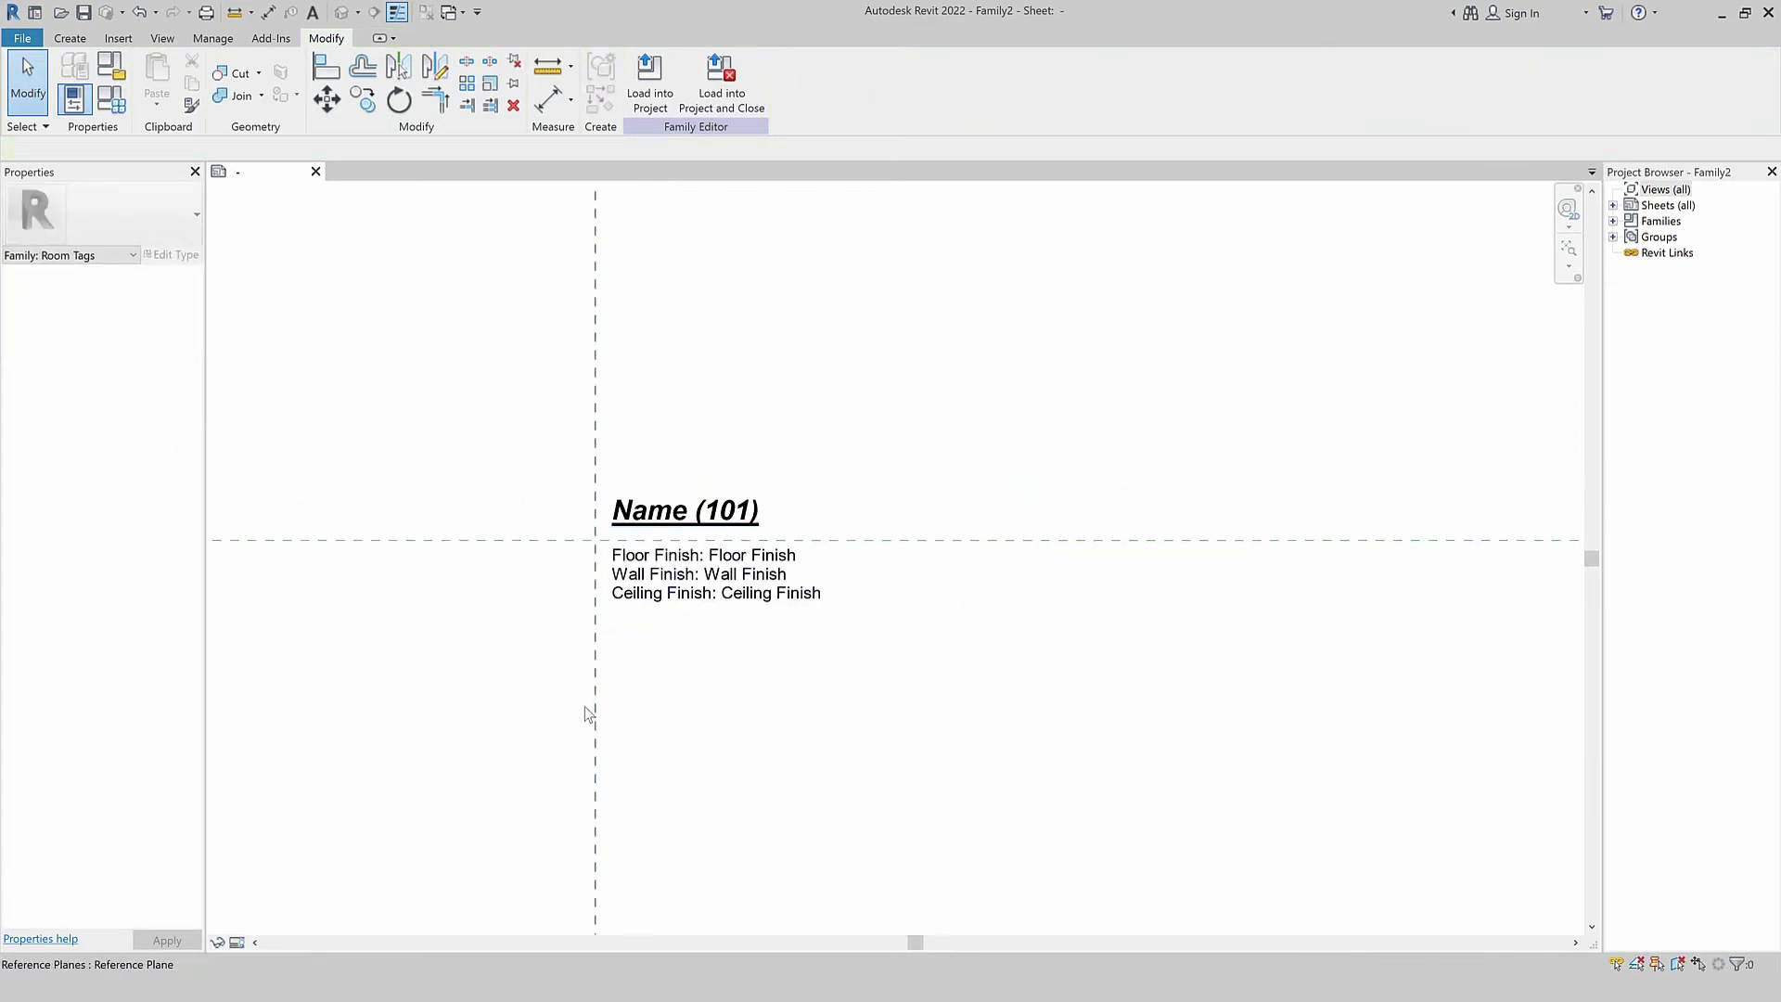
pyautogui.click(598, 566)
pyautogui.scroll(-1, 594, 562)
pyautogui.moveTo(1250, 558); pyautogui.dragTo(742, 568)
pyautogui.scroll(1, 742, 570)
pyautogui.scroll(2, 649, 584)
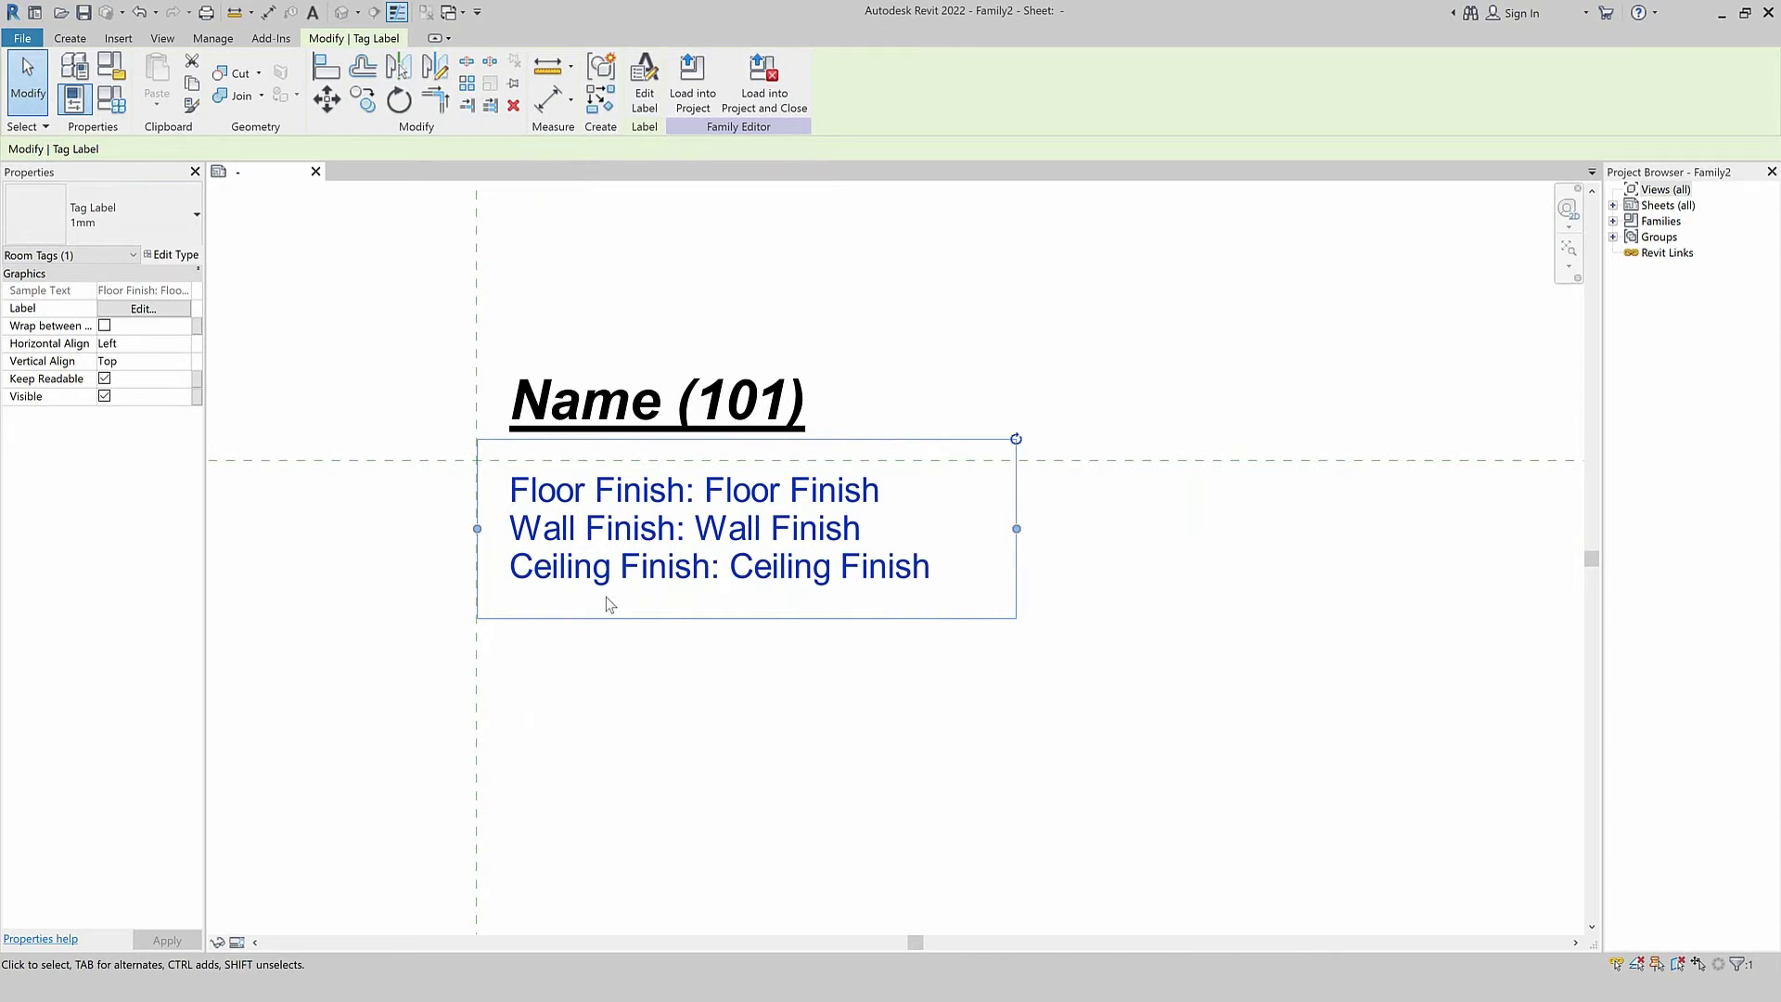
# Add Area as the label's top line, above the three finishes, with the prefix 'Area:'.
pyautogui.click(643, 79)
pyautogui.click(557, 538)
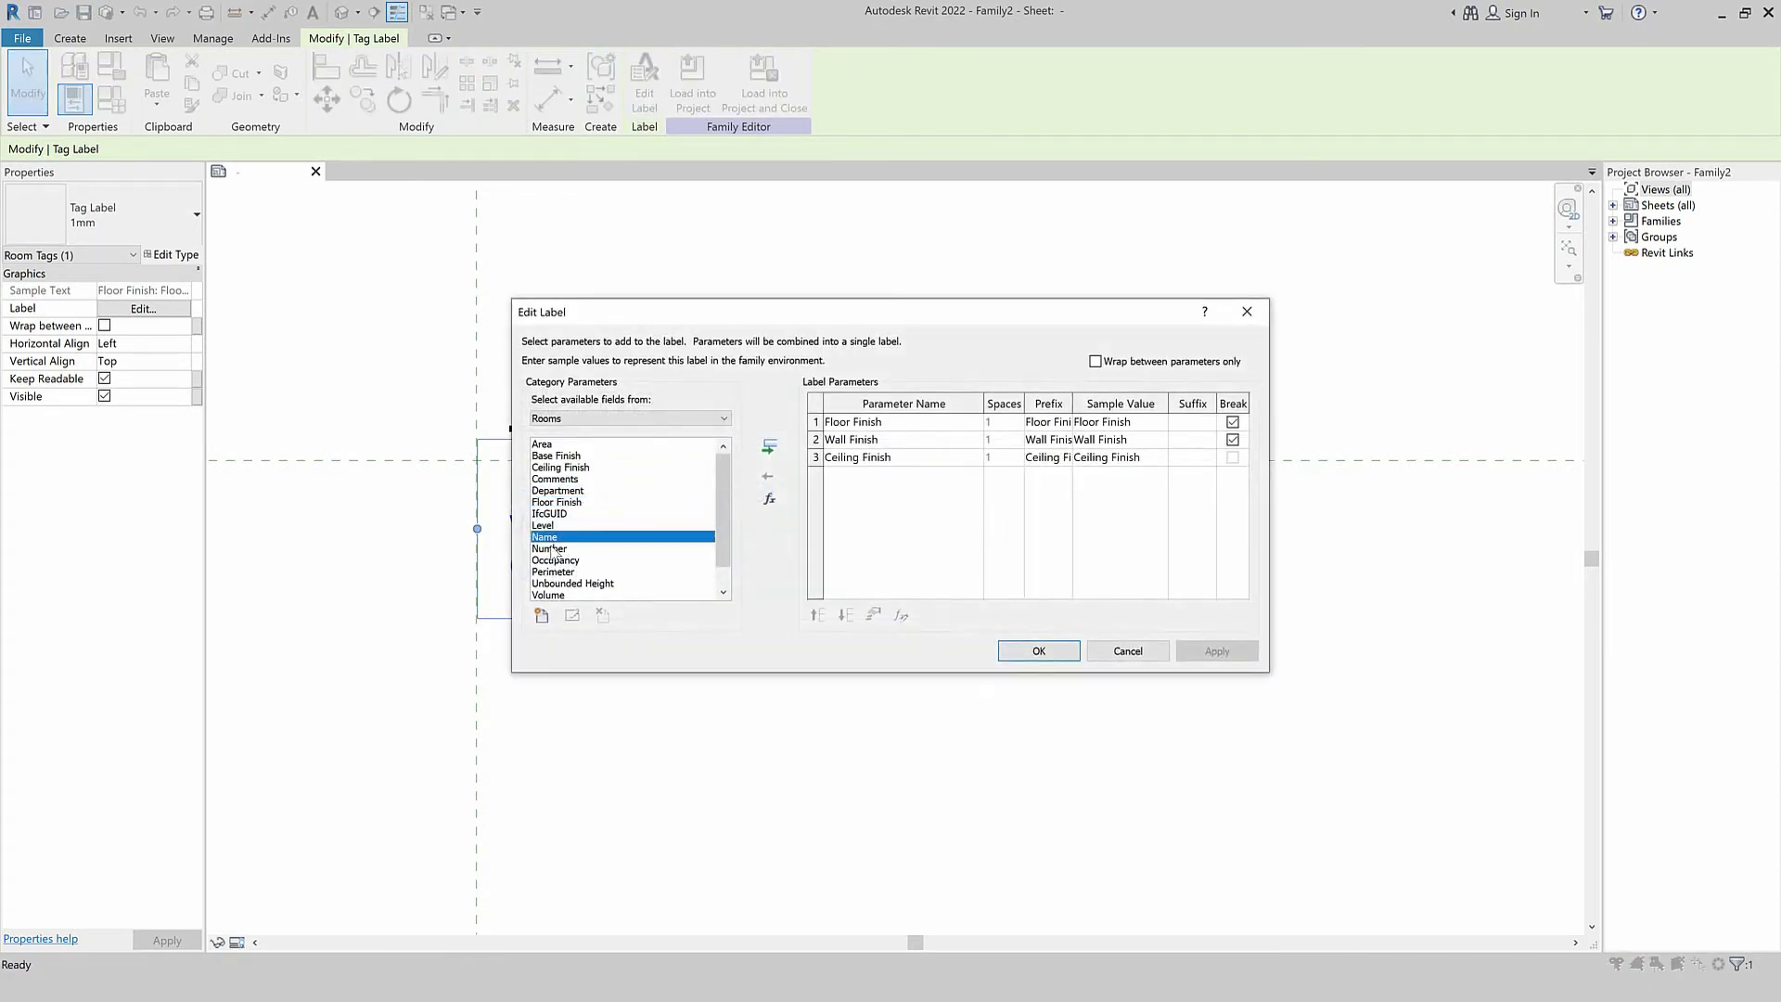
pyautogui.press('Home')
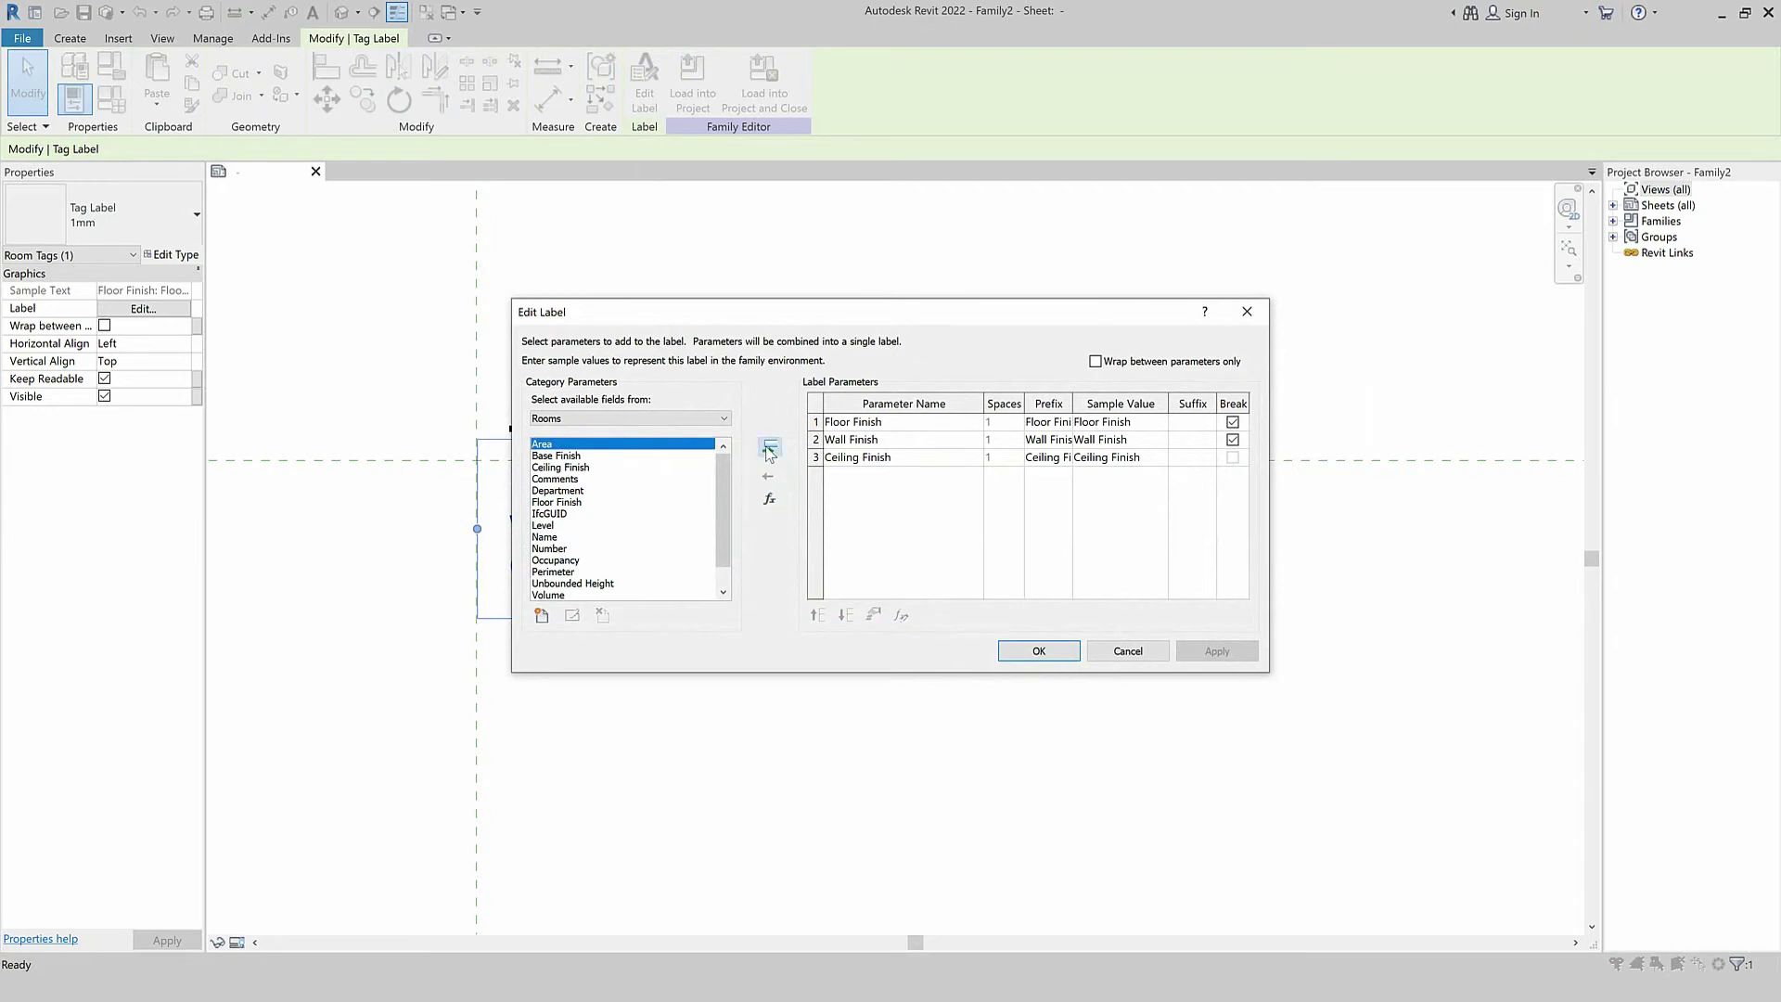
pyautogui.click(769, 449)
pyautogui.click(817, 615)
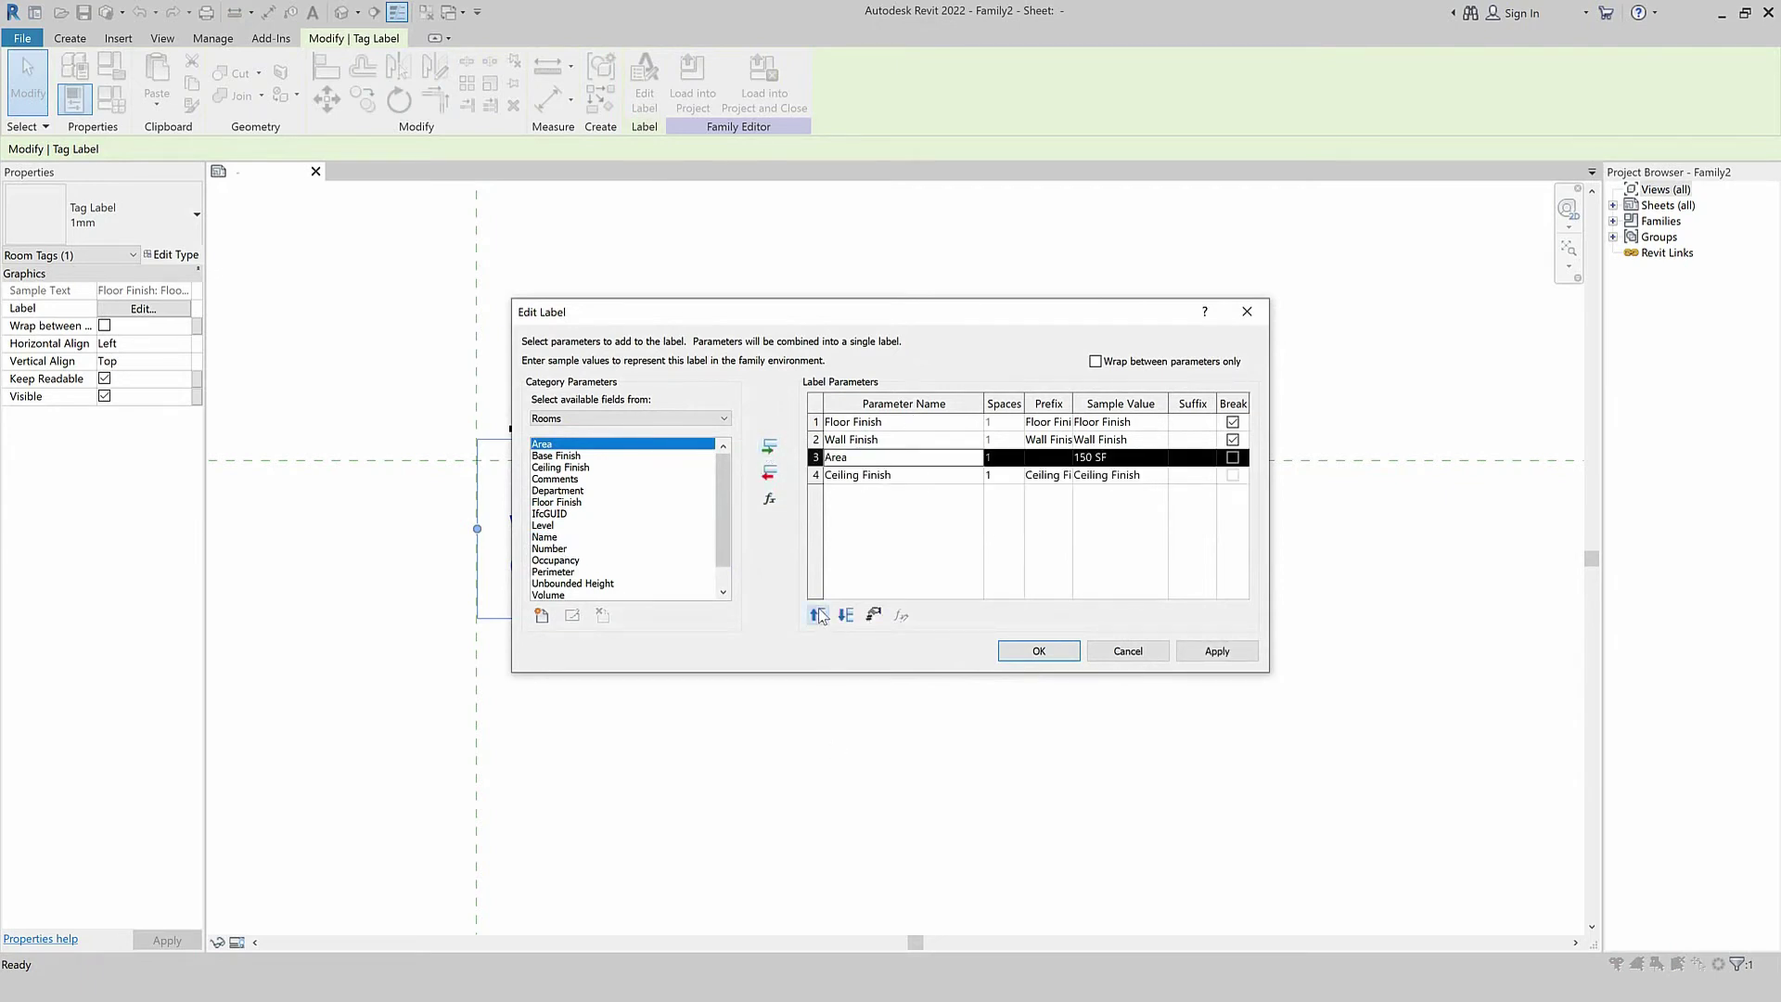
pyautogui.click(817, 615)
pyautogui.click(820, 617)
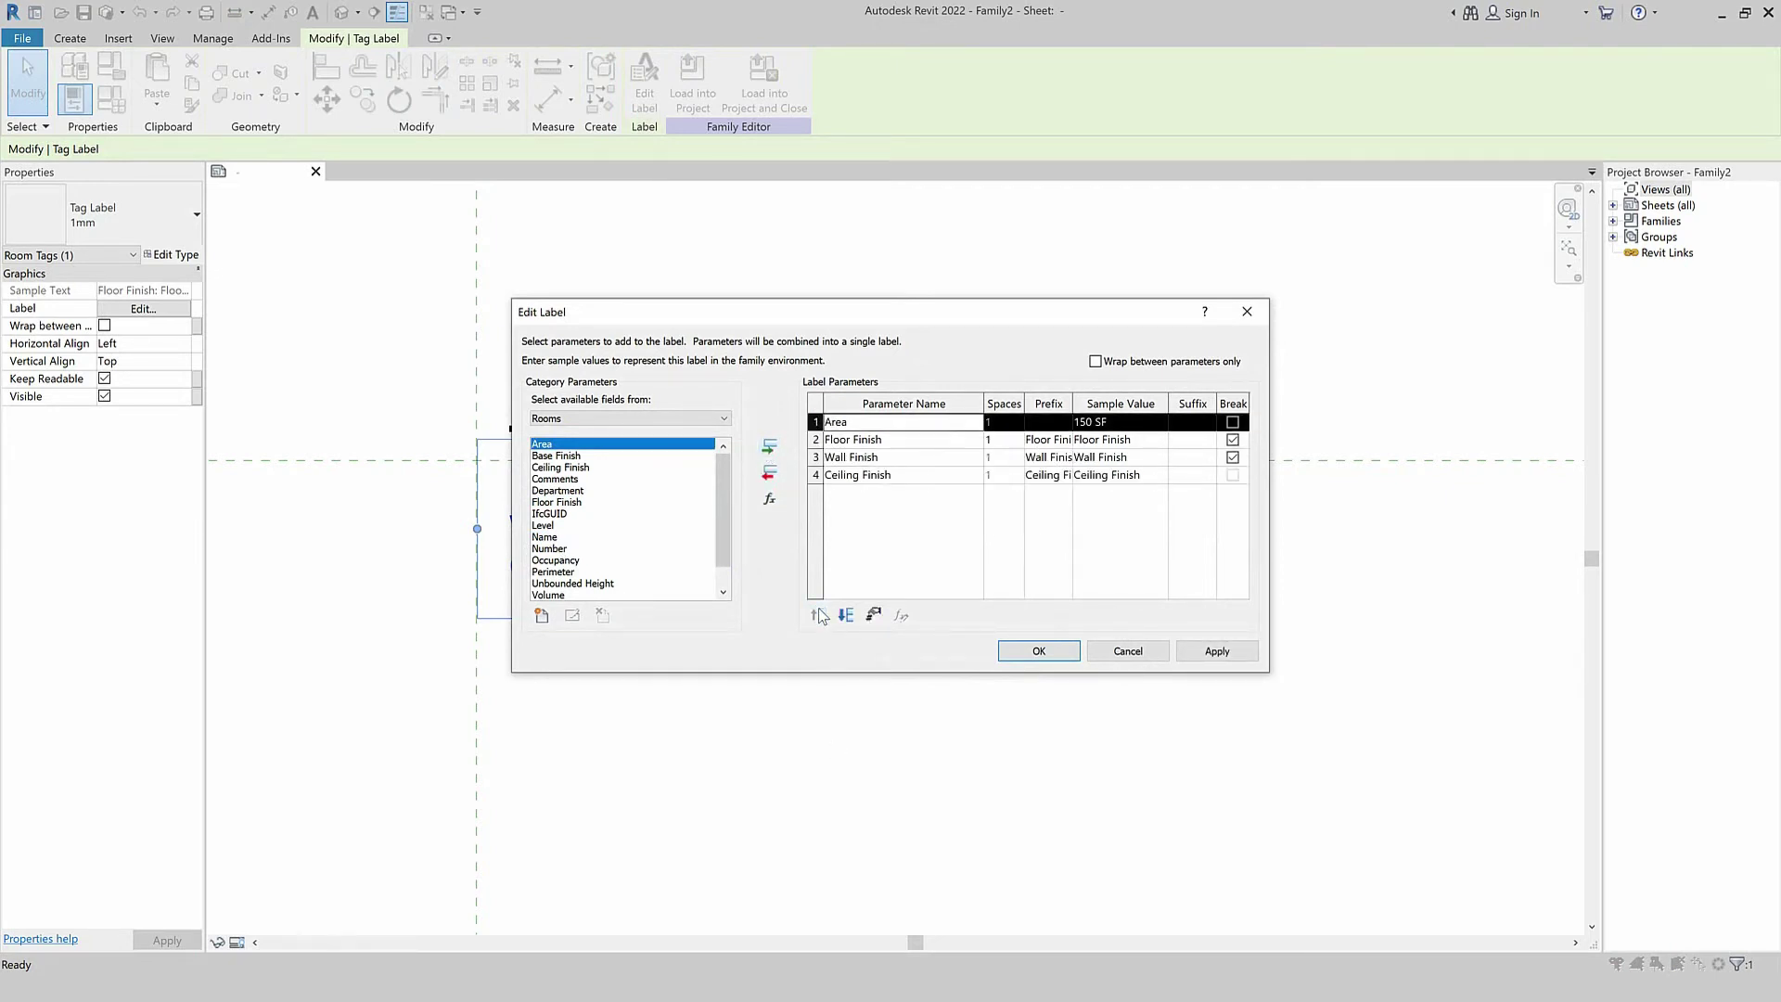
pyautogui.click(1056, 425)
pyautogui.write('Area')
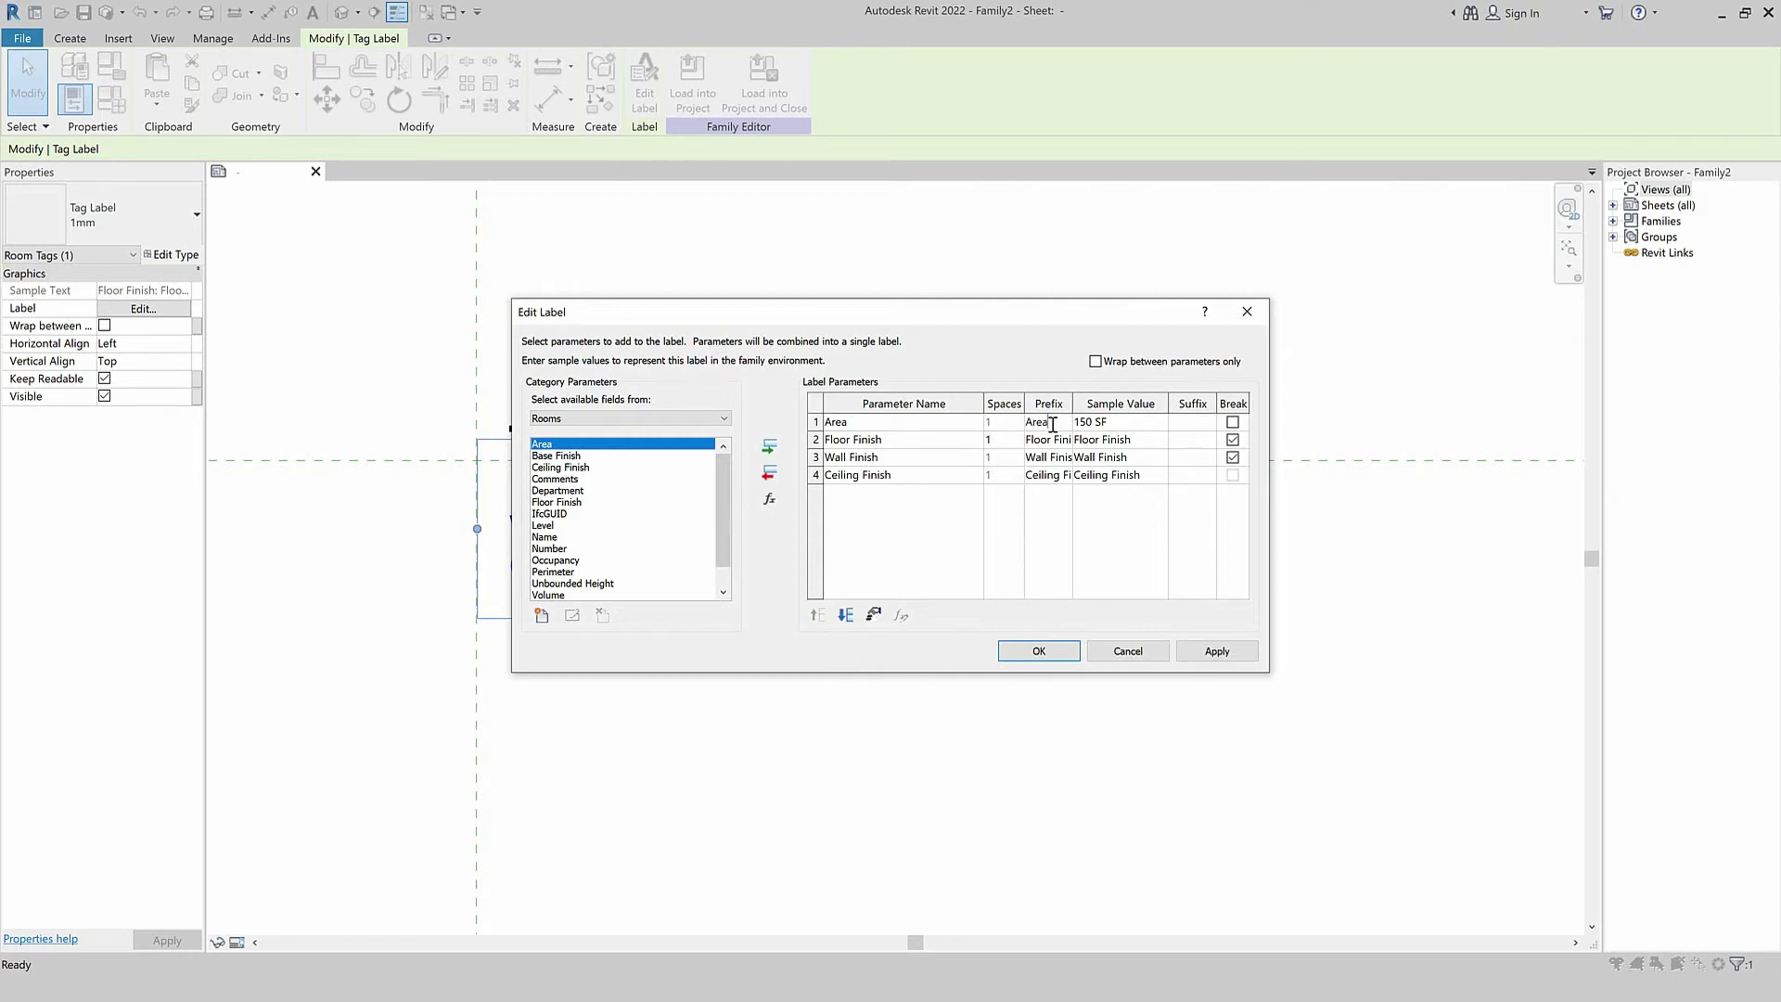
pyautogui.write(':')
# Create a Length-type calculated value named Length using the copied perimeter/area formula.
pyautogui.scroll(-1, 602, 510)
pyautogui.scroll(1, 605, 543)
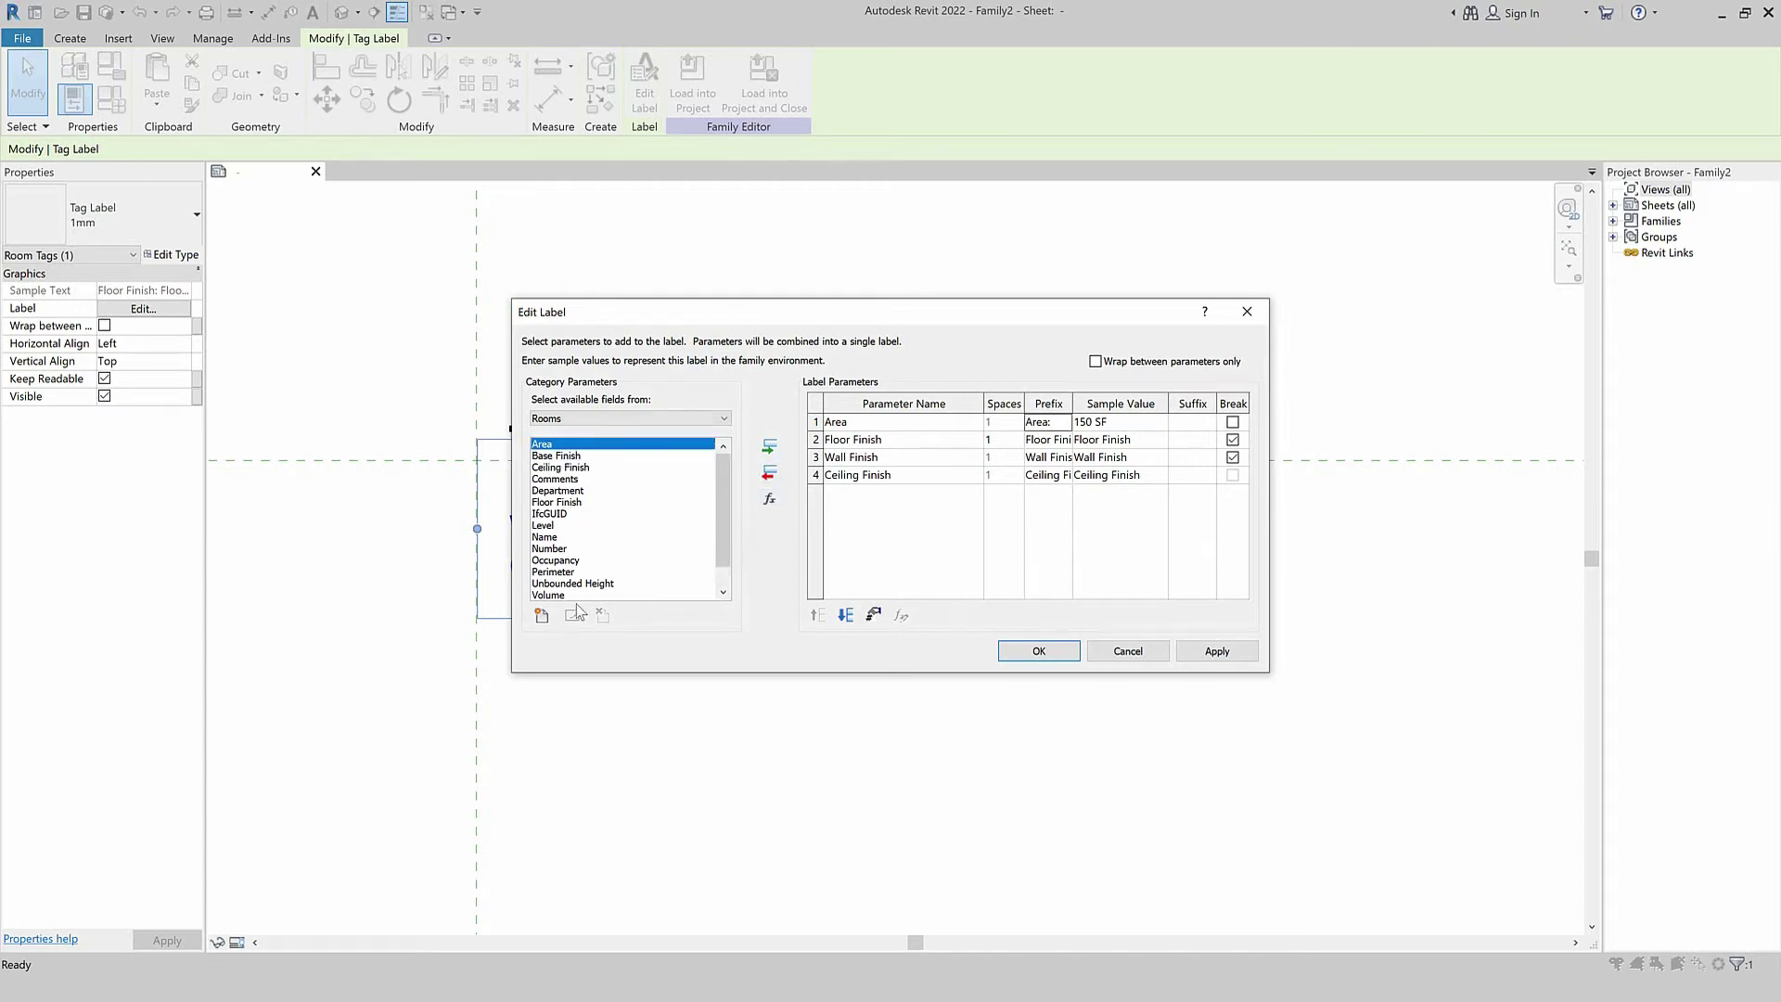
pyautogui.click(769, 502)
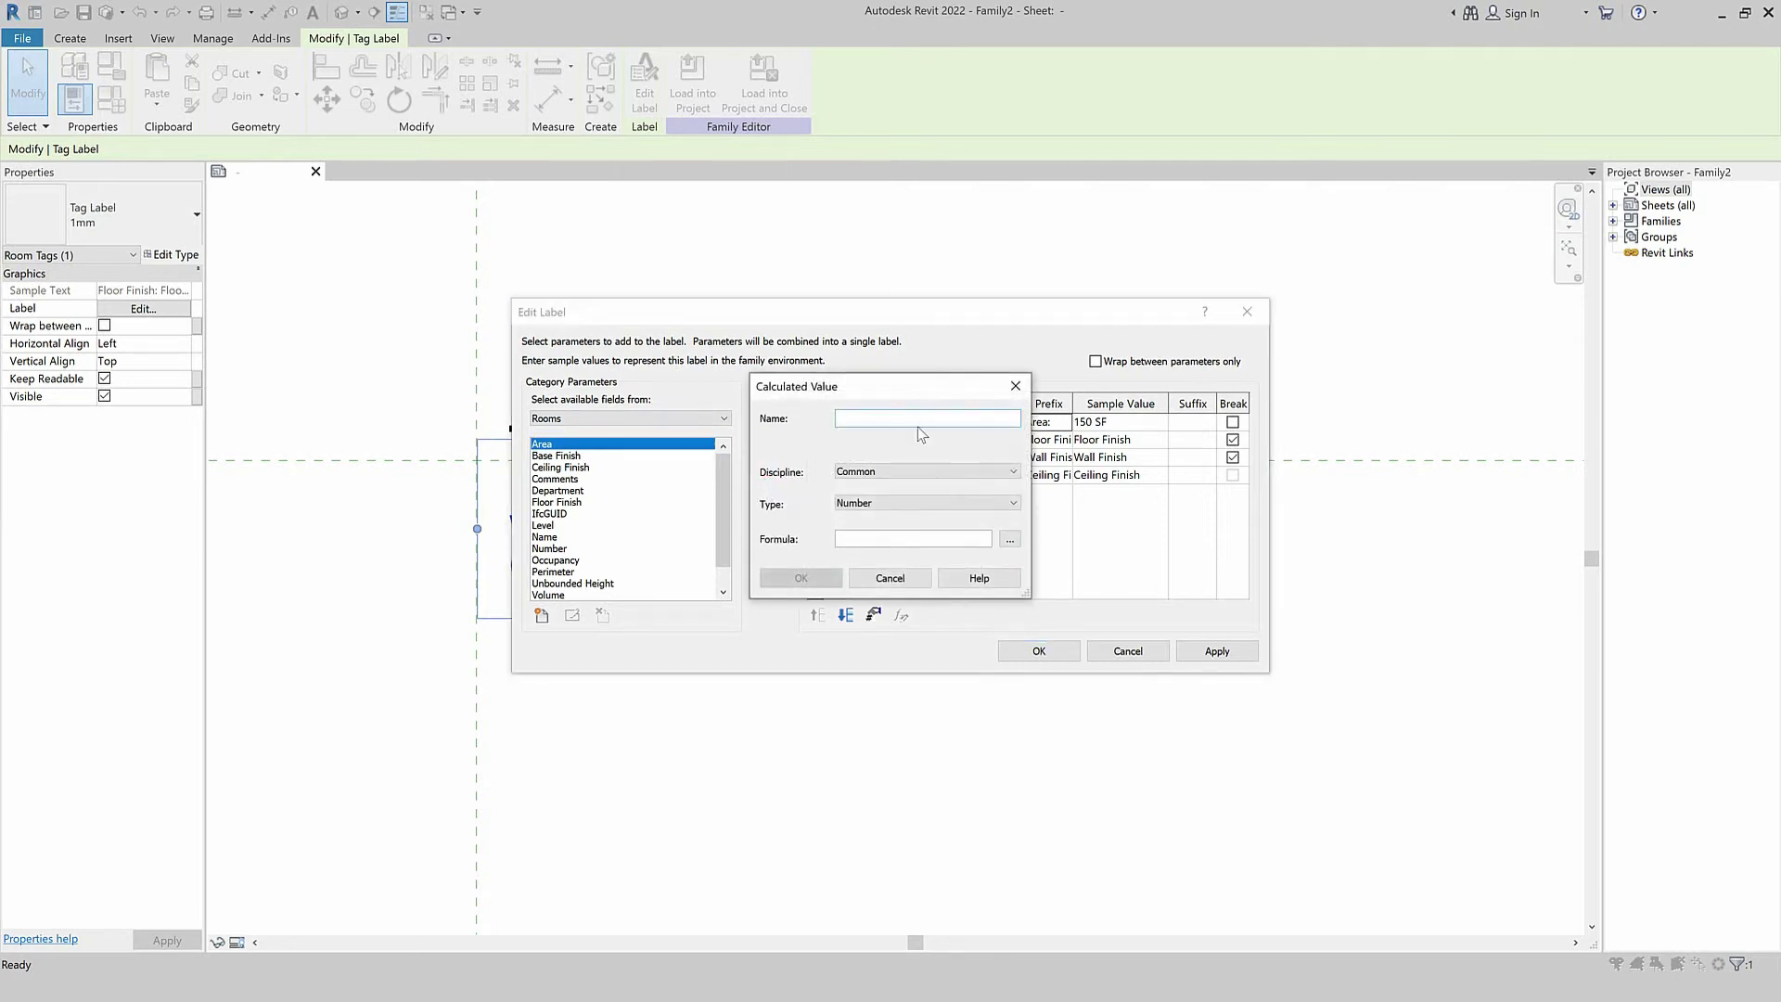
pyautogui.write('Length')
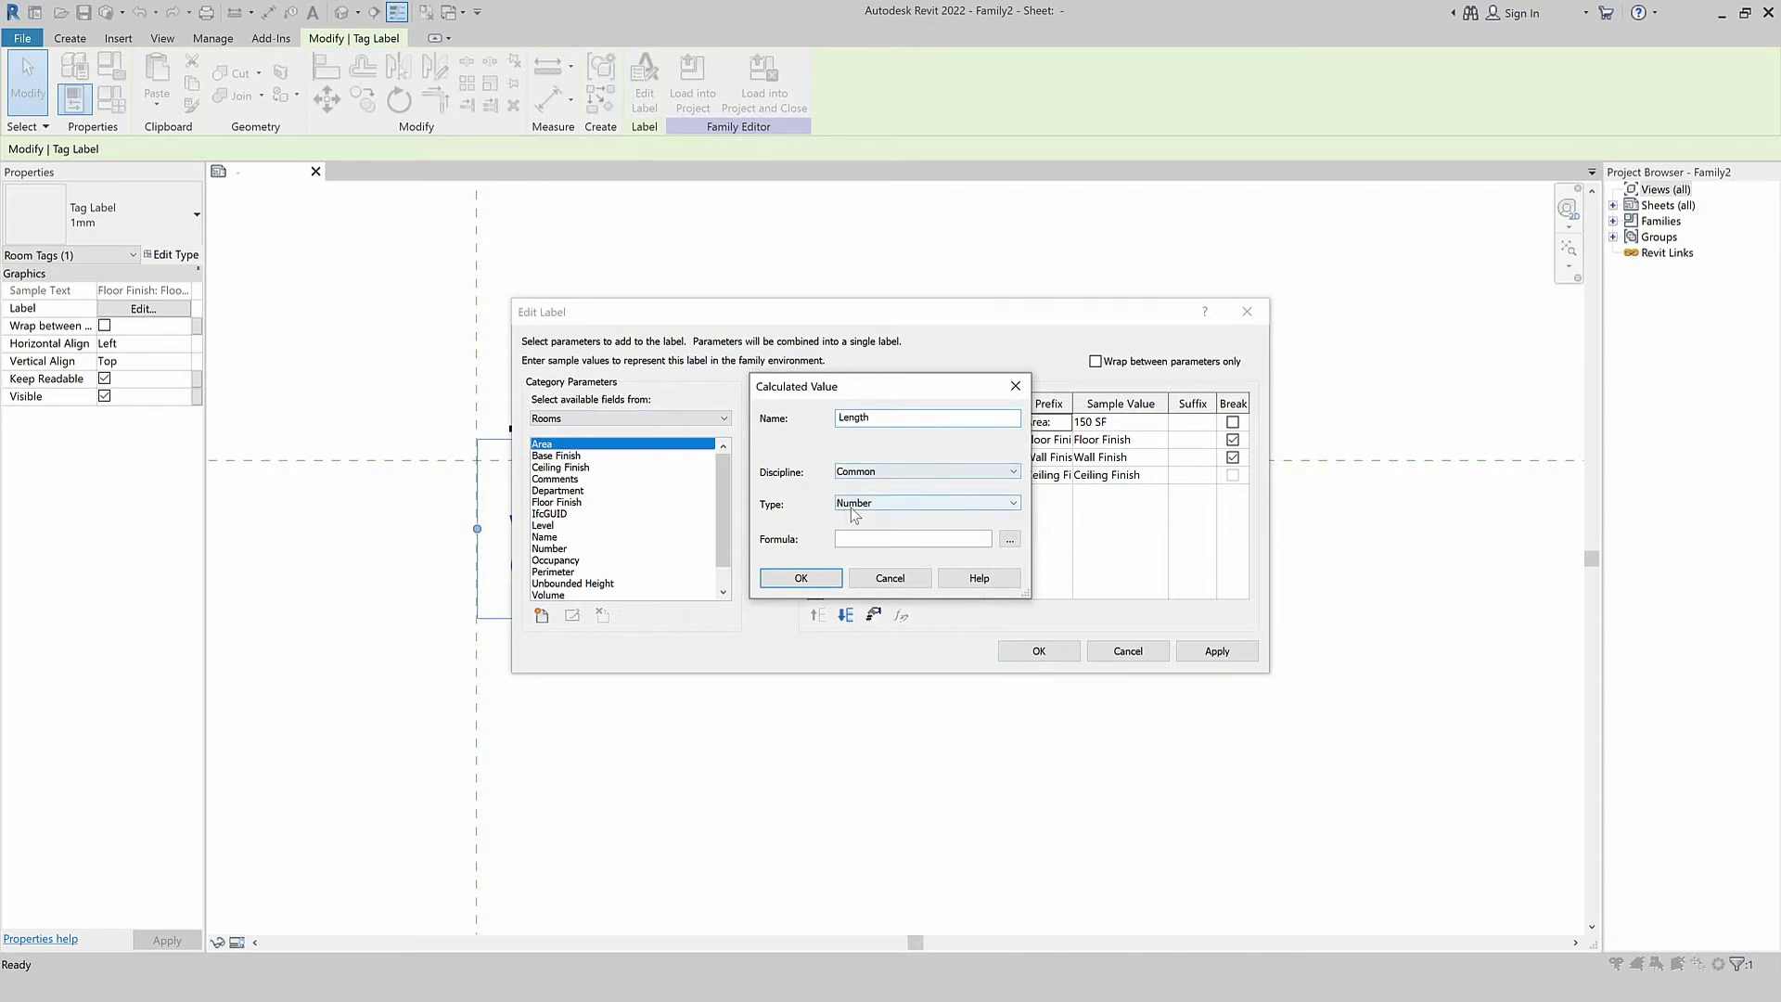
pyautogui.click(849, 507)
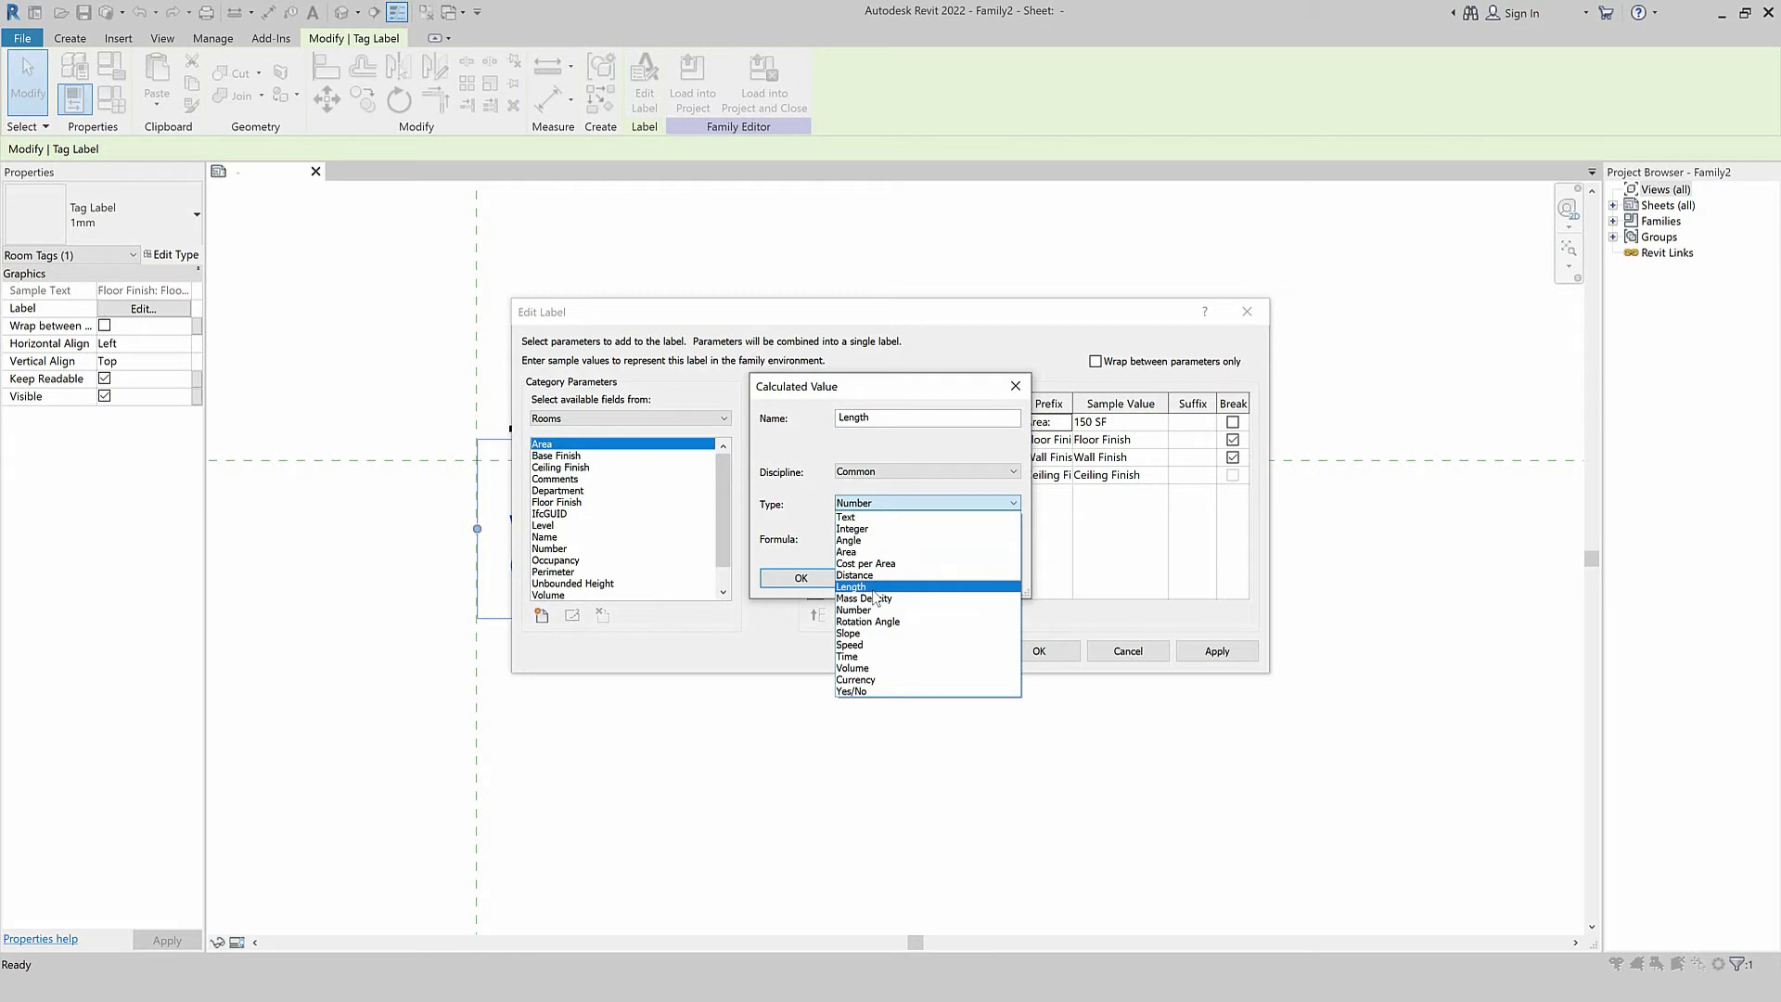
pyautogui.click(871, 587)
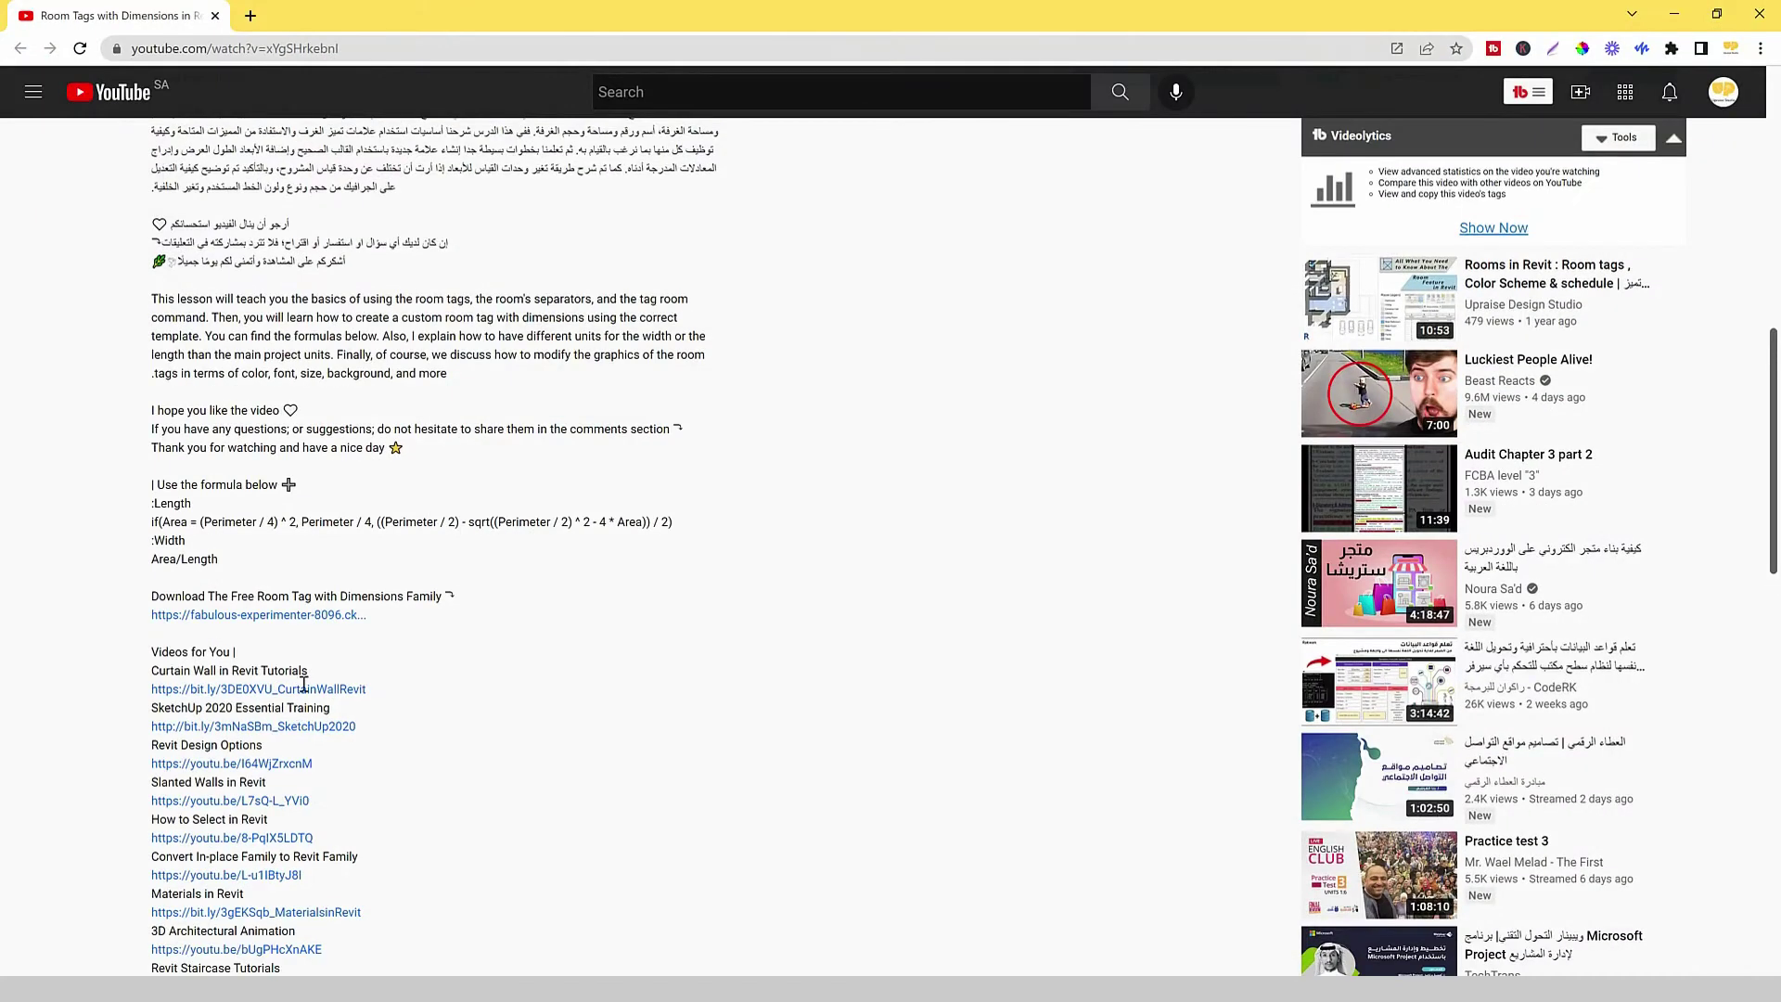
pyautogui.tripleClick(227, 523)
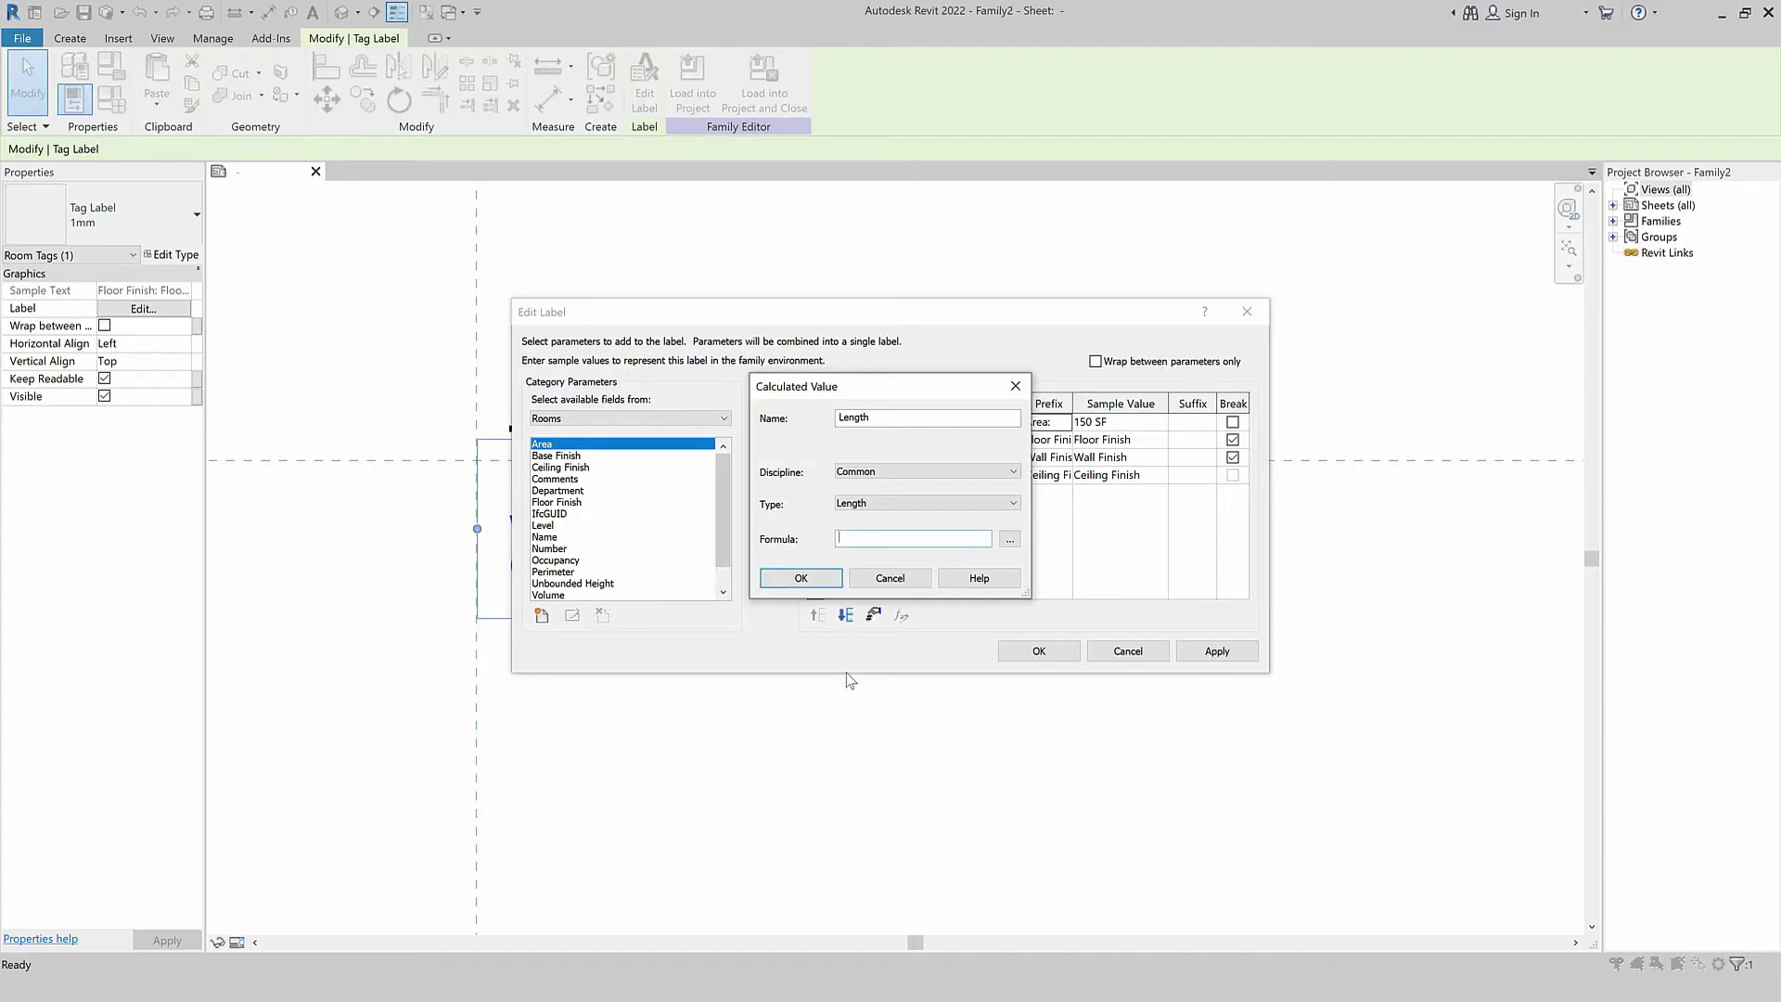
pyautogui.hotkey('ctrl', 'v')
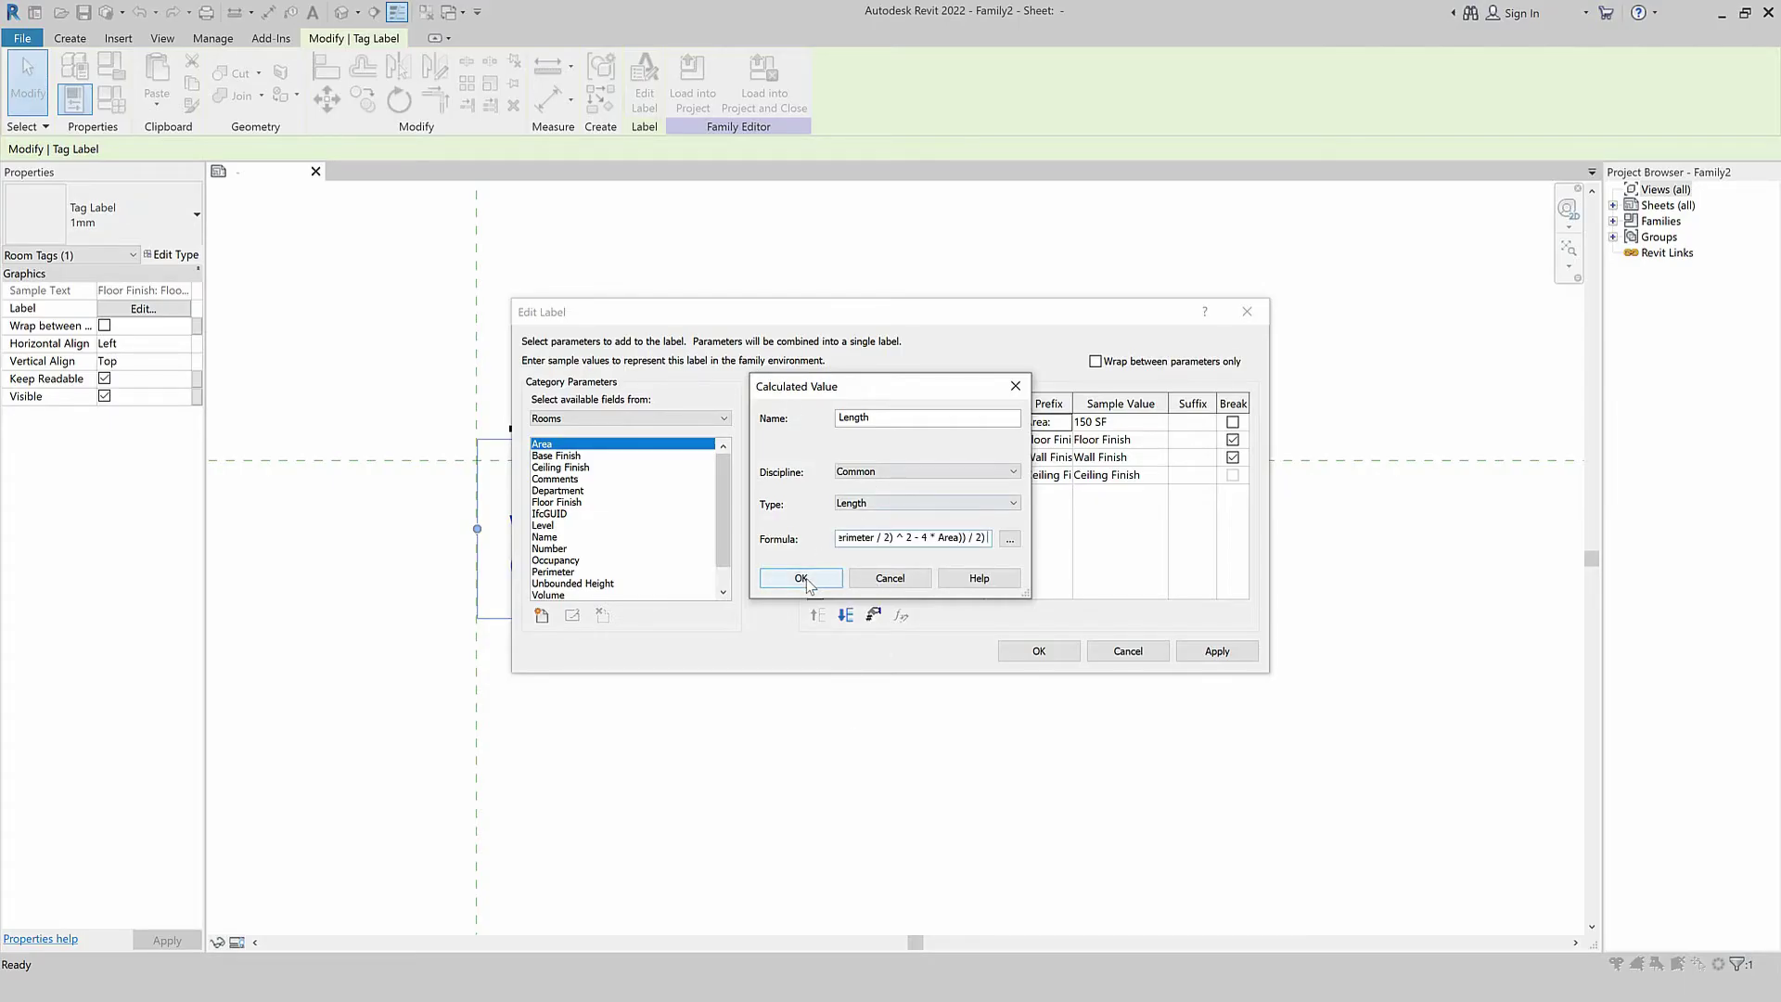
pyautogui.click(801, 578)
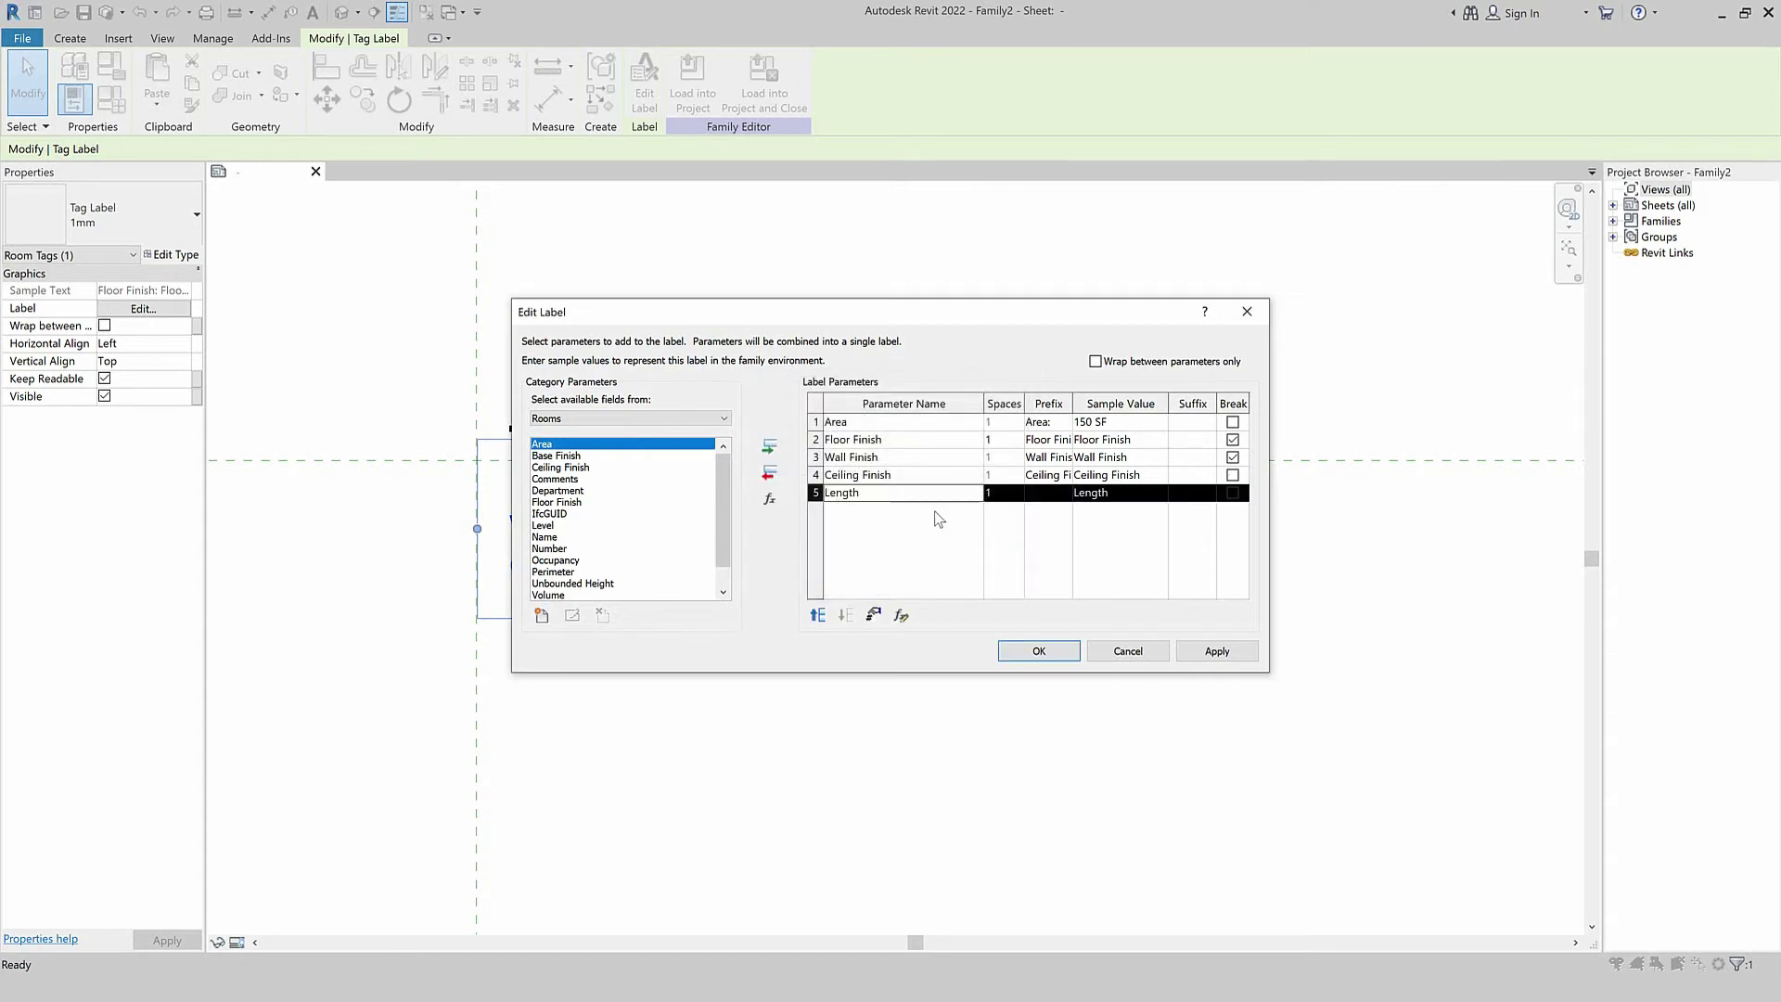
# Move the calculated Length up so it sits second, right after Area.
pyautogui.click(817, 616)
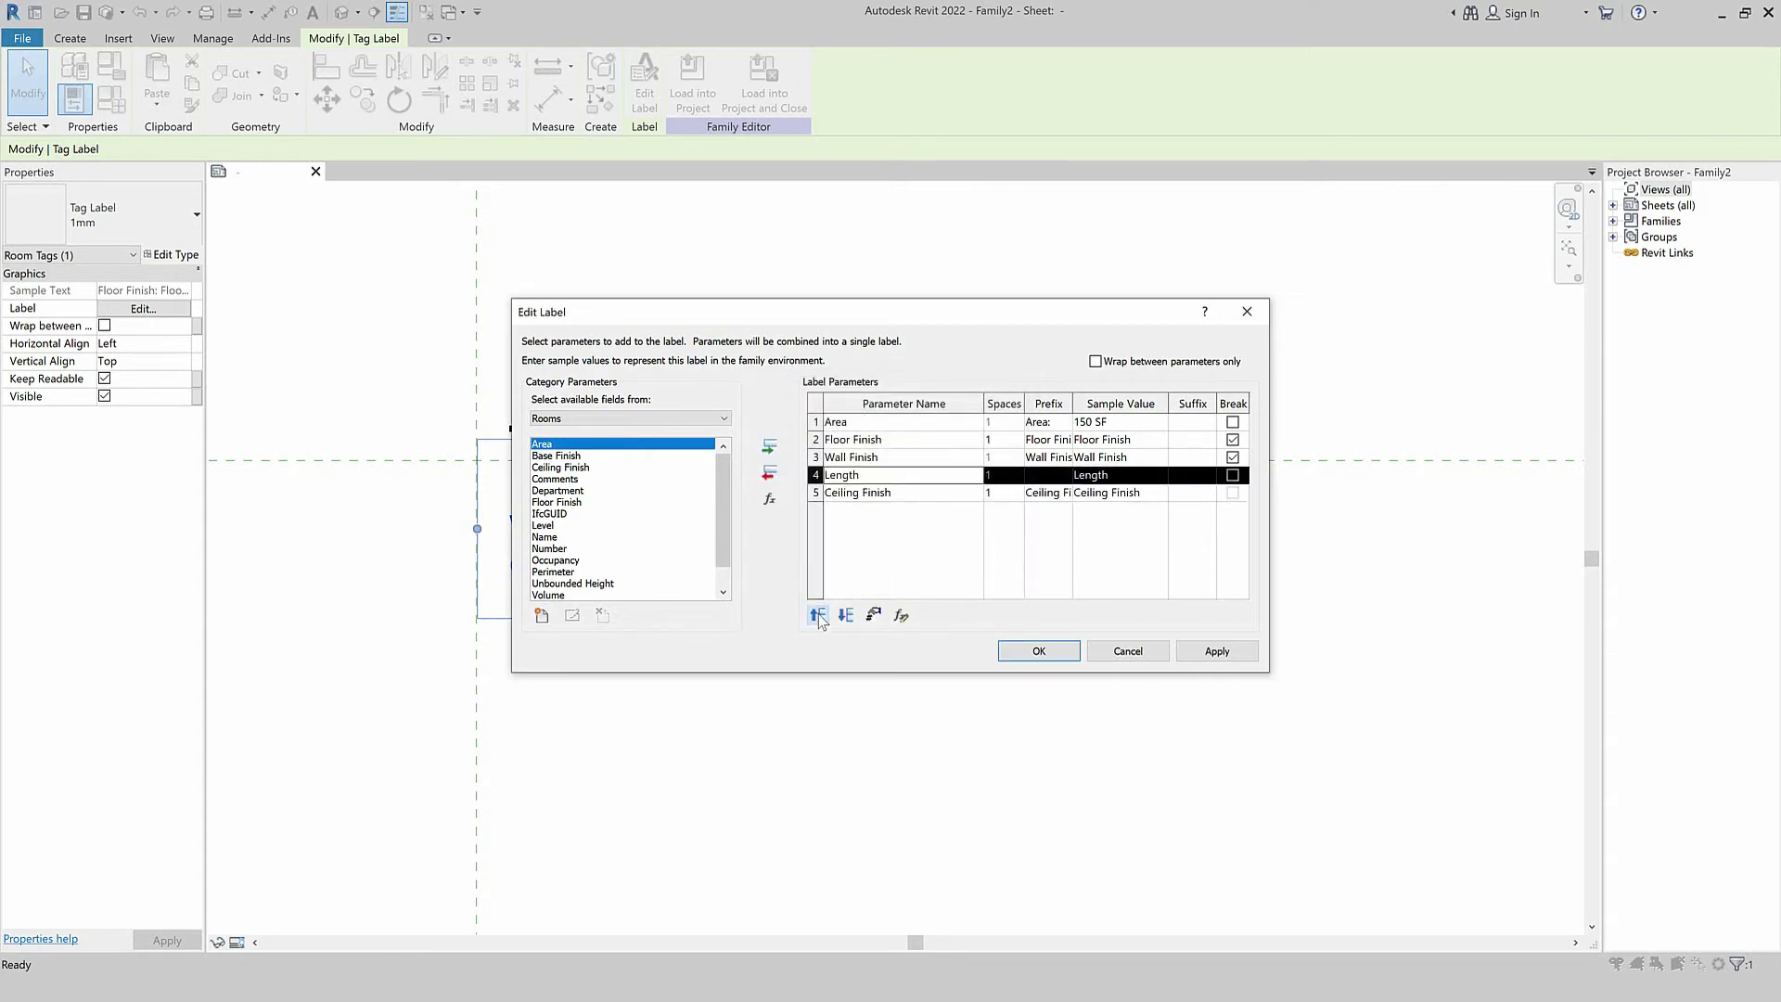
pyautogui.click(817, 616)
pyautogui.click(817, 616)
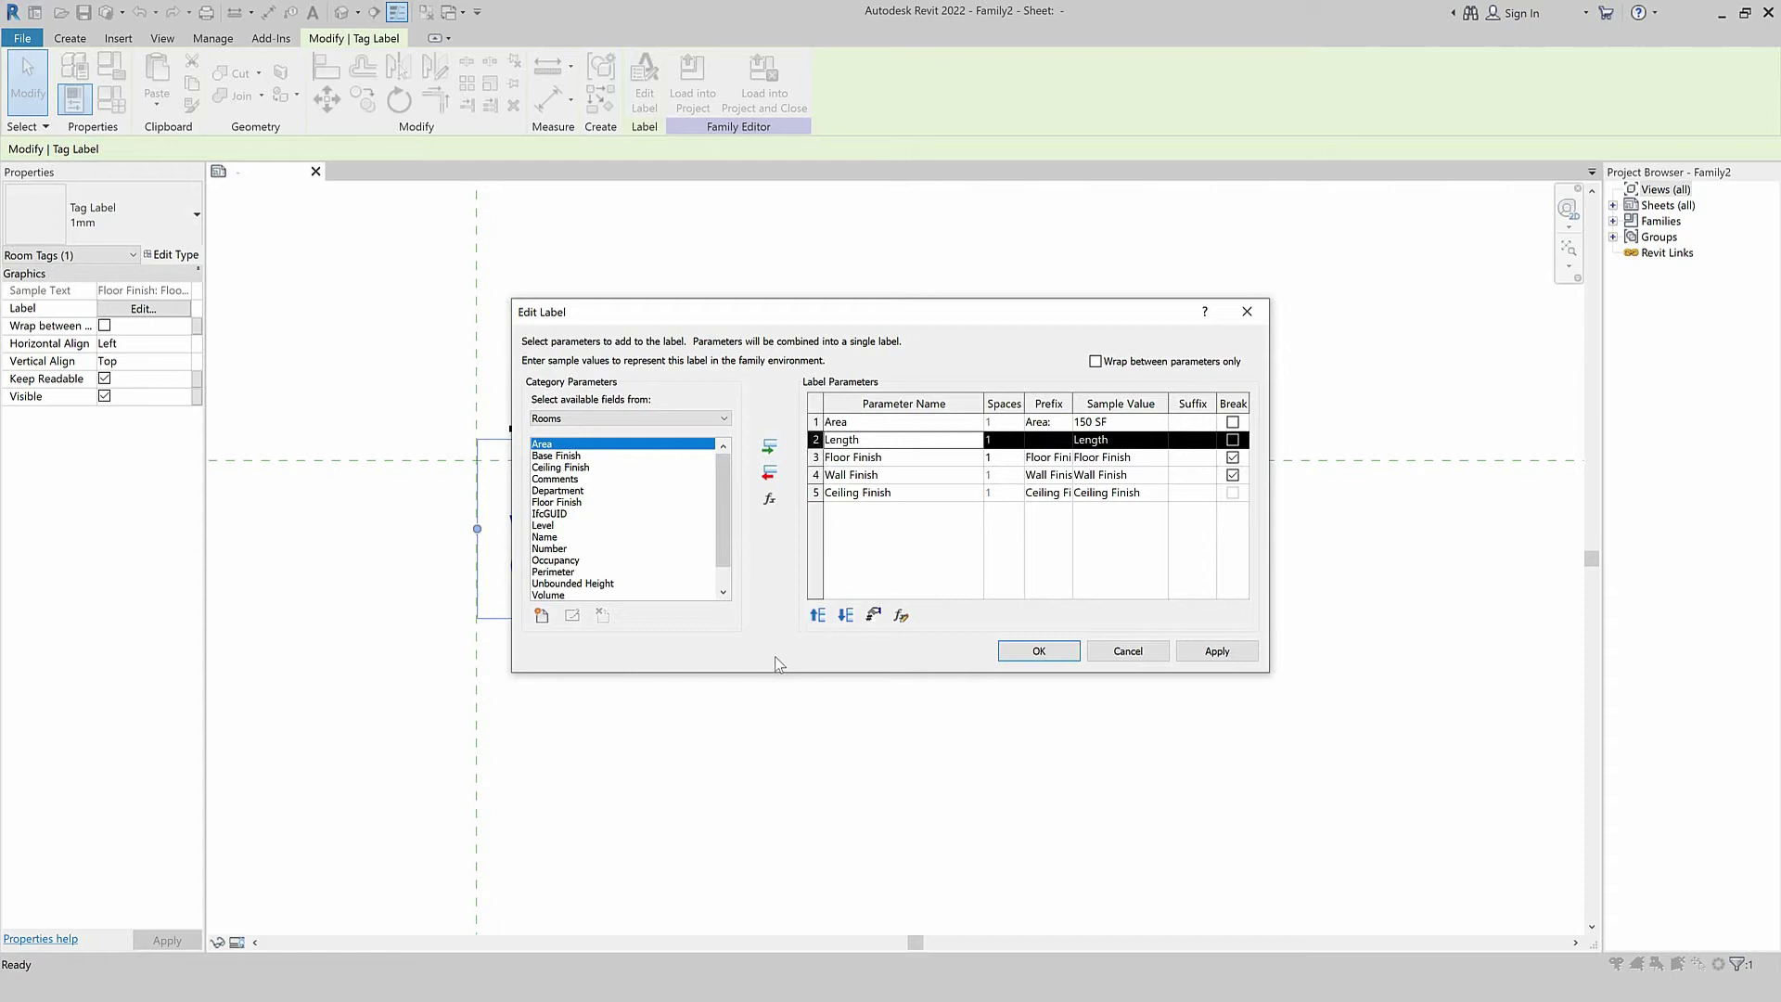
pyautogui.click(768, 501)
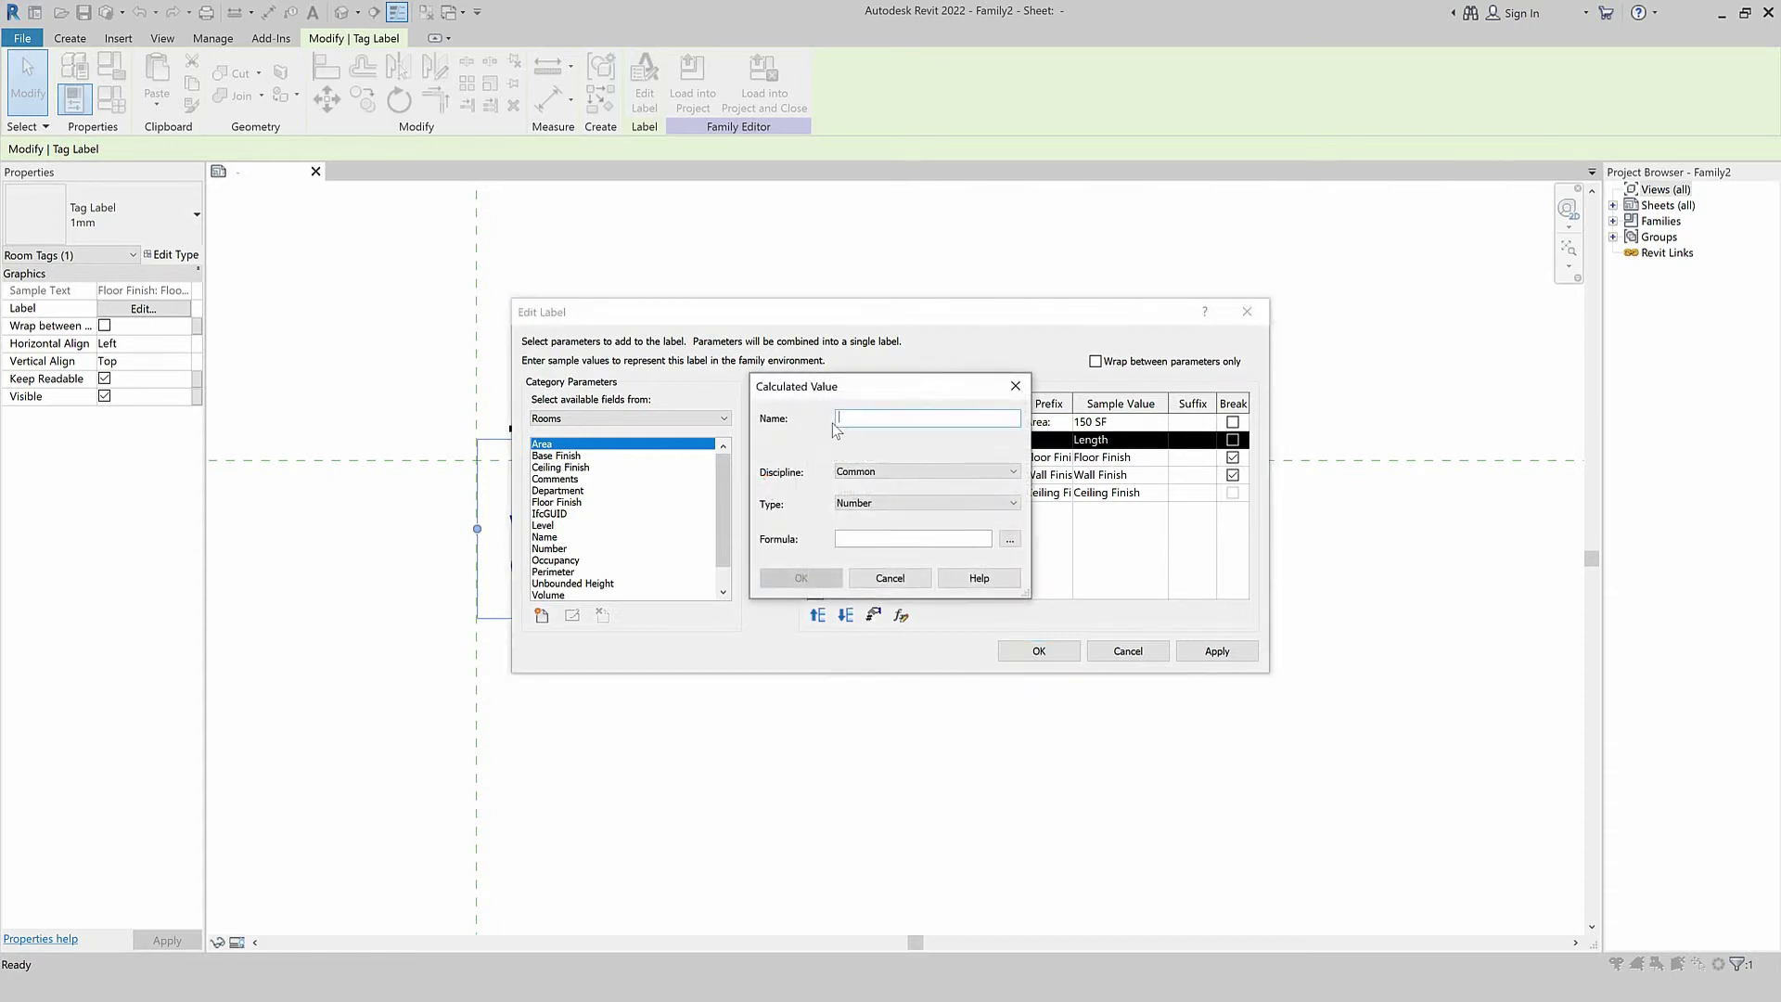
# Create a Length-type calculated value Width with the formula Area/Length.
pyautogui.write('A')
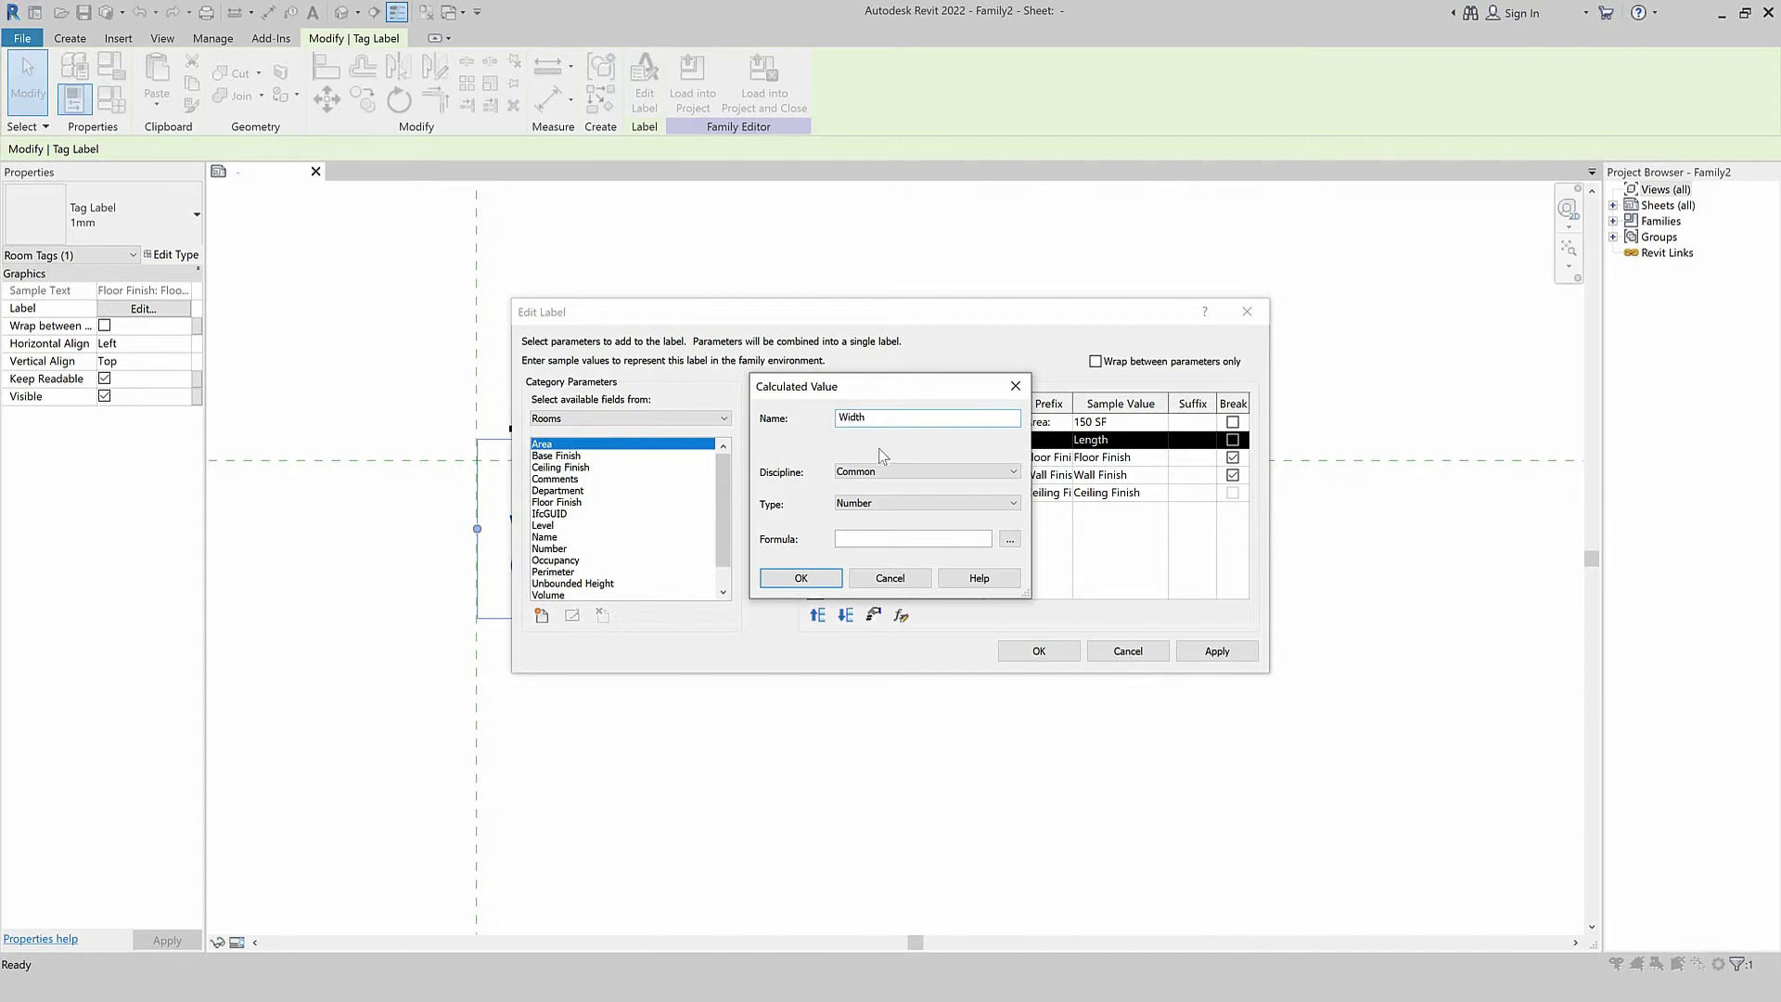
pyautogui.click(873, 509)
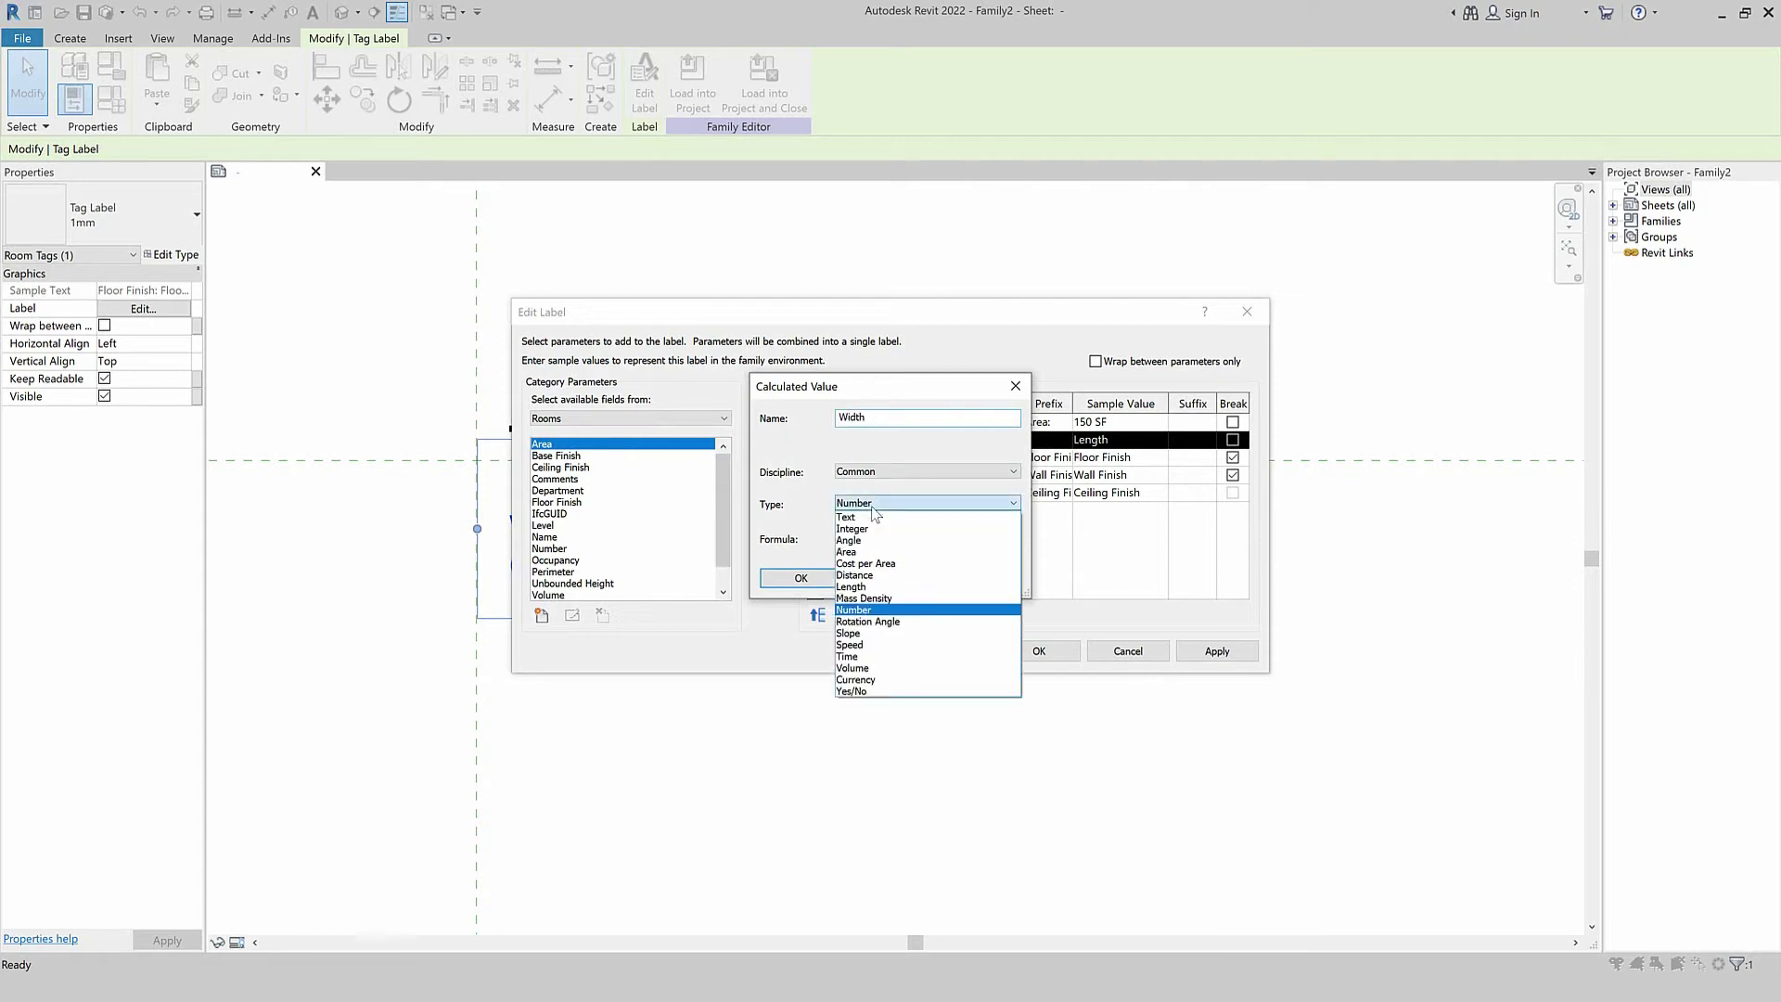
pyautogui.click(875, 588)
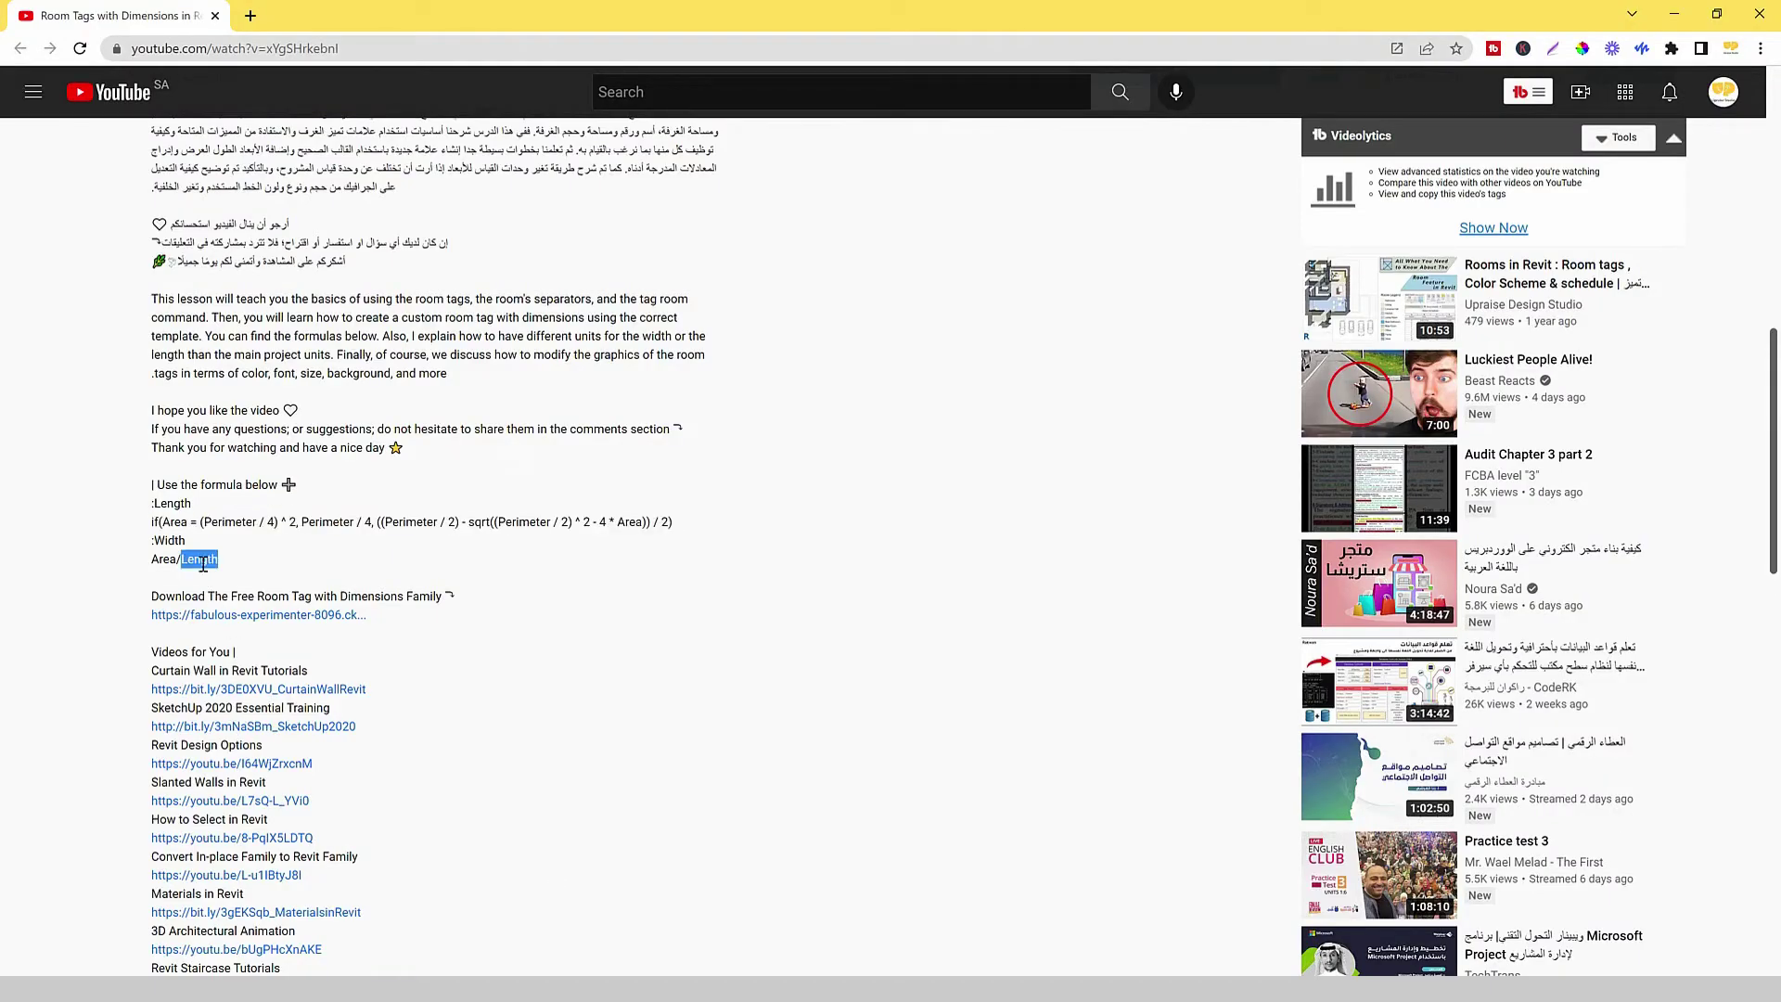
pyautogui.tripleClick(203, 563)
pyautogui.hotkey('ctrl', 'c')
pyautogui.click(1674, 14)
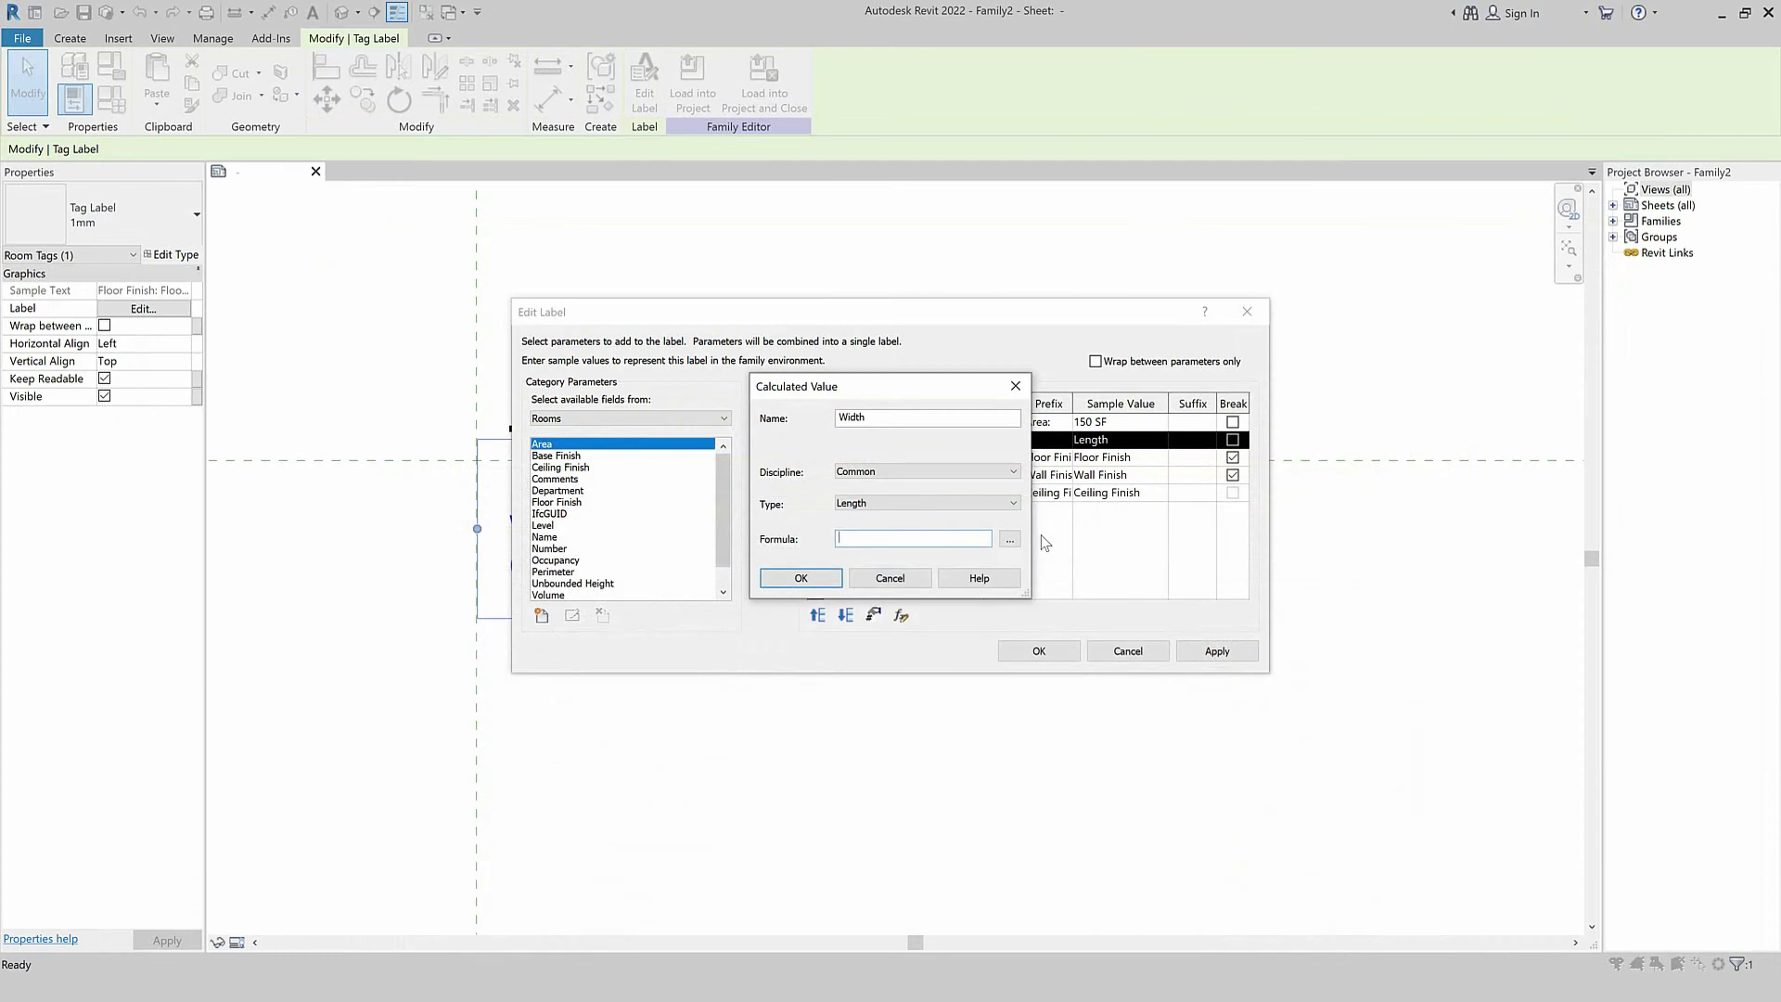
pyautogui.hotkey('ctrl', 'v')
pyautogui.click(828, 576)
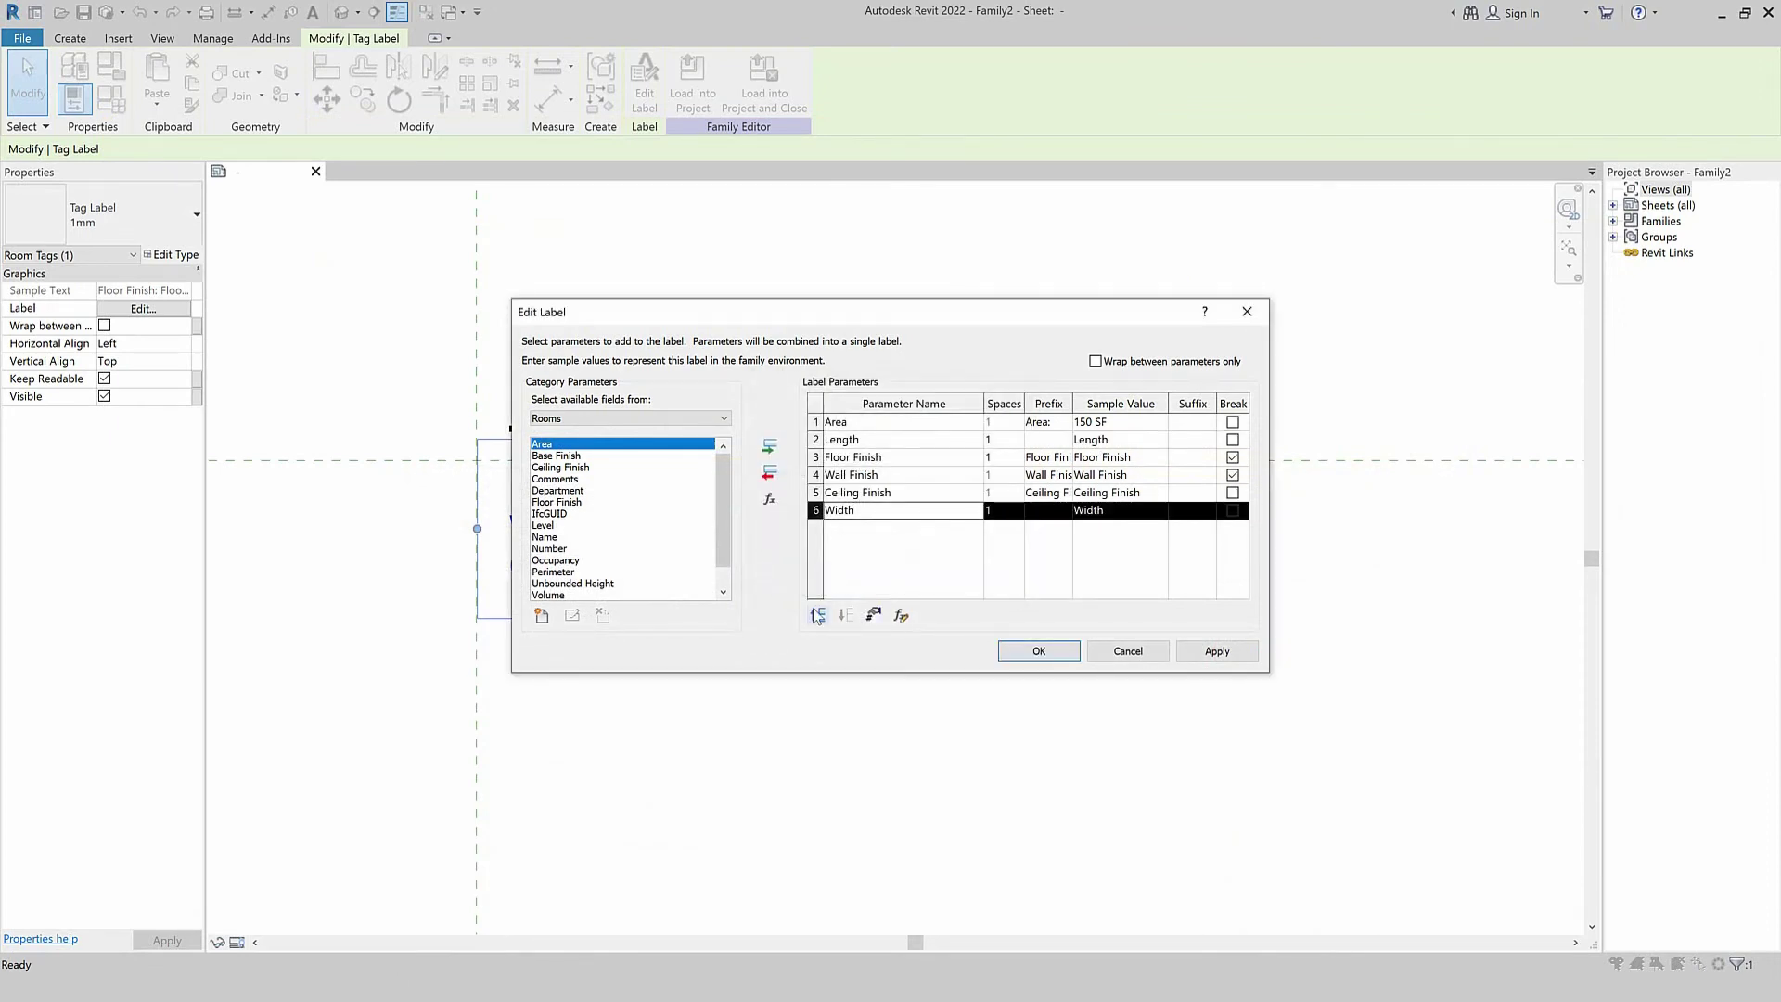
# Place Width after Length, tick its Break, prefix Length with 'Dimension:', and apply.
pyautogui.click(817, 615)
pyautogui.click(817, 615)
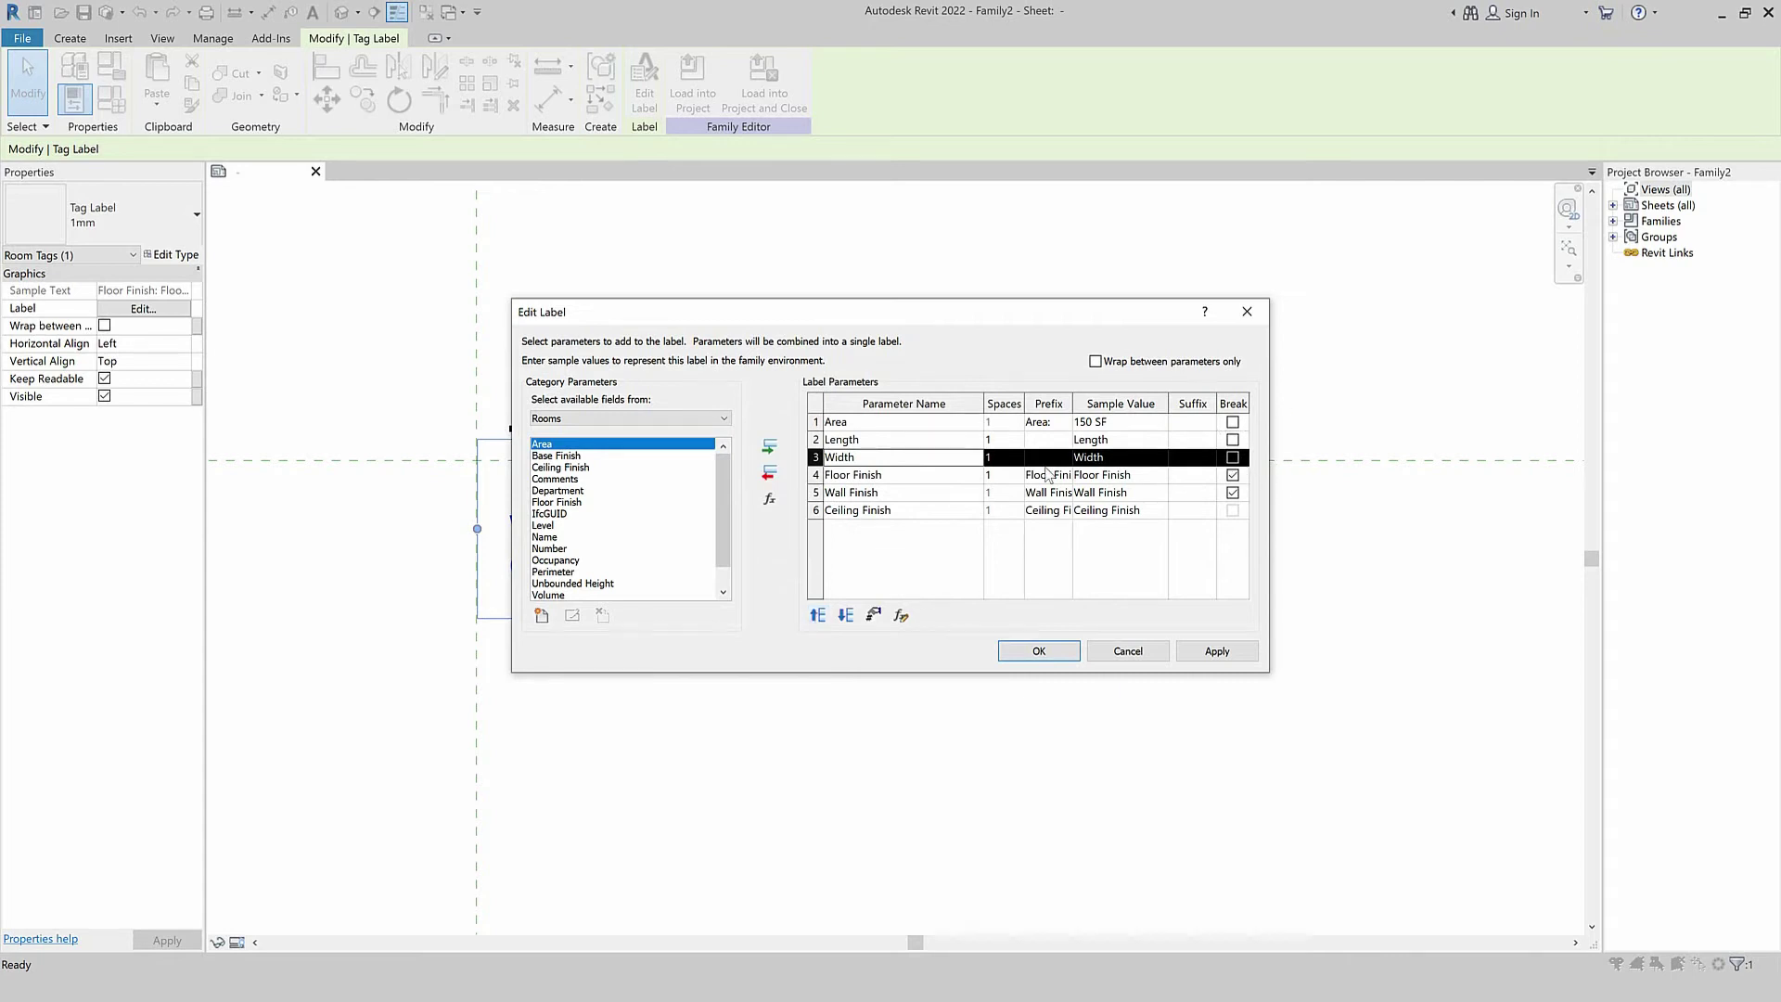
pyautogui.click(1233, 457)
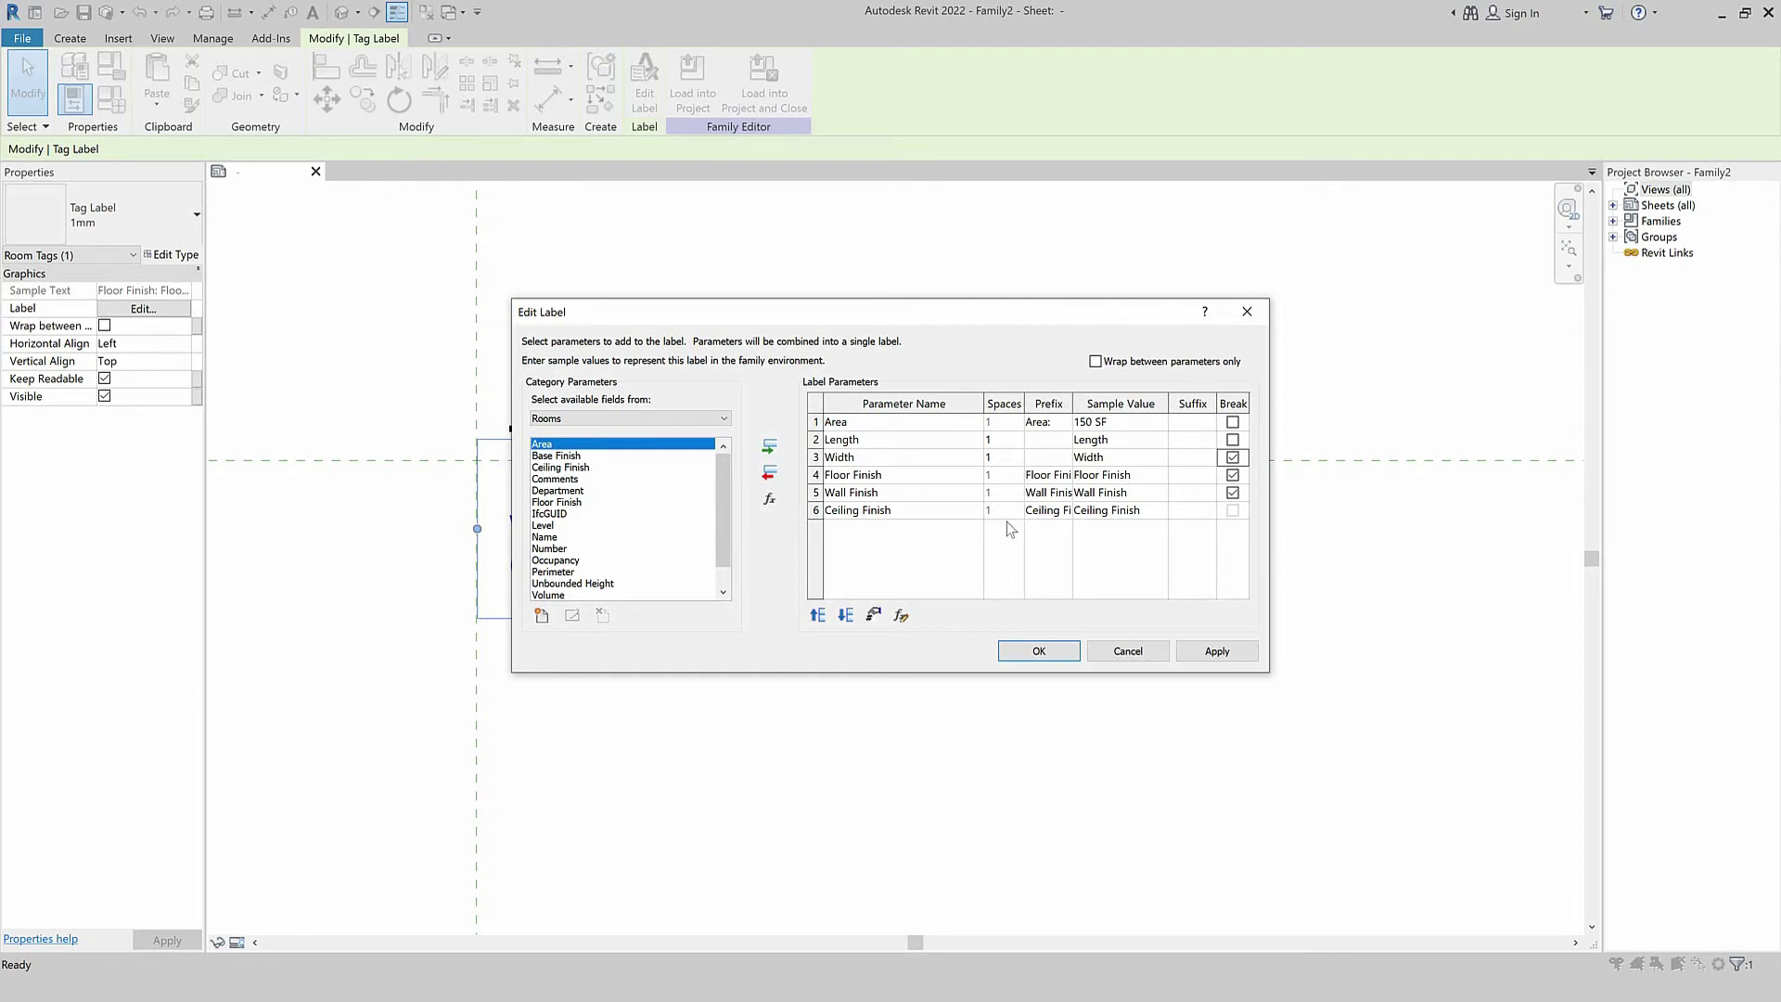
pyautogui.click(1033, 438)
pyautogui.write('io')
pyautogui.click(1040, 650)
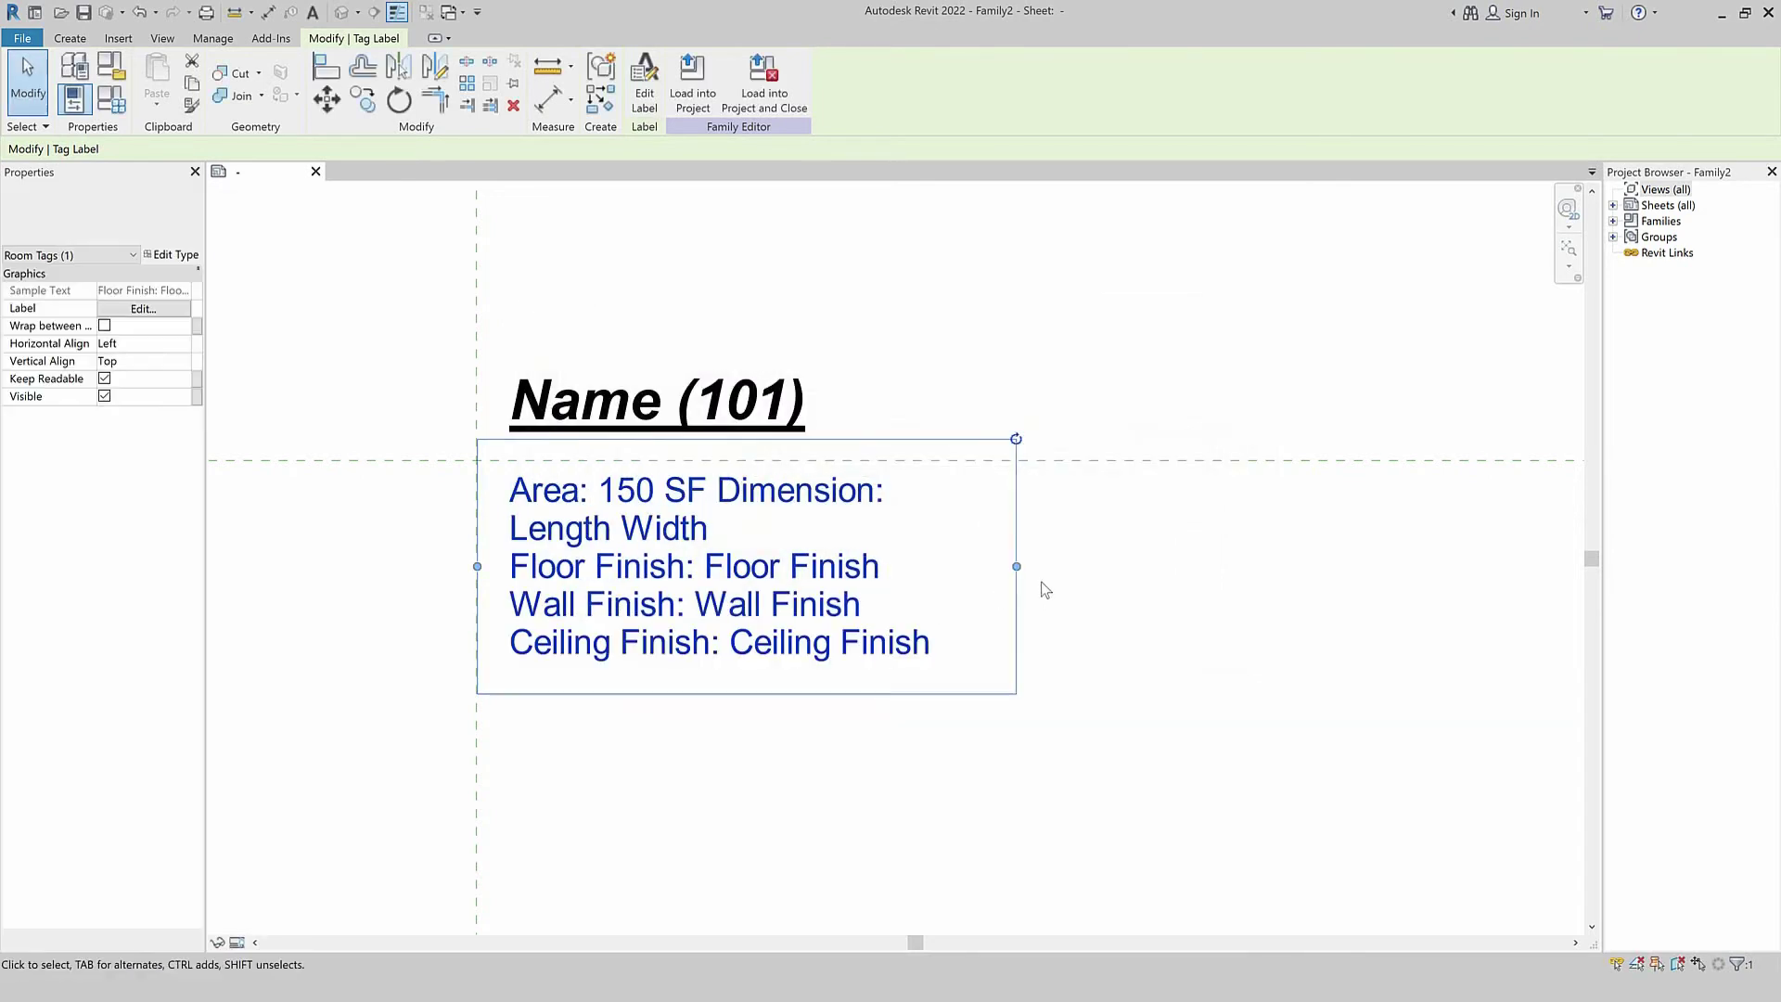
# Widen the details label box and add a line break after Area.
pyautogui.moveTo(1017, 565); pyautogui.dragTo(1058, 566)
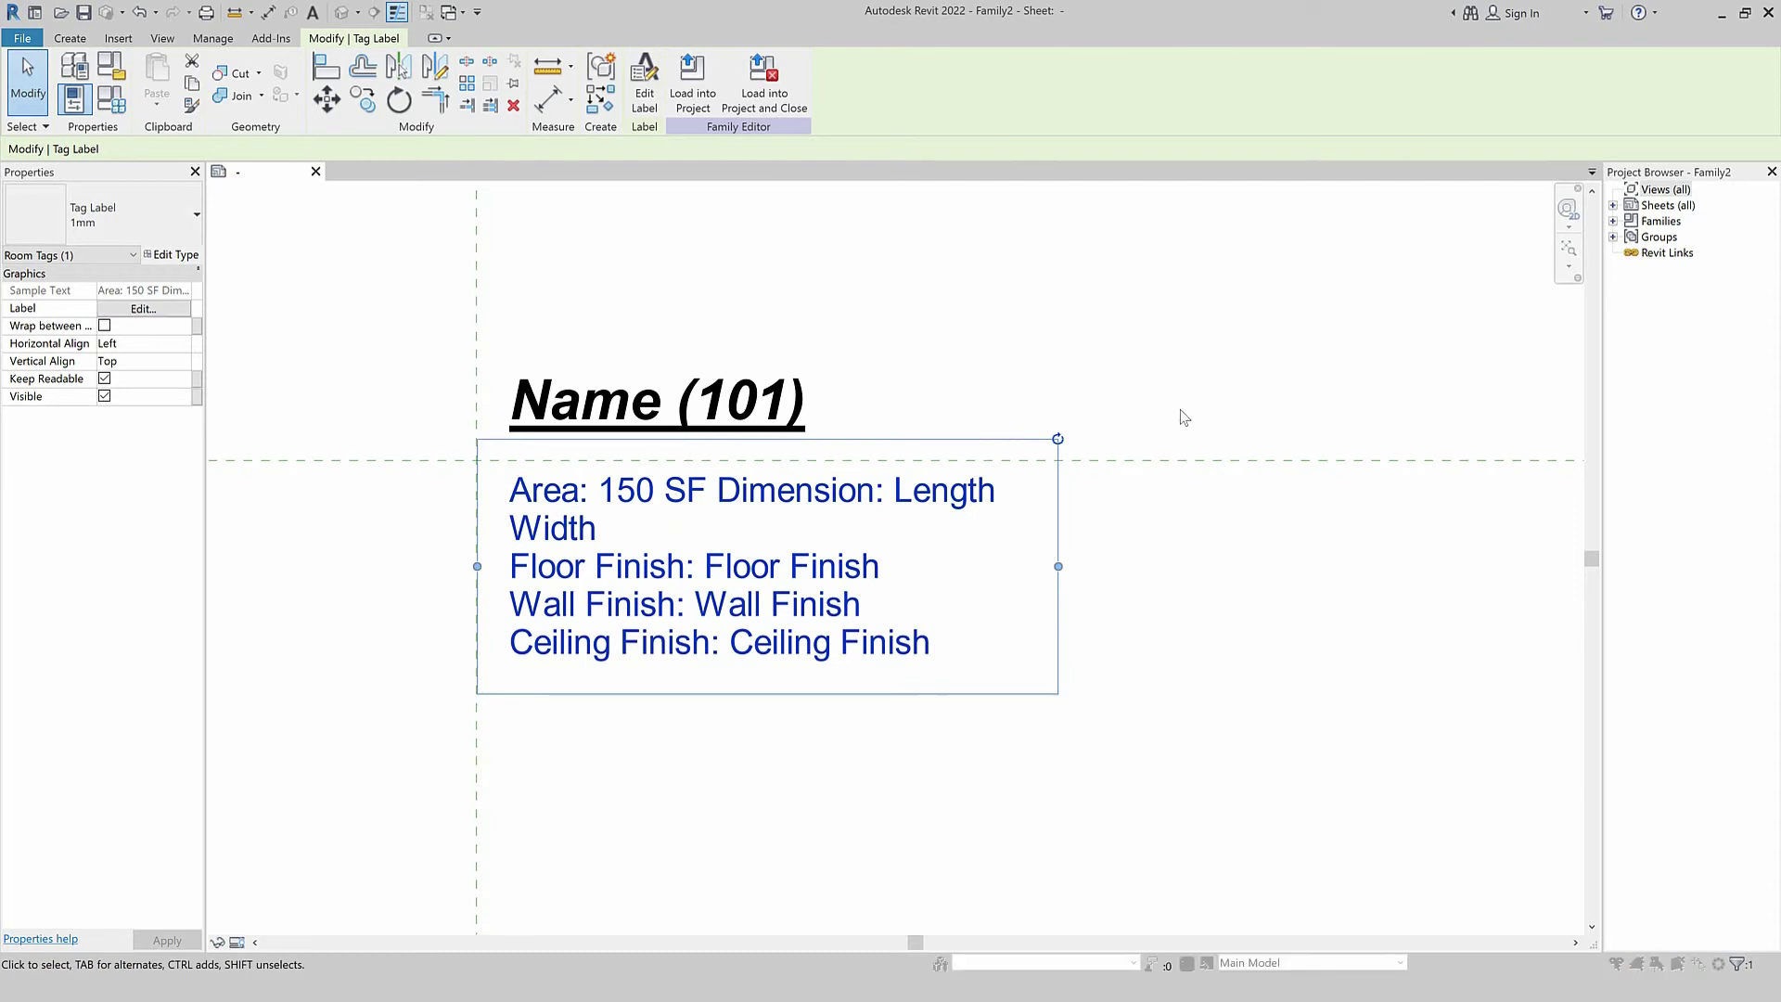
pyautogui.press('Return')
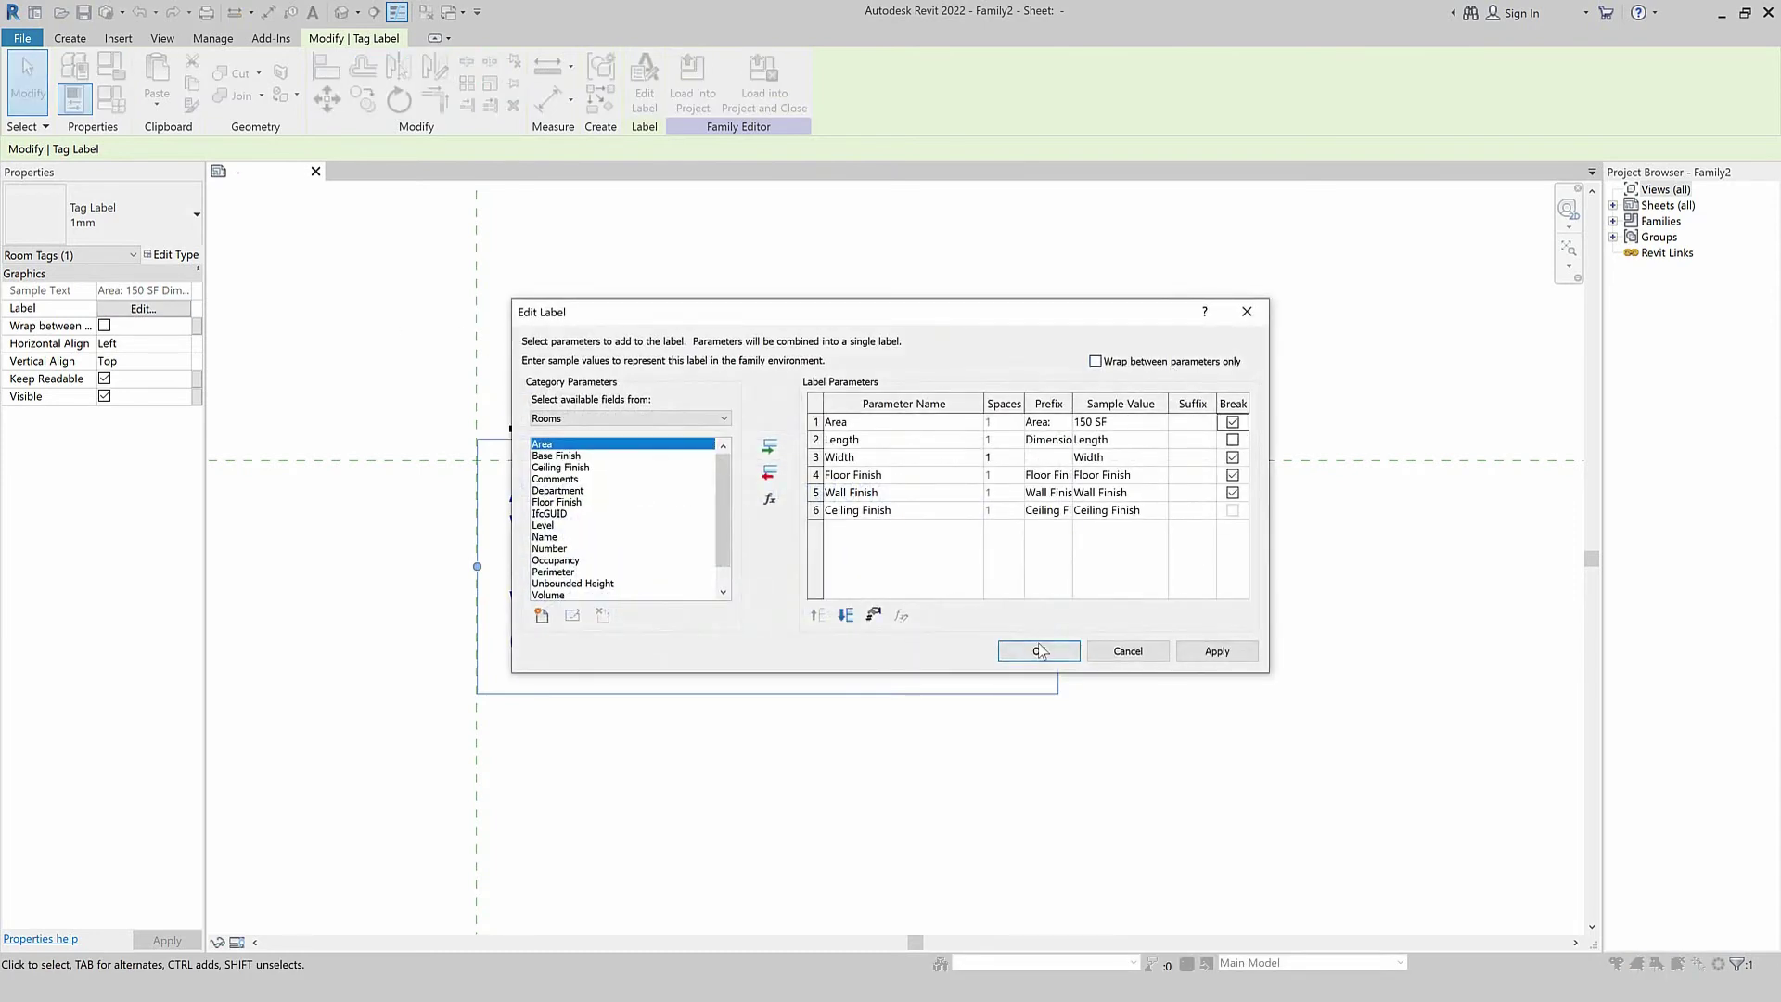
pyautogui.click(1040, 651)
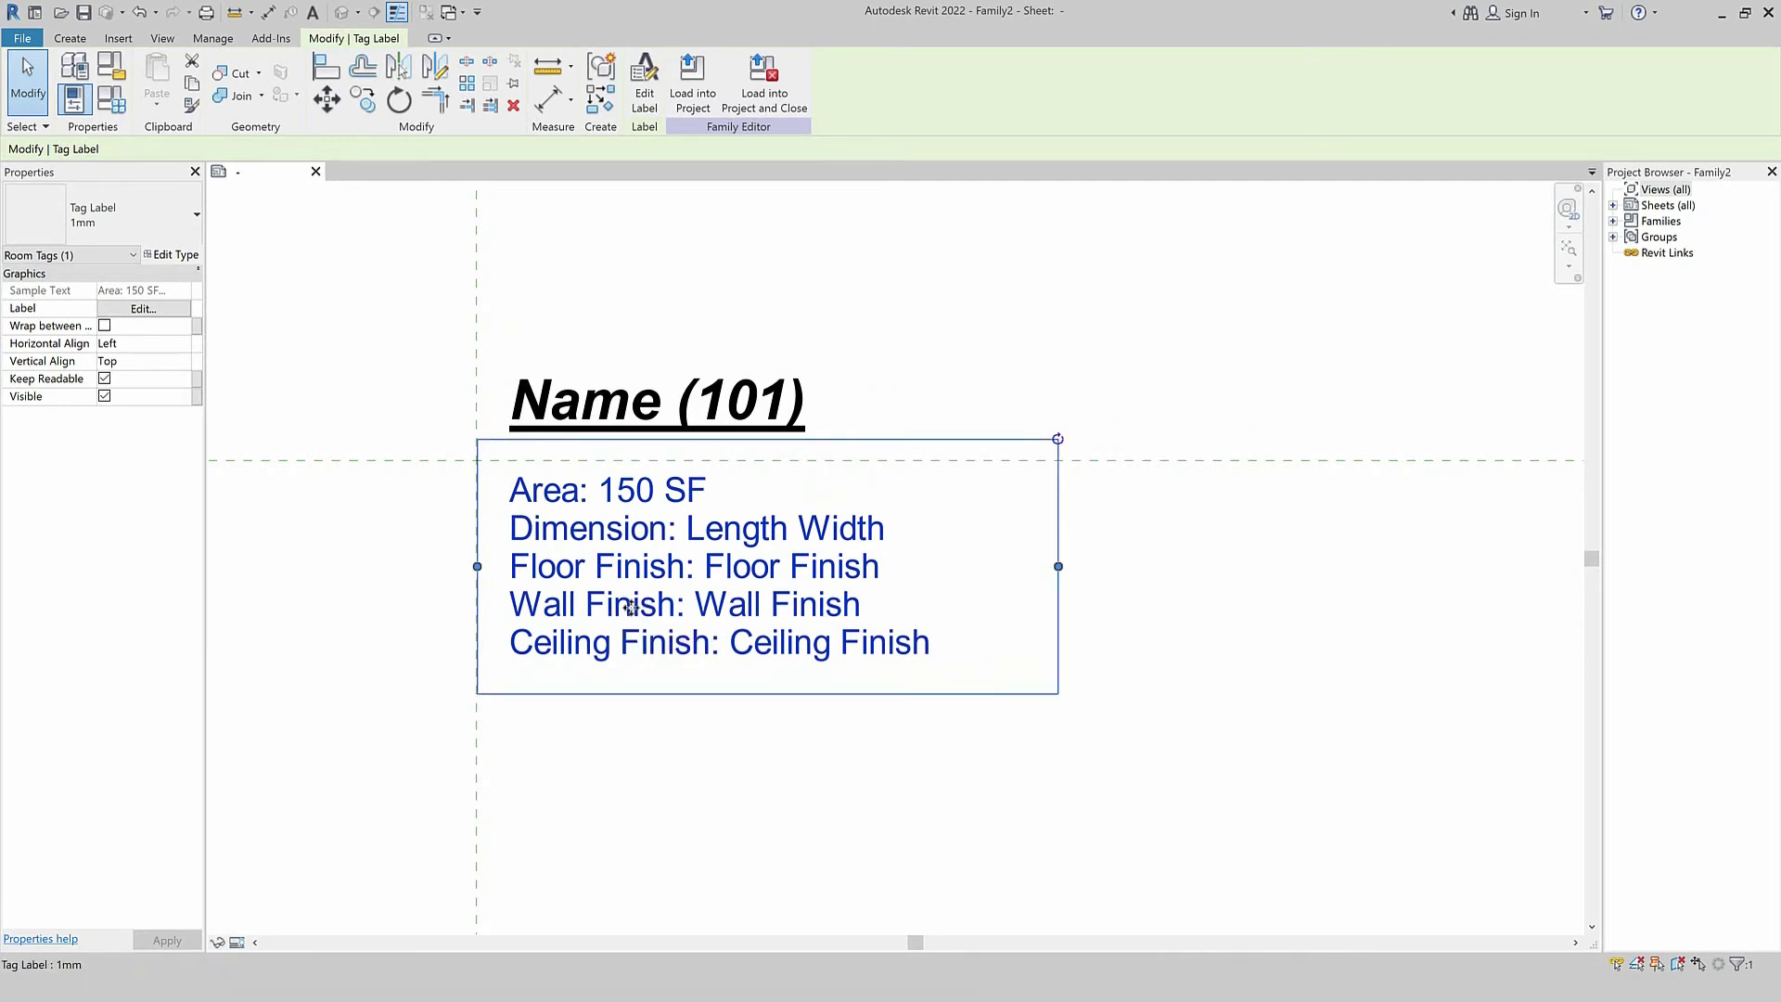
# Nudge the Name and details labels together so Name (101) sits directly above Area.
pyautogui.moveTo(631, 605); pyautogui.dragTo(630, 593)
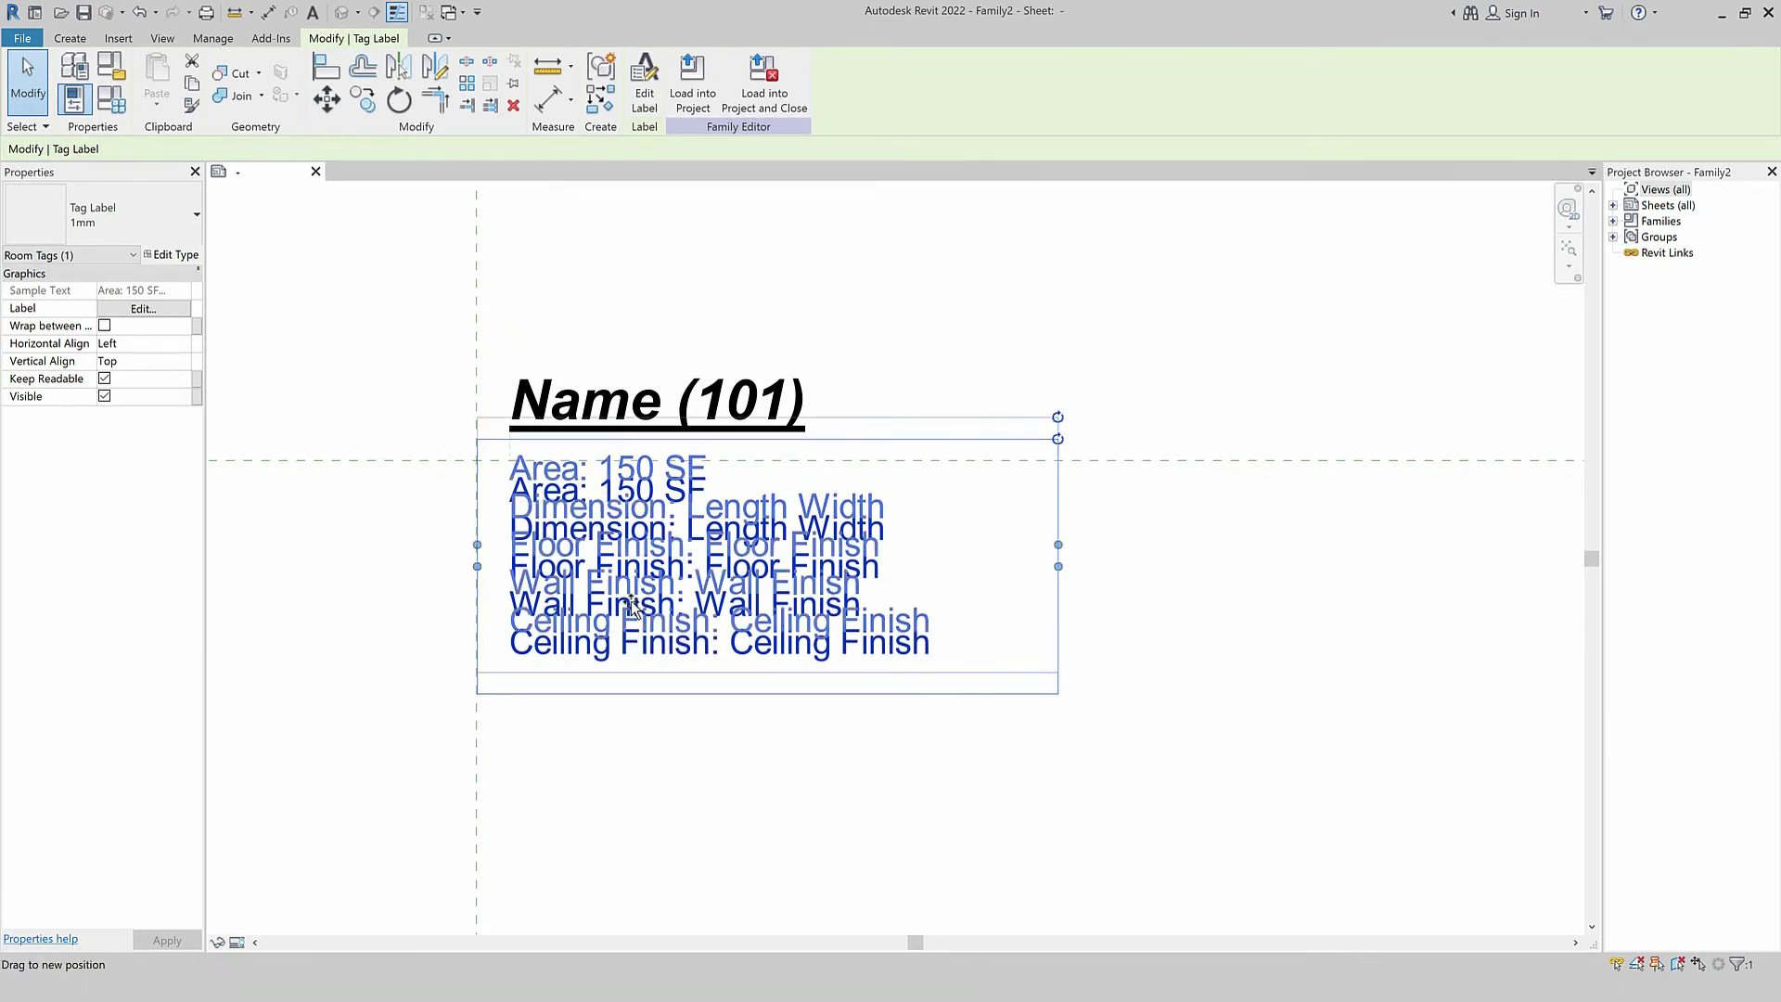
pyautogui.click(652, 703)
pyautogui.click(600, 390)
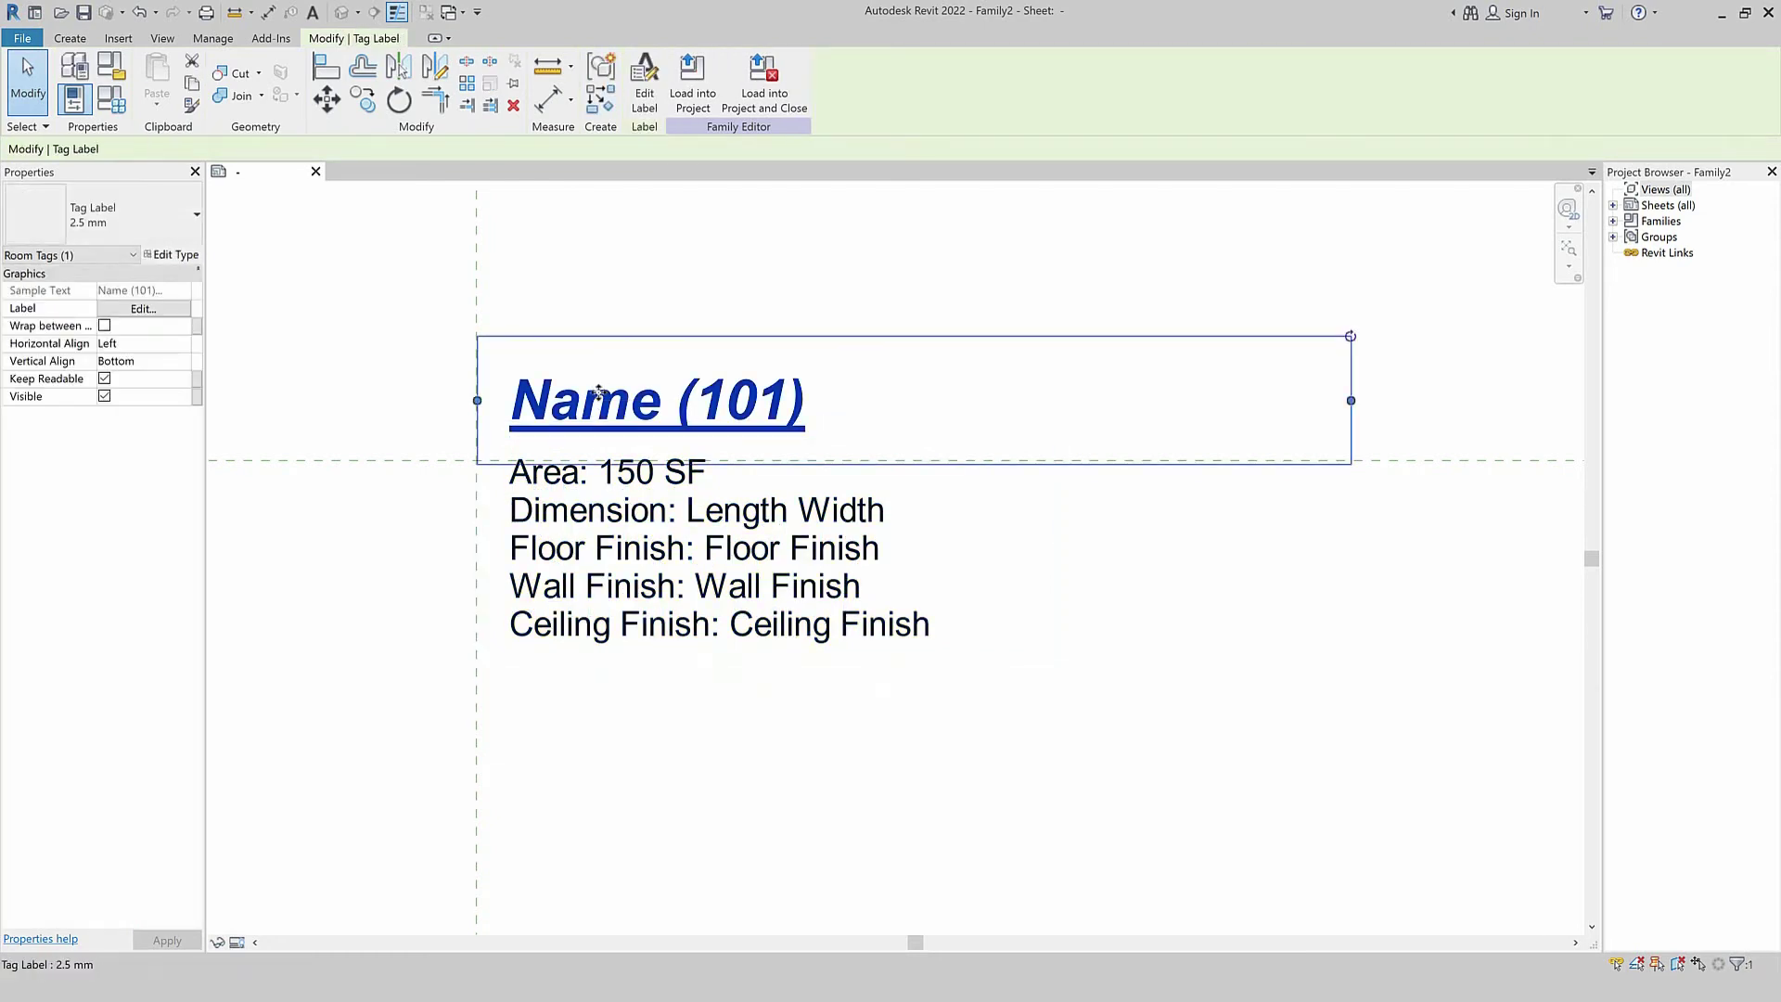
pyautogui.press('Down')
pyautogui.press('Down')
pyautogui.press('Down')
pyautogui.click(599, 648)
pyautogui.press('Down')
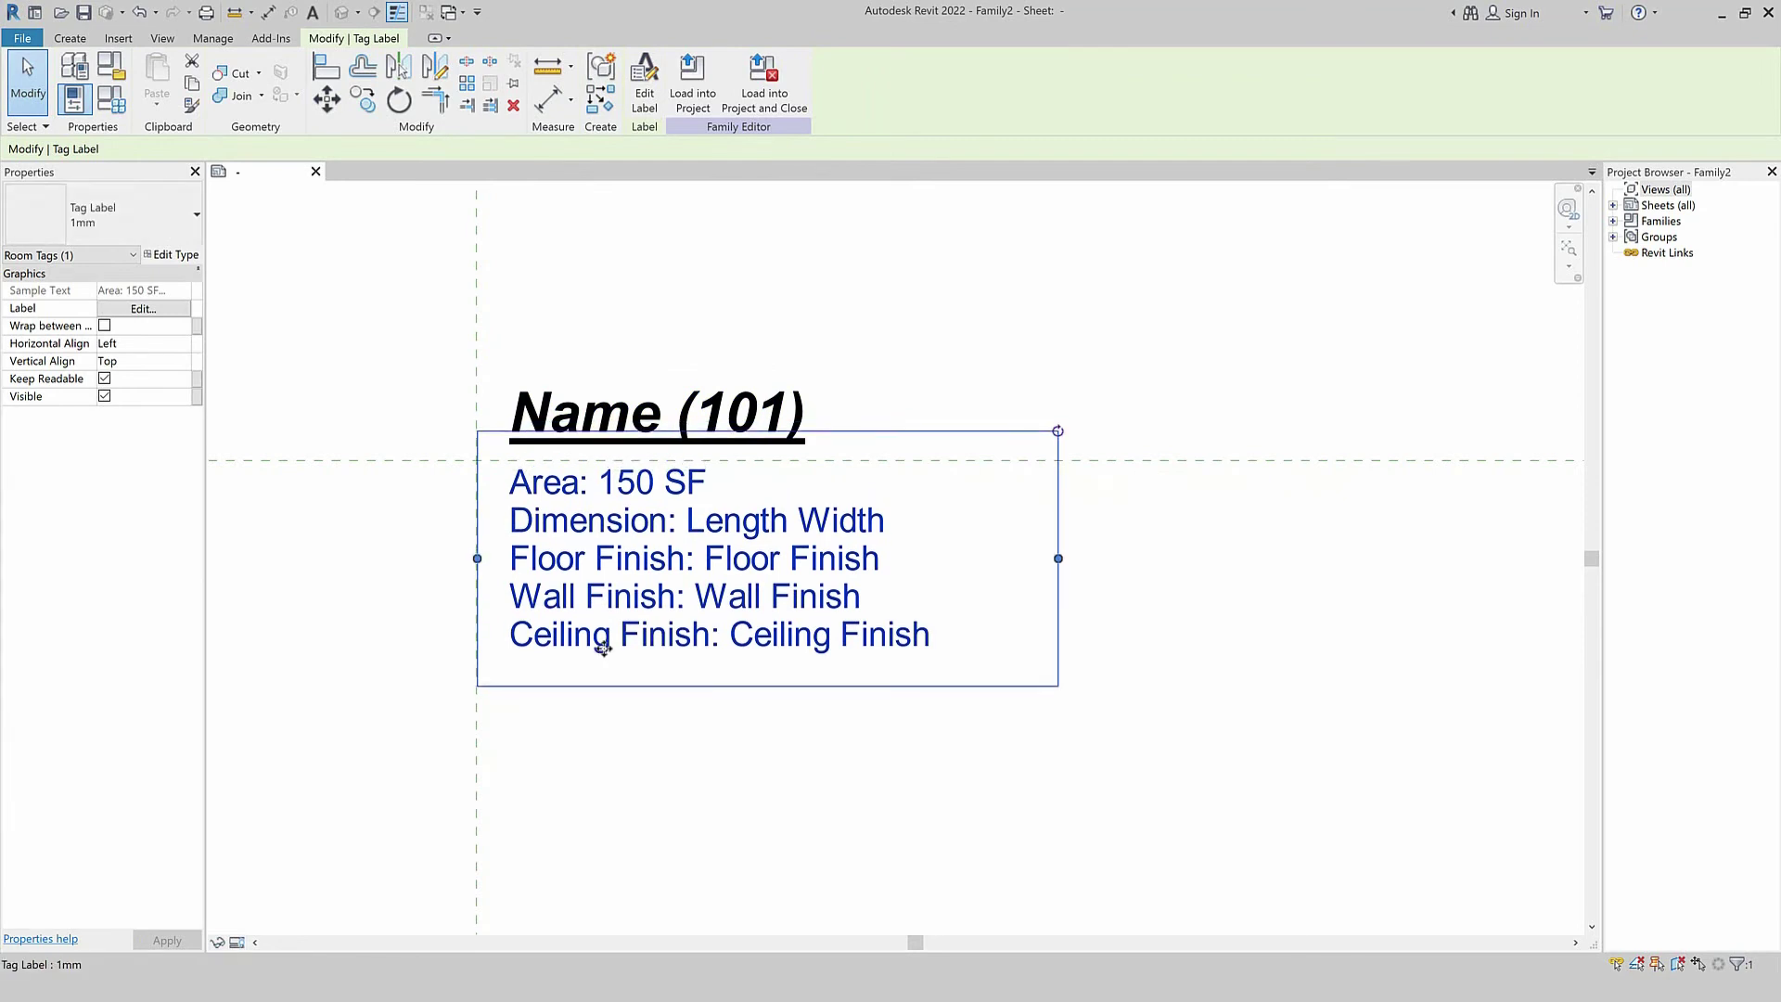
pyautogui.click(686, 772)
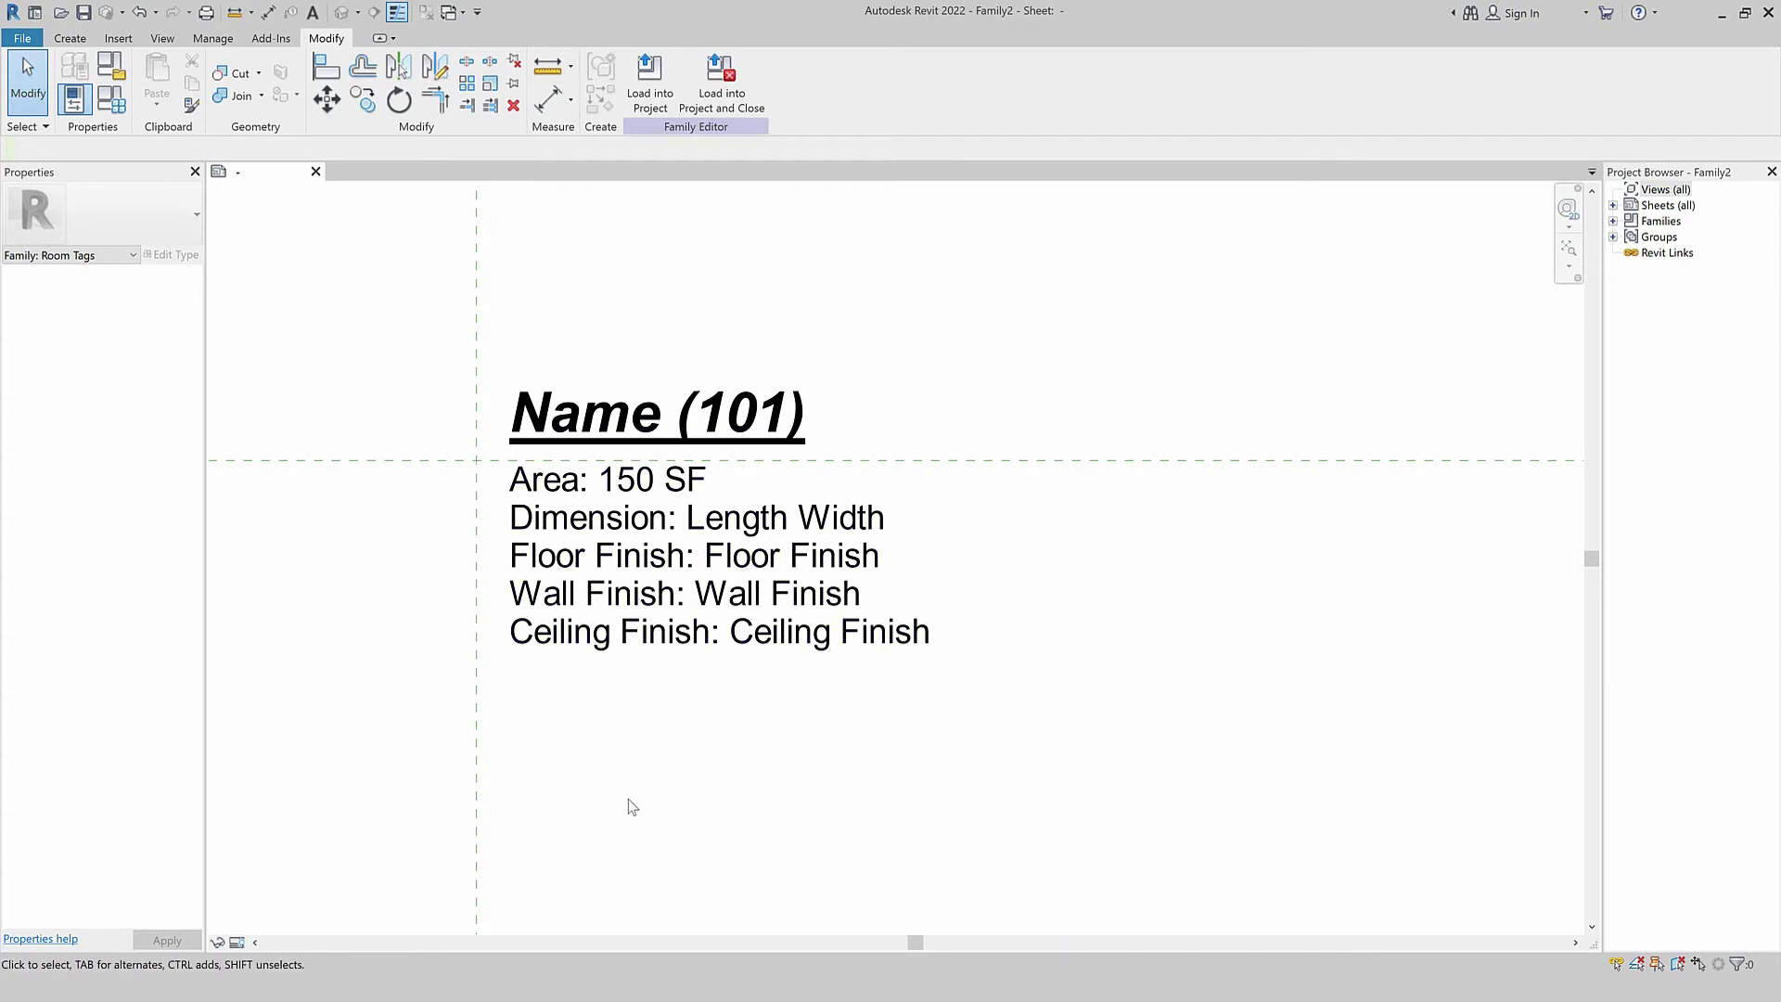
# Create a new project from the Metric-Architectural Template.
pyautogui.click(19, 40)
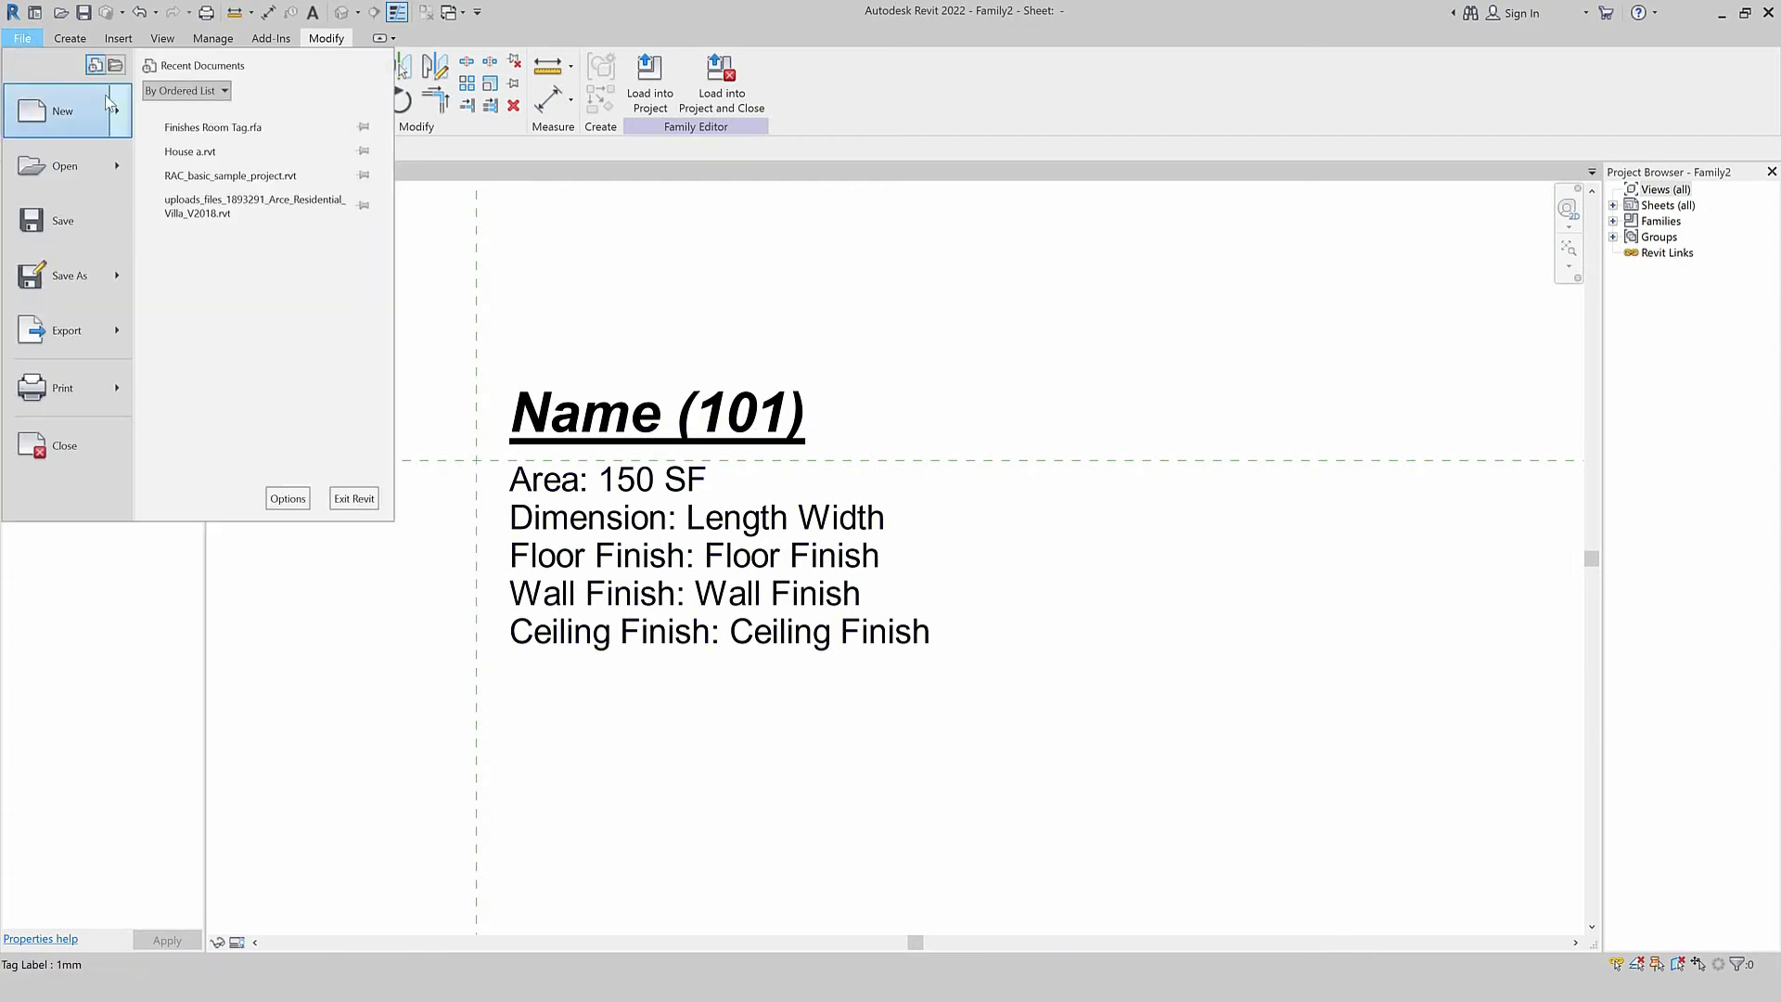
pyautogui.moveTo(69, 109)
pyautogui.click(190, 118)
pyautogui.click(816, 458)
pyautogui.click(815, 545)
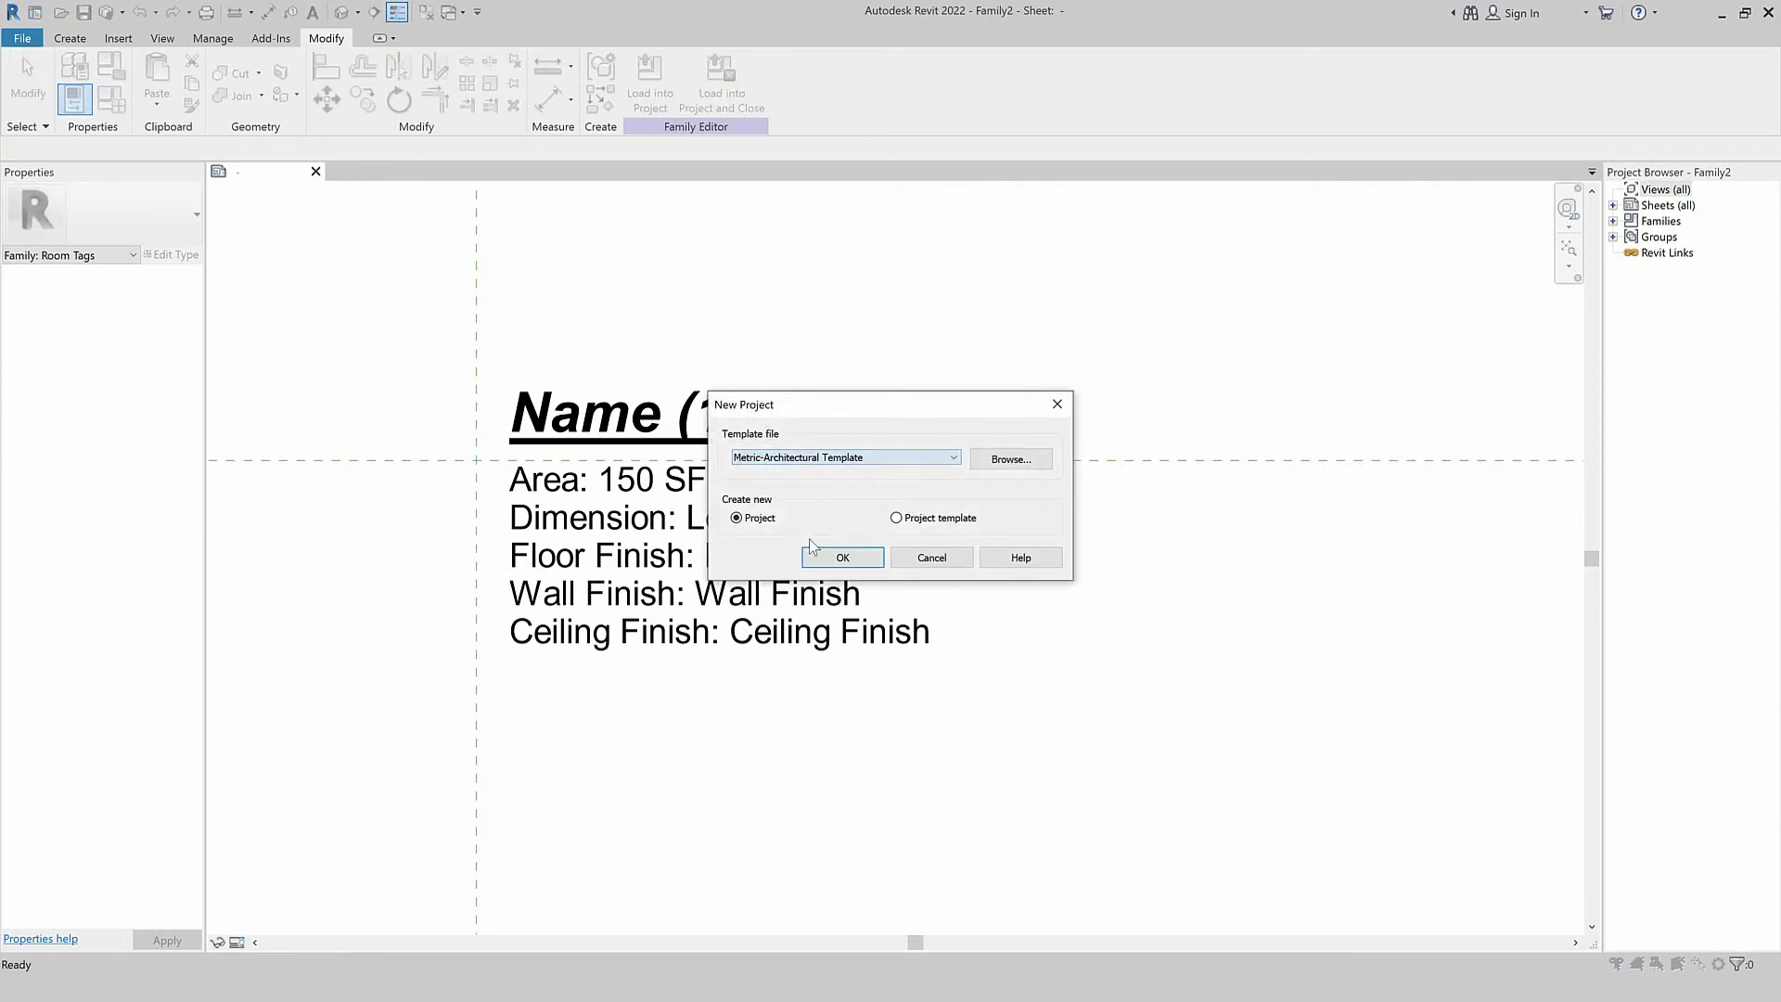
pyautogui.click(842, 557)
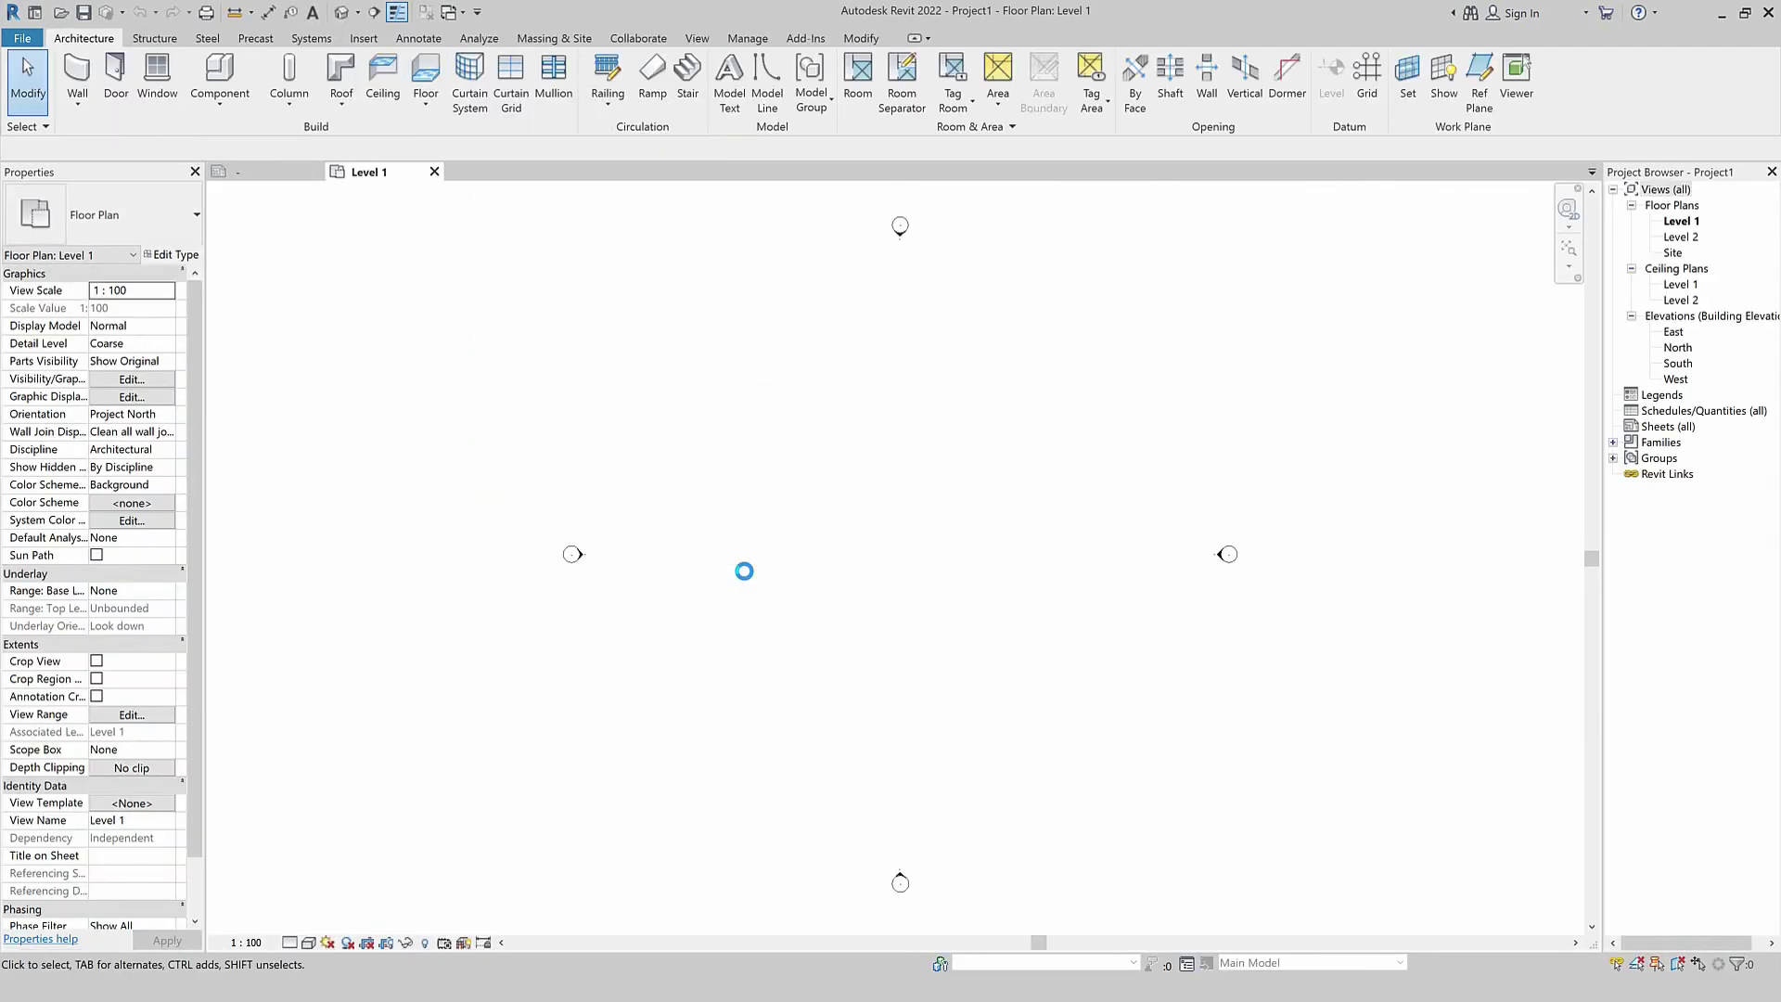
# Save the room tag family as 01-Finishes Room Tag.rfa in the 01-Project folder.
pyautogui.click(263, 172)
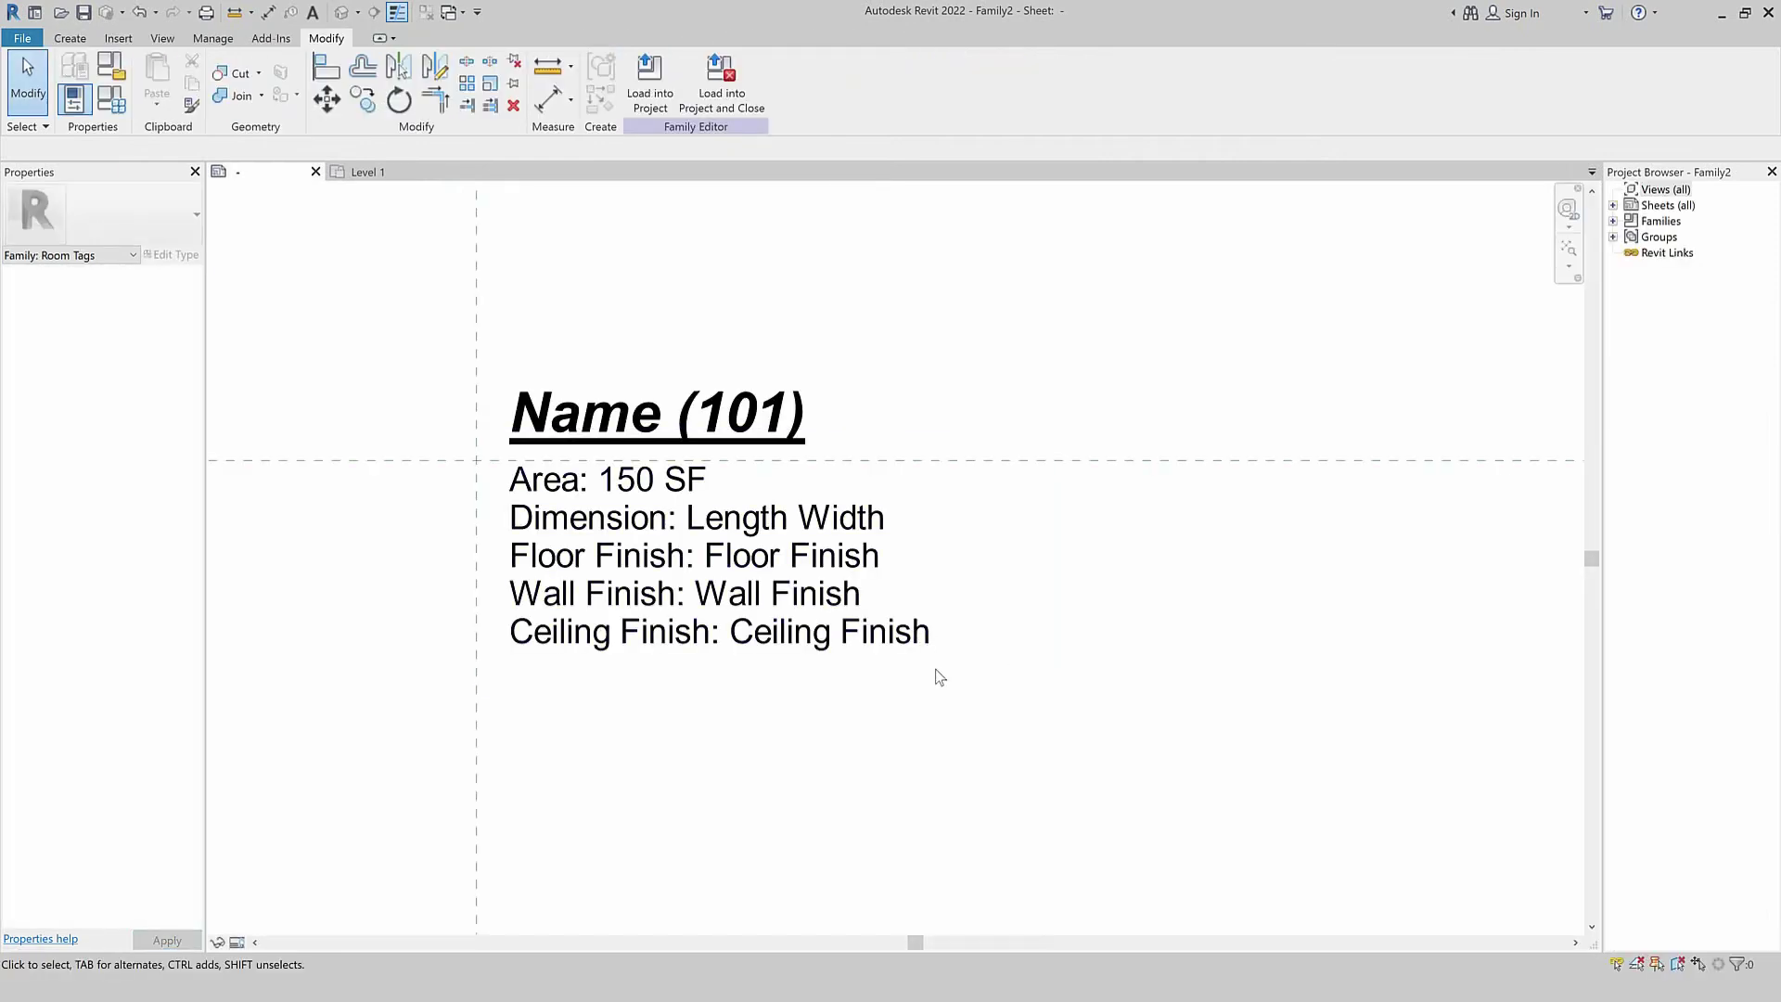
pyautogui.hotkey('ctrl', 's')
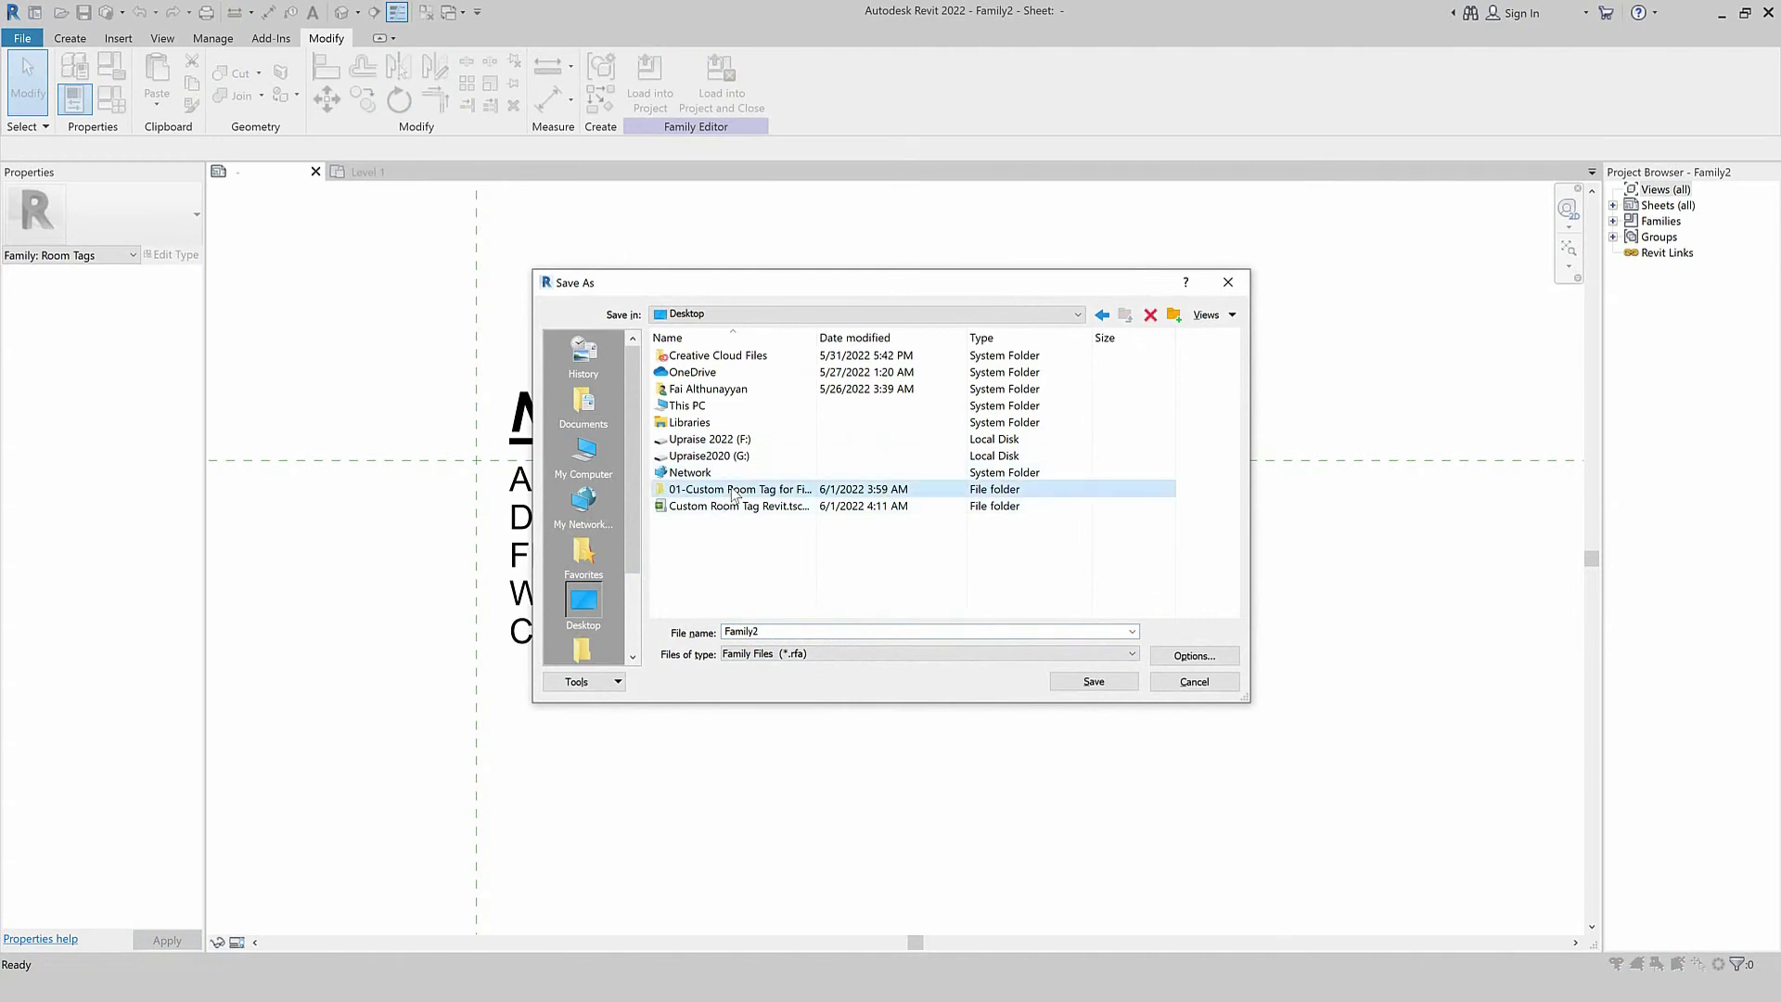
pyautogui.doubleClick(732, 494)
pyautogui.doubleClick(700, 356)
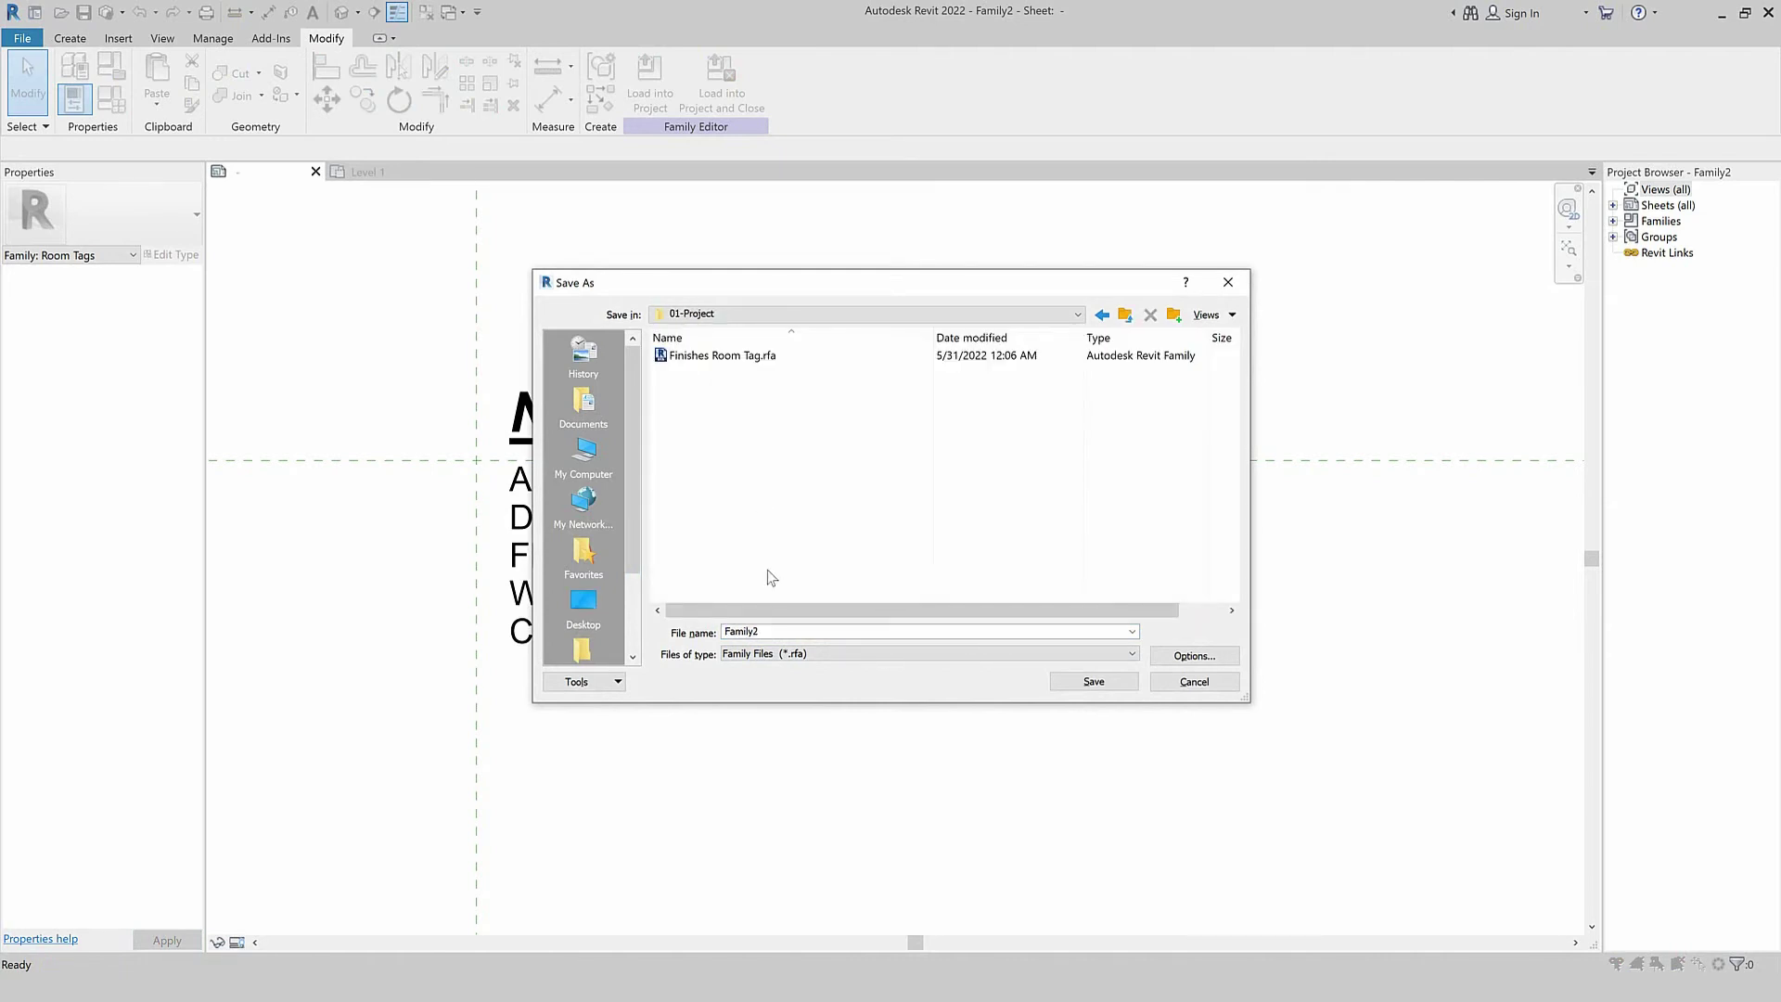
pyautogui.click(719, 357)
pyautogui.click(728, 633)
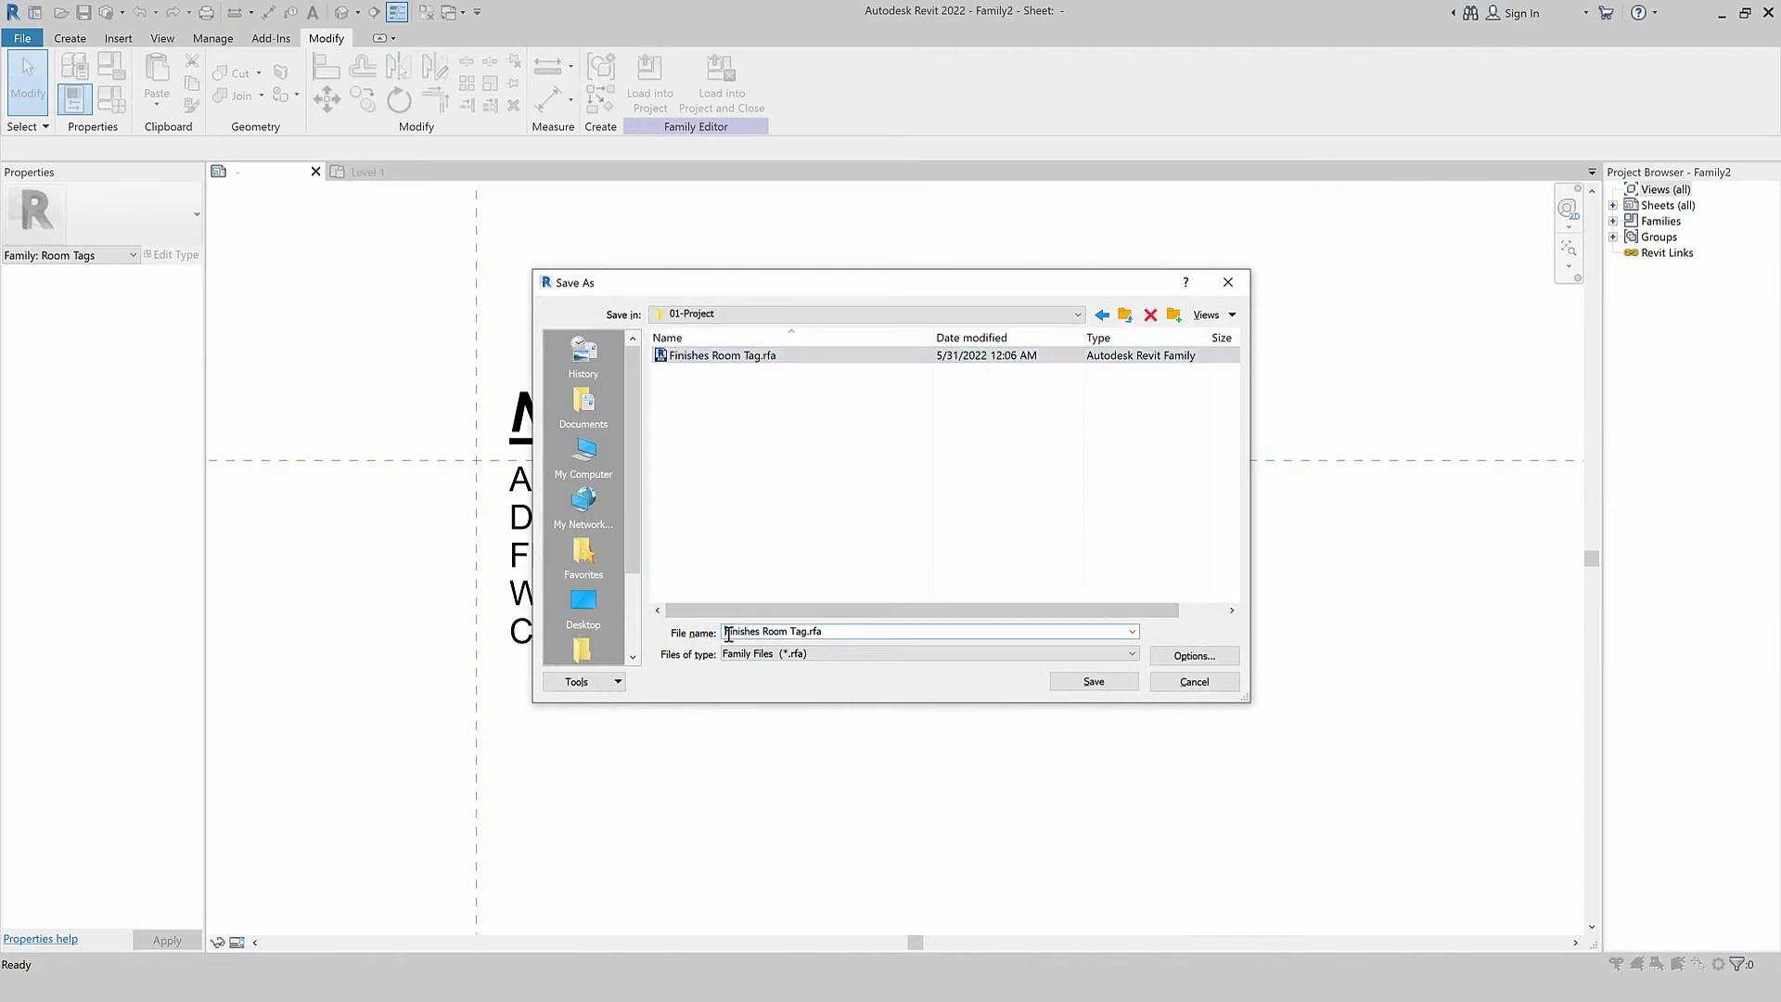
pyautogui.write('01')
pyautogui.write('-')
pyautogui.click(1093, 680)
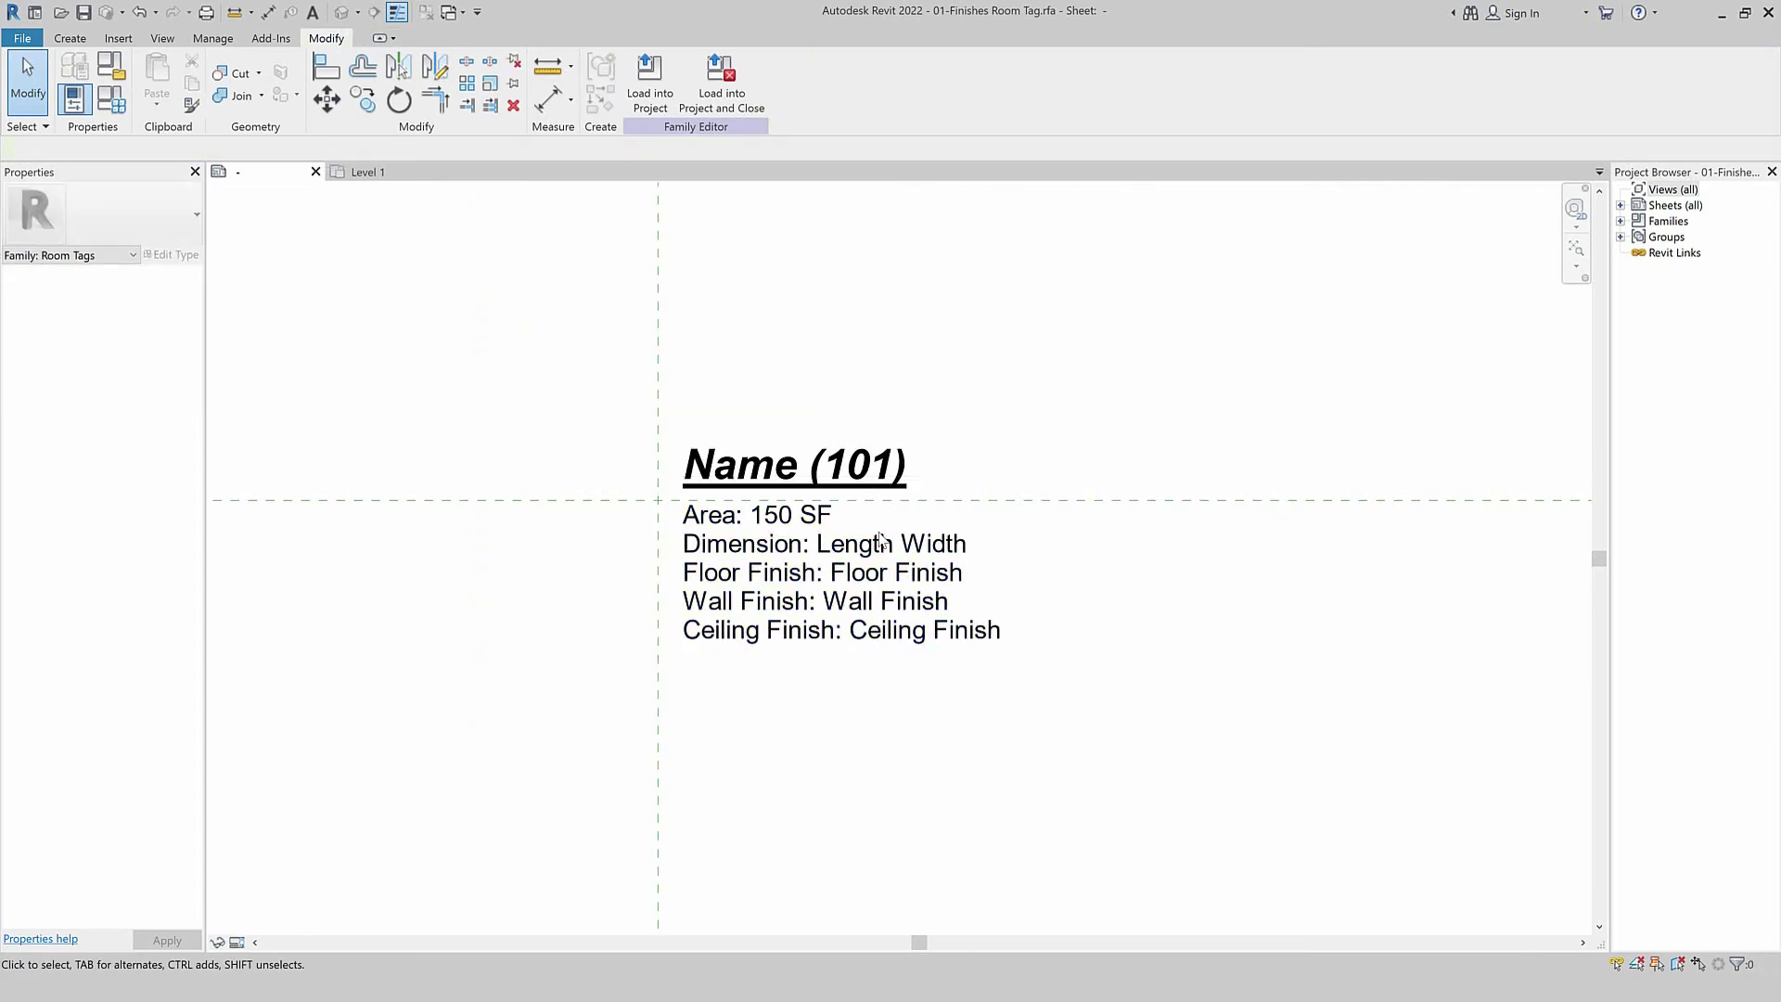
pyautogui.click(964, 632)
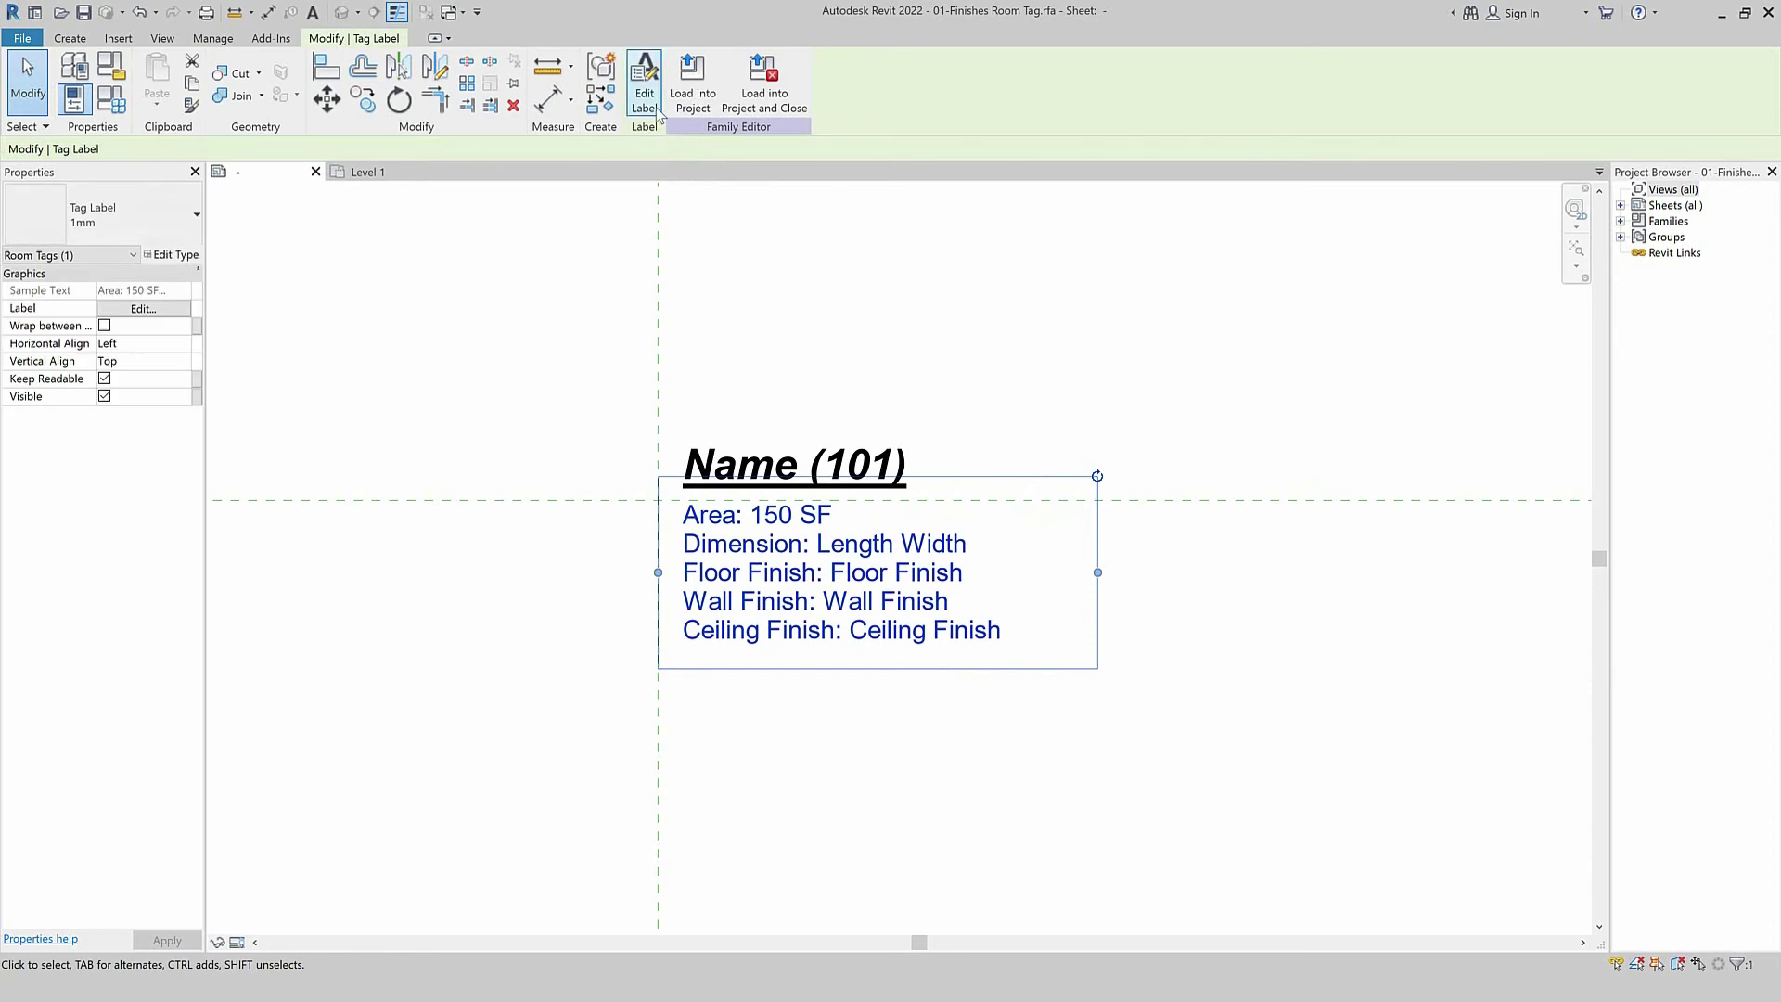
# Add an 'X' suffix to Length so the label reads 'Dimension: Length X Width'.
pyautogui.click(159, 312)
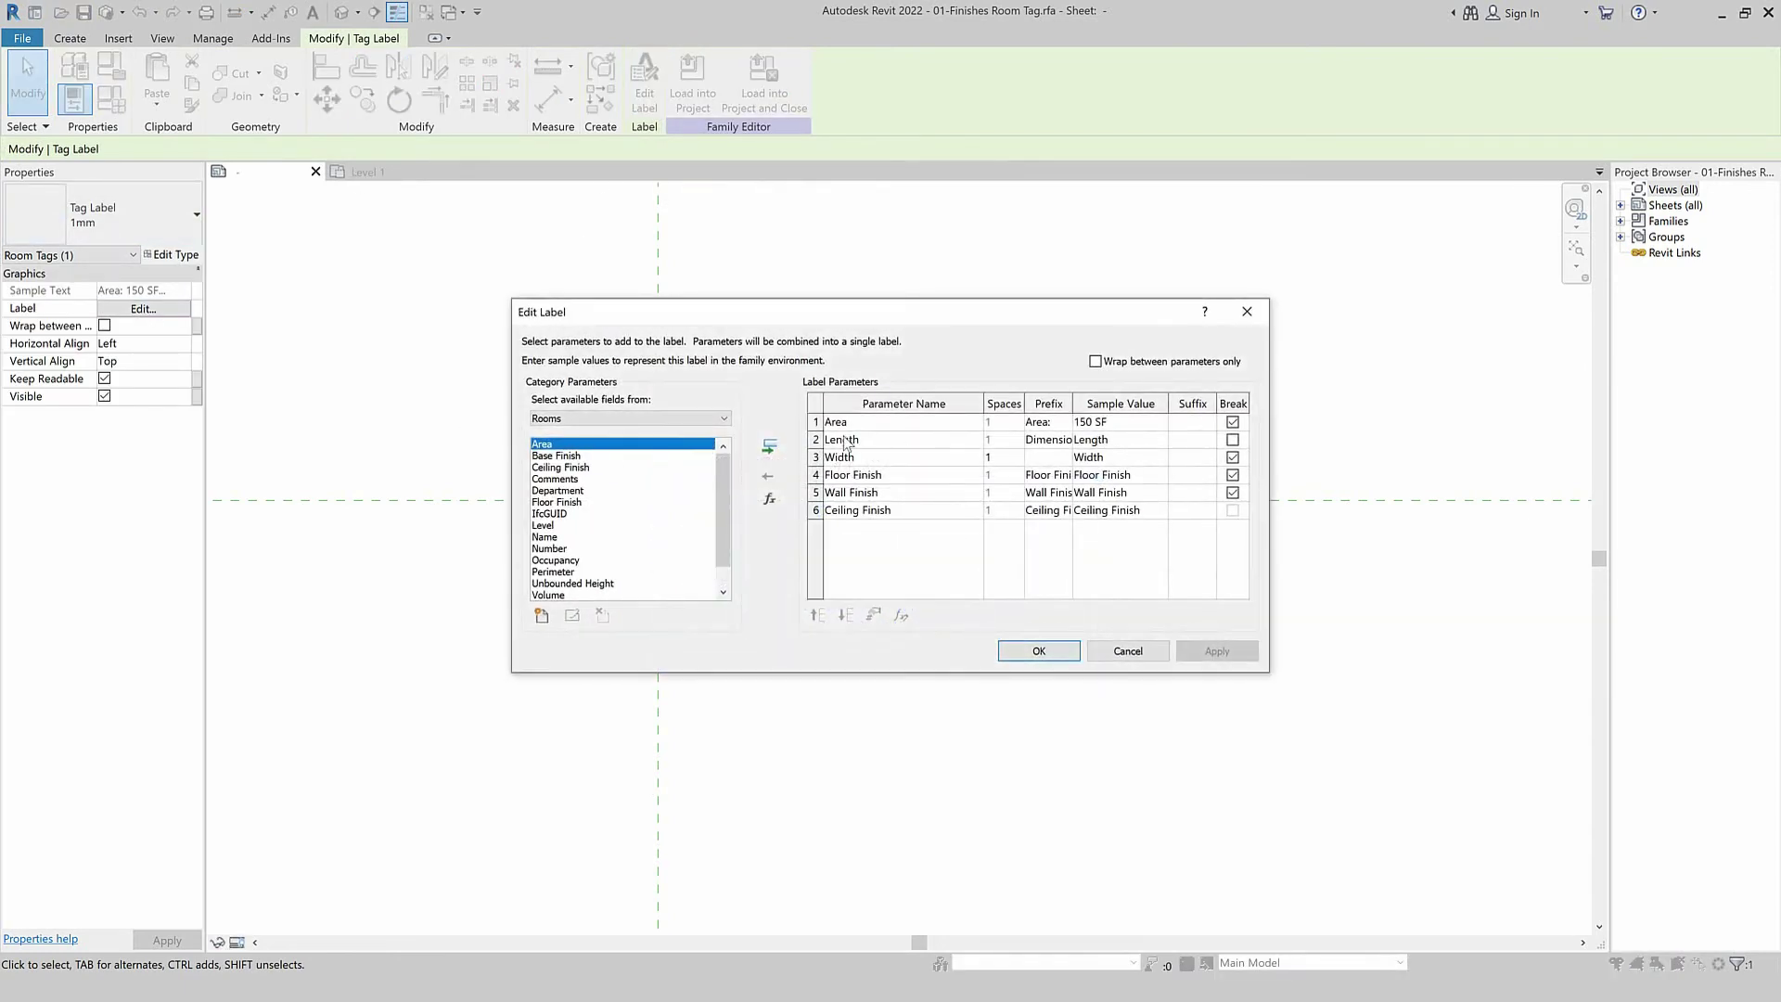
pyautogui.click(1185, 442)
pyautogui.click(1039, 650)
pyautogui.click(911, 786)
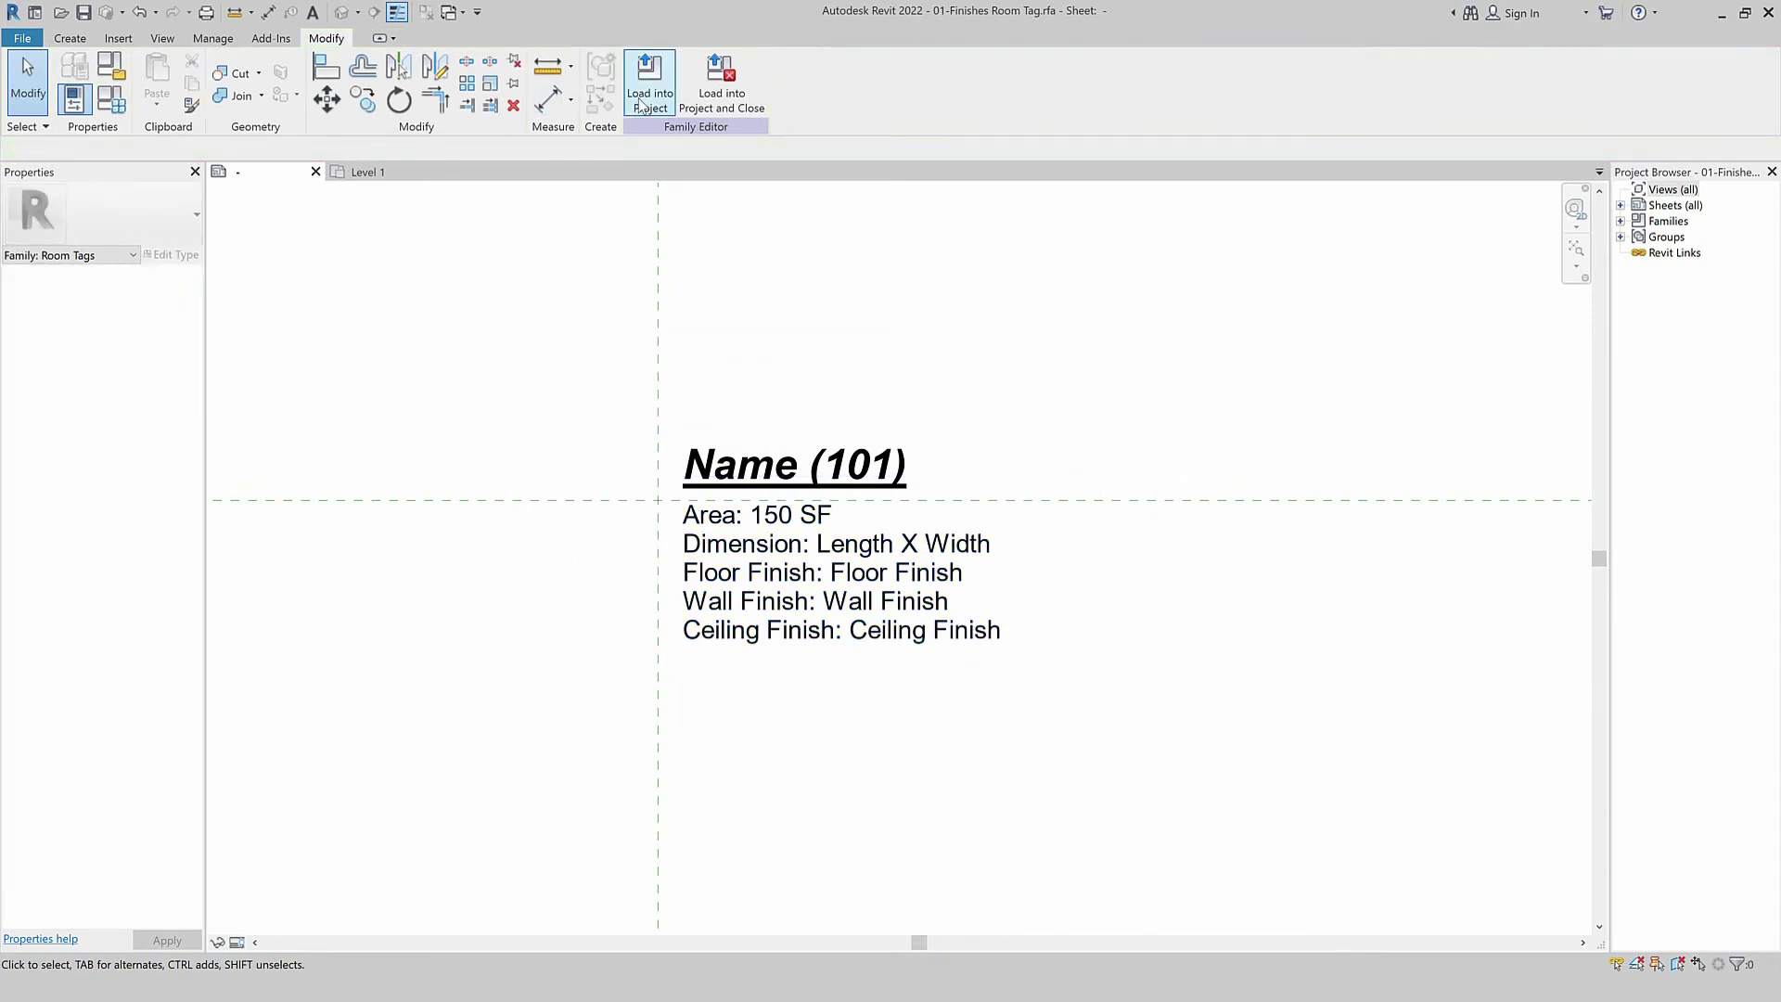
pyautogui.click(640, 105)
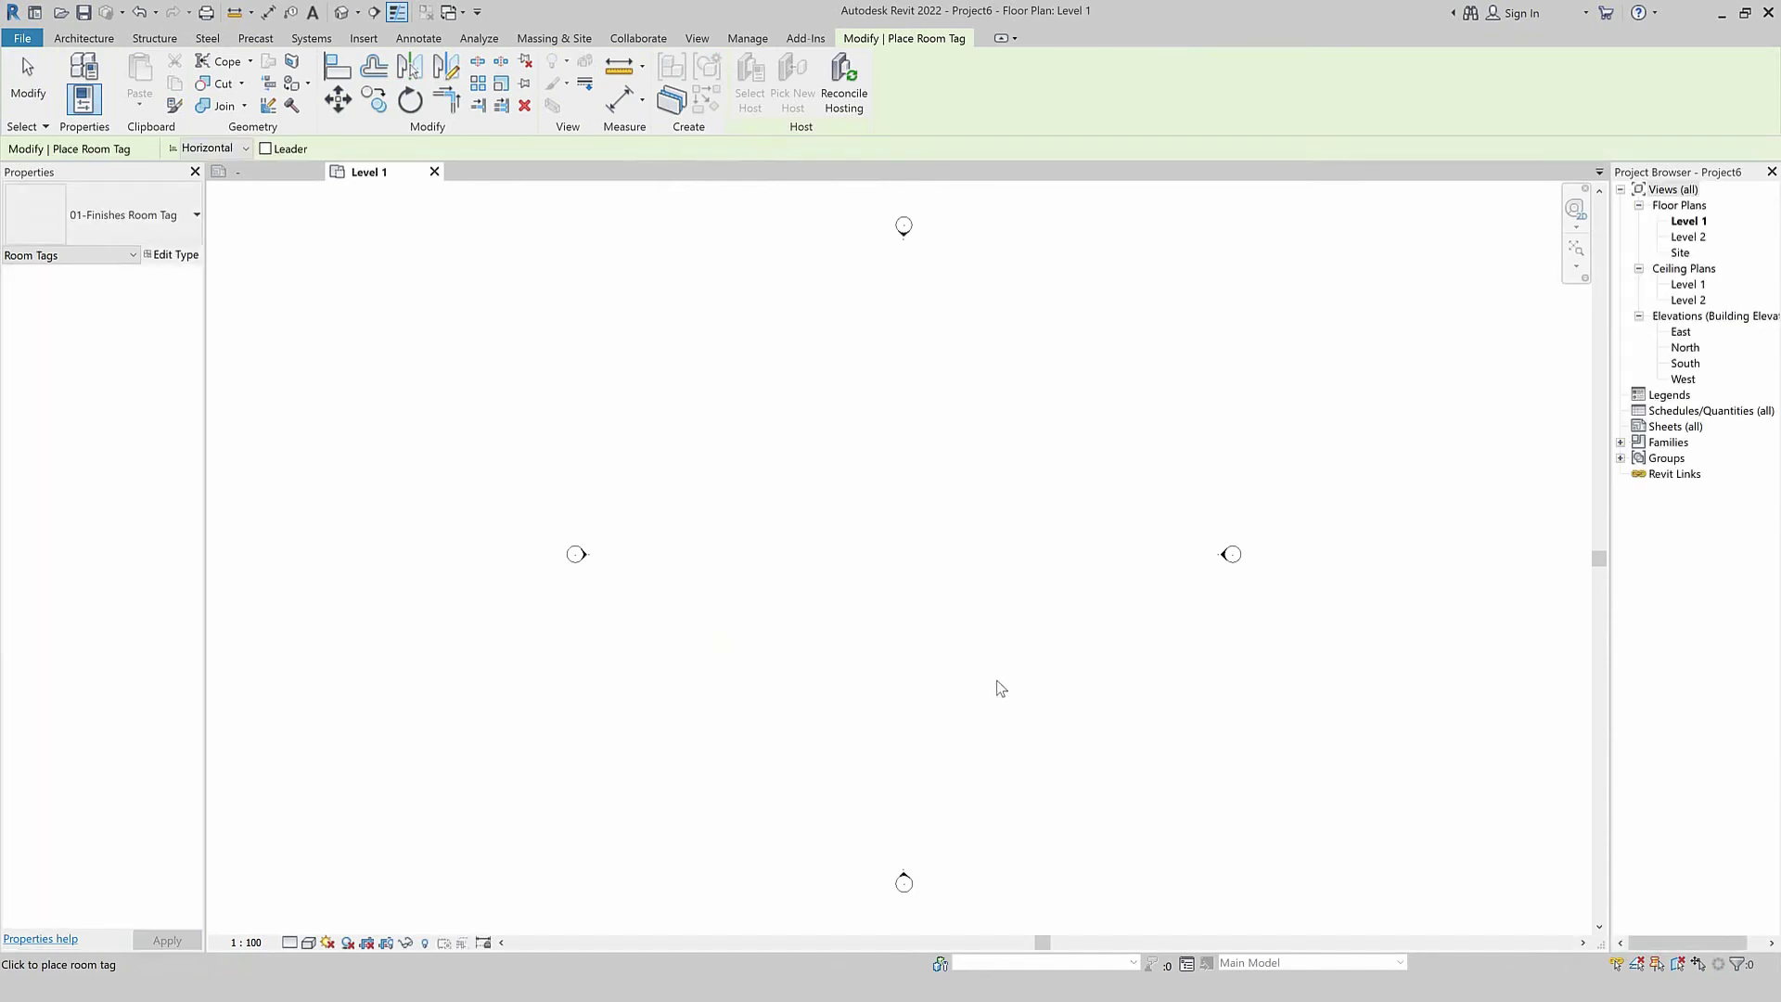
# Set the project's length unit format to meters and end room tag placement.
pyautogui.press('u')
pyautogui.press('n')
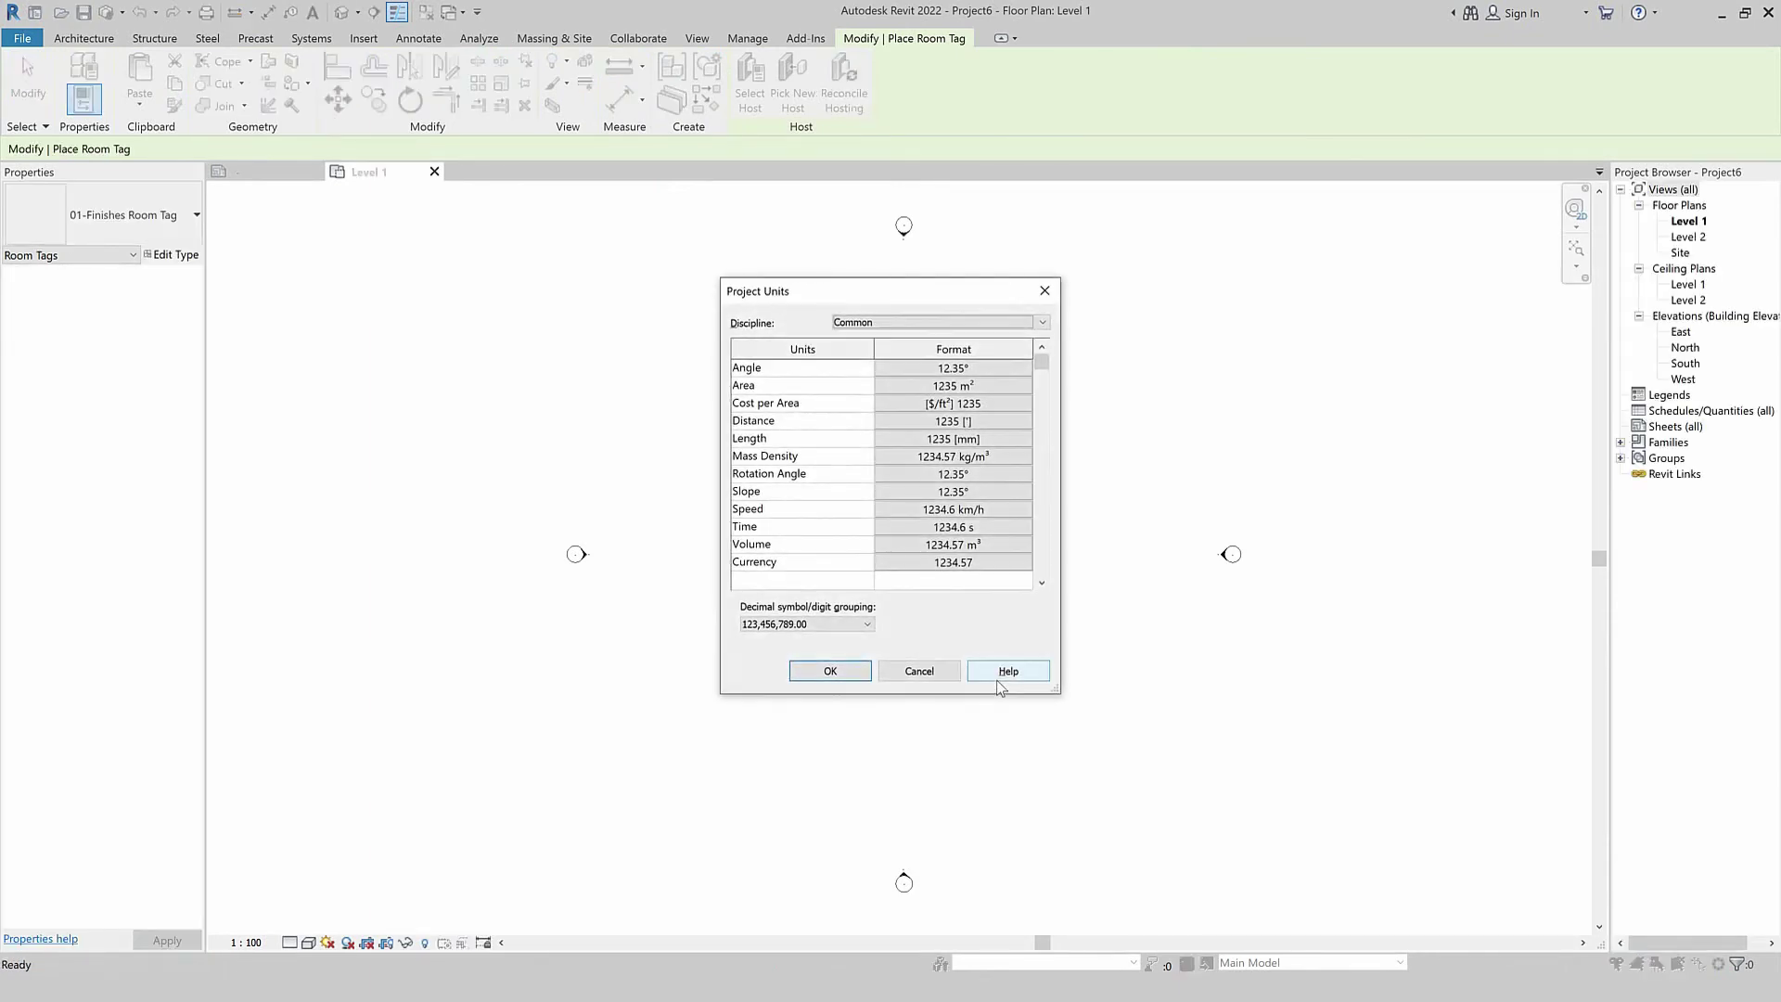
pyautogui.click(983, 432)
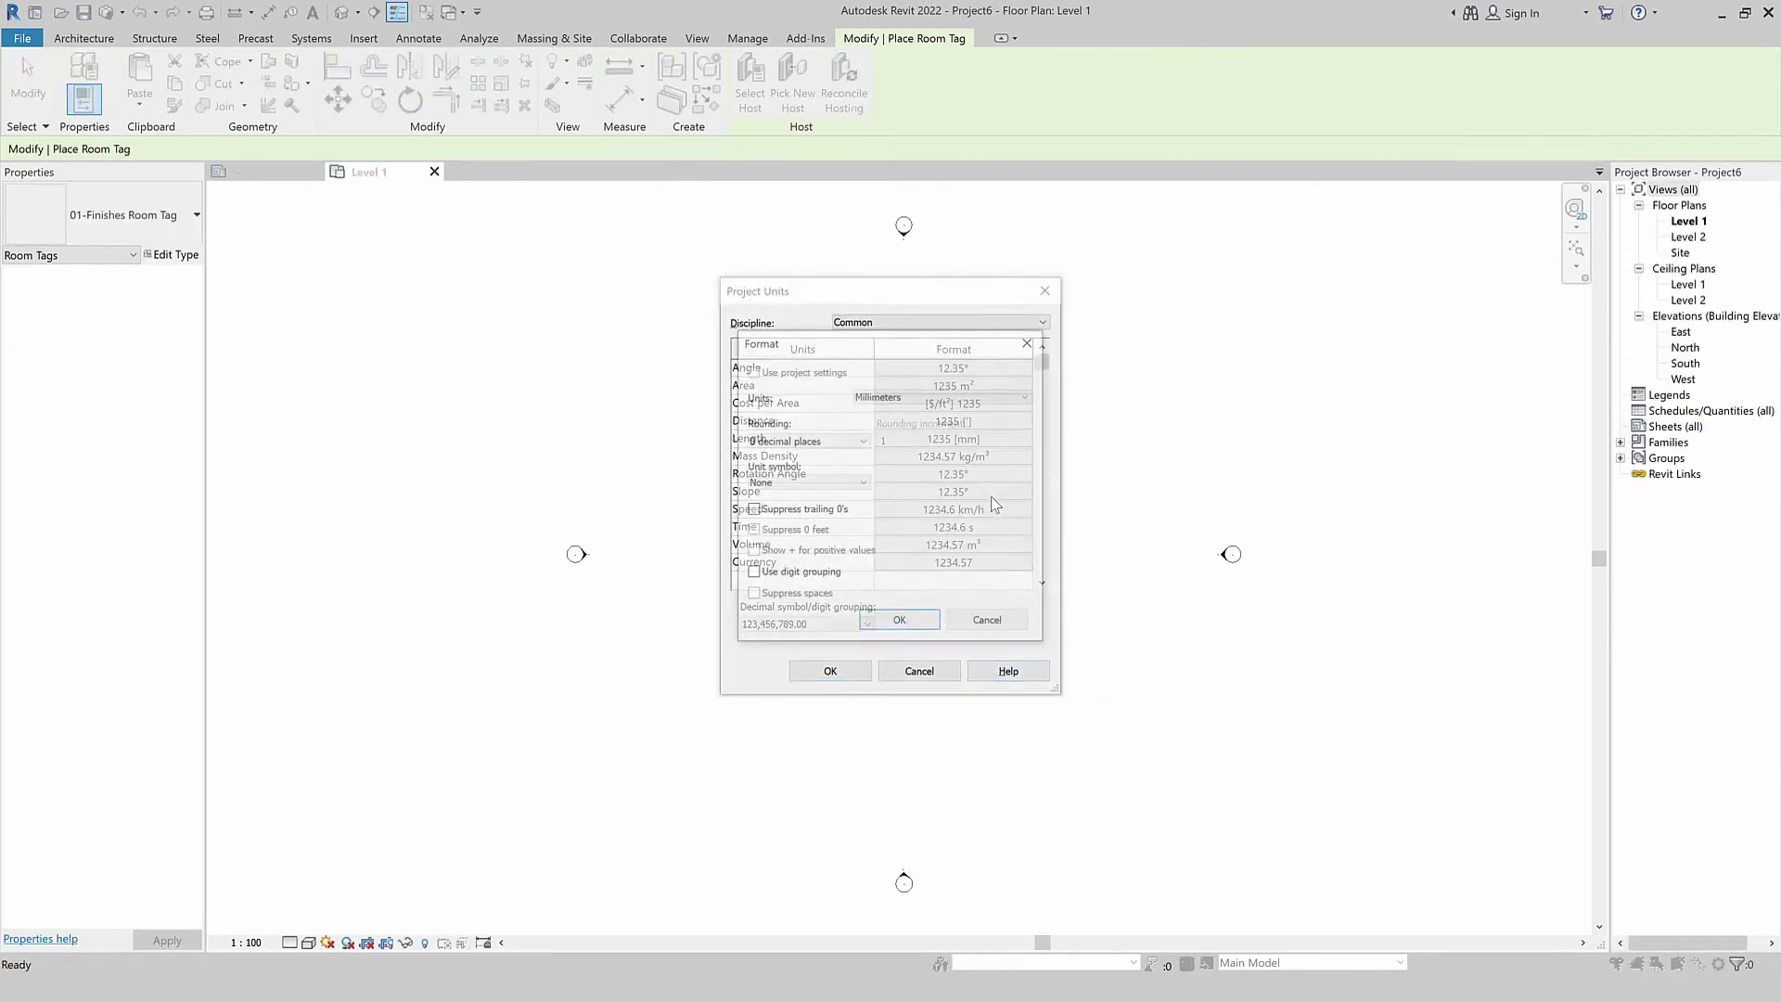
pyautogui.click(939, 397)
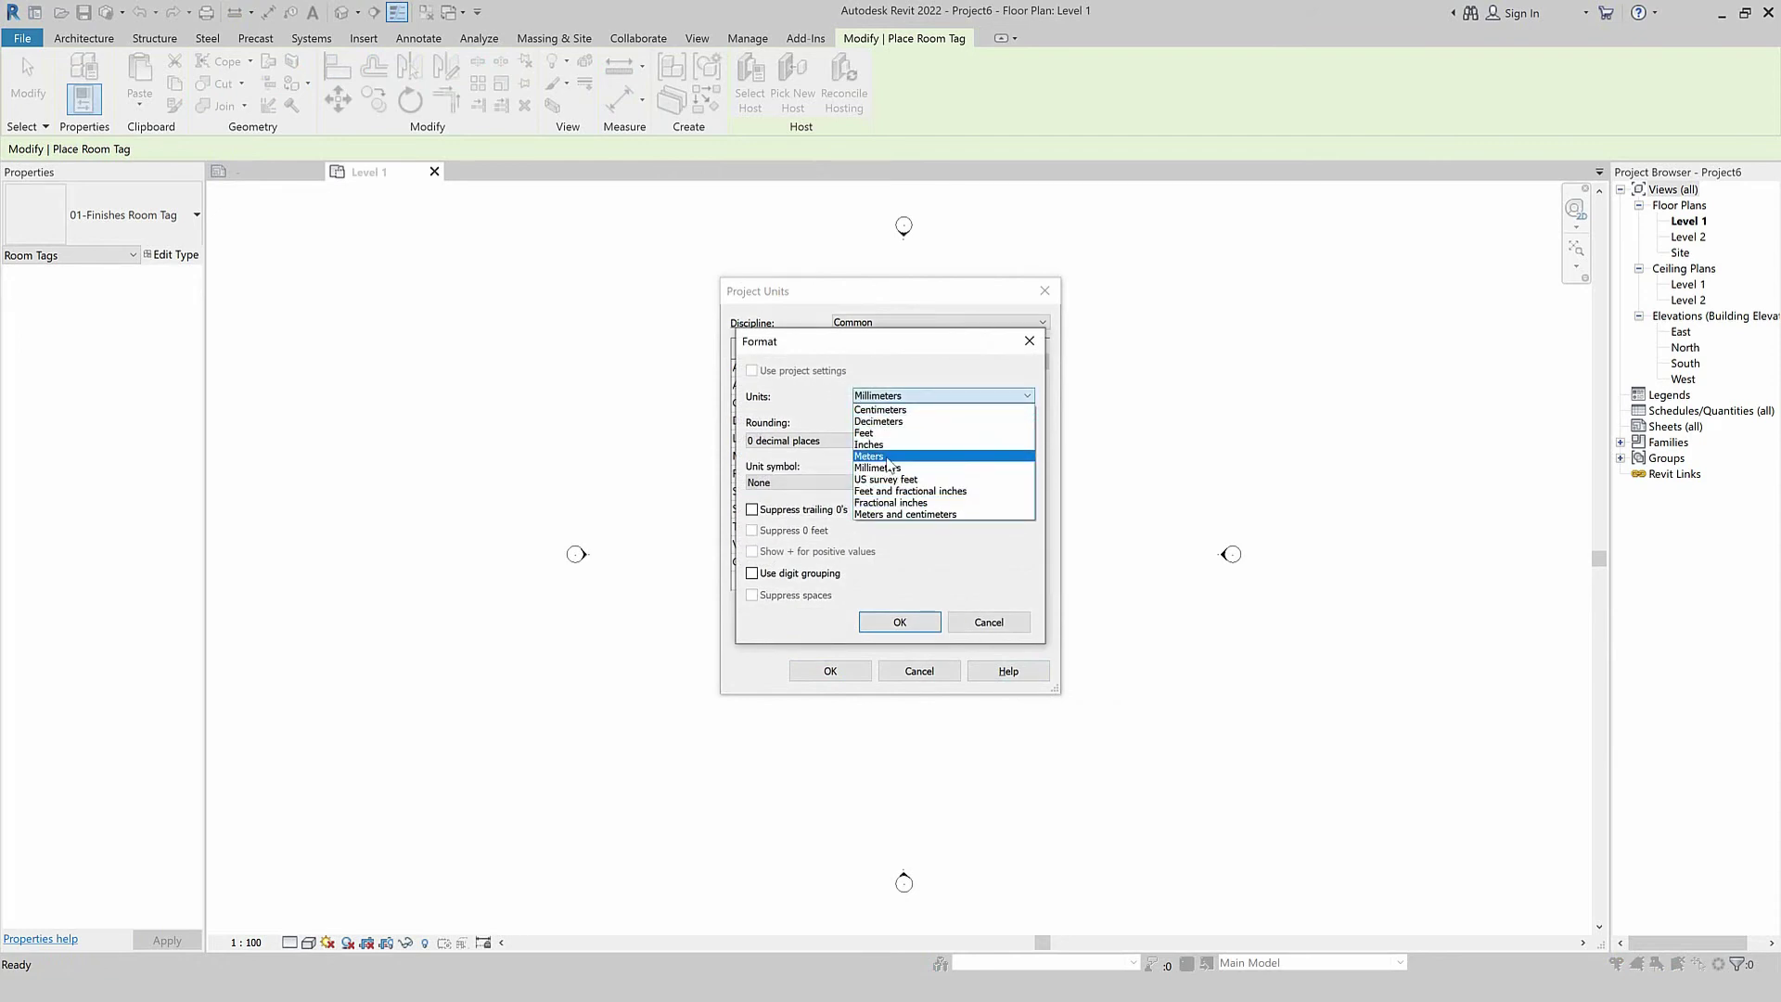
pyautogui.click(887, 456)
pyautogui.click(892, 622)
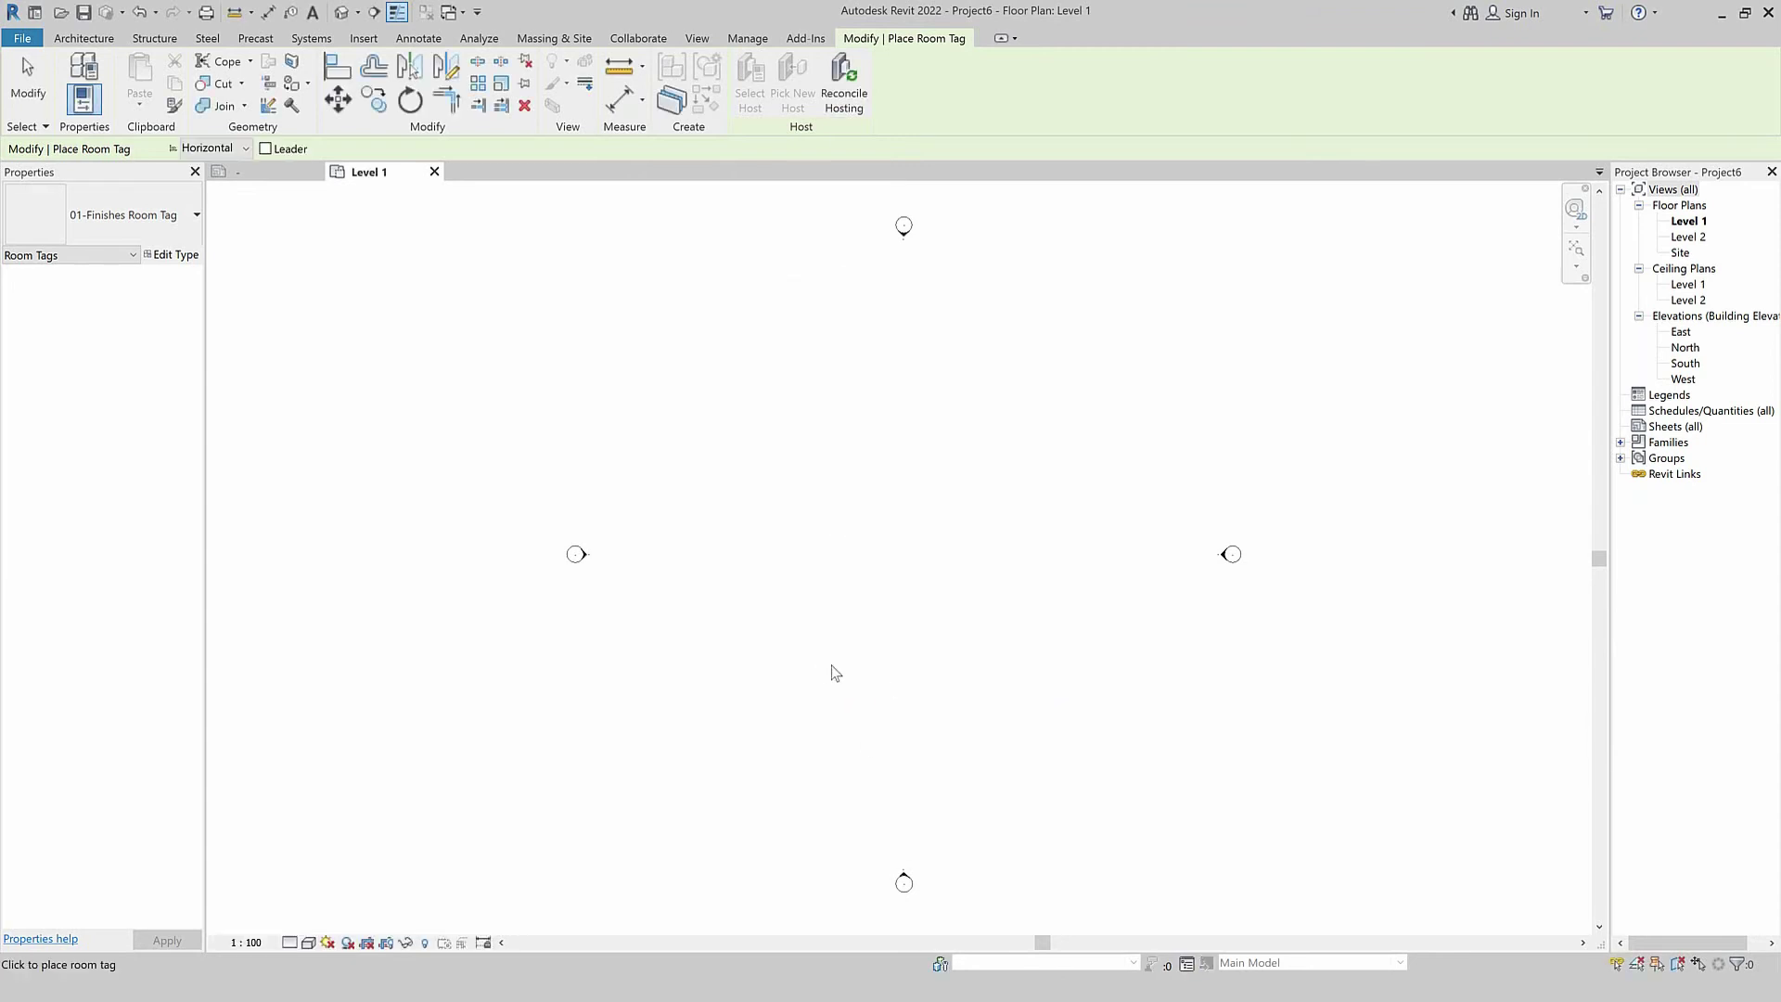
pyautogui.press('Escape')
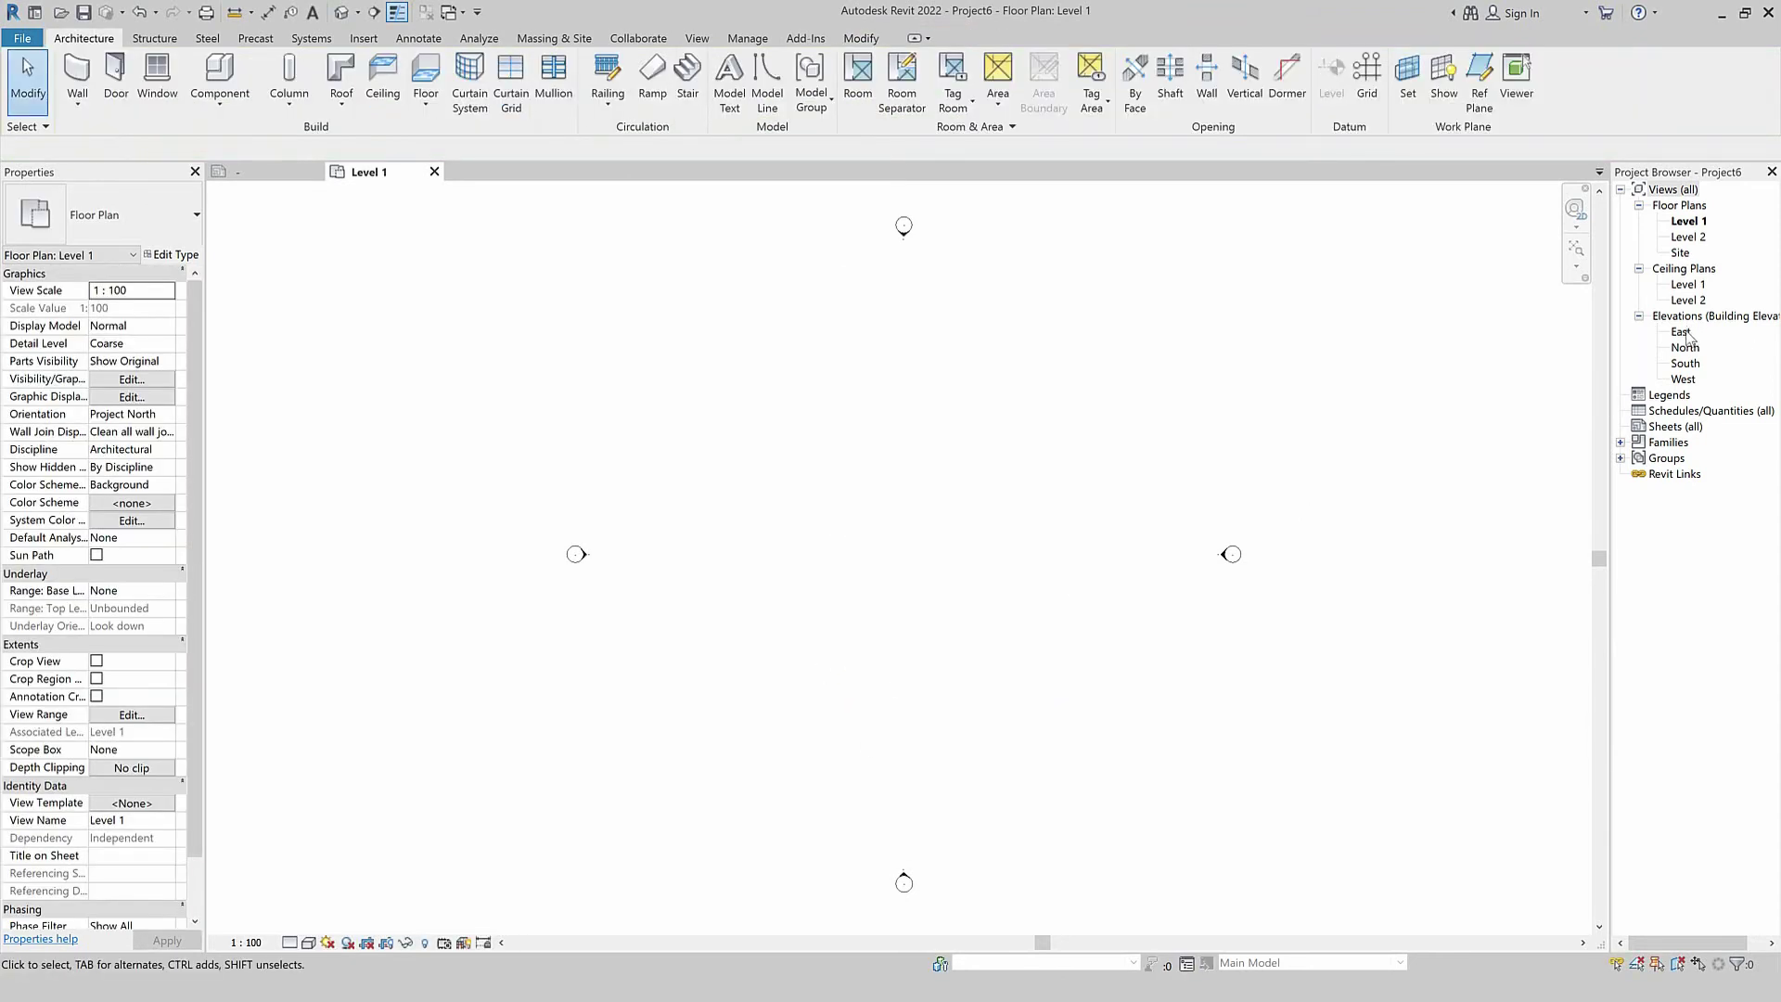
# Draw Level 3 at elevation 8 above Level 2 in the East elevation, then close it.
pyautogui.doubleClick(1681, 332)
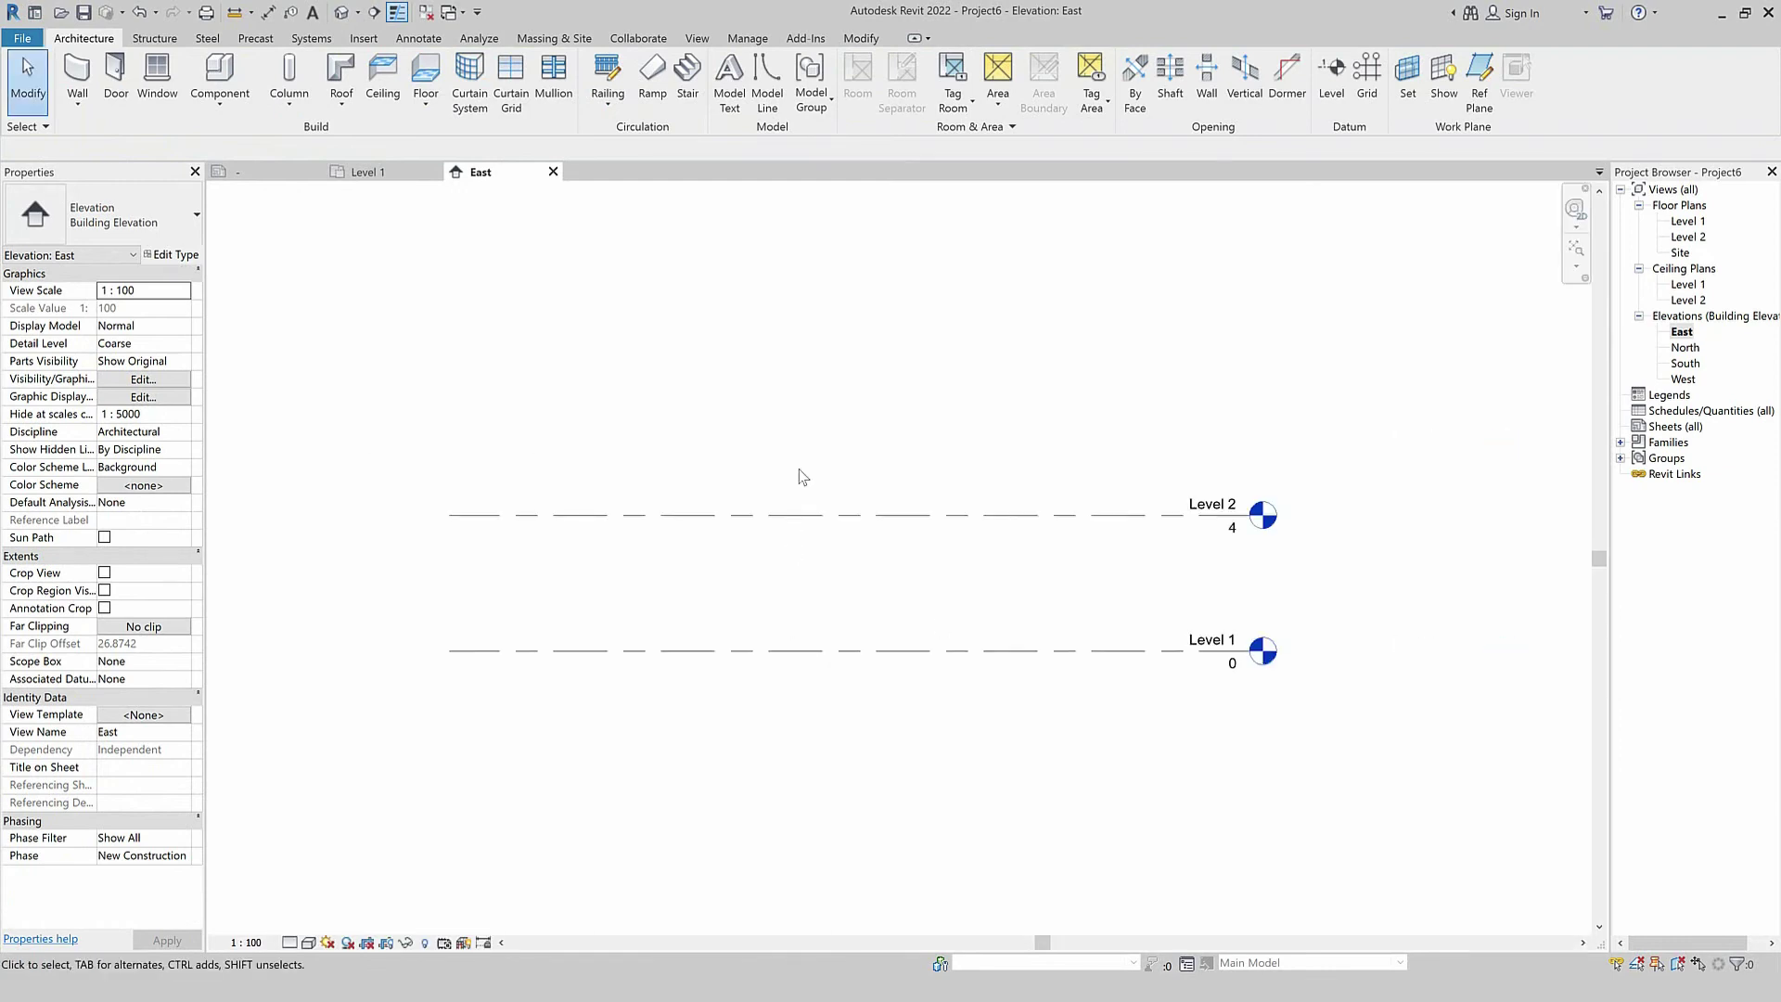
pyautogui.press('l')
pyautogui.press('l')
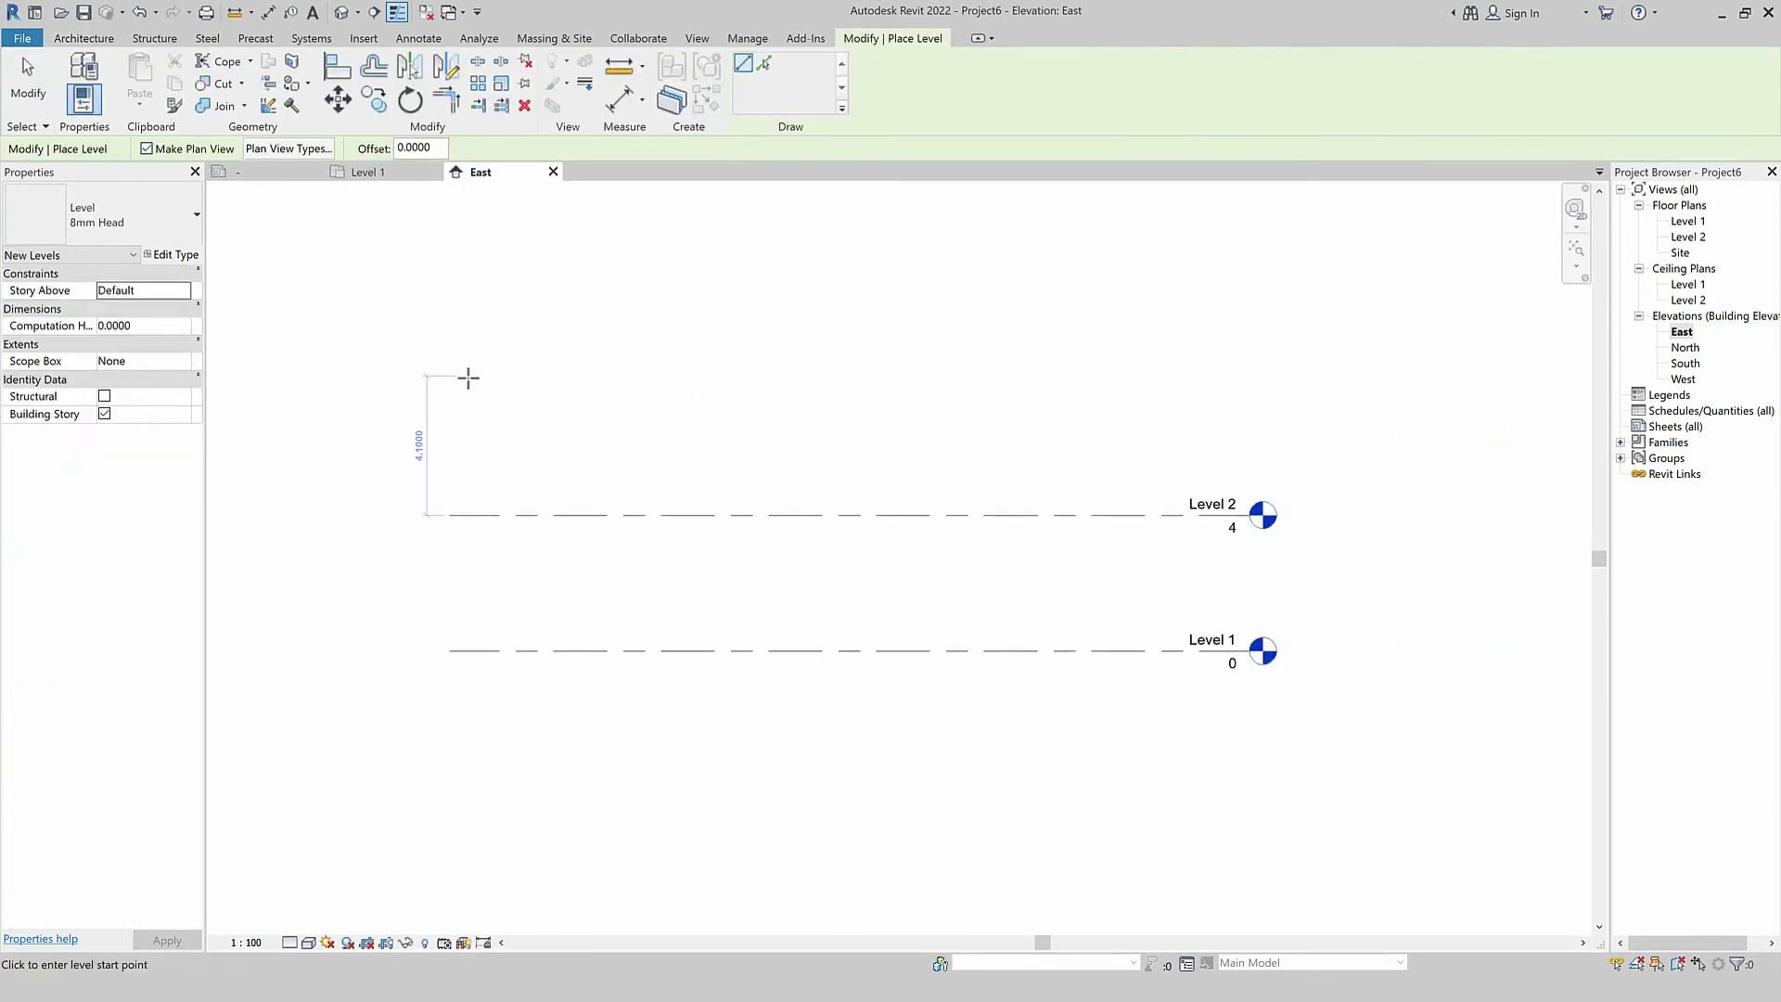
pyautogui.click(468, 378)
pyautogui.click(1243, 429)
pyautogui.press('Escape')
pyautogui.press('Escape')
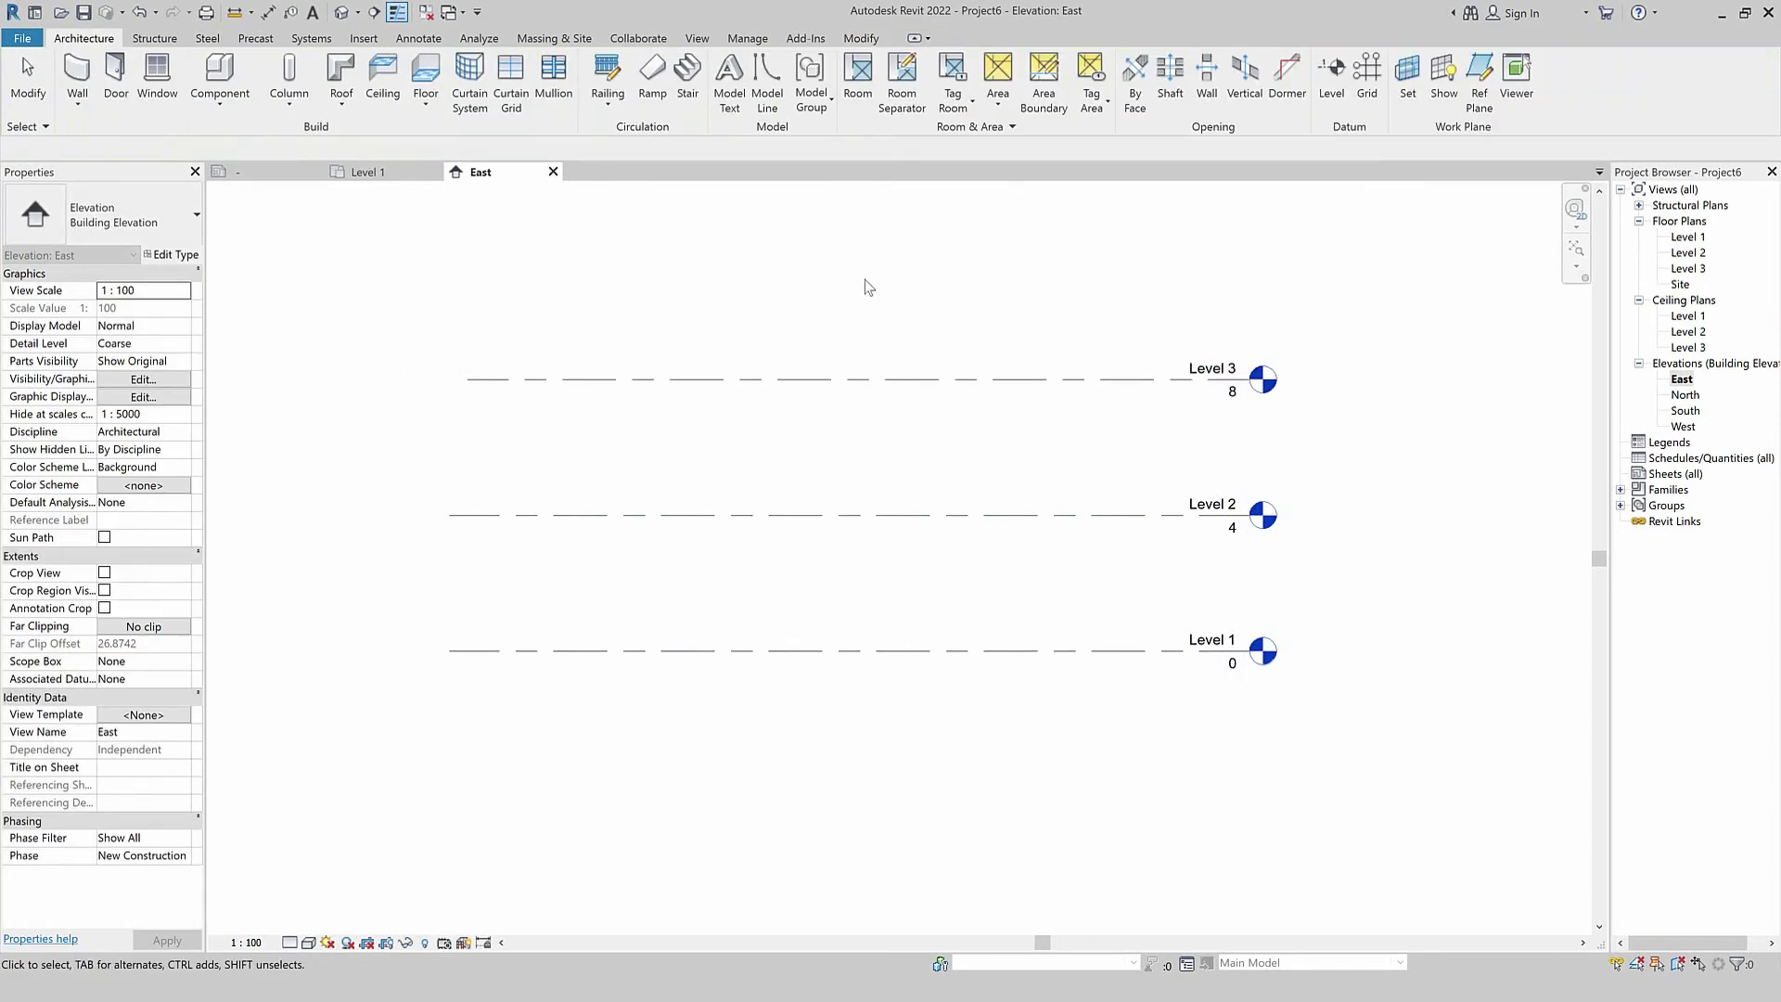
pyautogui.click(553, 171)
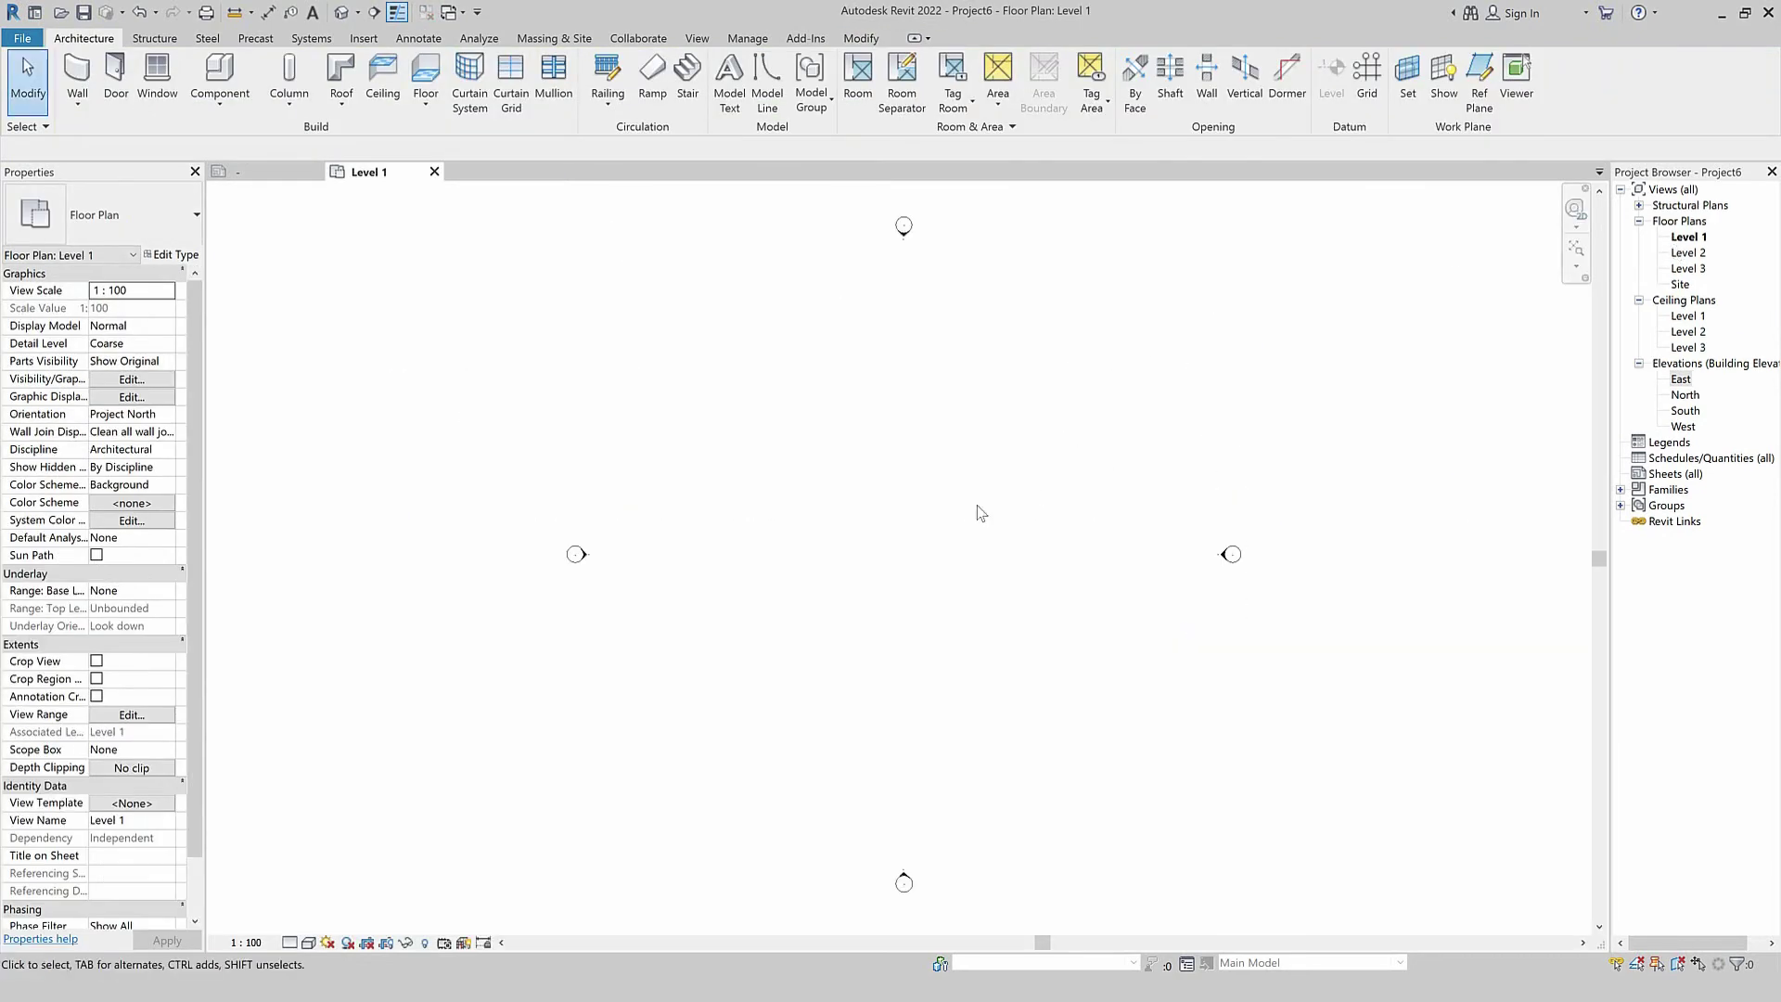
# Draw a rectangular outline of walls on the Level 1 plan.
pyautogui.press('w')
pyautogui.press('a')
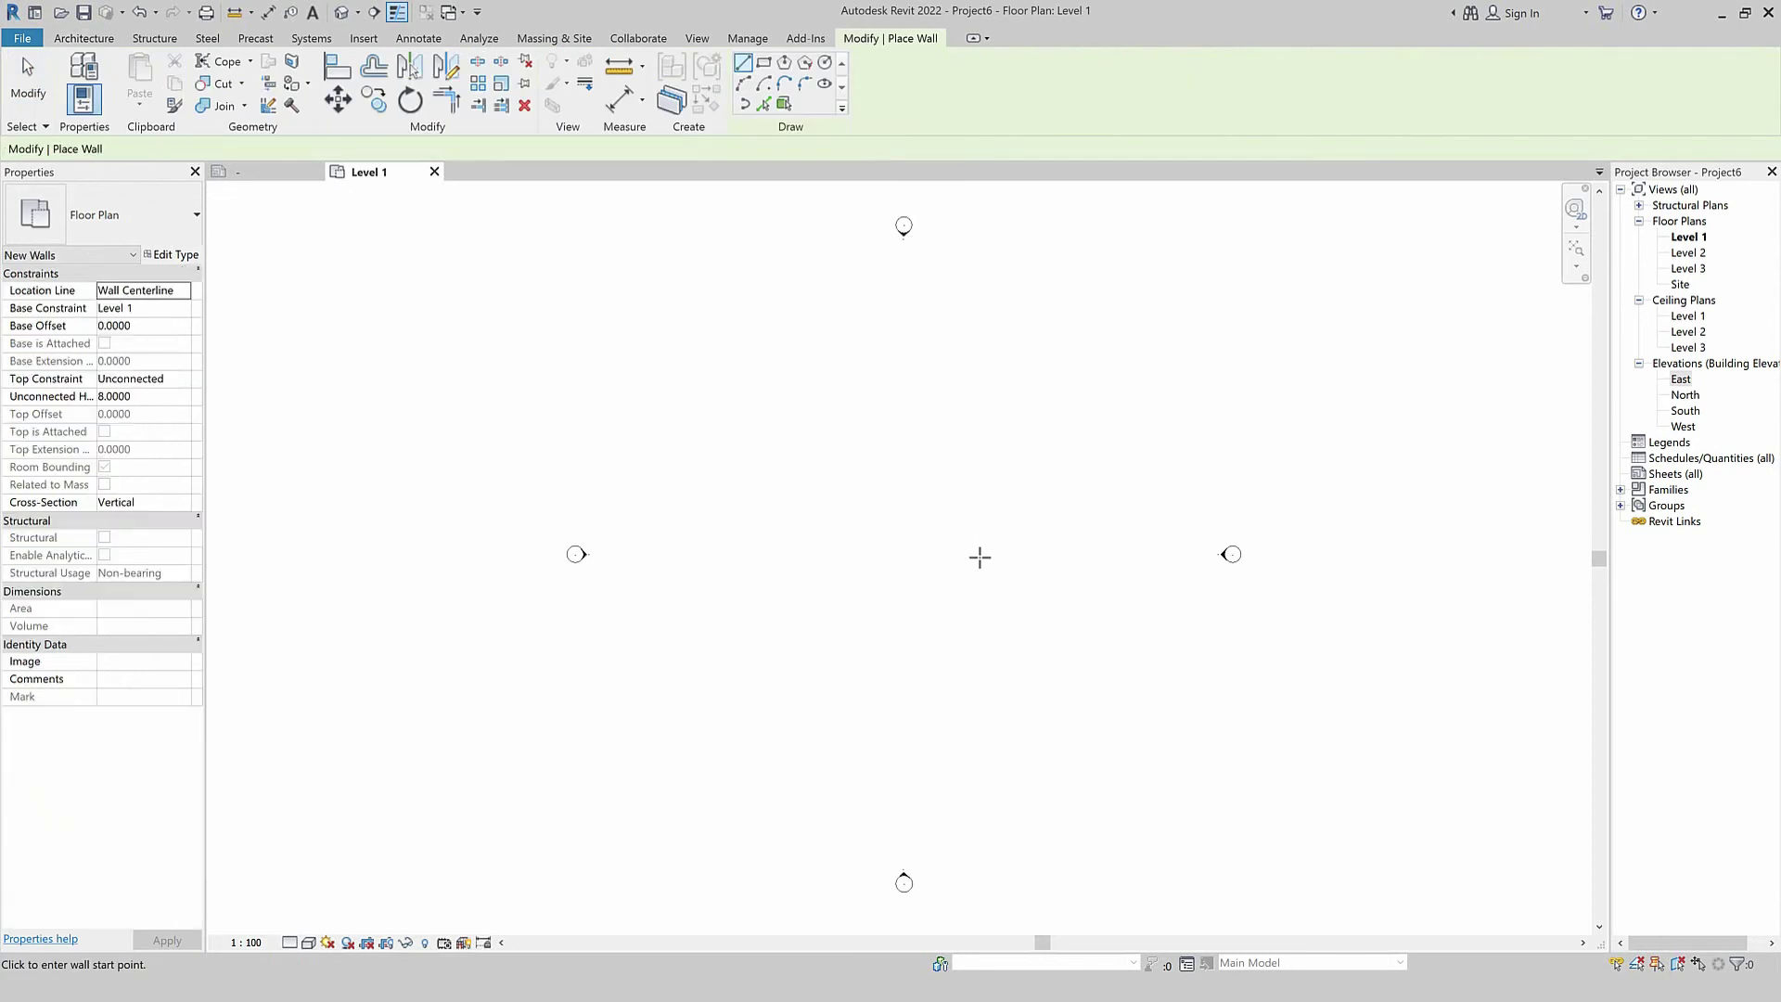
pyautogui.click(764, 62)
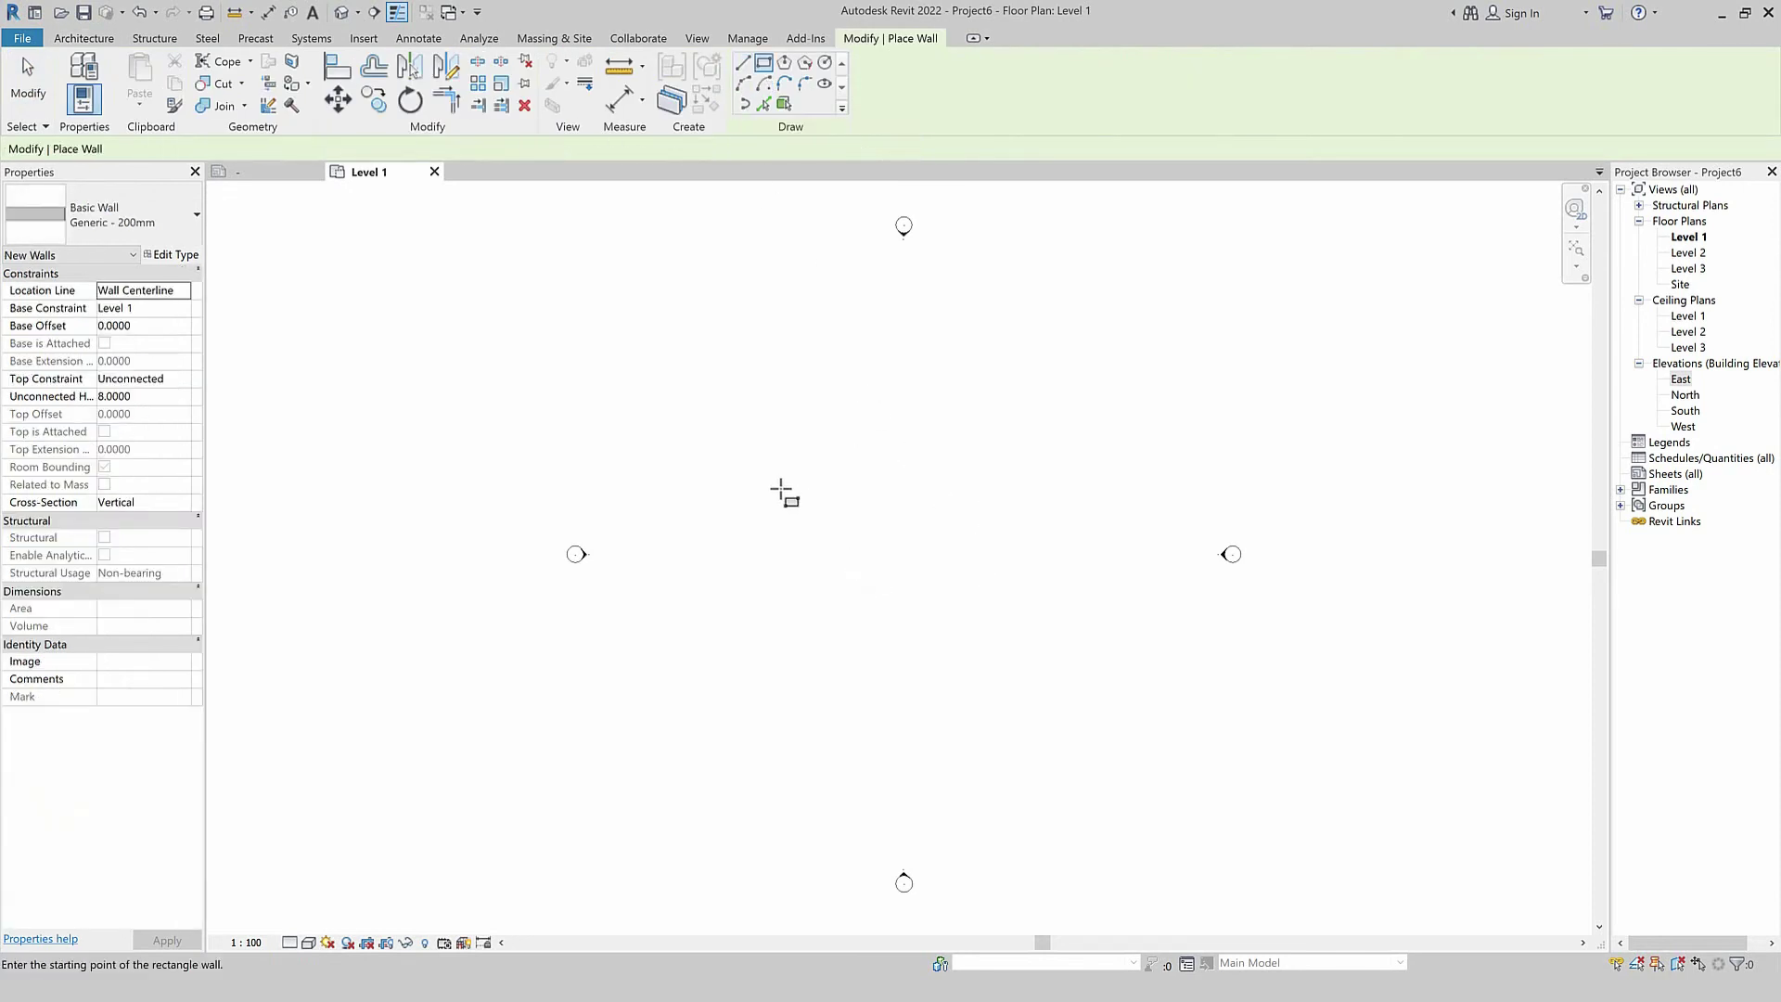
pyautogui.scroll(2, 916, 557)
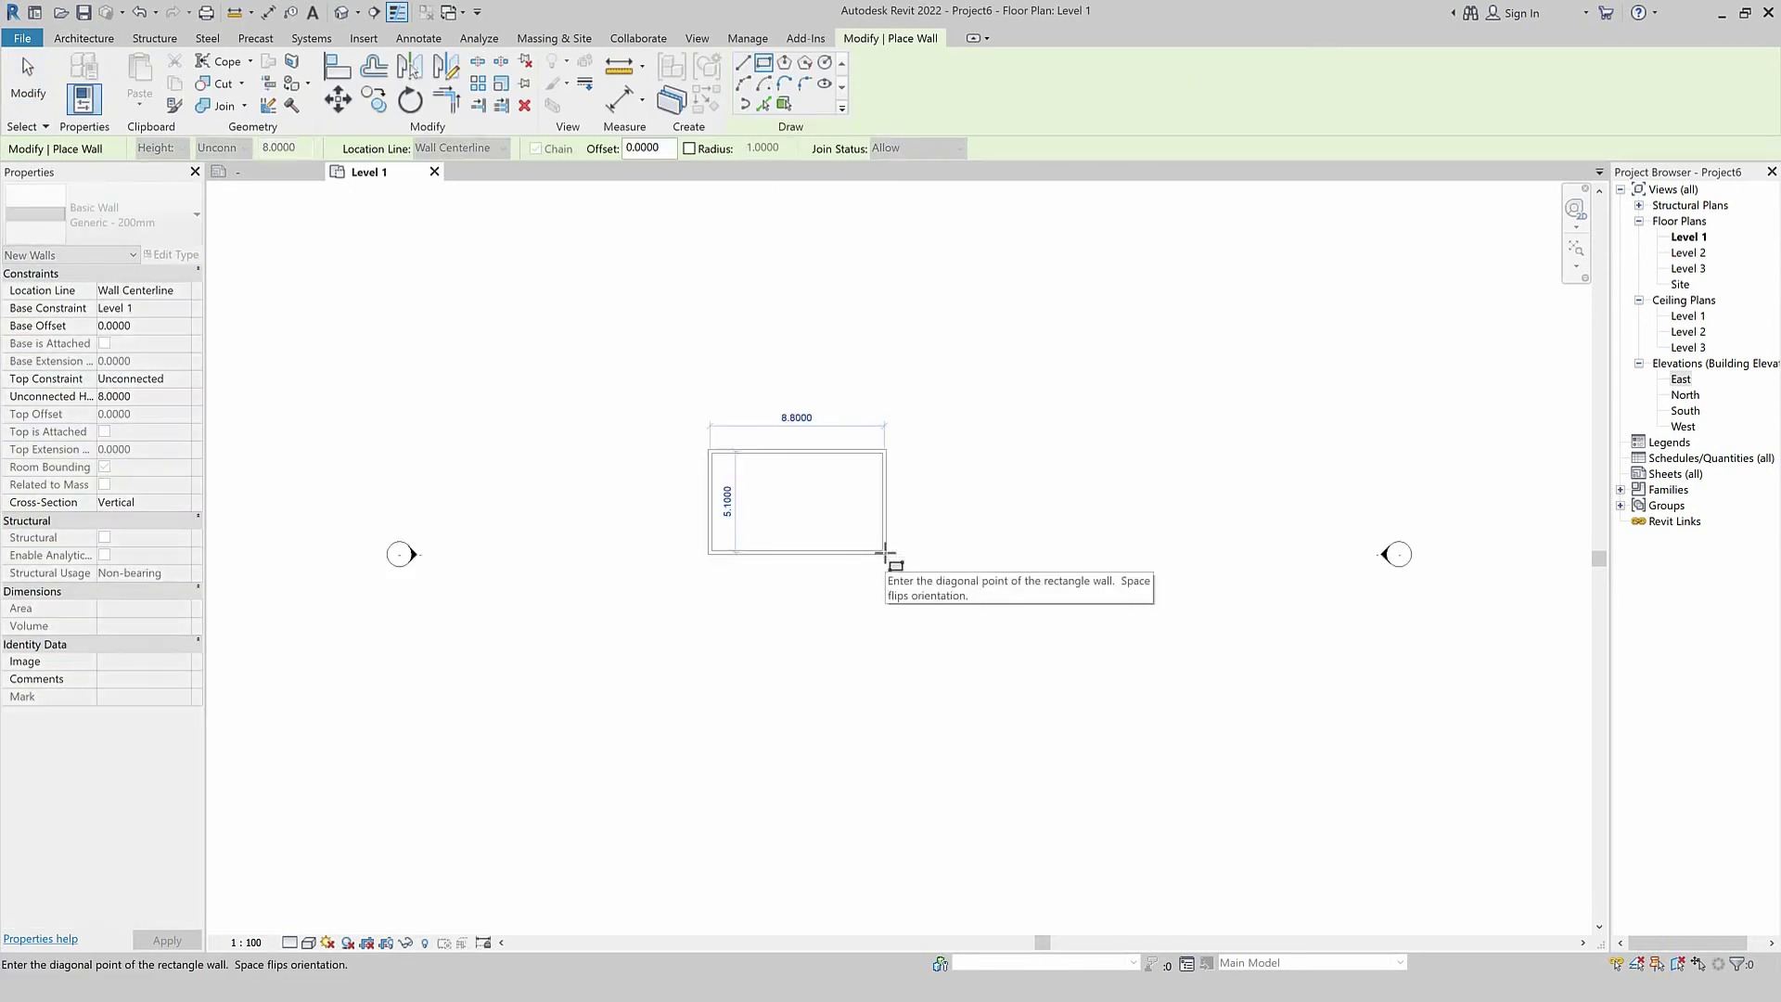
pyautogui.click(886, 557)
pyautogui.press('Escape')
pyautogui.press('Escape')
pyautogui.scroll(1, 814, 503)
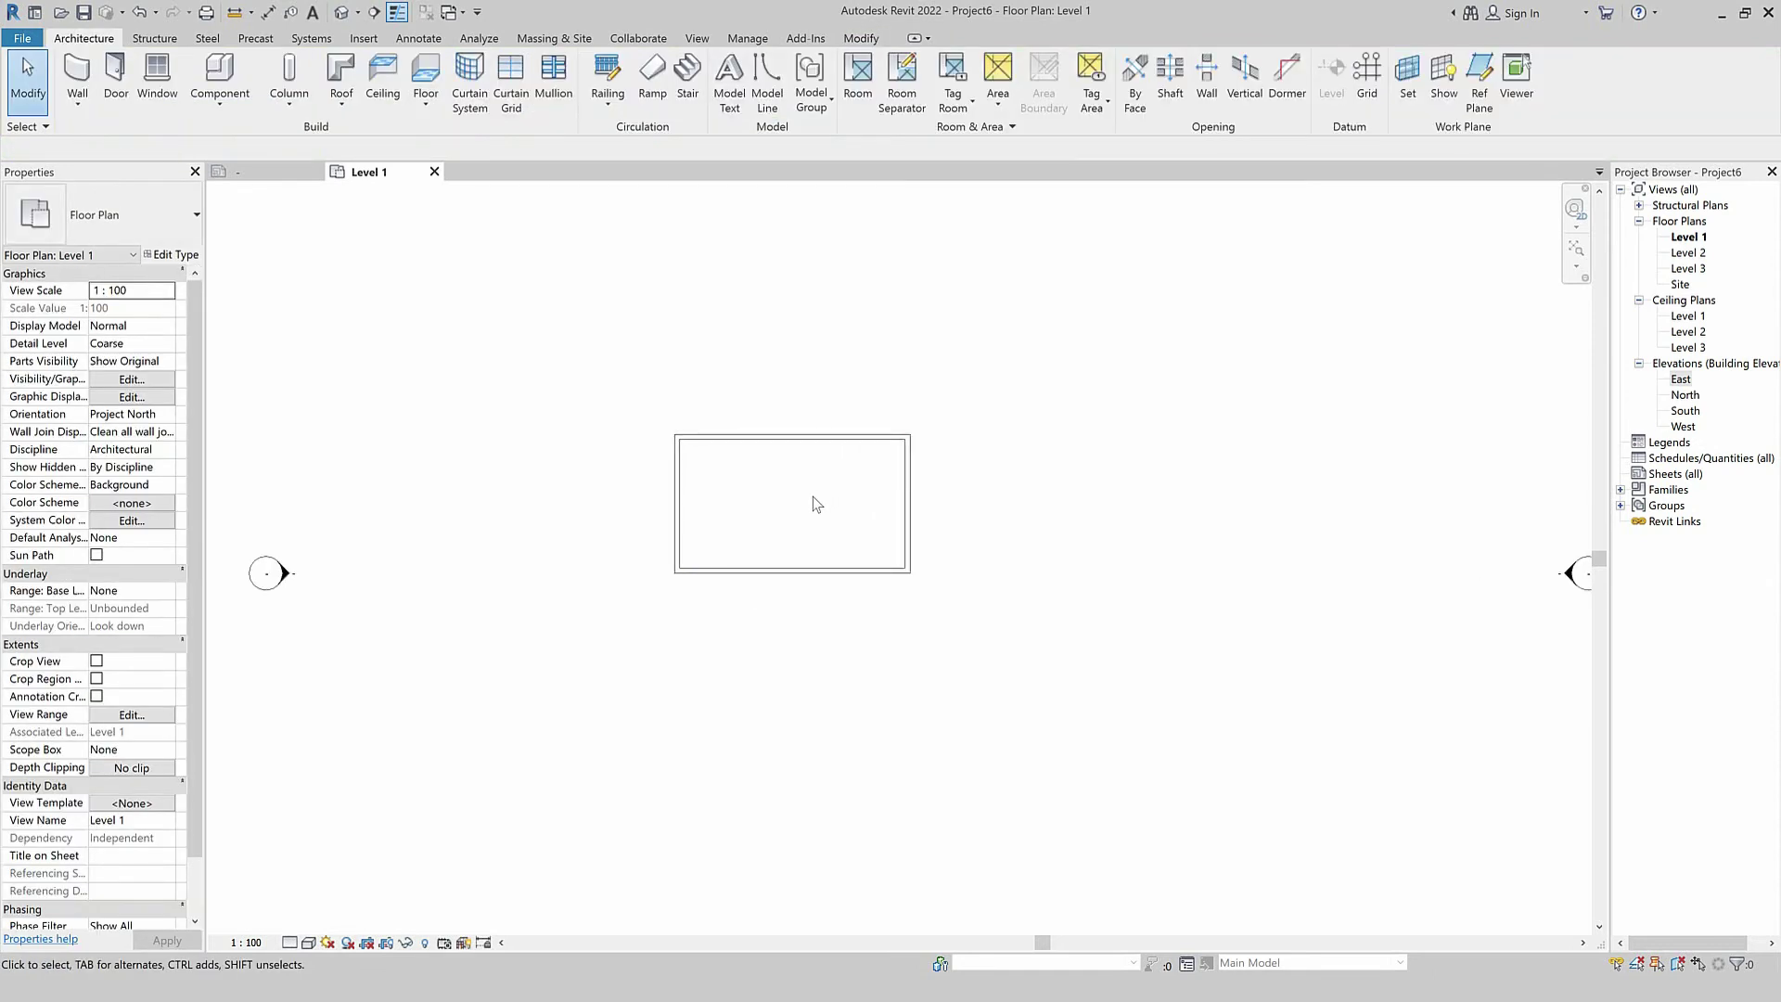
# Add a dividing wall from the top wall to the bottom wall, splitting the enclosure in two.
pyautogui.press('w')
pyautogui.press('a')
pyautogui.click(794, 436)
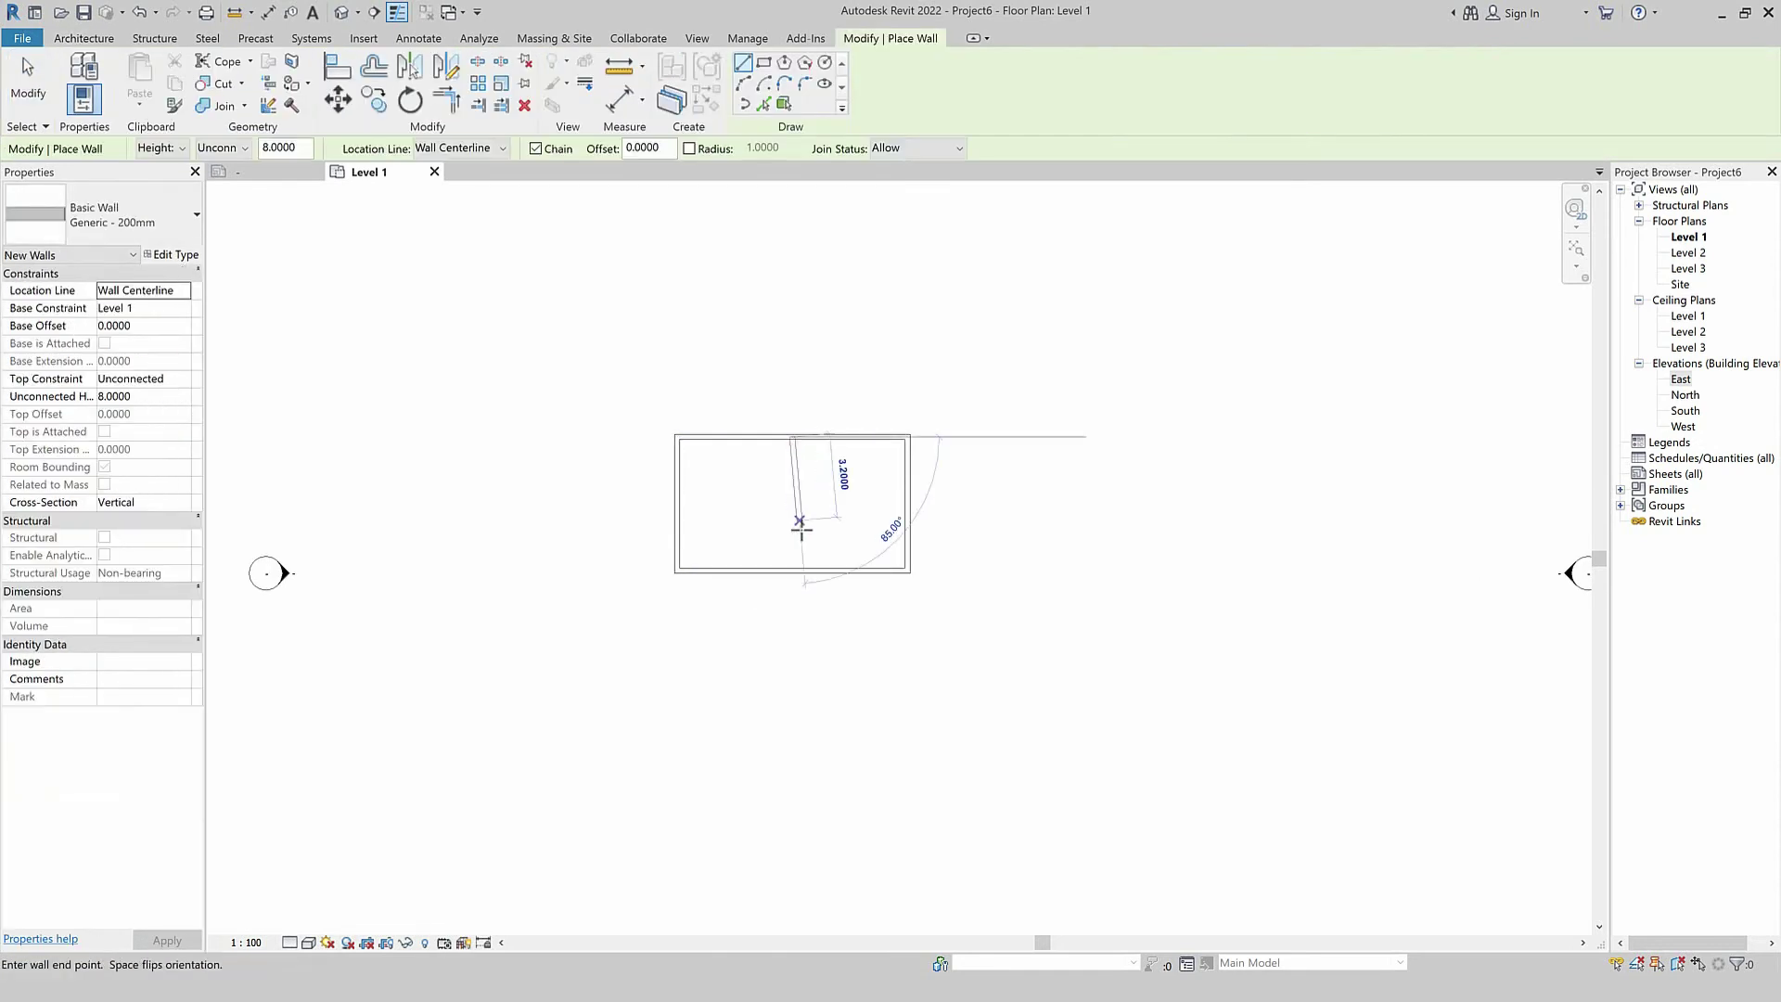
pyautogui.click(794, 569)
pyautogui.press('Escape')
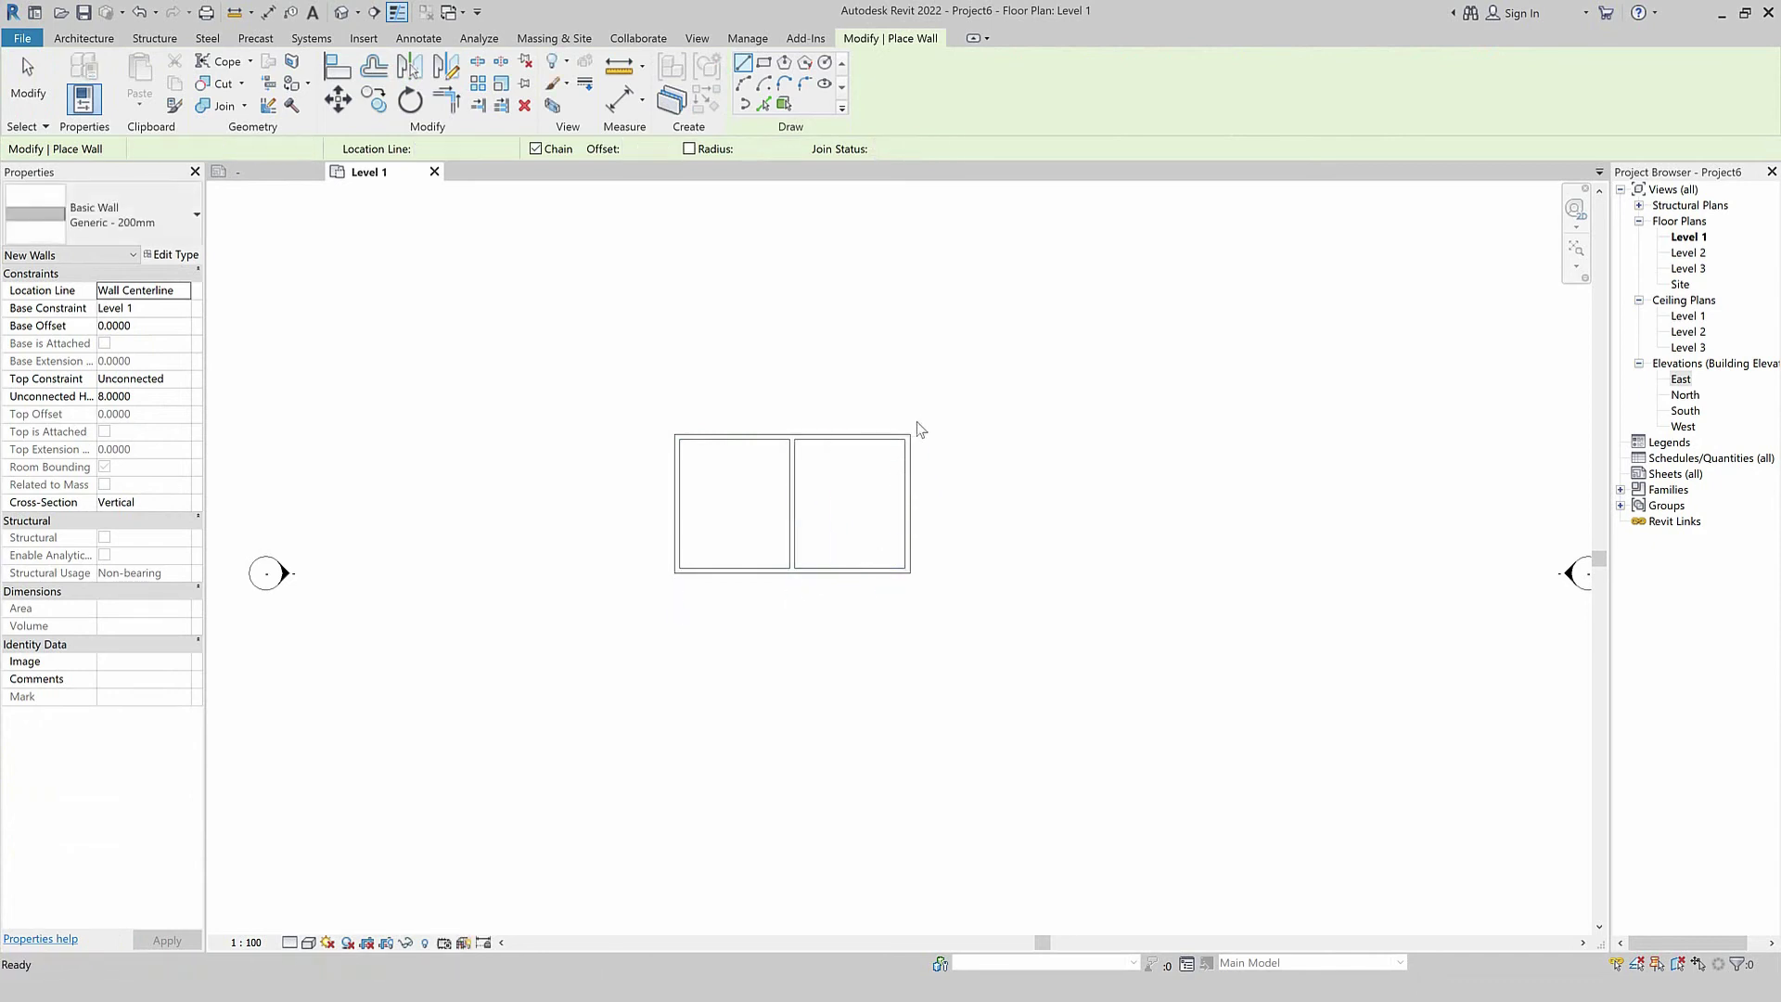
pyautogui.press('Escape')
# Set the Top Constraint of all enclosure walls to Up to level.
pyautogui.moveTo(992, 396)
pyautogui.mouseDown()
pyautogui.moveTo(651, 631)
pyautogui.moveTo(588, 623)
pyautogui.mouseUp()
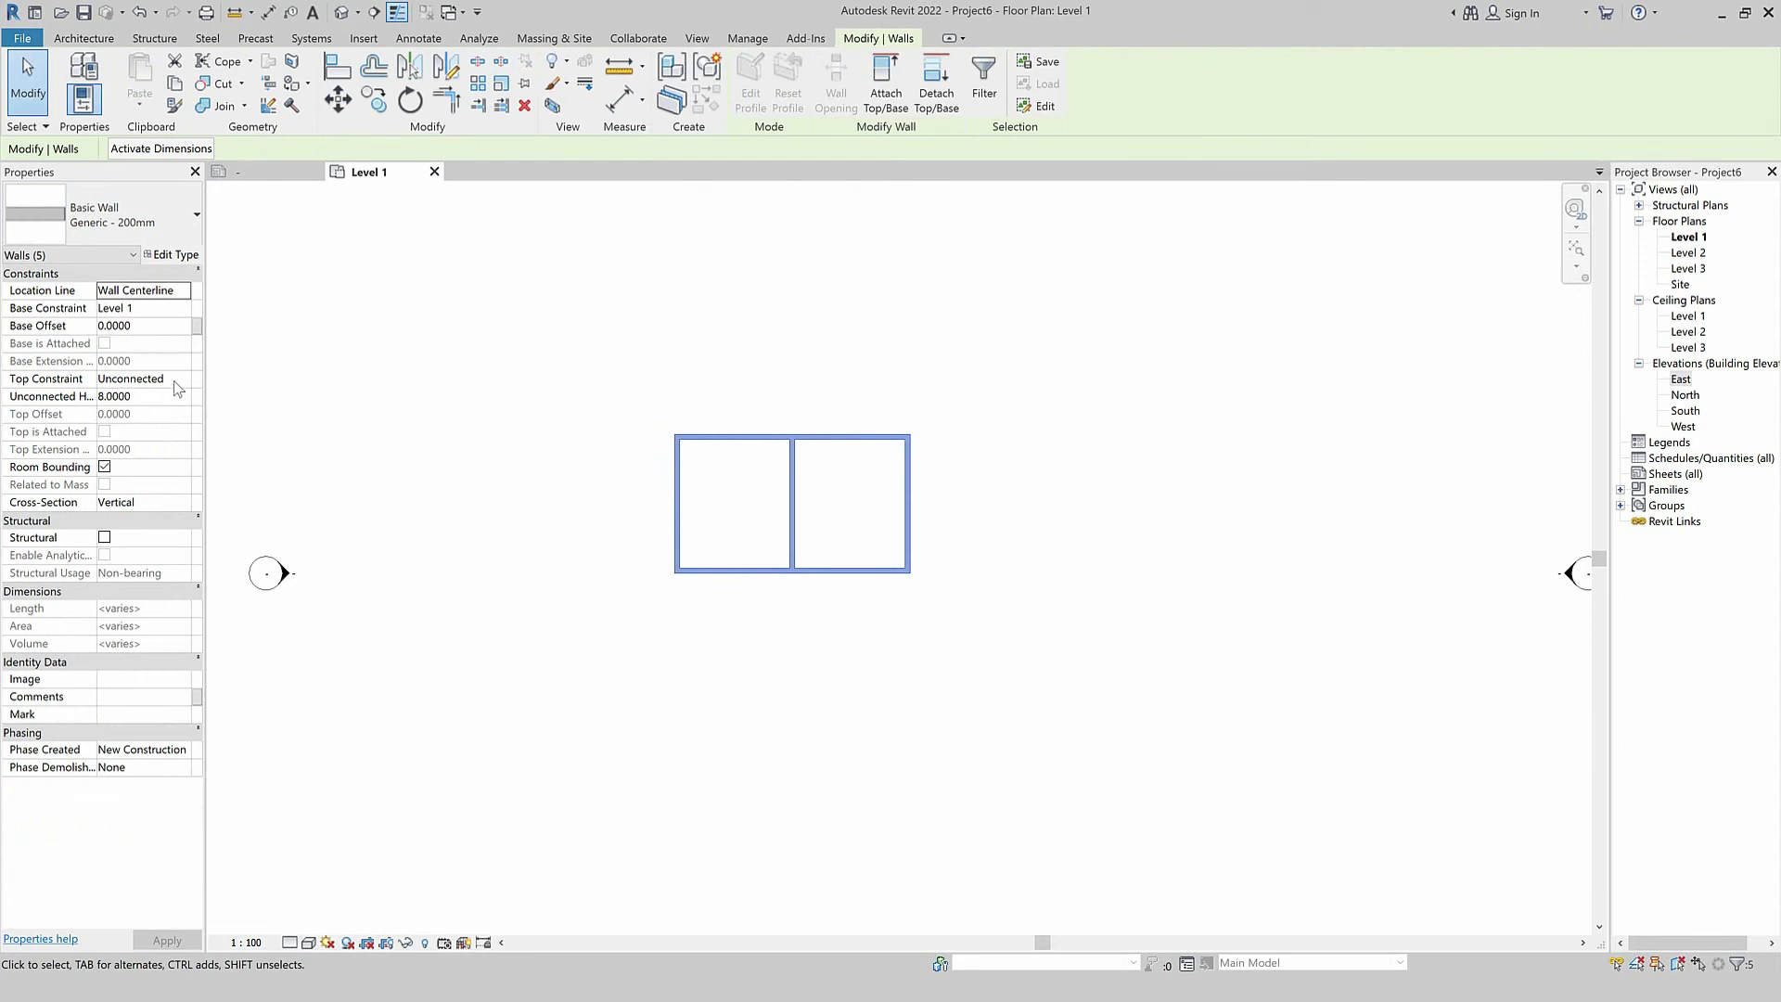
pyautogui.click(178, 388)
pyautogui.click(186, 435)
pyautogui.click(656, 681)
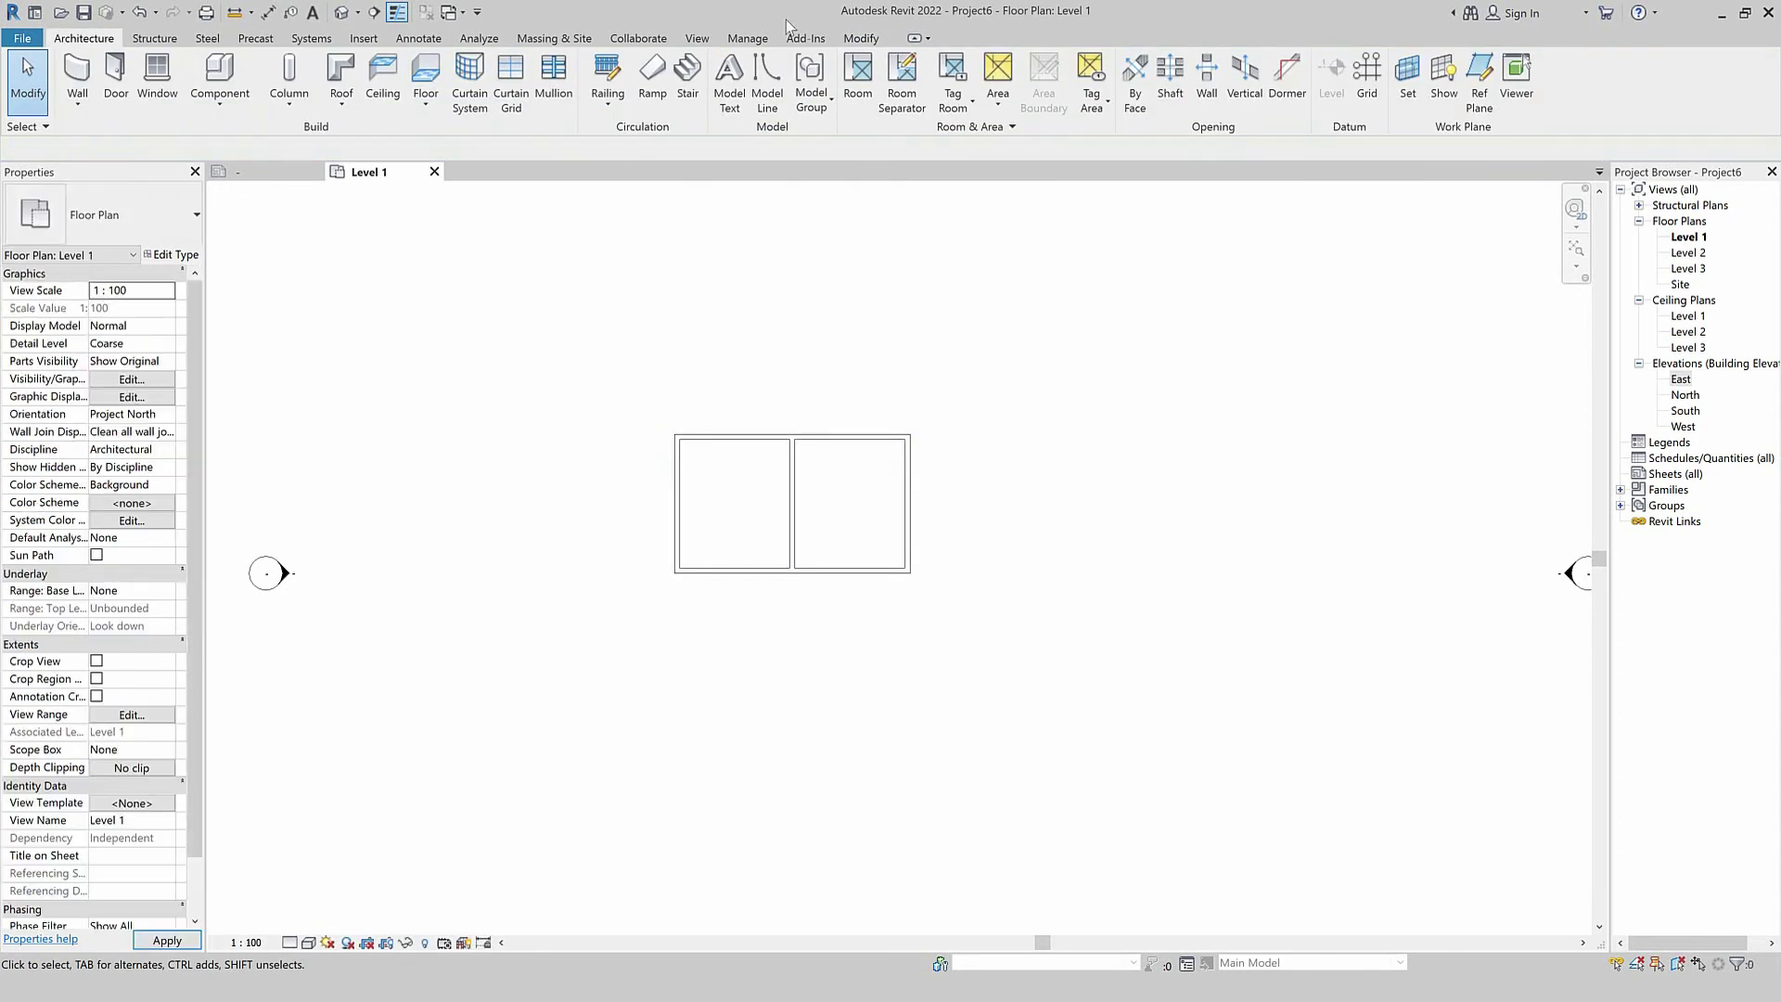
# Place rooms Room (1) and Room (2) in the two halves of the Level 1 enclosure.
pyautogui.click(965, 99)
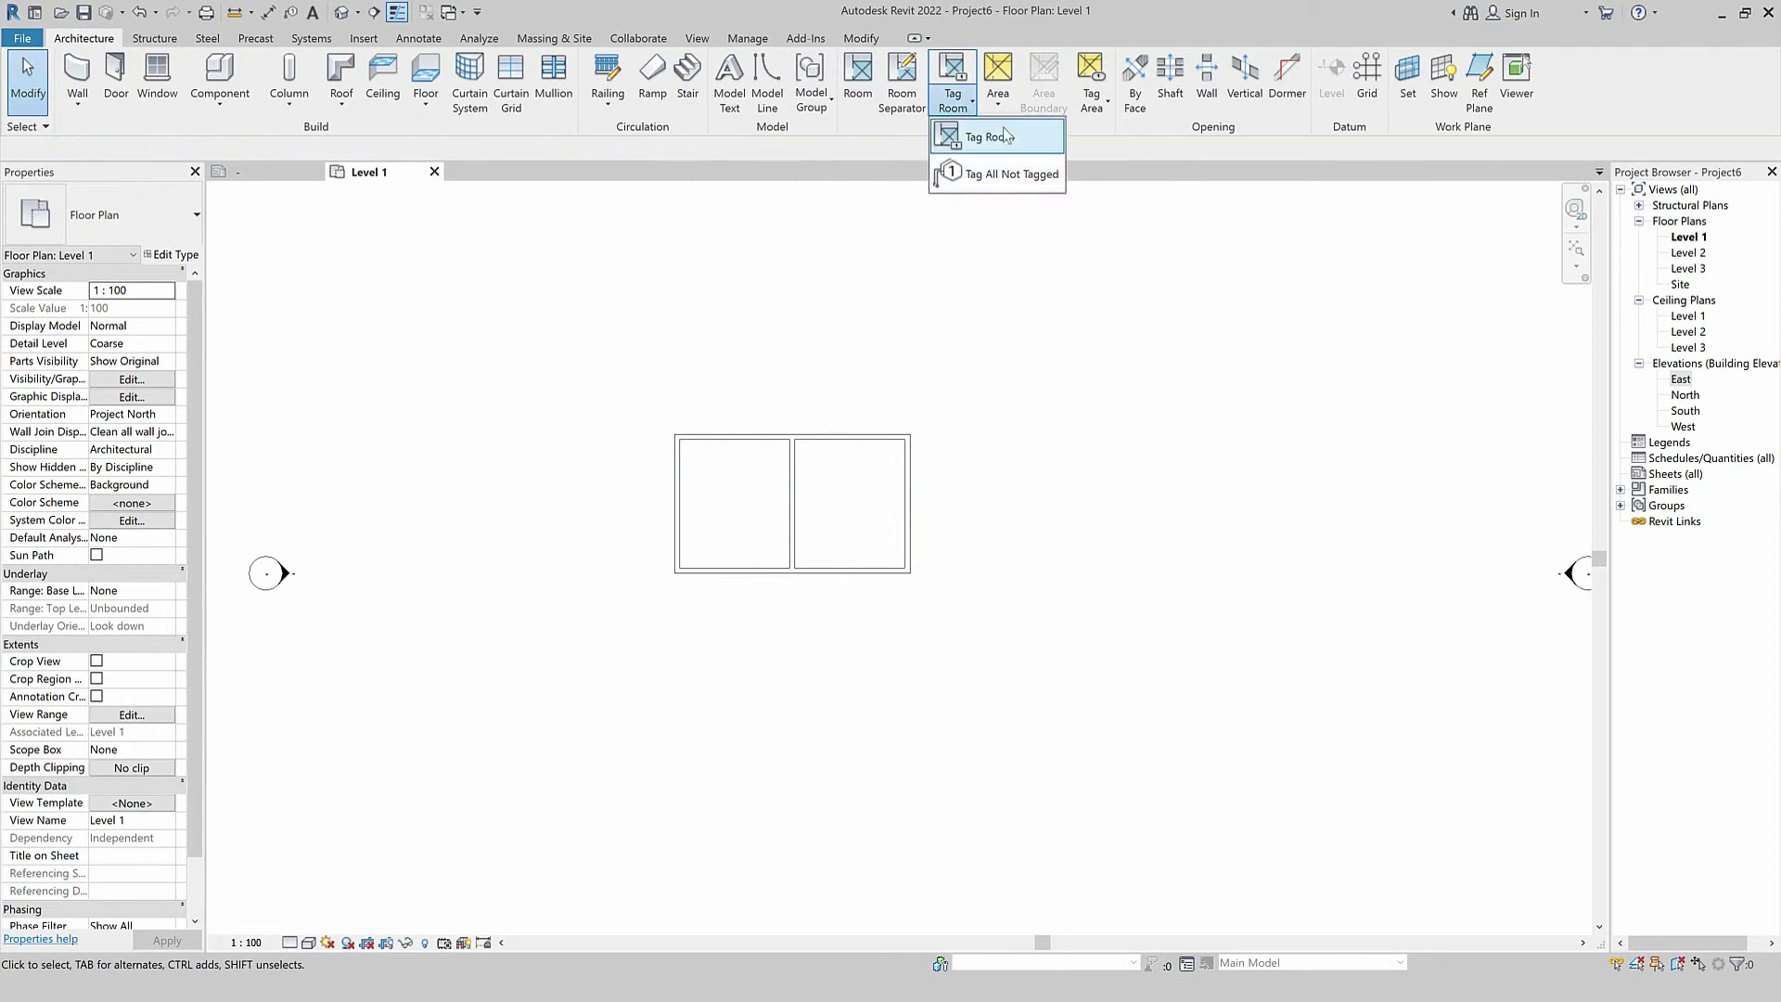
pyautogui.click(1006, 134)
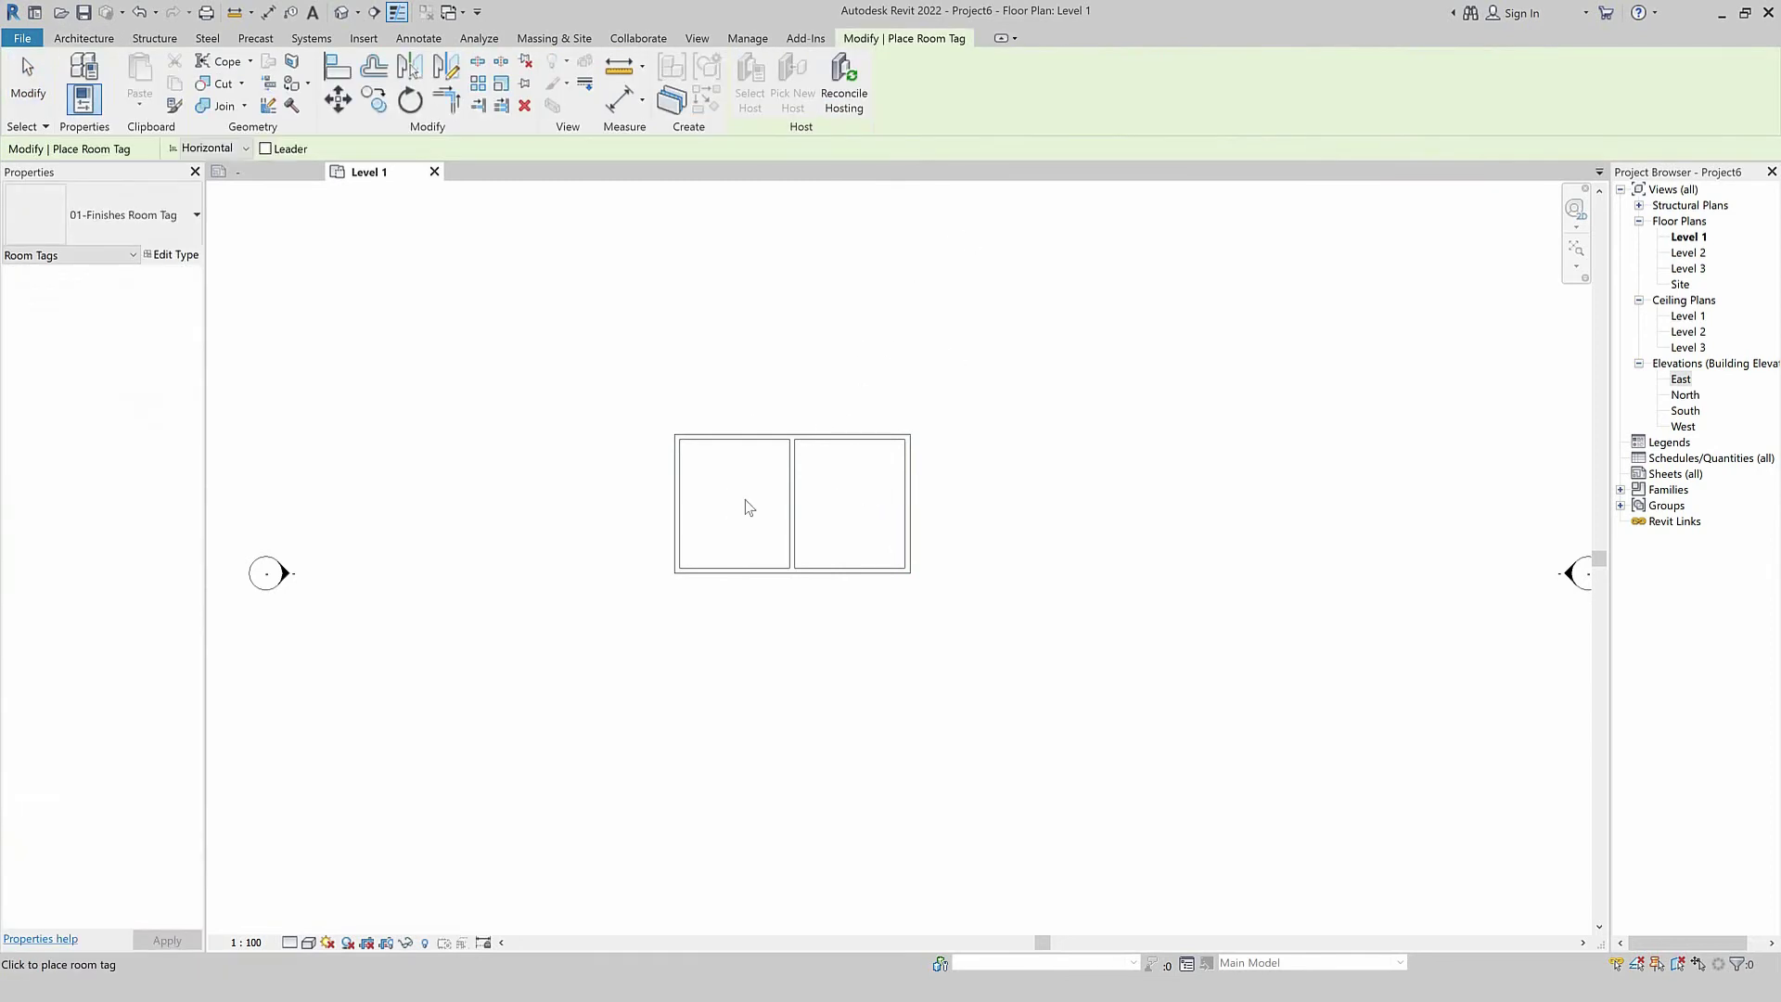
pyautogui.press('Escape')
pyautogui.press('Escape')
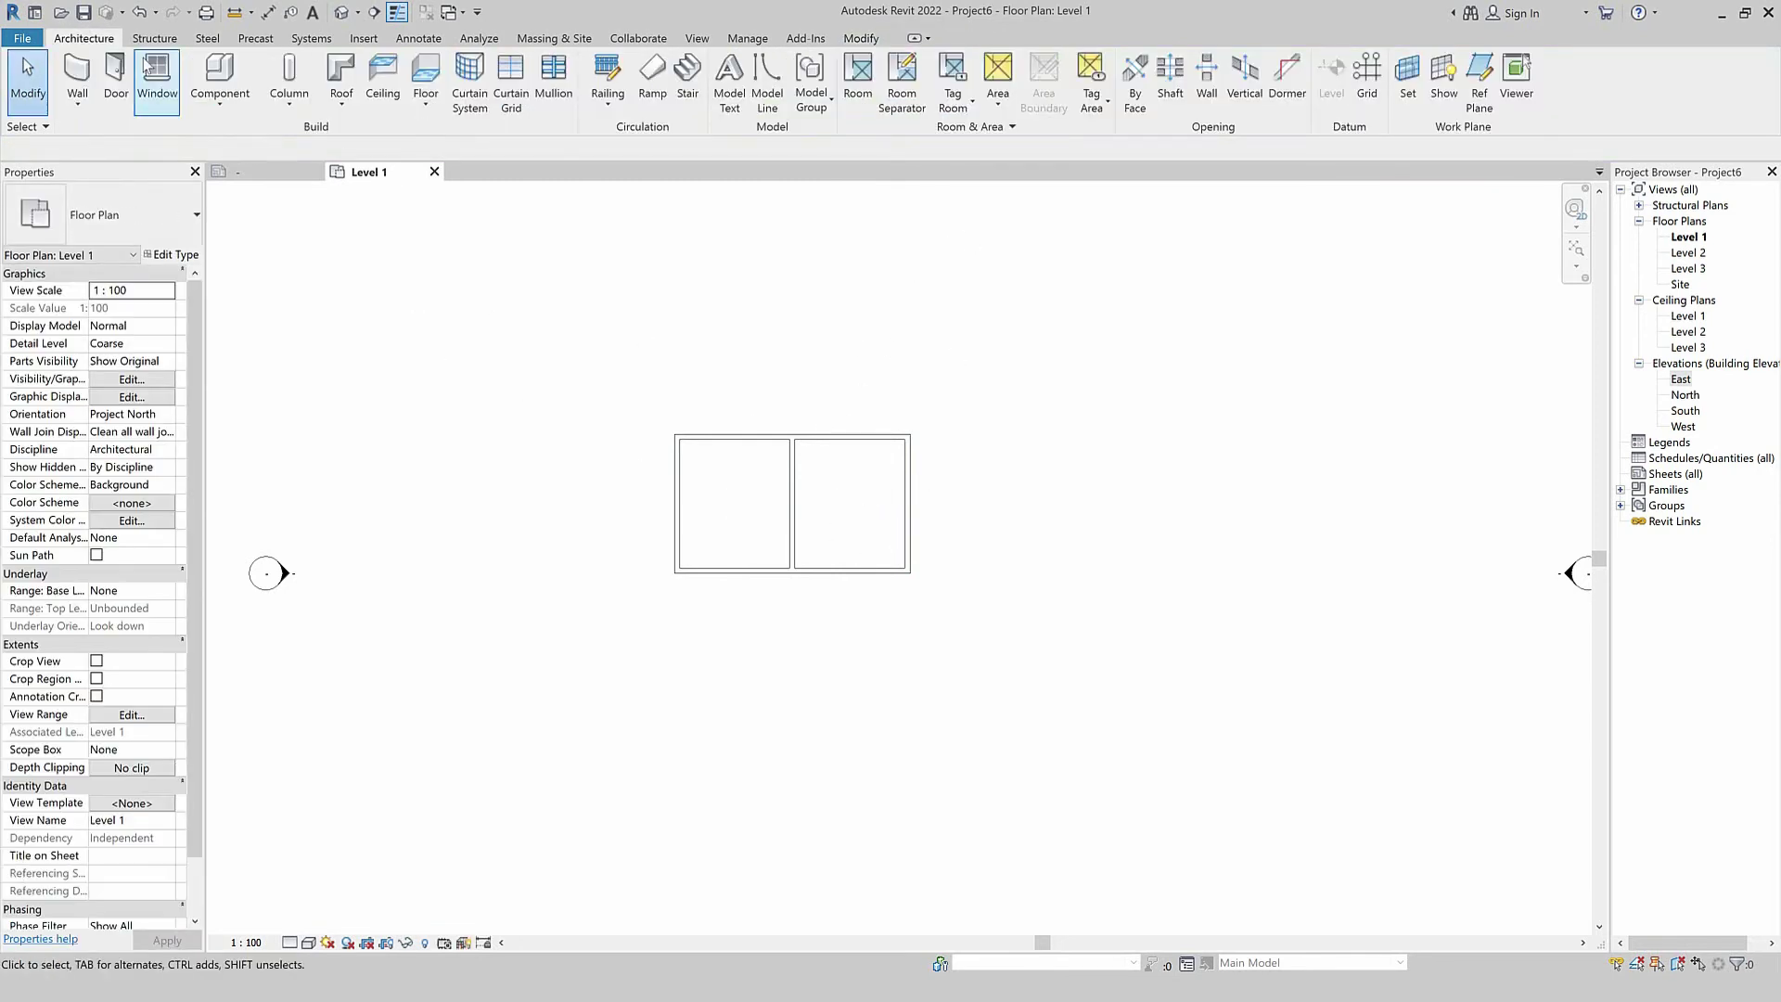
pyautogui.click(860, 88)
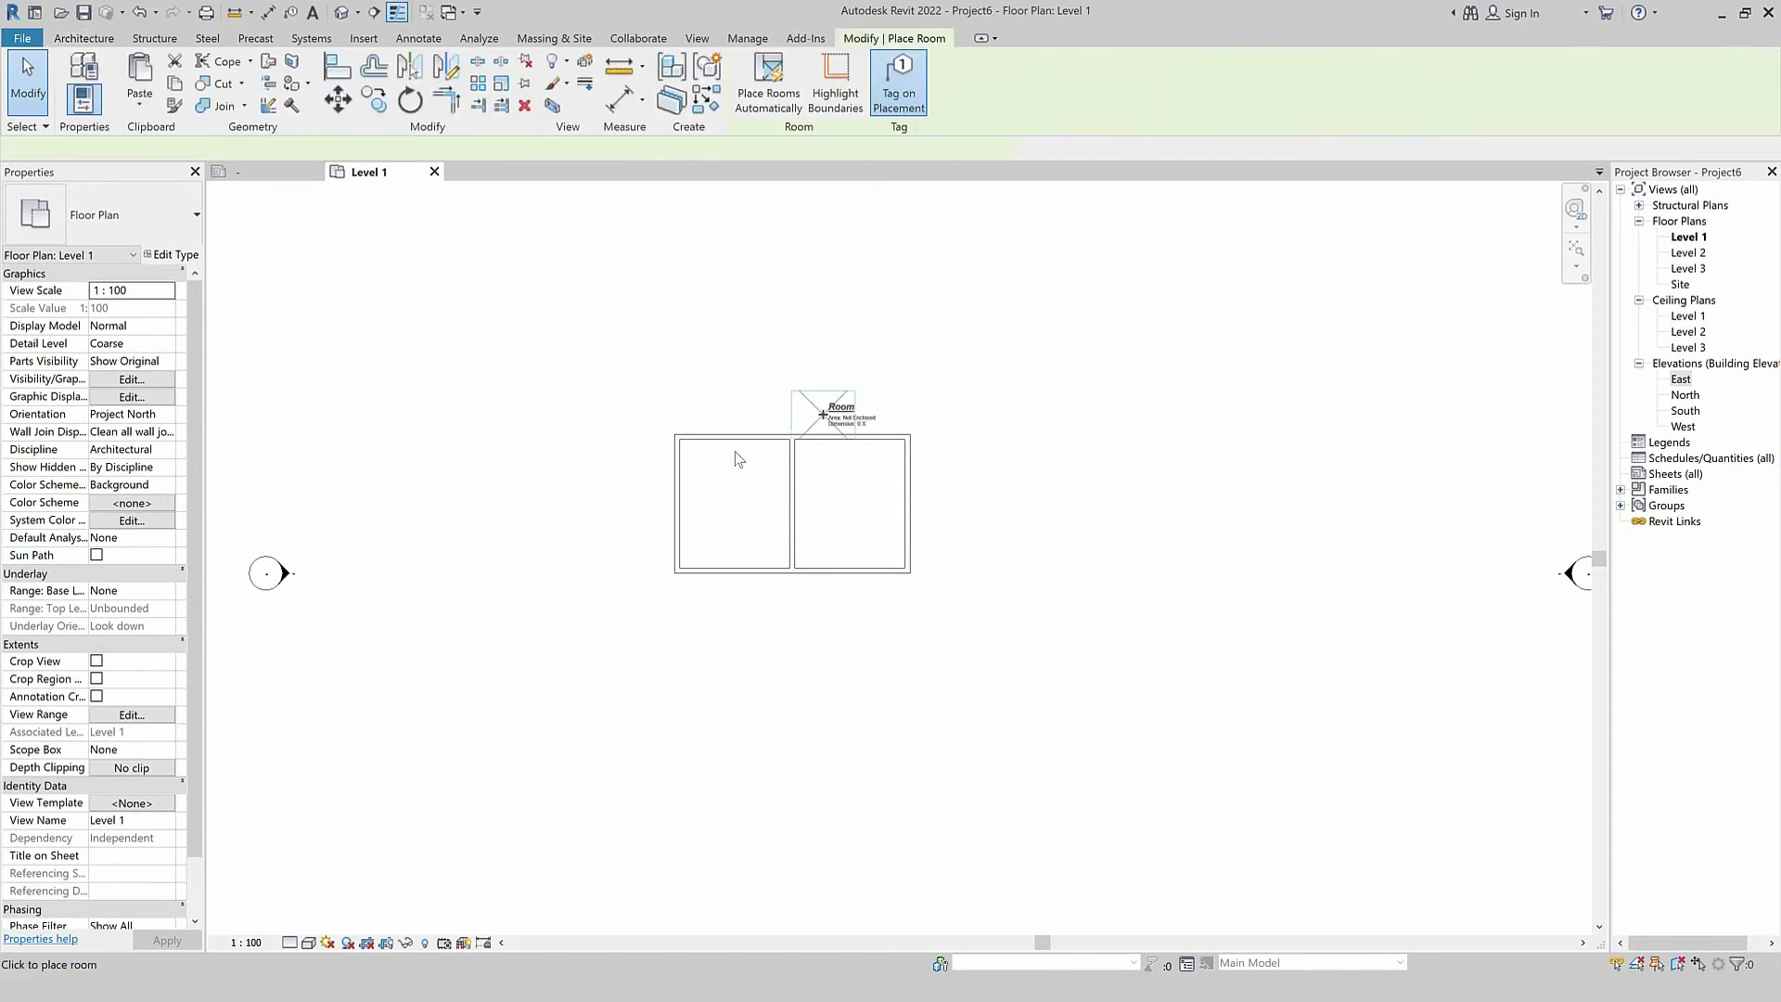
pyautogui.click(850, 519)
# Drag the Room (2) and Room (1) tags to the centres of their rooms.
pyautogui.scroll(2, 839, 533)
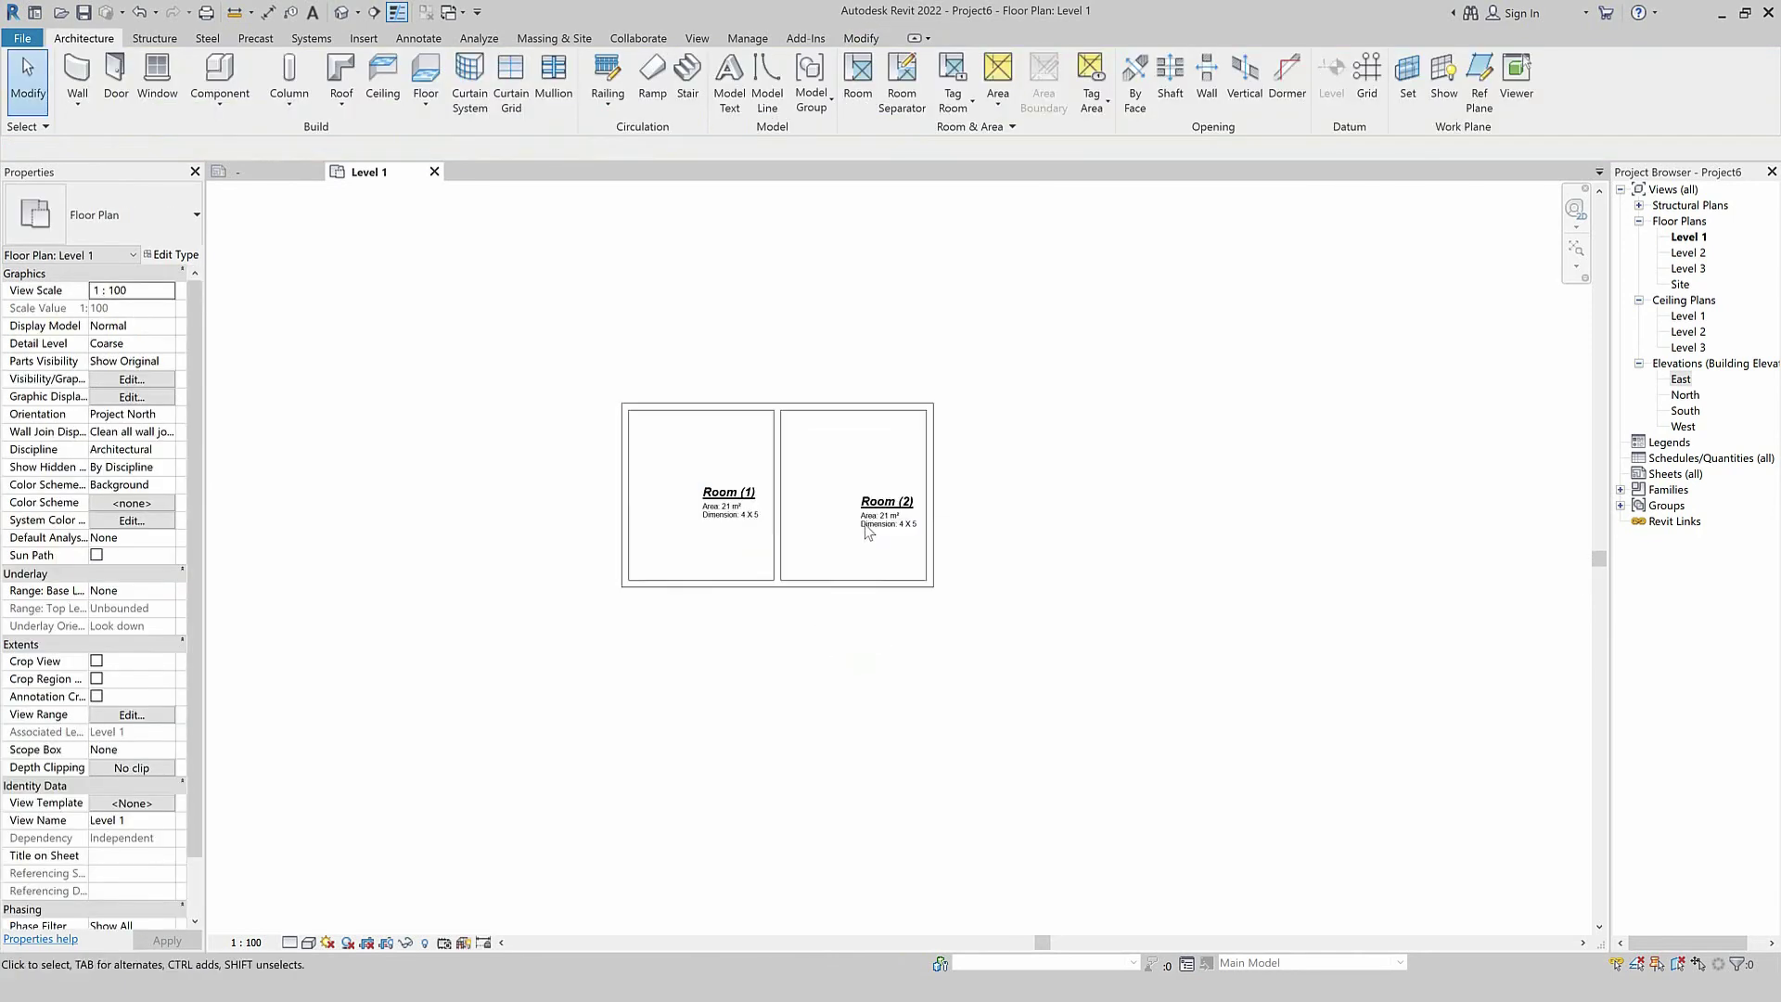
pyautogui.click(882, 520)
pyautogui.moveTo(880, 524); pyautogui.dragTo(858, 515)
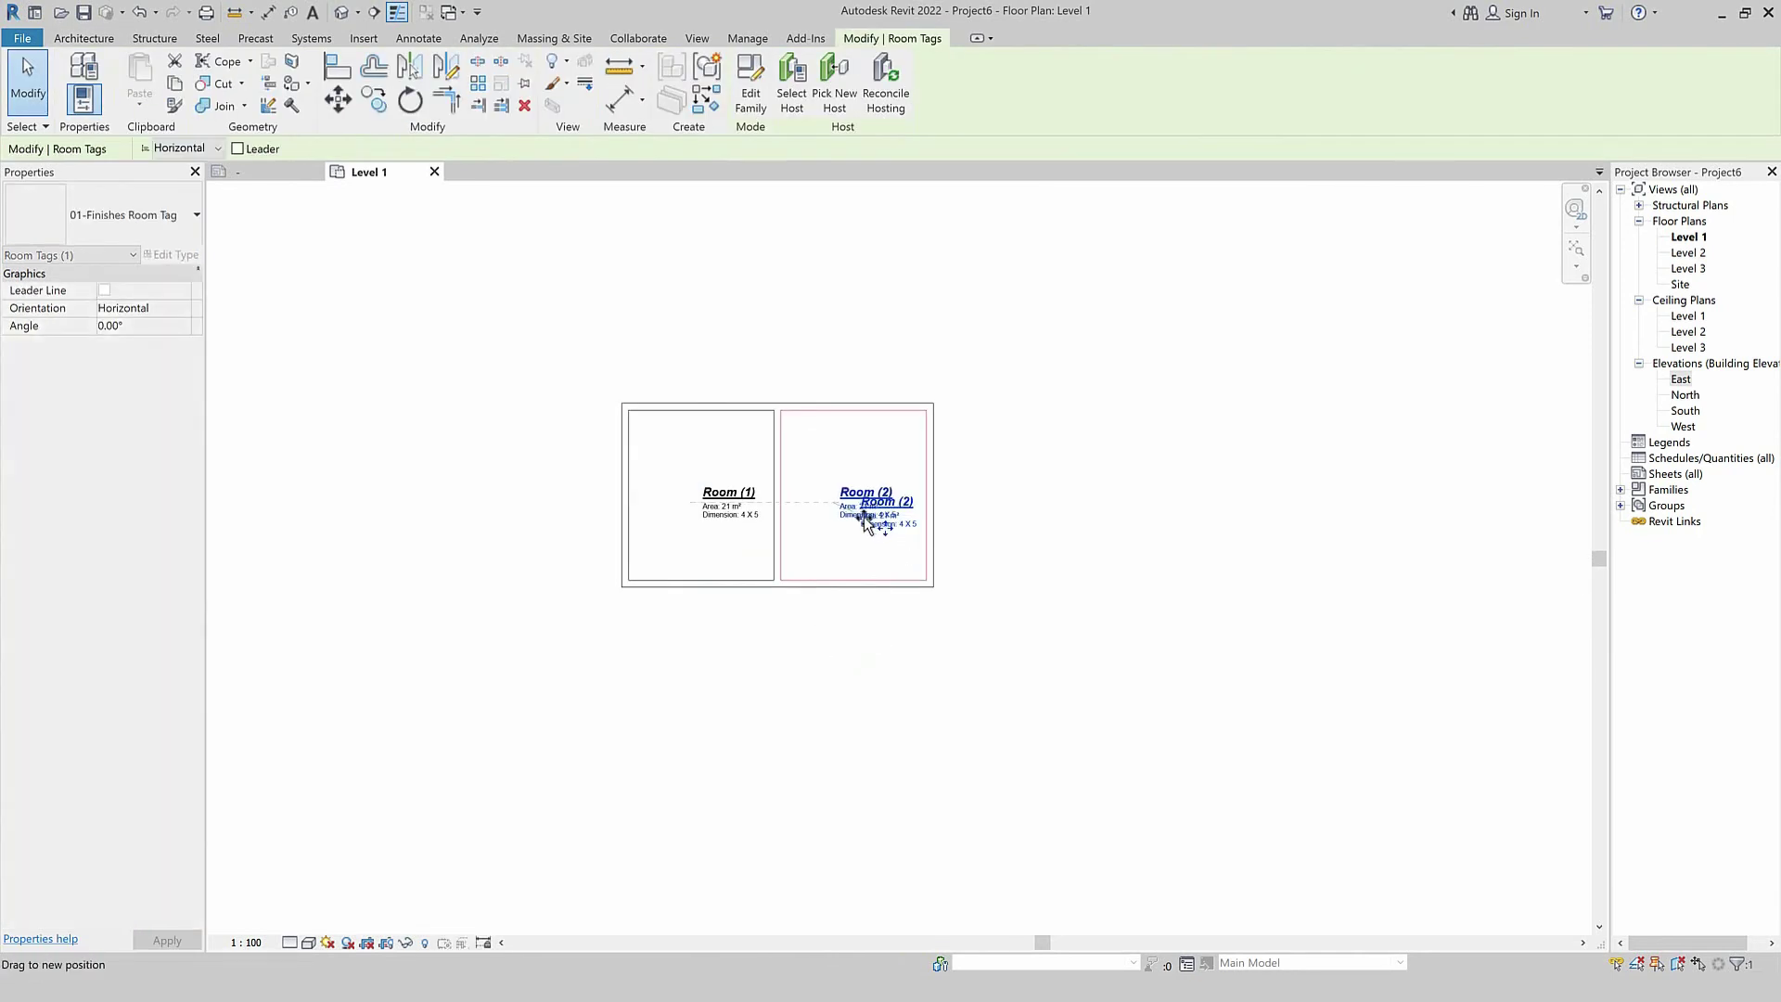
pyautogui.click(728, 515)
pyautogui.moveTo(728, 519); pyautogui.dragTo(708, 507)
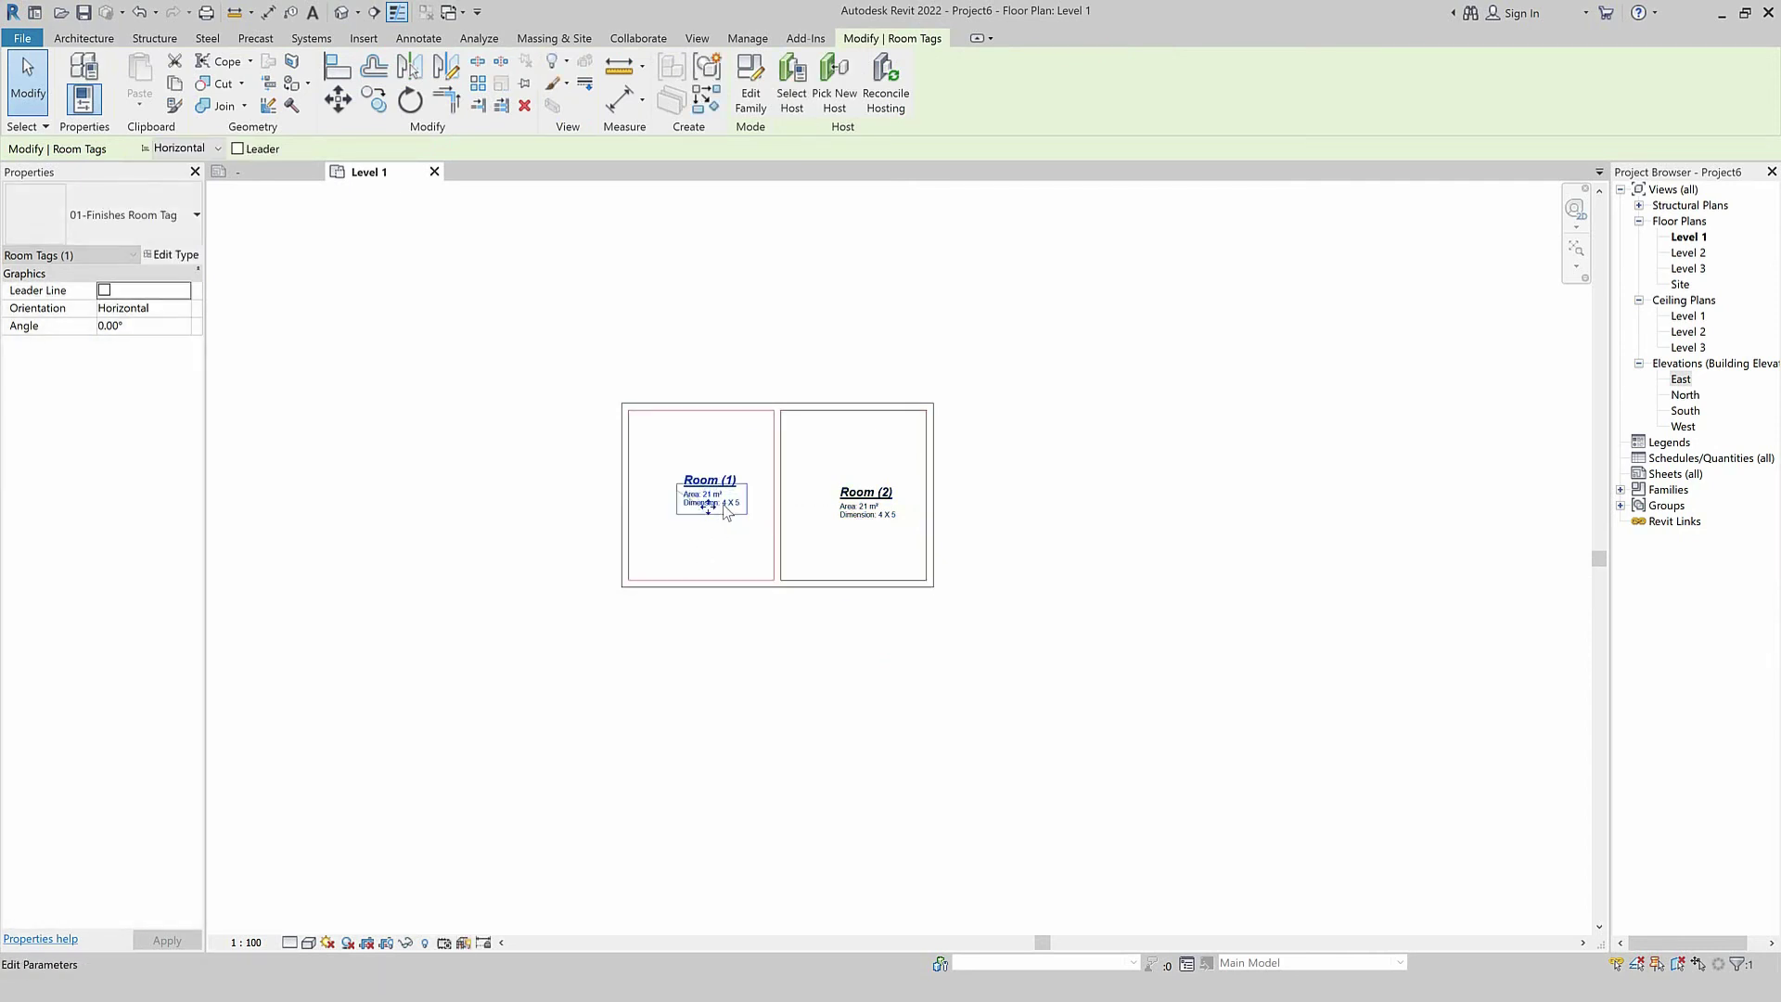
pyautogui.keyDown('ctrl'); pyautogui.moveTo(708, 507); pyautogui.dragTo(751, 643); pyautogui.keyUp('ctrl')
pyautogui.press('Escape')
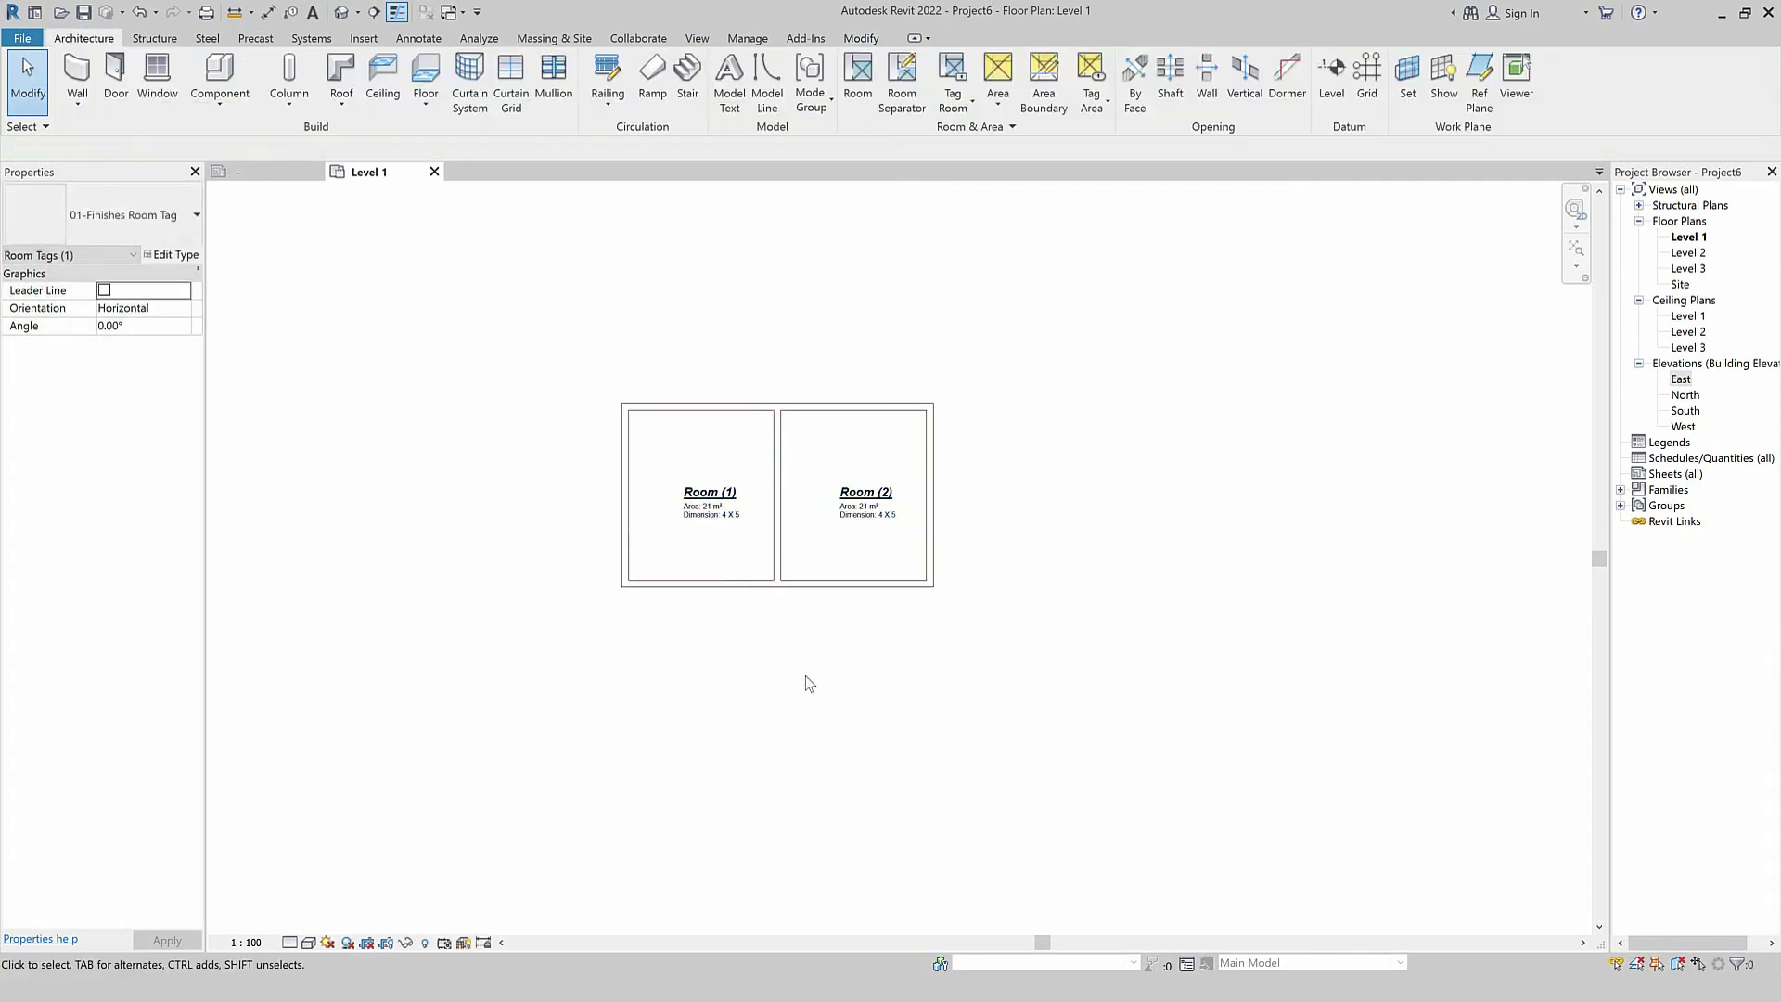
pyautogui.doubleClick(1686, 254)
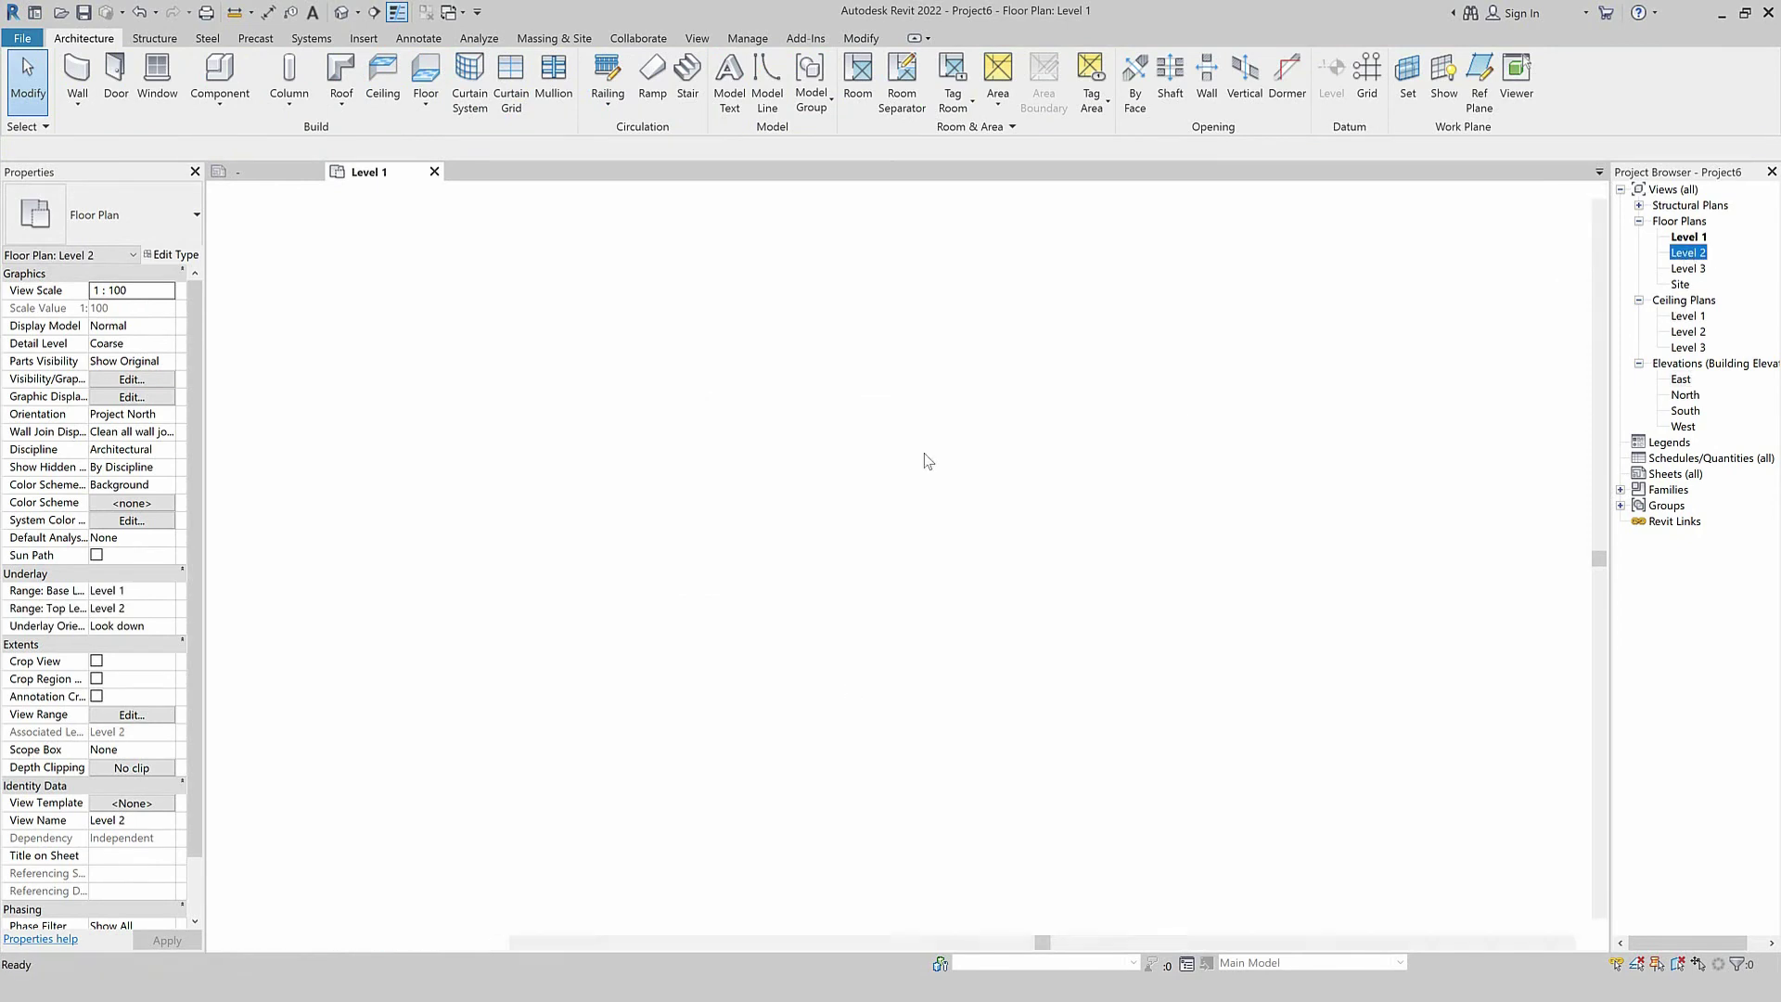
# Add Room (4) beside Room (3) on Level 2, then return to the Level 1 plan.
pyautogui.click(858, 79)
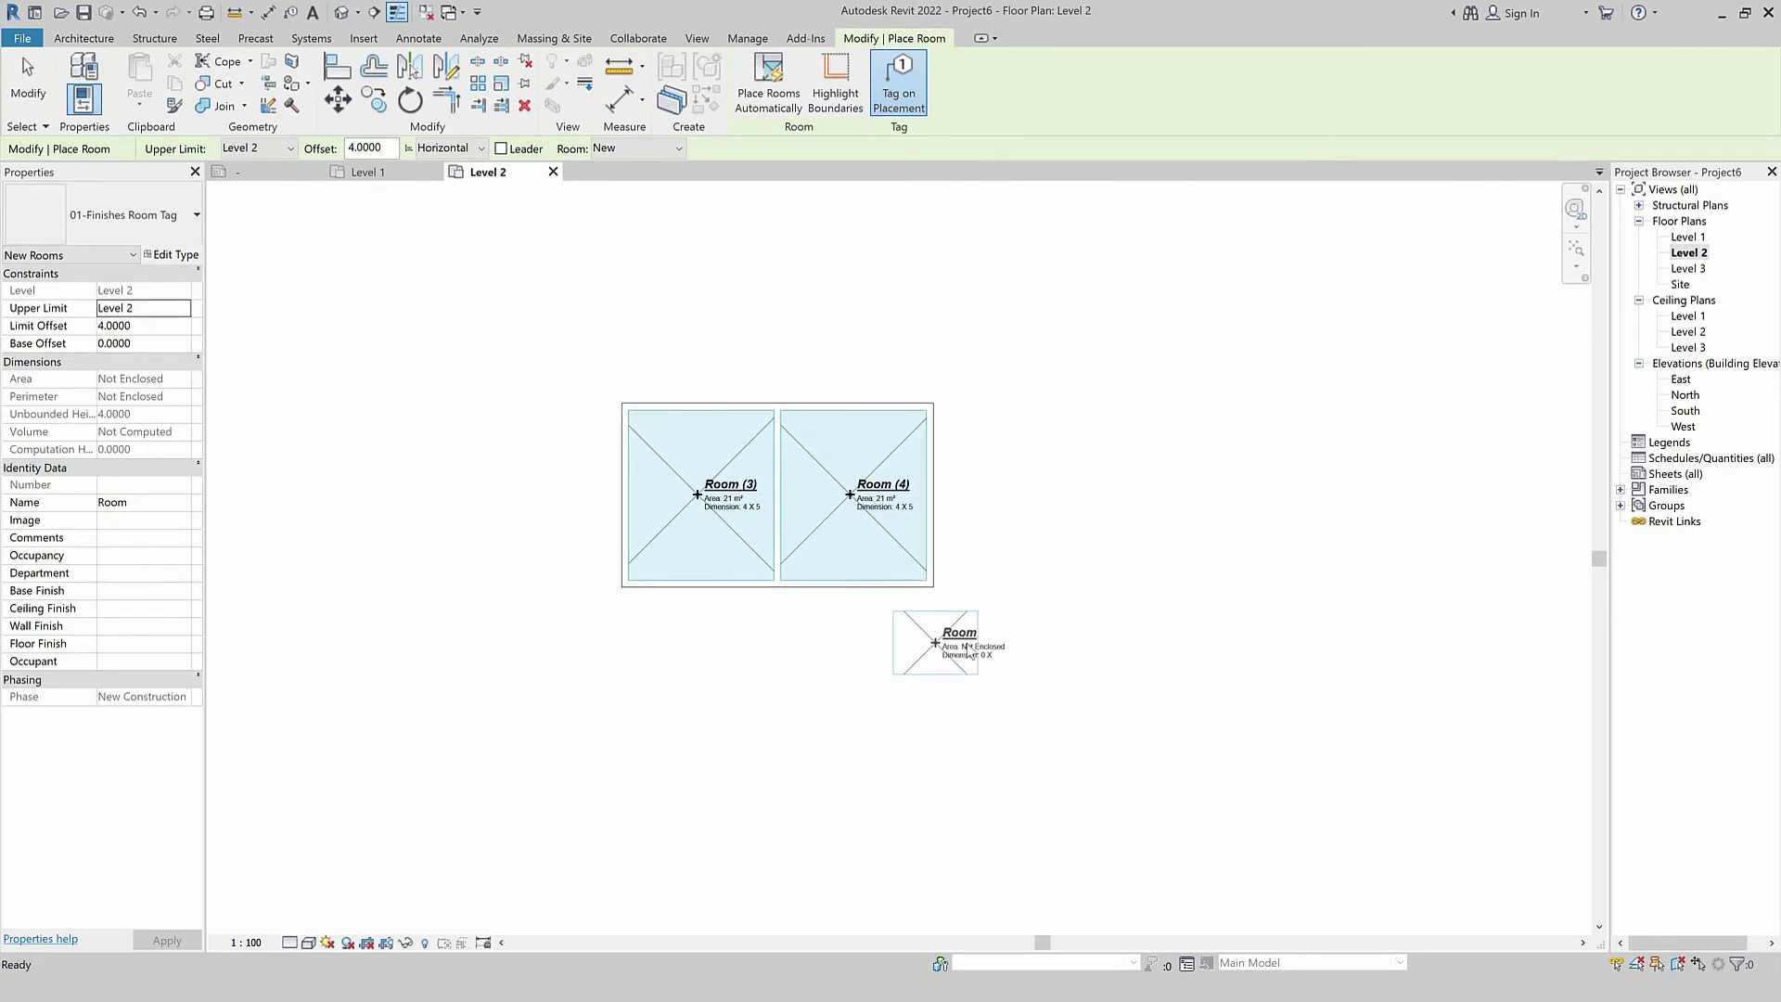
pyautogui.press('Escape')
pyautogui.press('Escape')
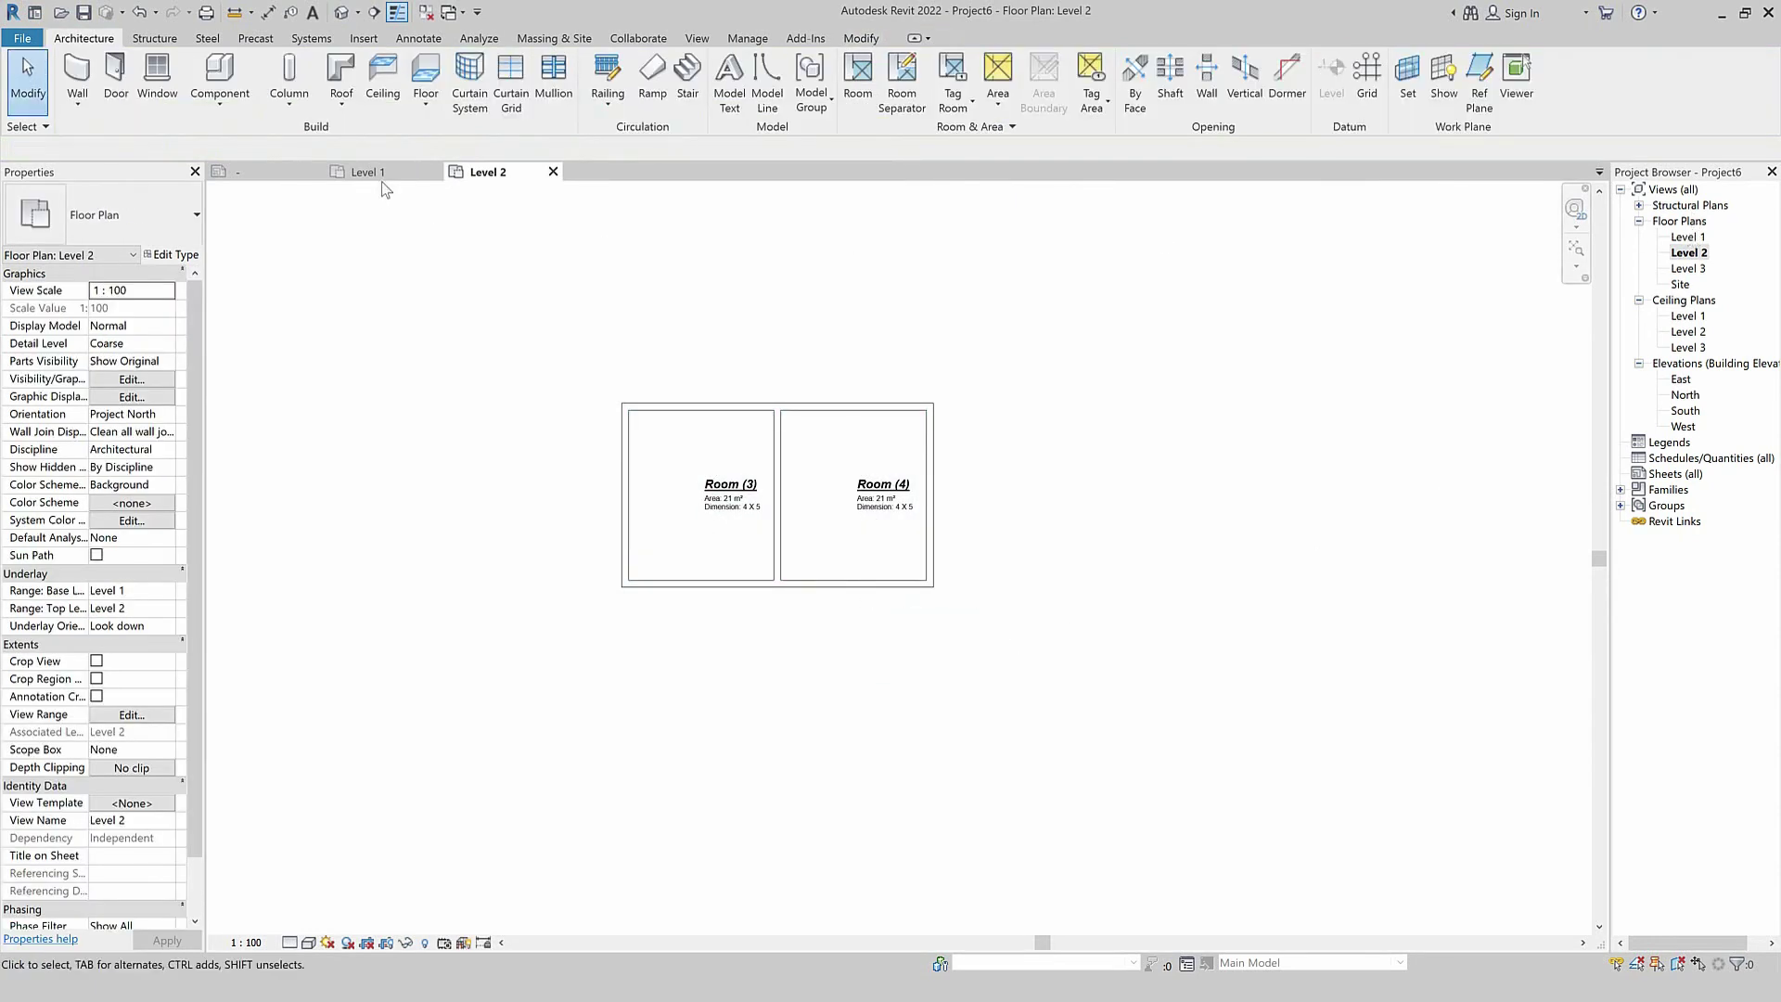
pyautogui.click(381, 179)
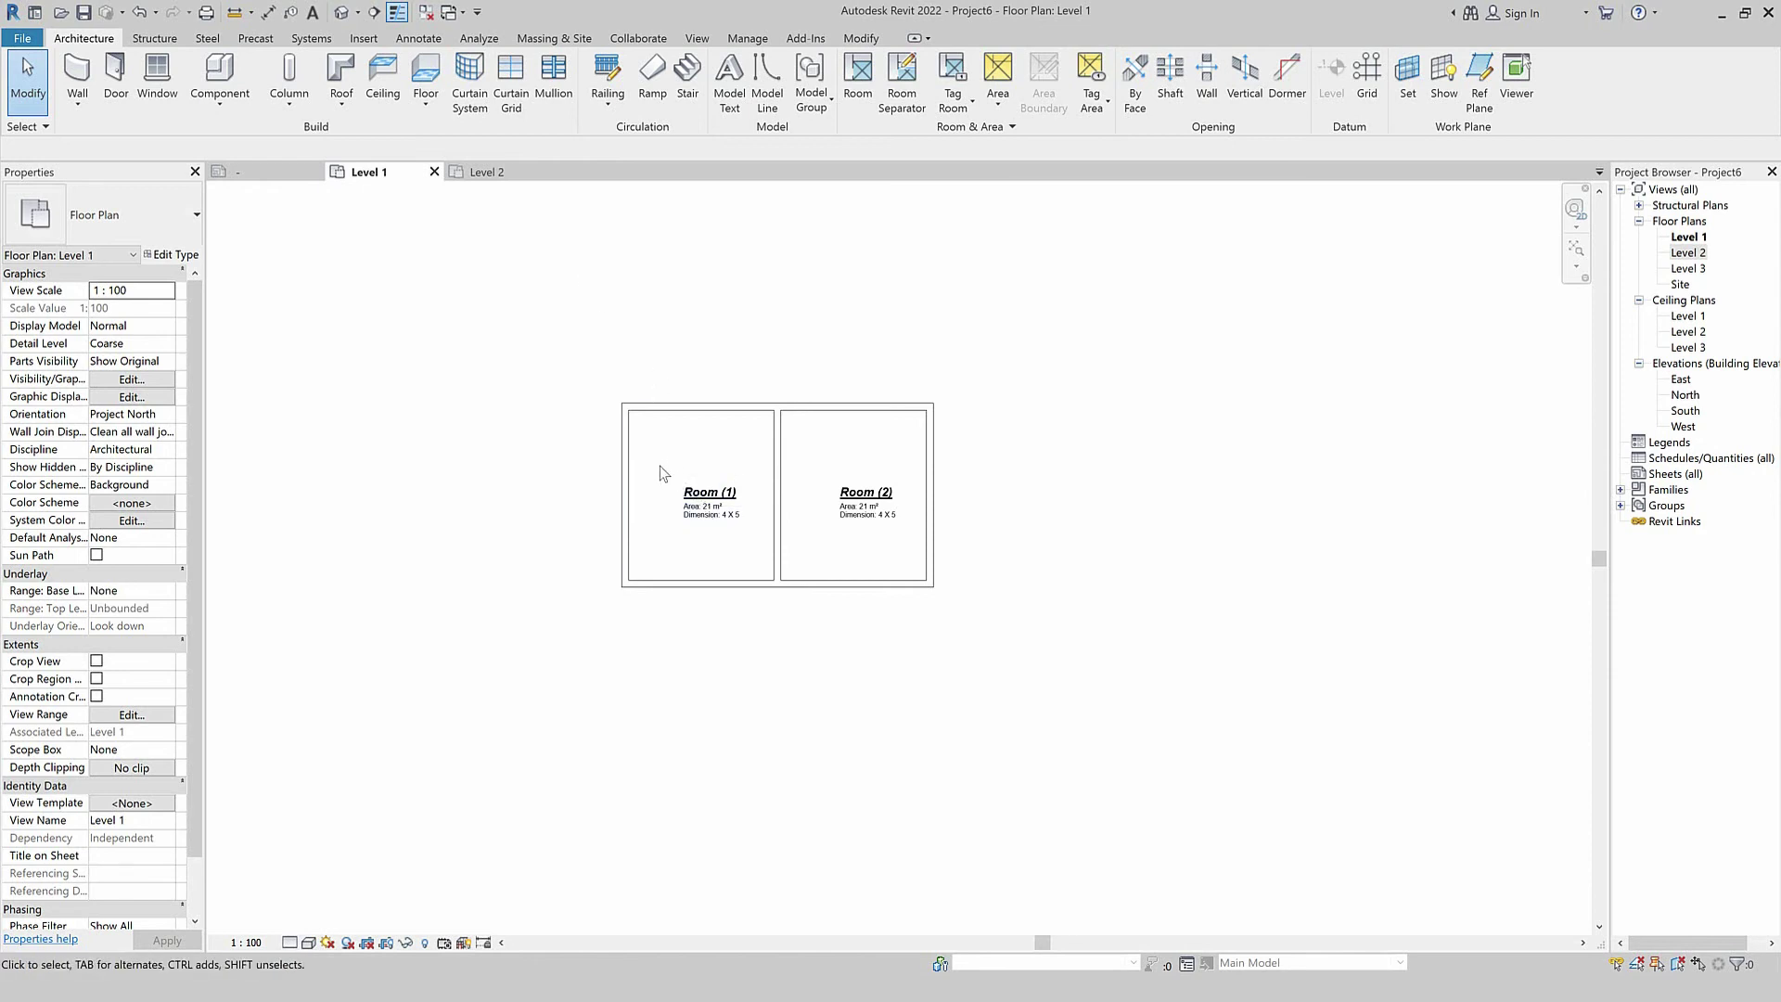
pyautogui.click(695, 503)
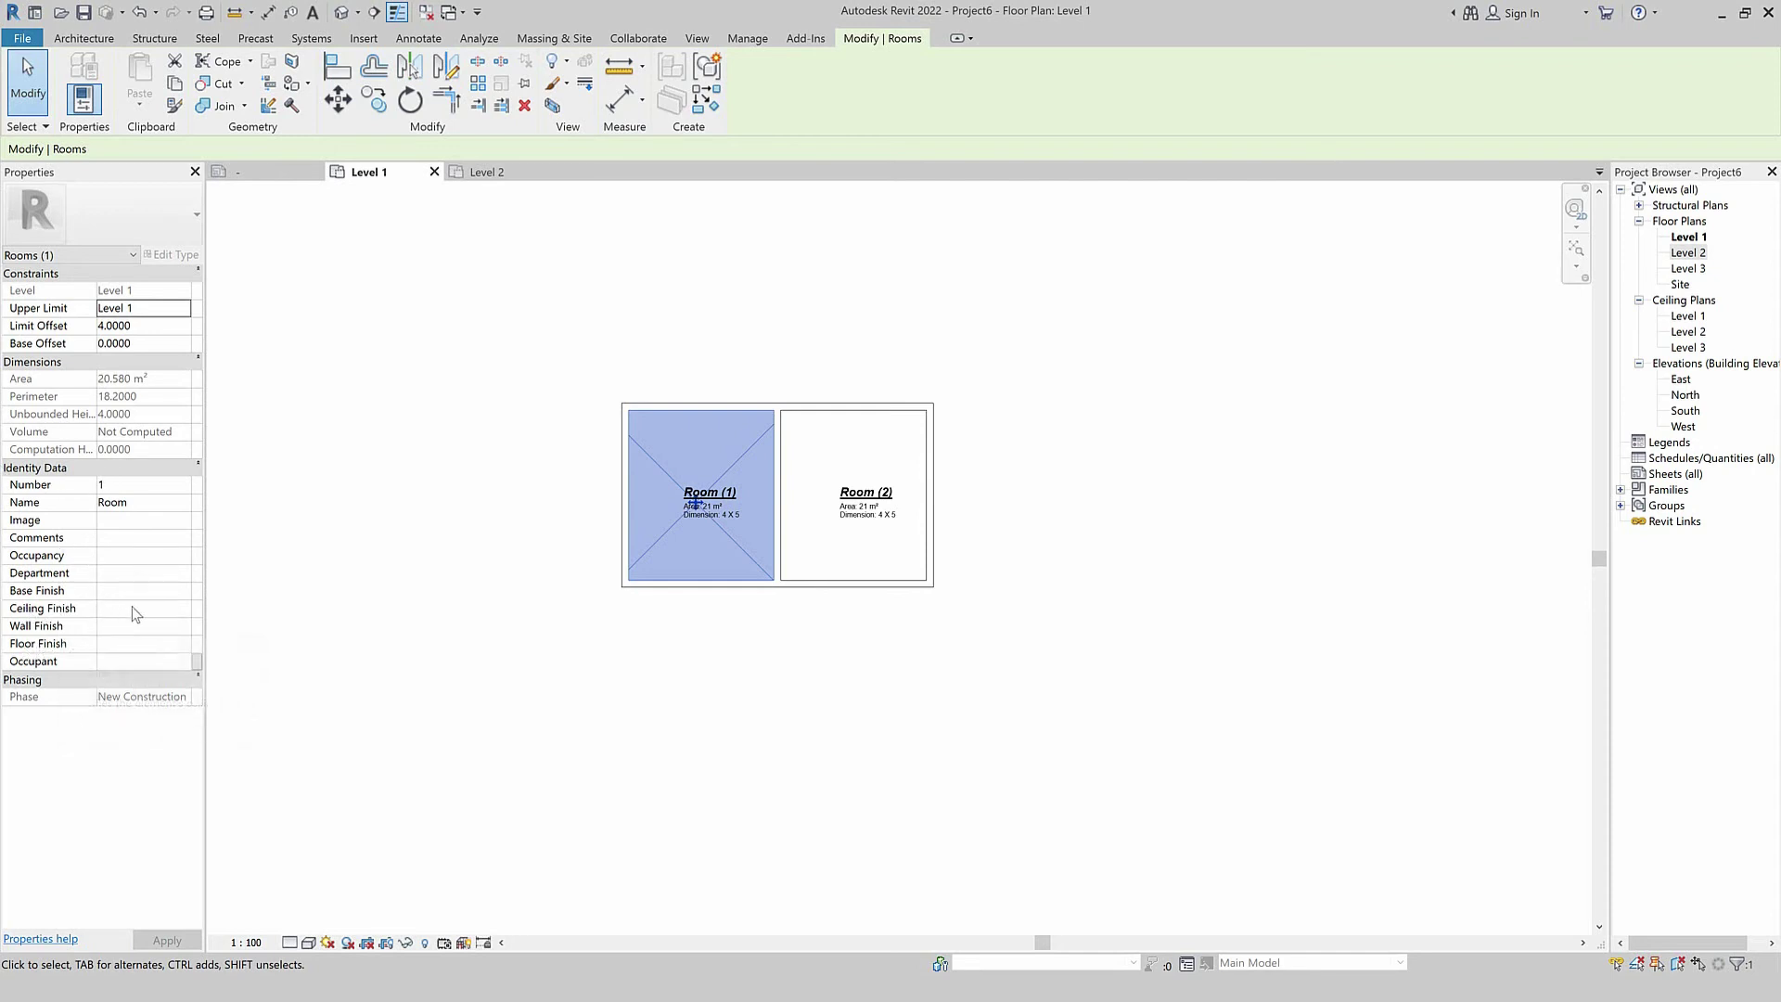
# Select the Room (1) tag and open its label parameter values, showing Area 20.580 m².
pyautogui.click(162, 485)
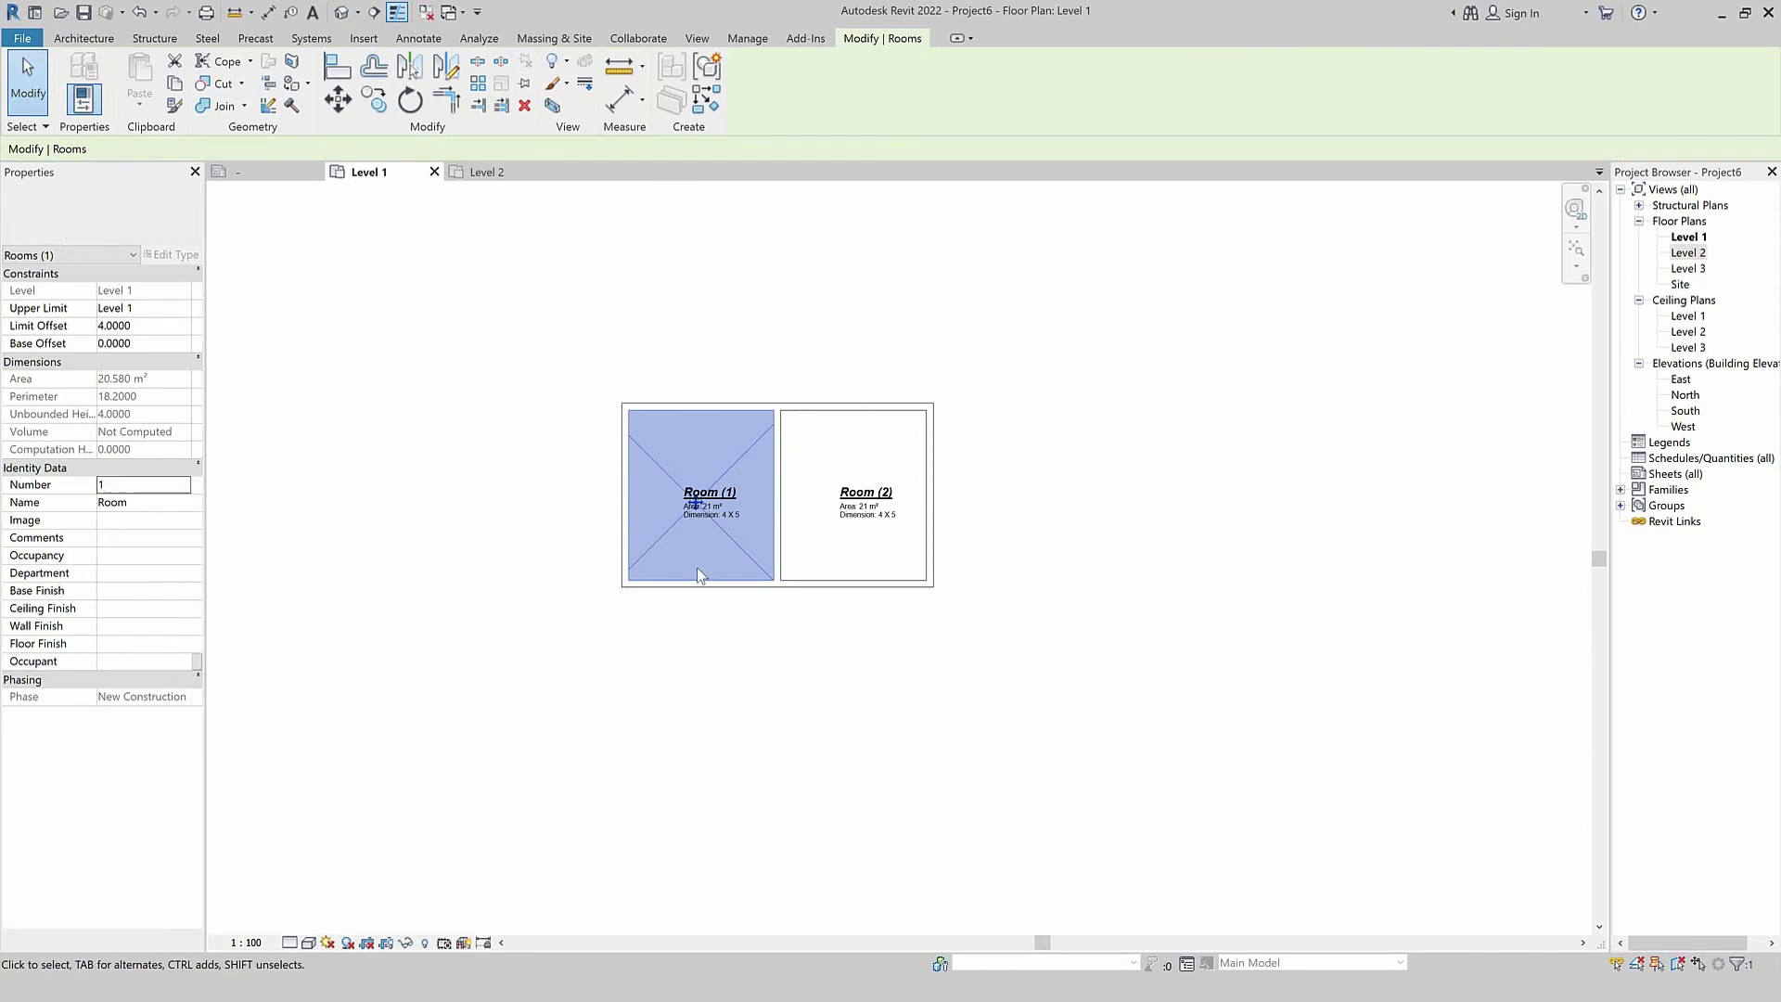
pyautogui.click(705, 515)
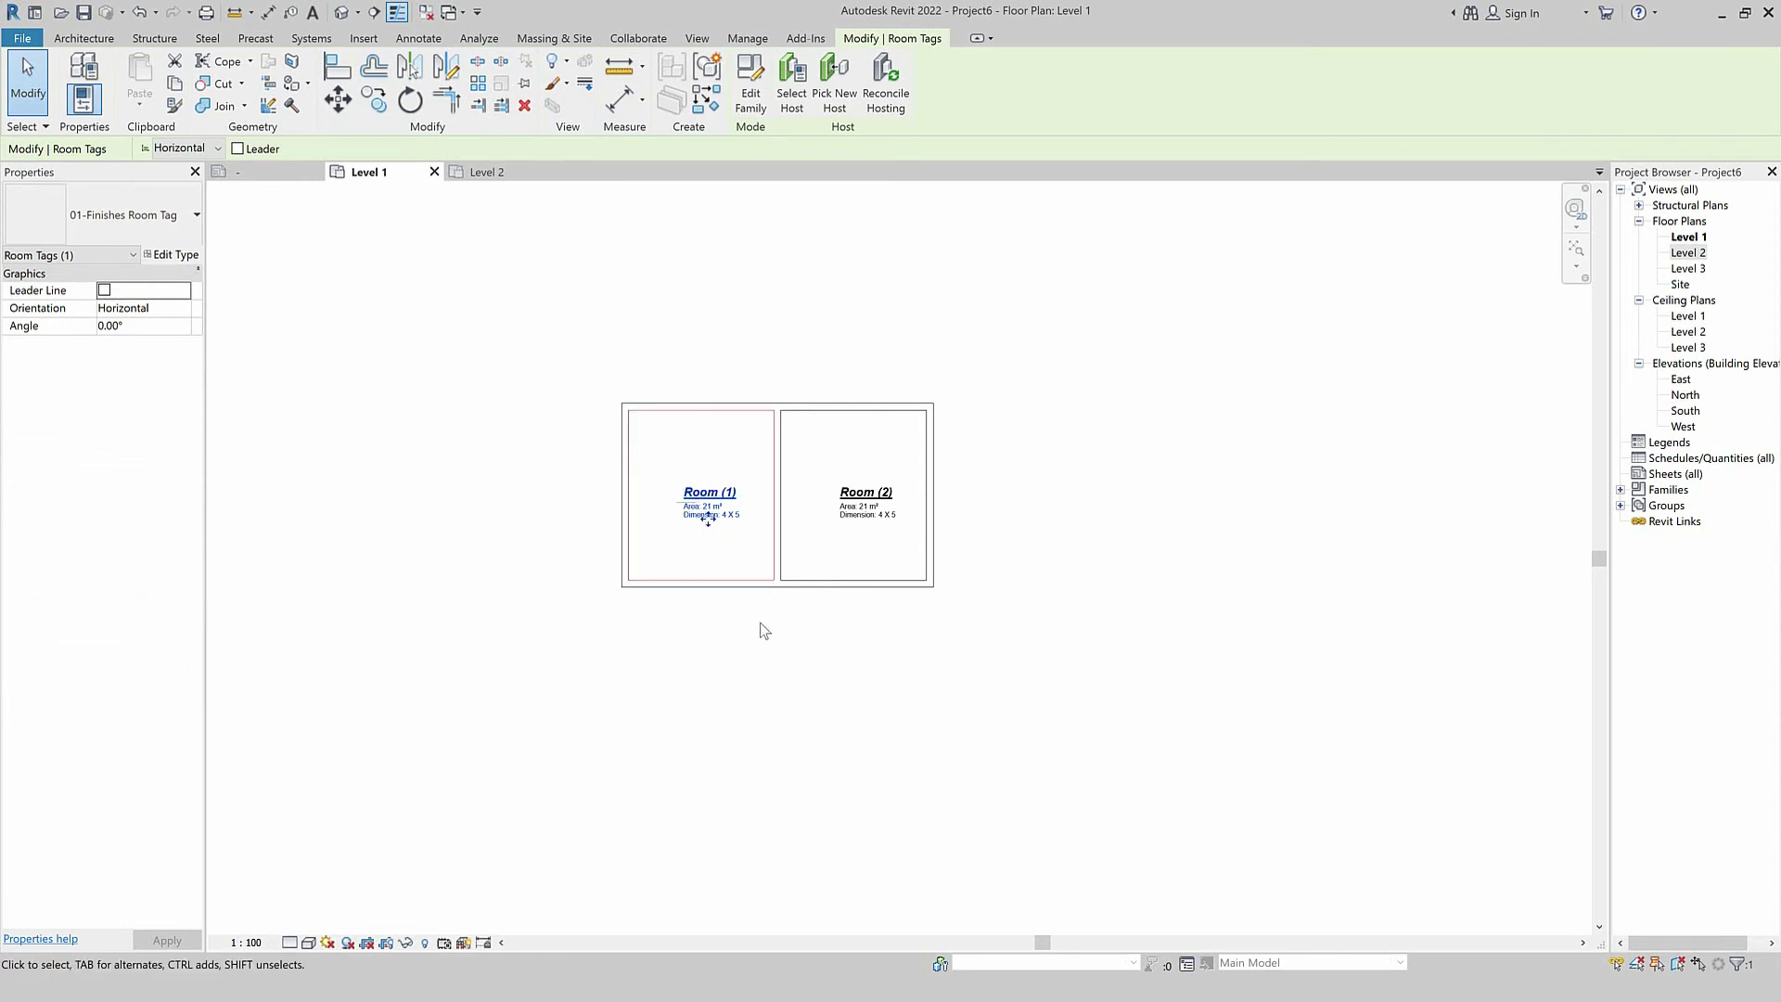
pyautogui.click(770, 685)
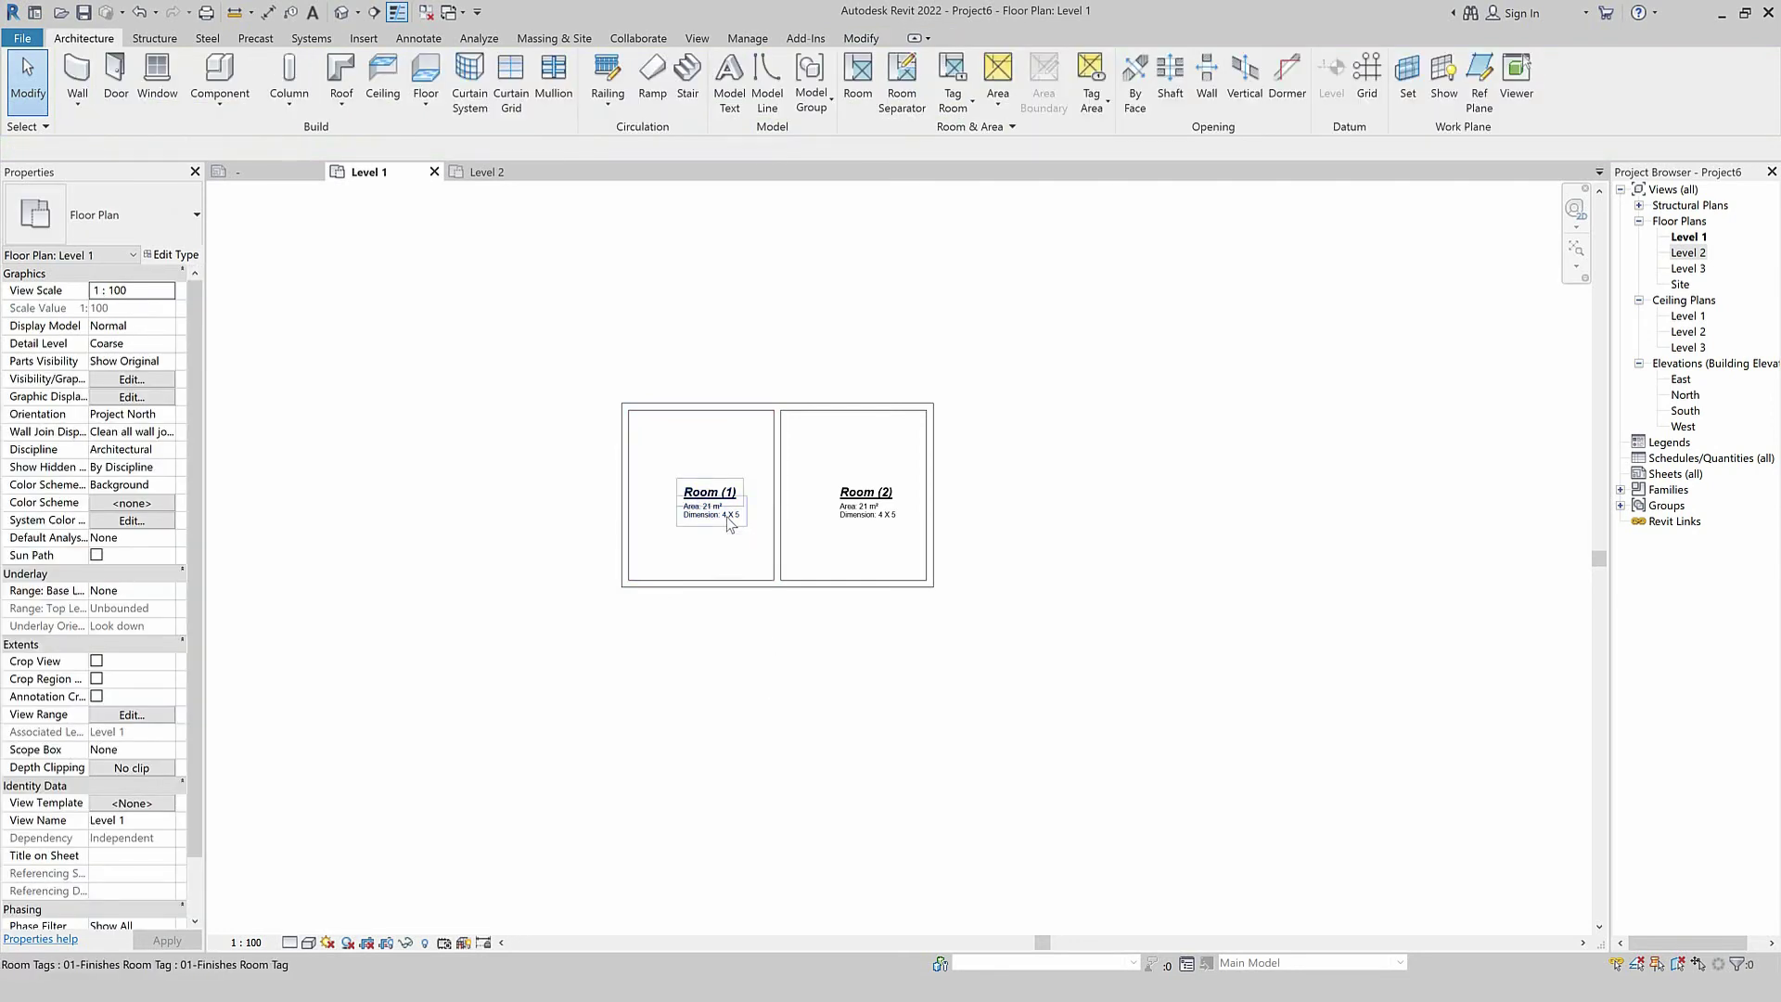
pyautogui.click(728, 524)
pyautogui.click(728, 524)
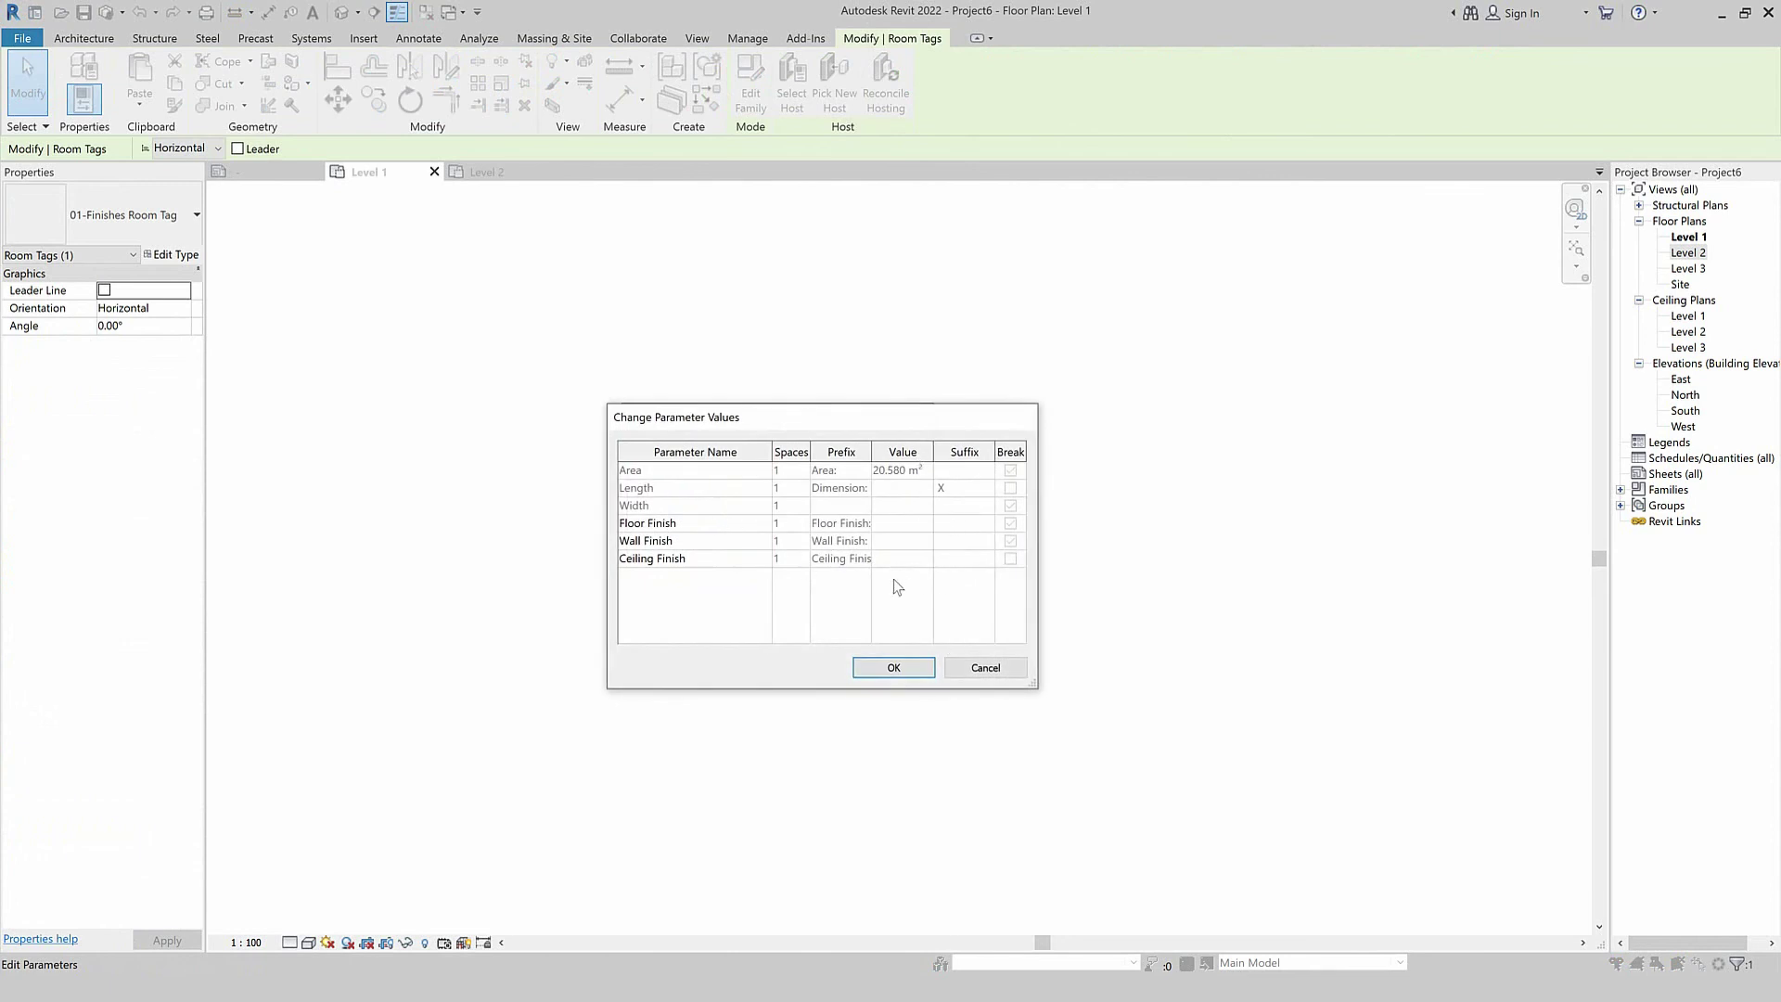
# Set the Room (1) tag's Floor Finish to Wood, Wall Finish to Paint and Ceiling Finish to Paint.
pyautogui.click(896, 528)
pyautogui.write('d')
pyautogui.click(887, 541)
pyautogui.write('nt')
pyautogui.press('Return')
pyautogui.click(890, 558)
pyautogui.click(893, 670)
pyautogui.scroll(4, 722, 533)
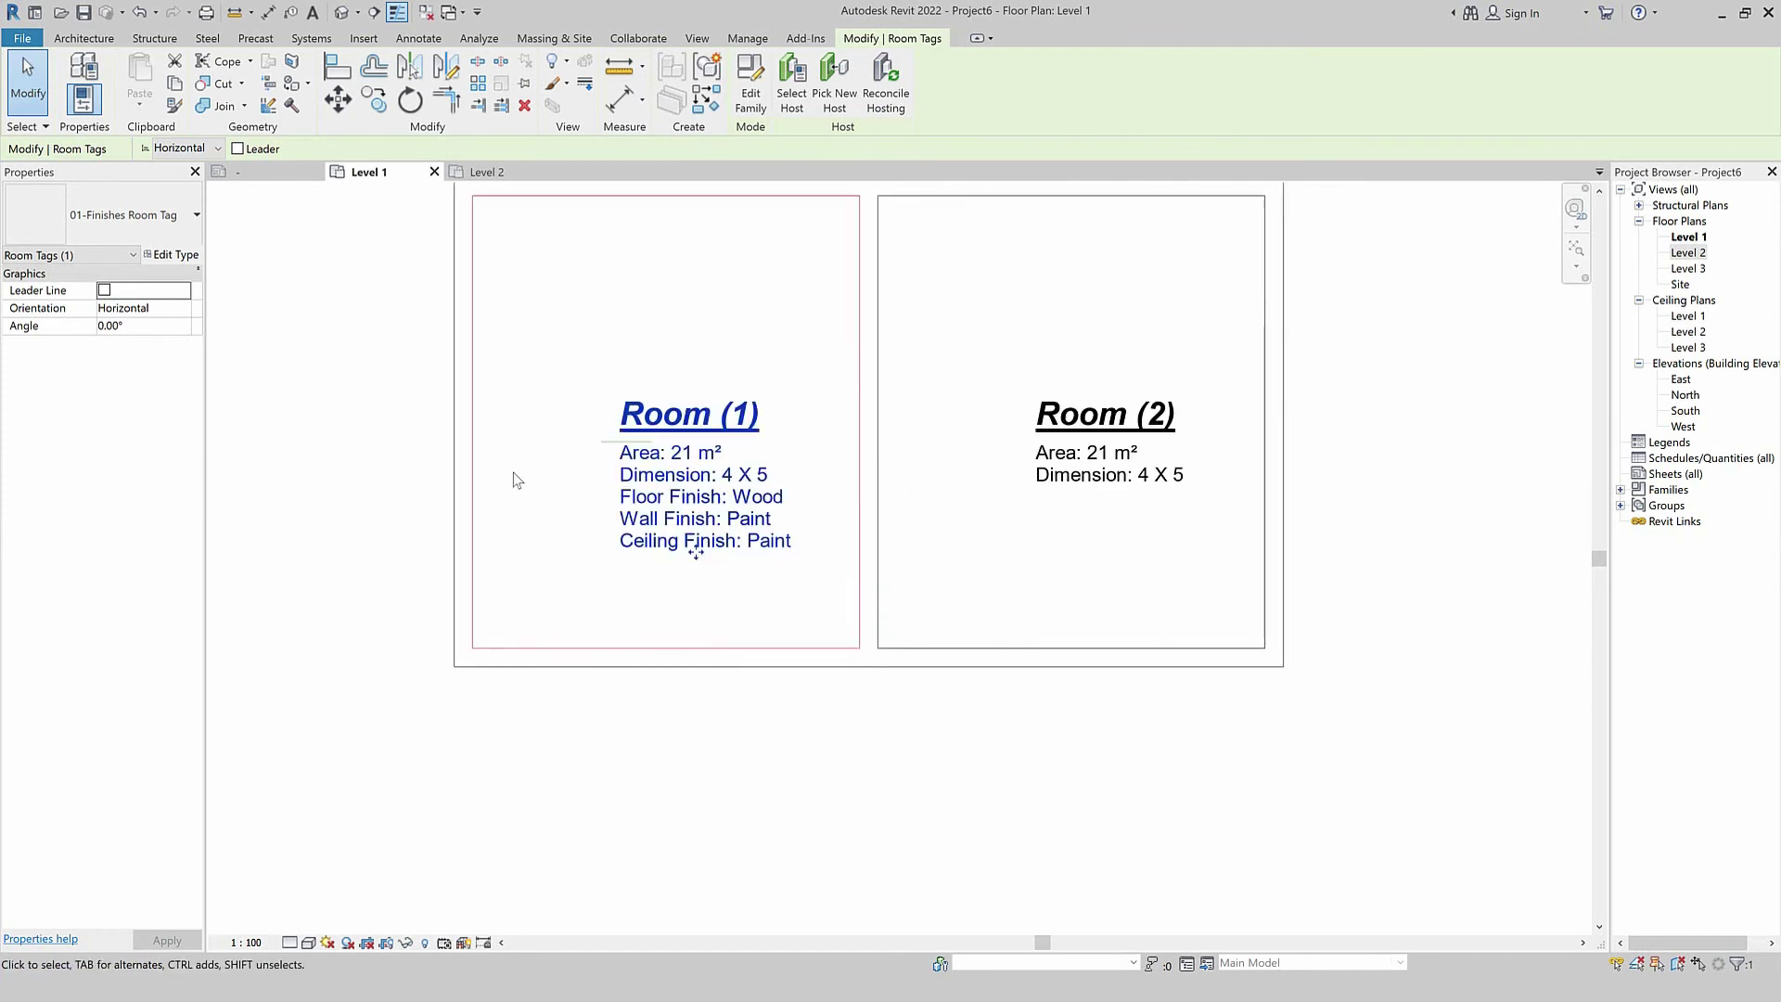
# Nudge the Room (1) tag slightly up-left and check the room's finish properties.
pyautogui.moveTo(695, 553); pyautogui.dragTo(674, 546)
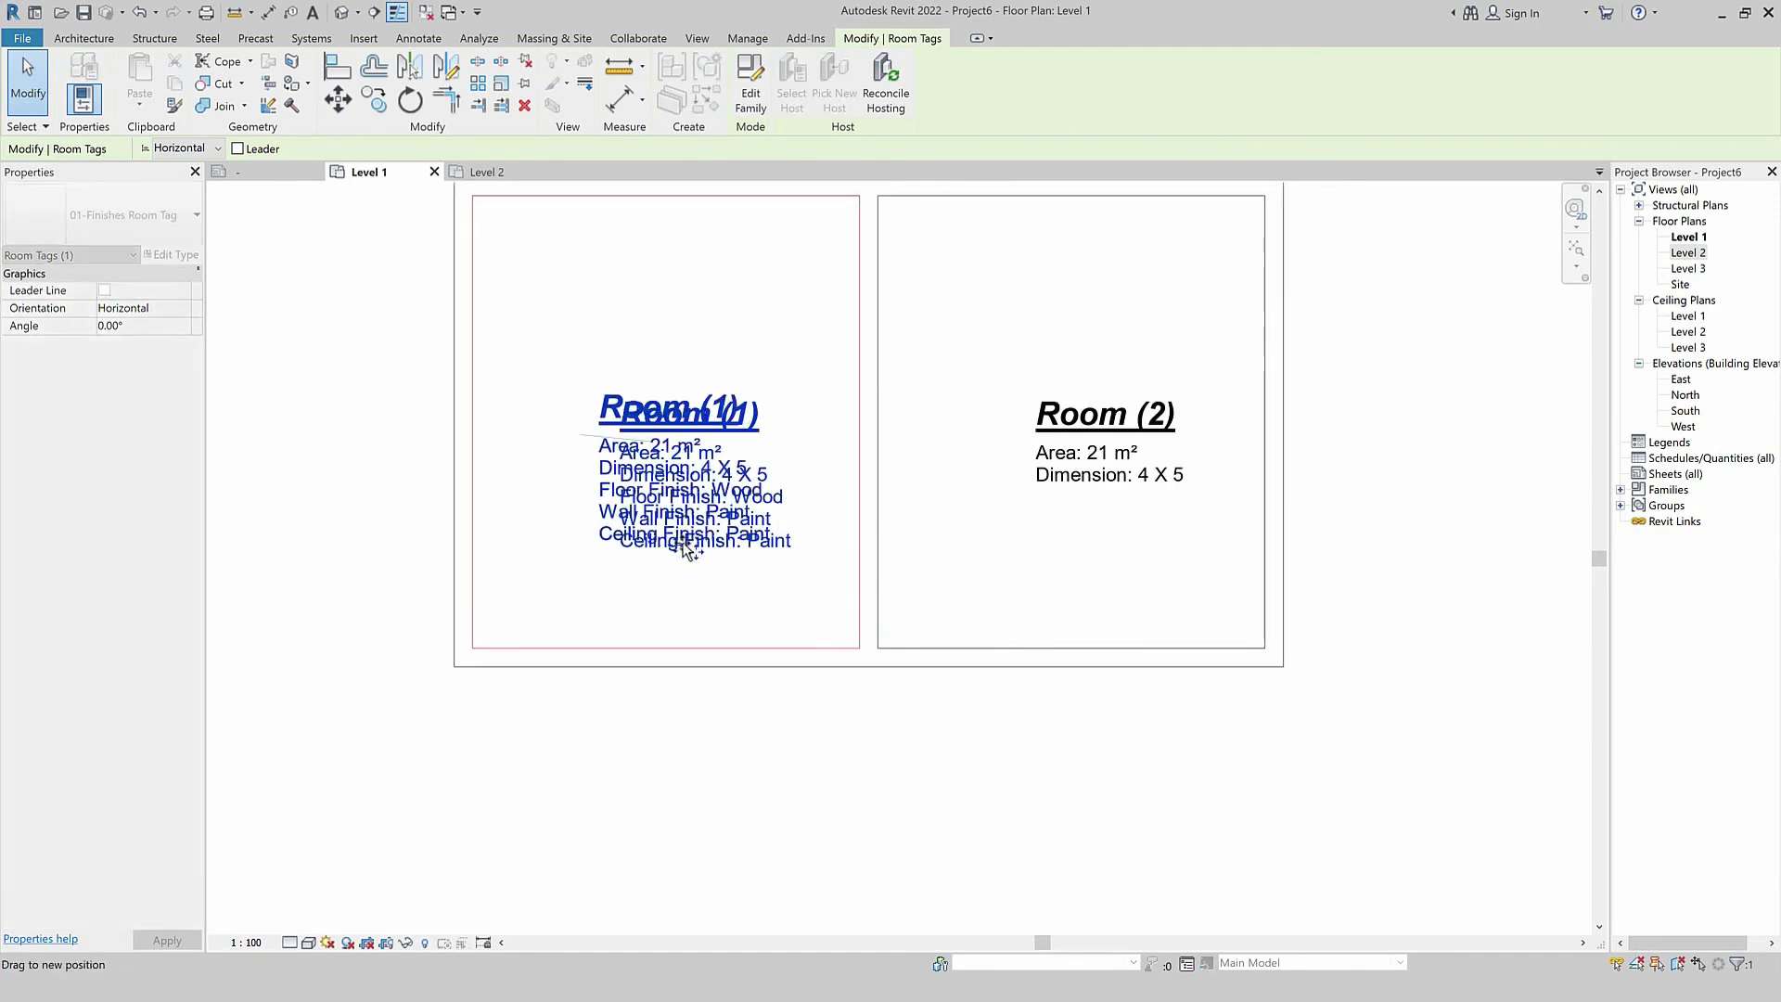
pyautogui.click(684, 821)
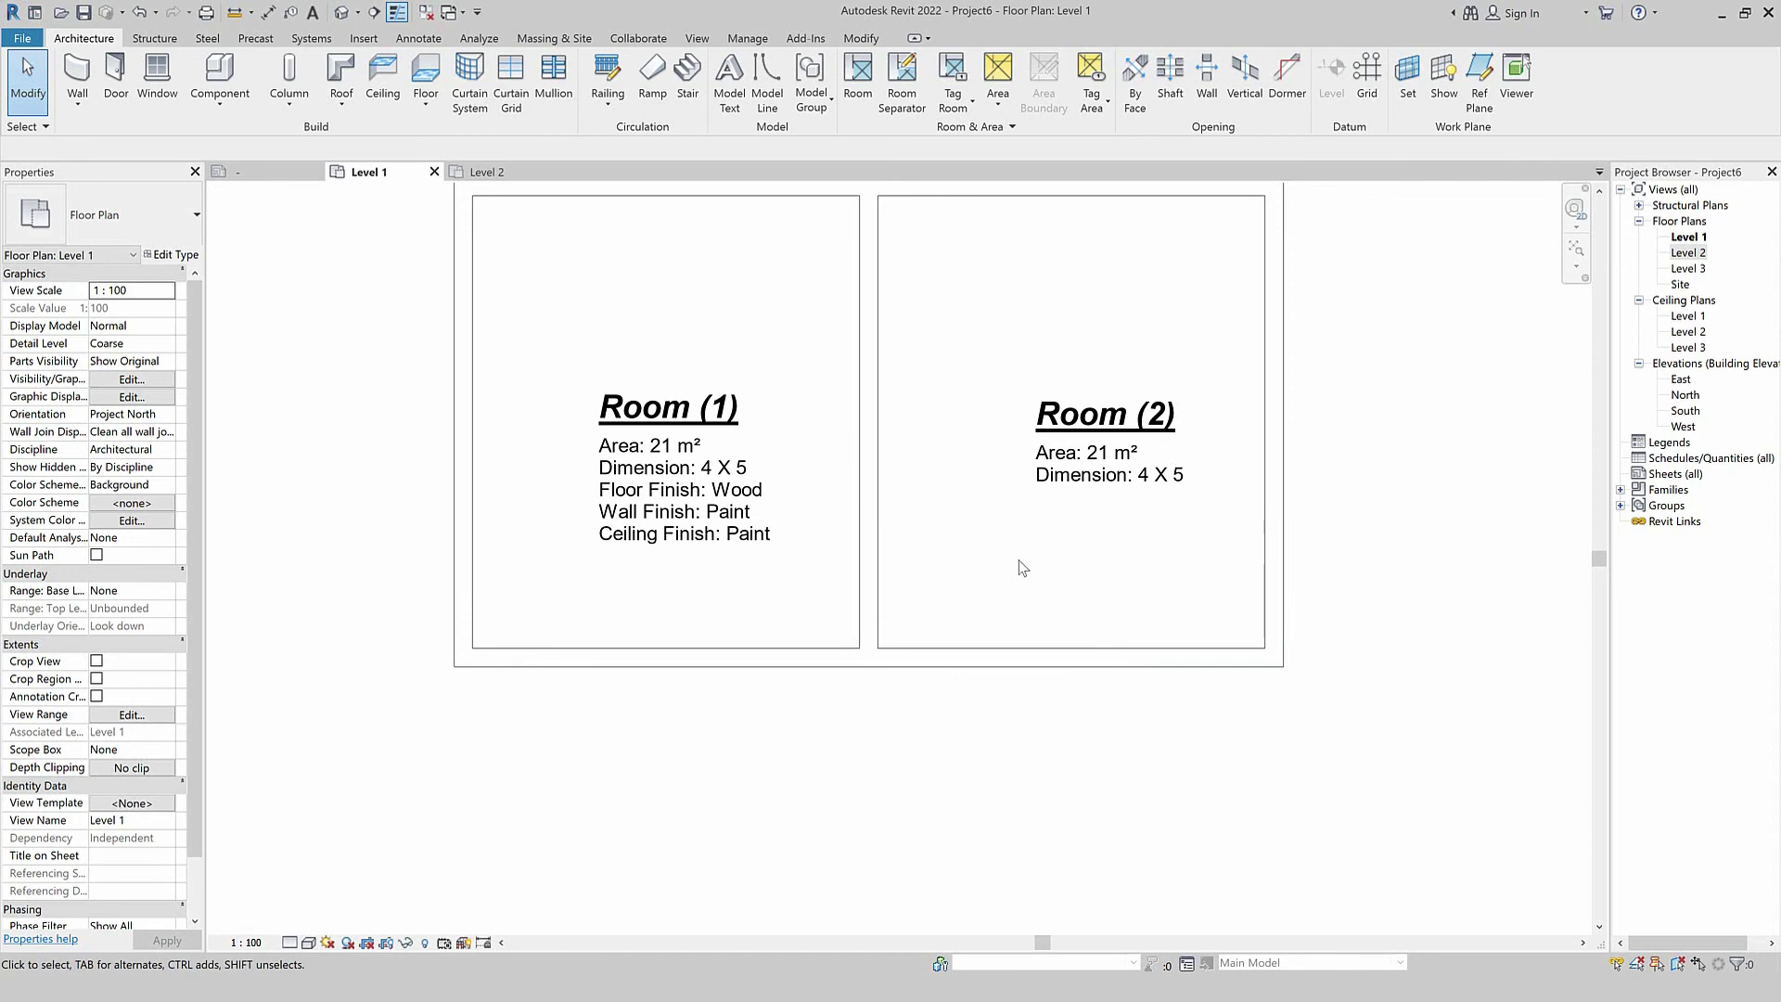
pyautogui.click(542, 340)
# Reopen the Room (1) tag's label values and confirm the Wood and Paint finishes.
pyautogui.click(499, 944)
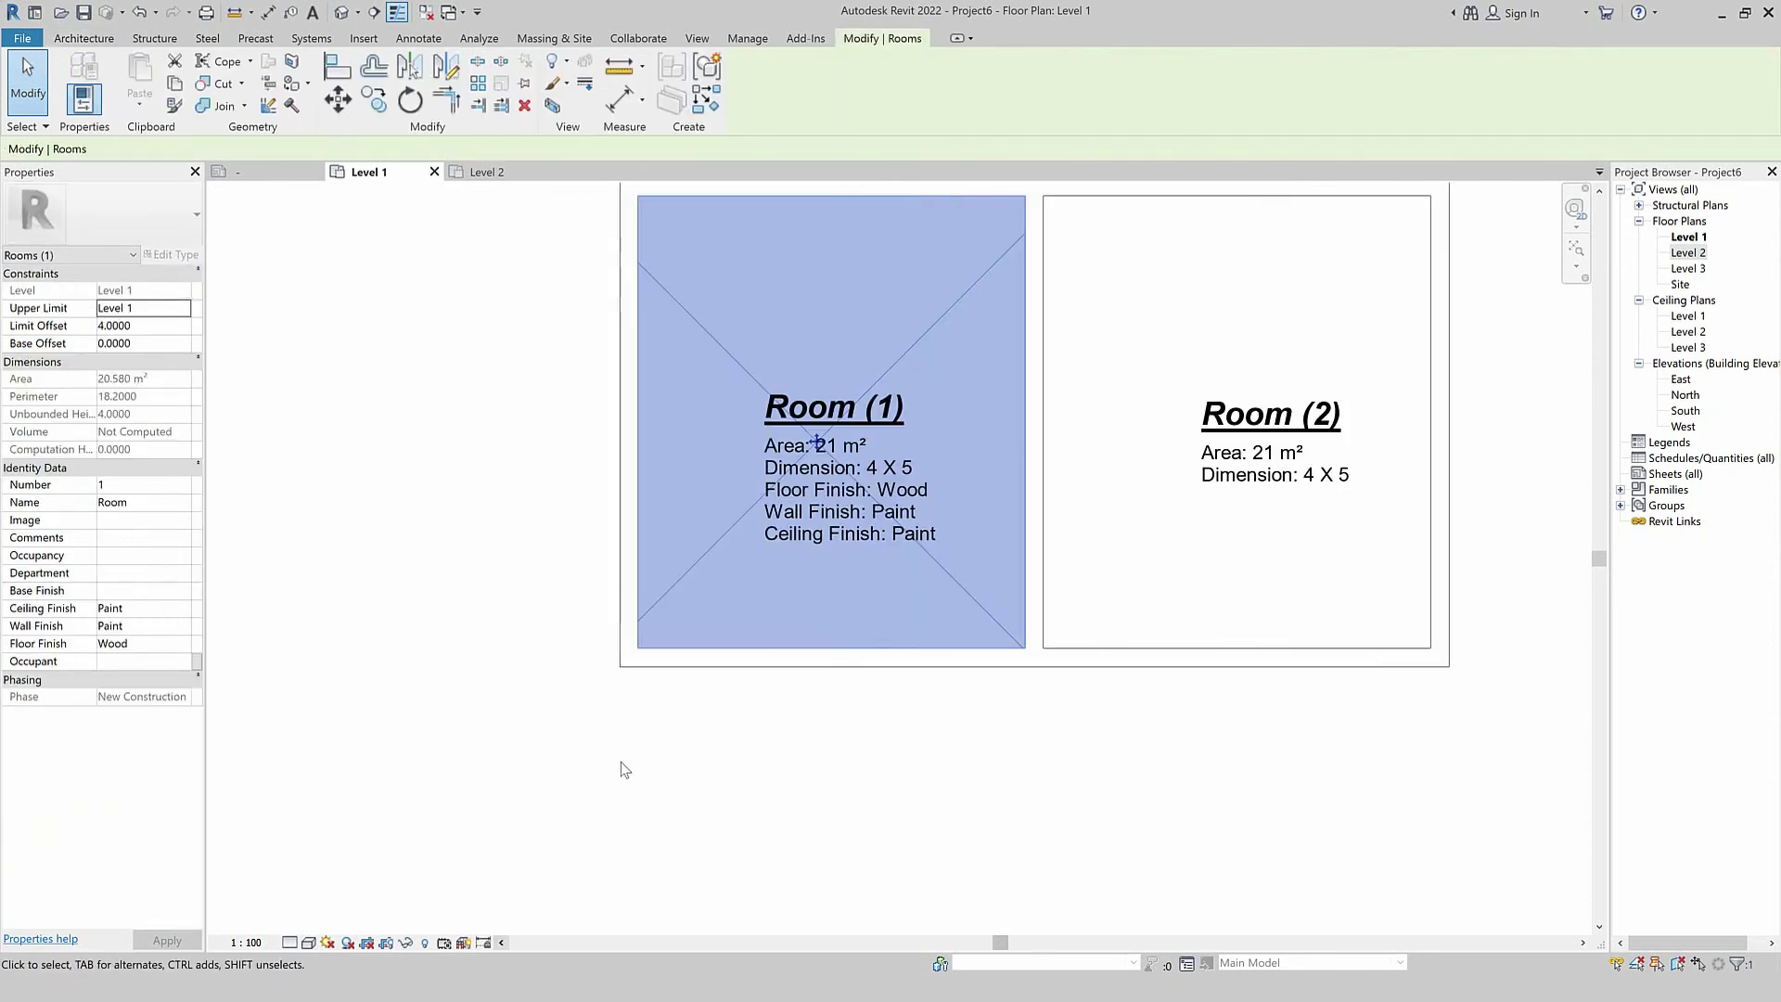
pyautogui.click(728, 716)
pyautogui.click(851, 557)
pyautogui.click(855, 564)
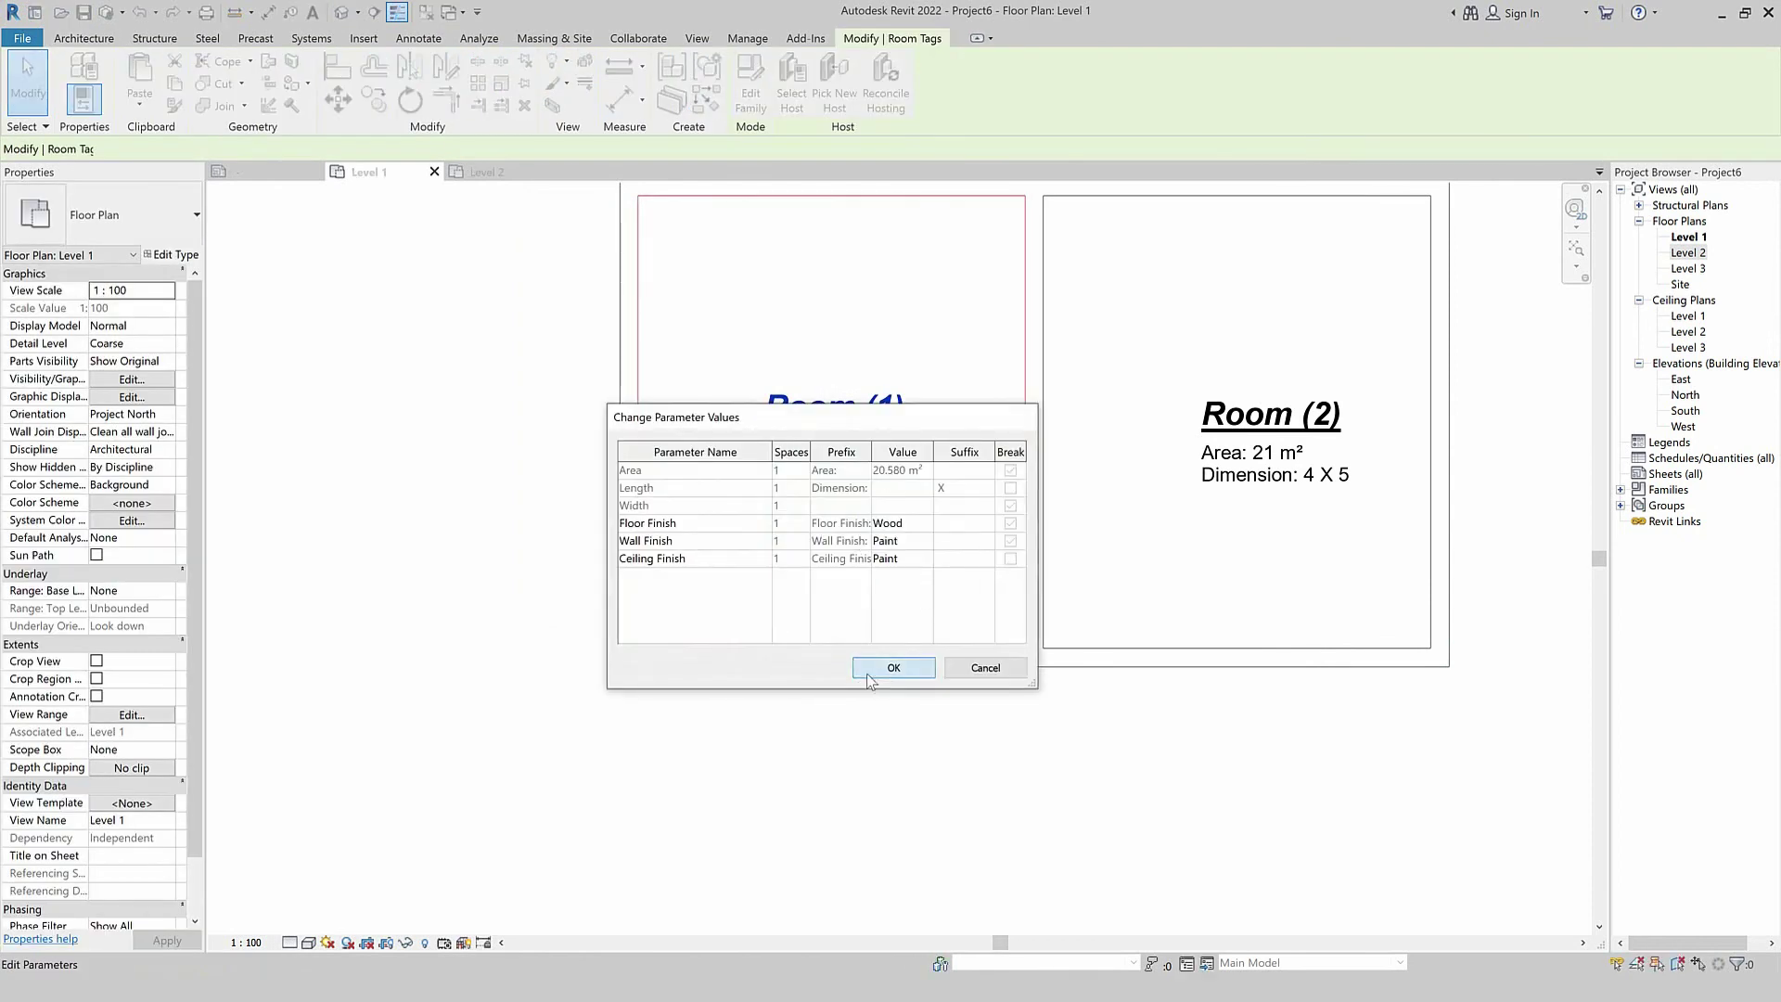
pyautogui.click(886, 669)
# Bring up the schedule options on Schedules/Quantities in the Project Browser.
pyautogui.scroll(-2, 505, 728)
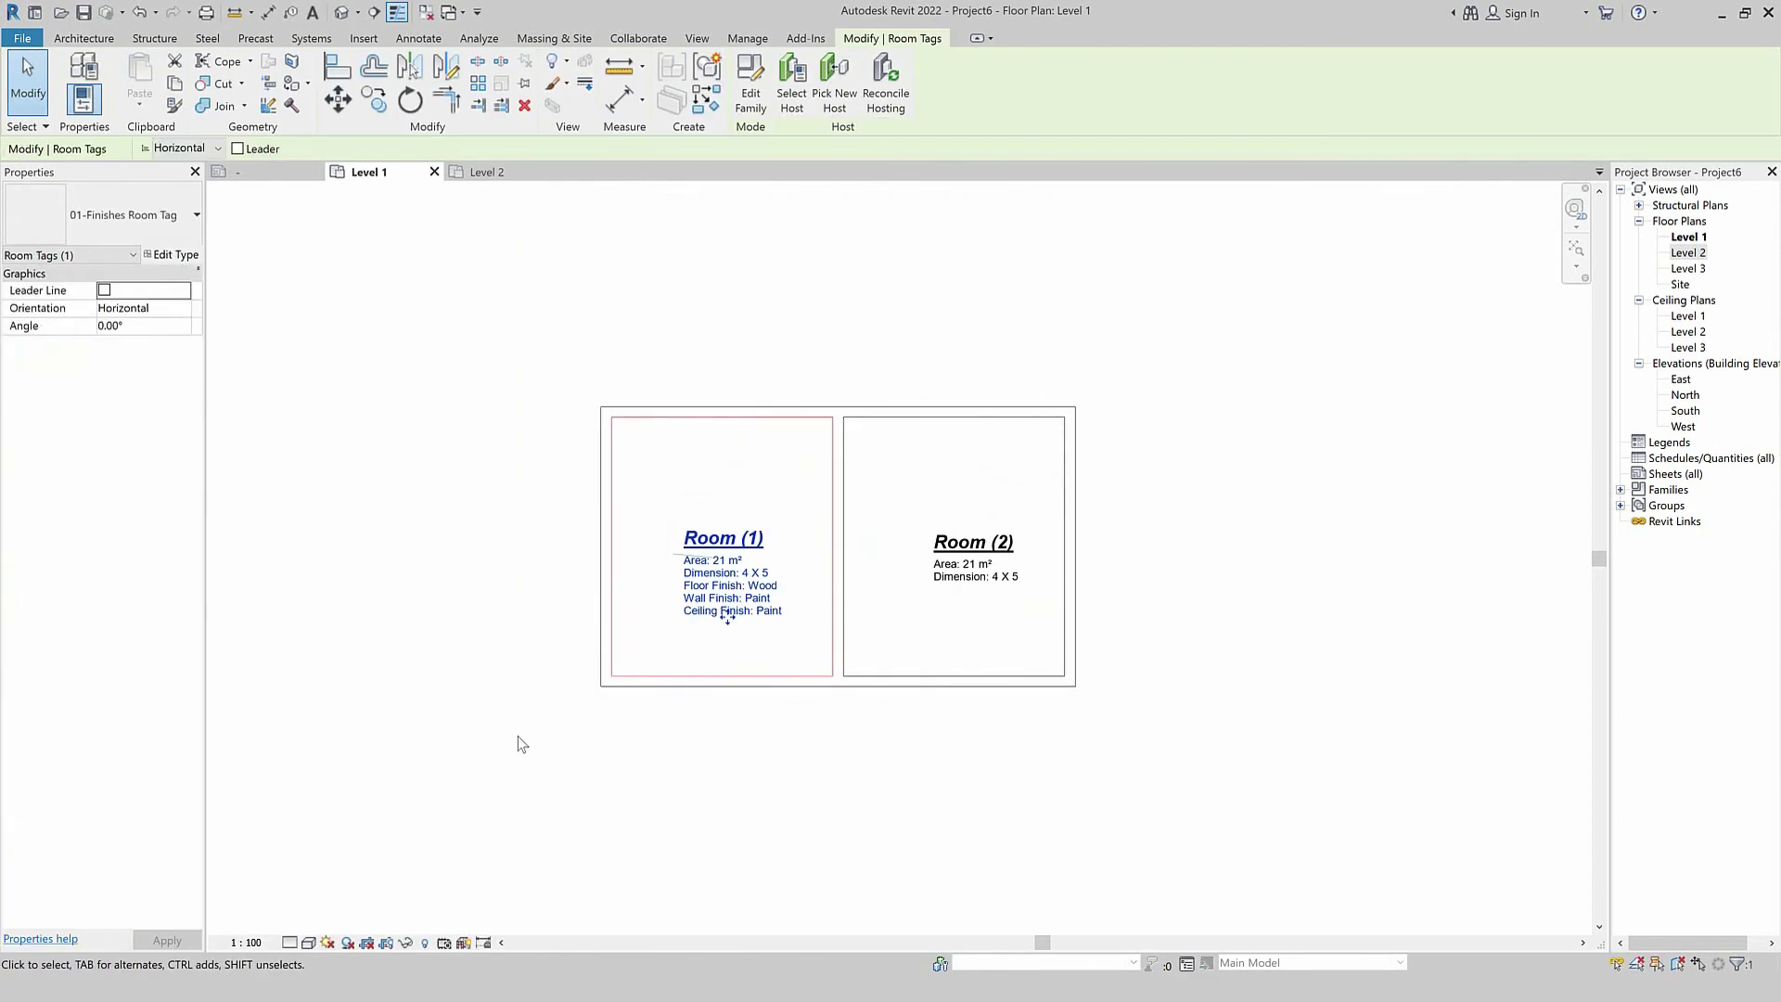
pyautogui.click(1692, 458)
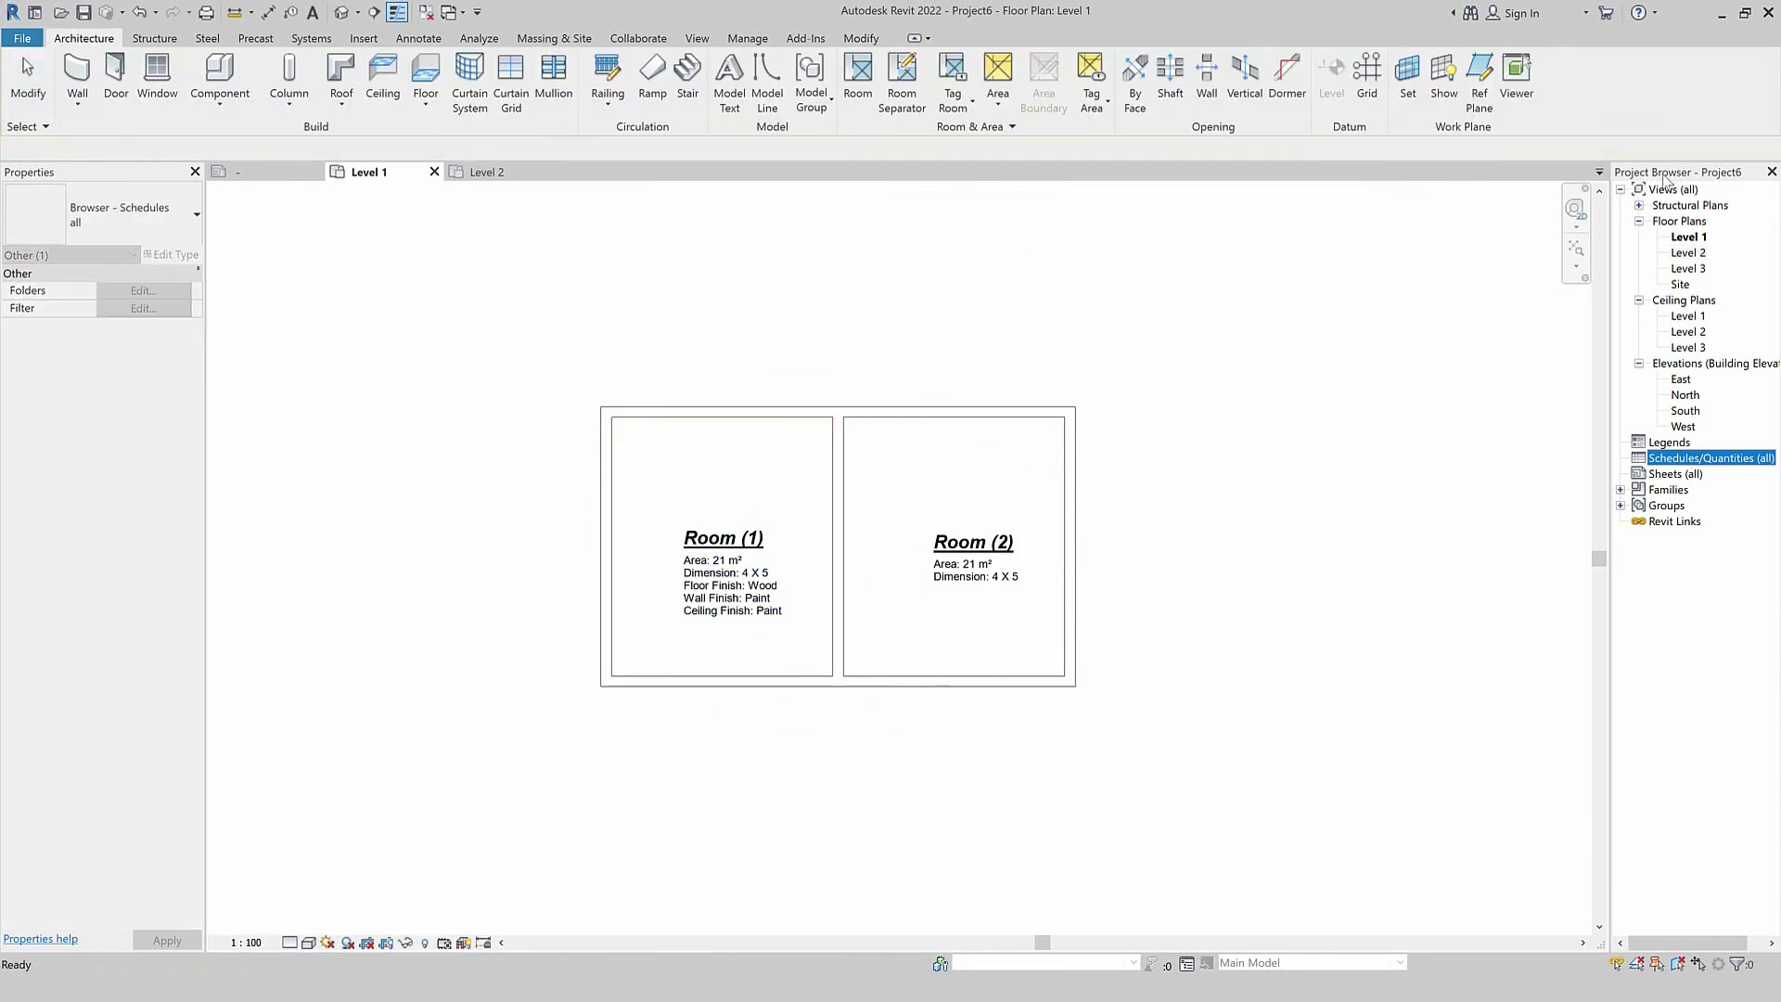
pyautogui.rightClick(1731, 464)
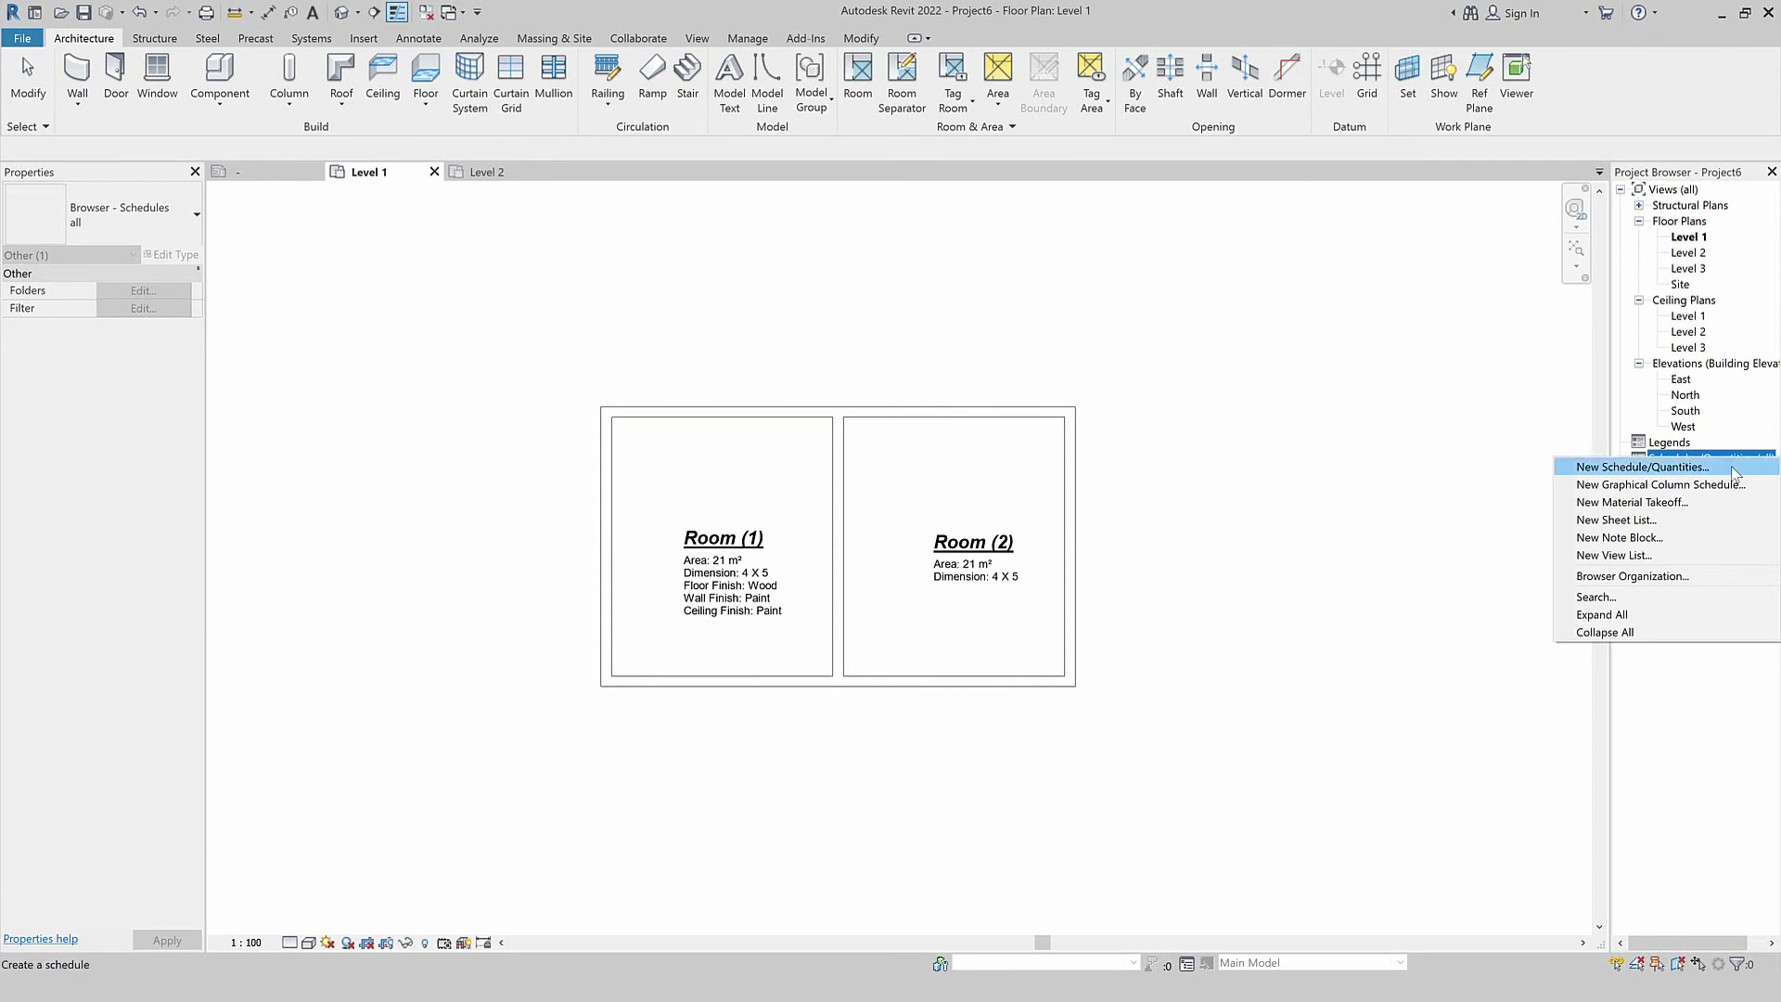
# Create a new schedule from the Rooms category as the Room Schedule.
pyautogui.click(1734, 468)
pyautogui.click(752, 463)
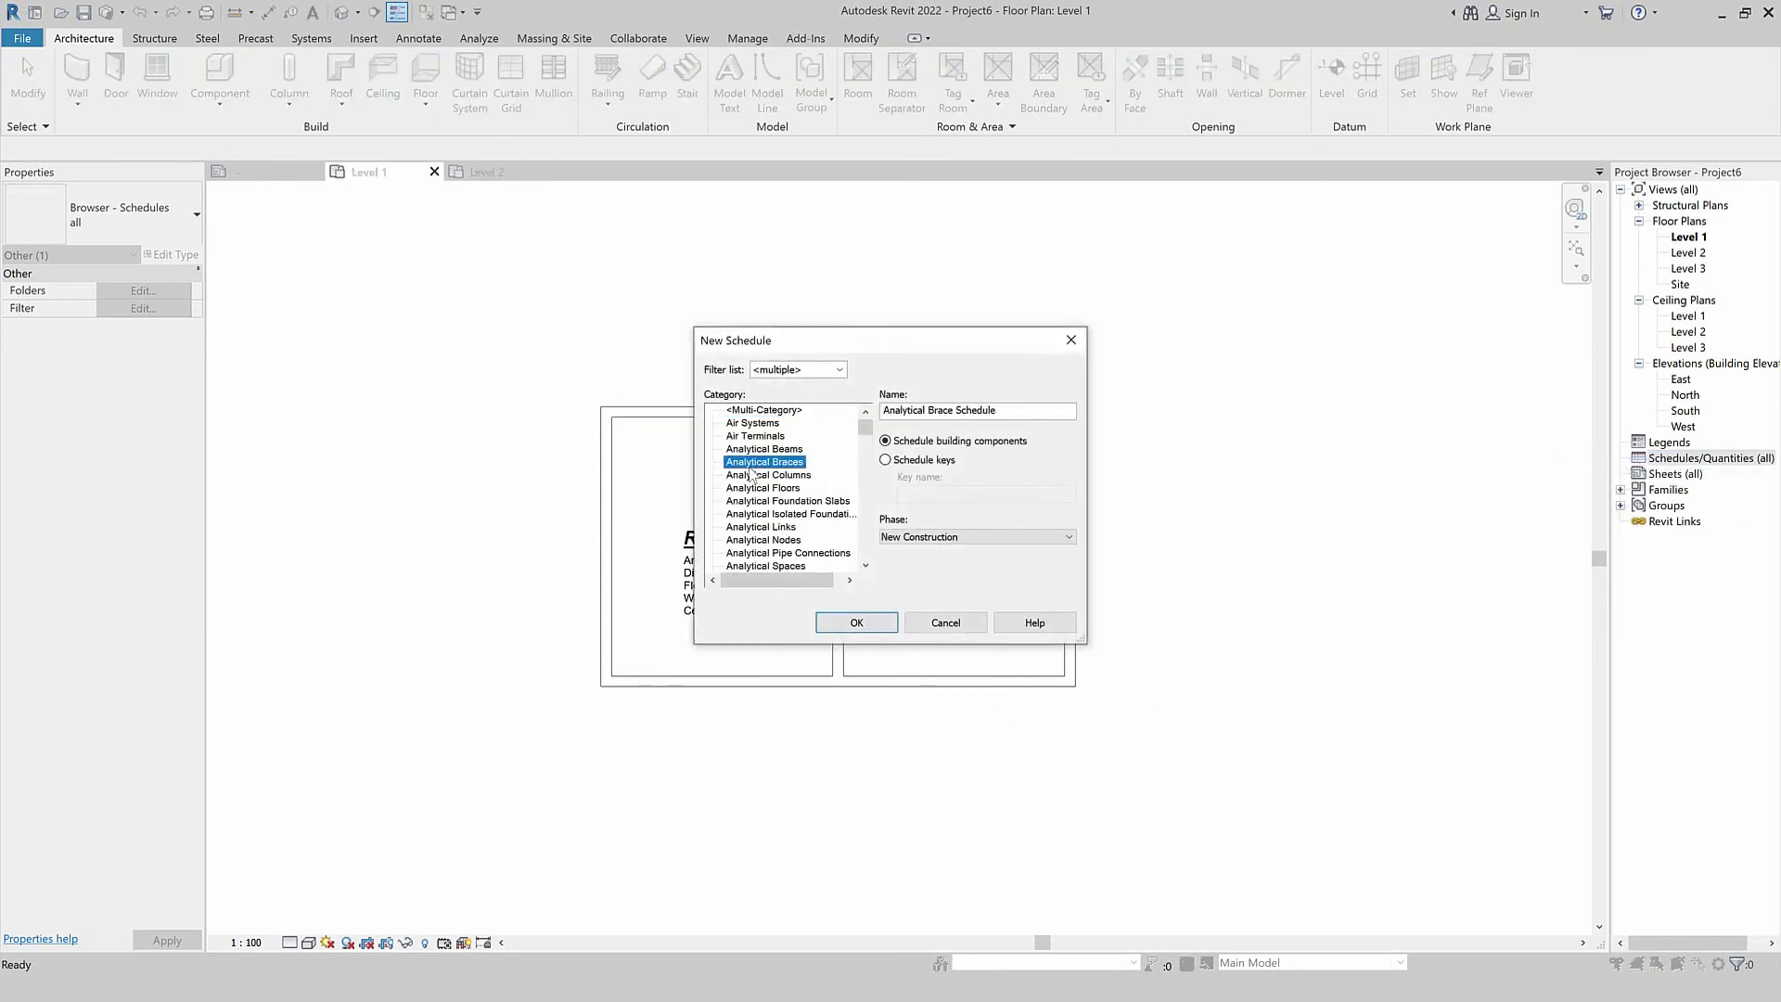
pyautogui.click(748, 552)
pyautogui.press('r')
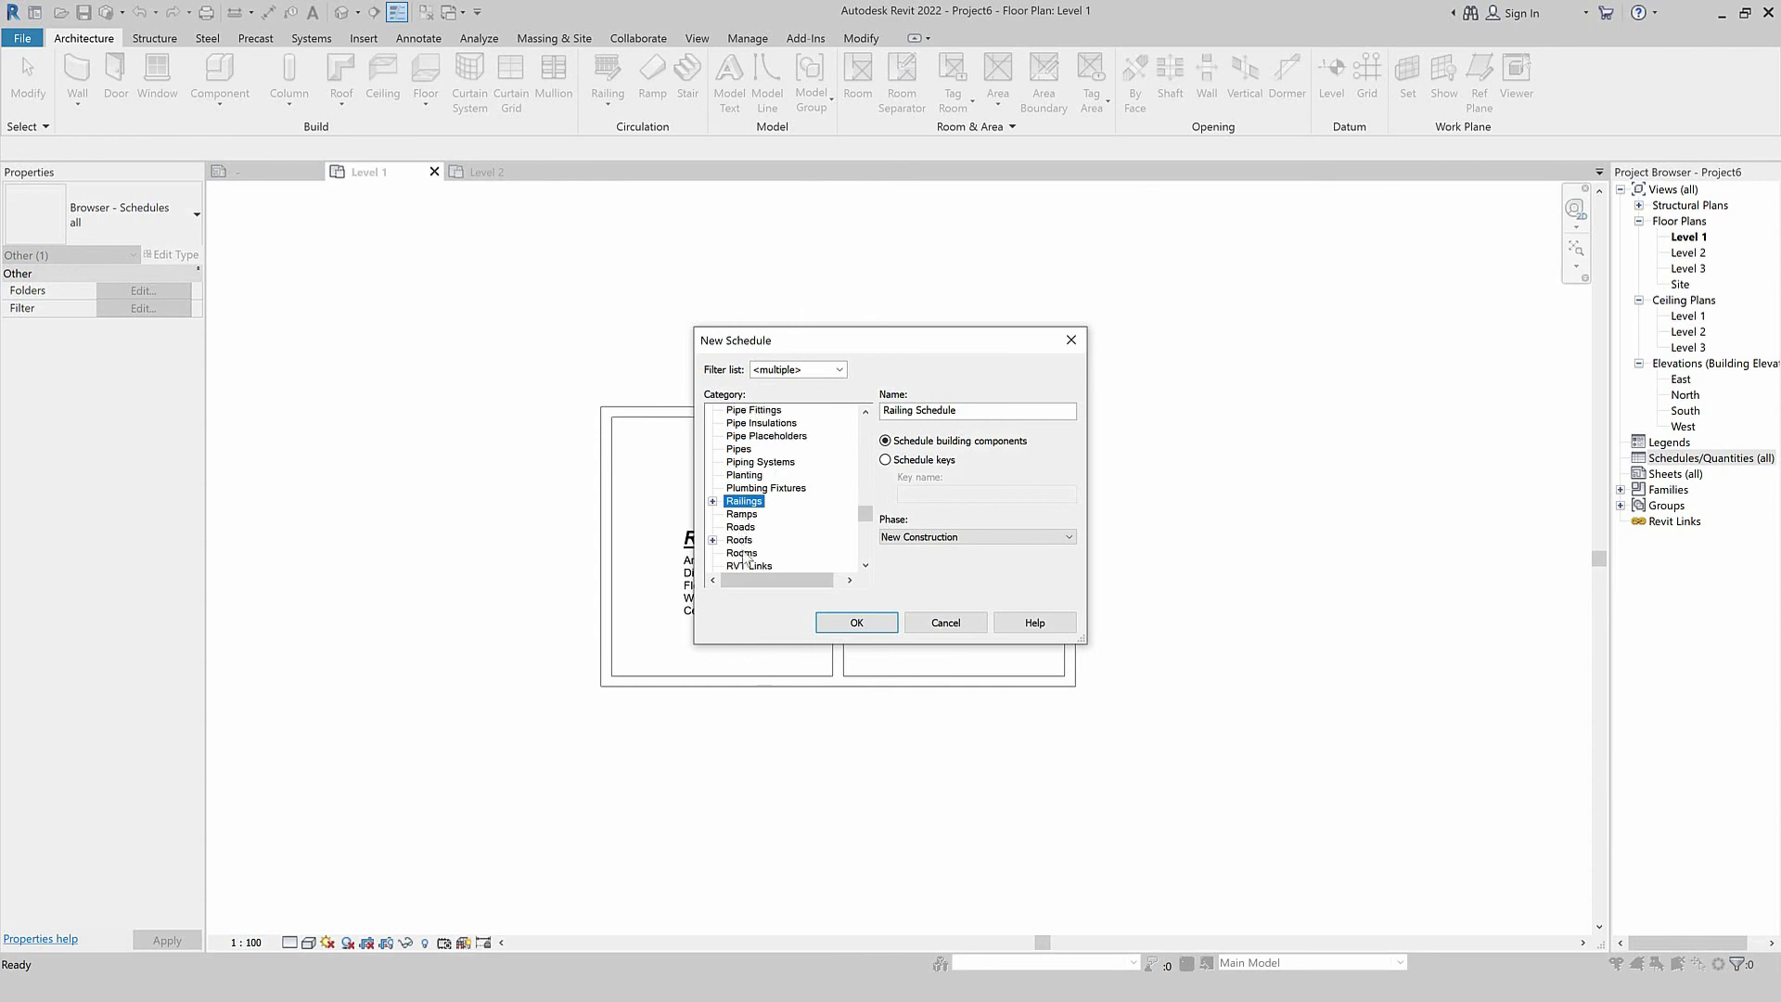
pyautogui.click(742, 552)
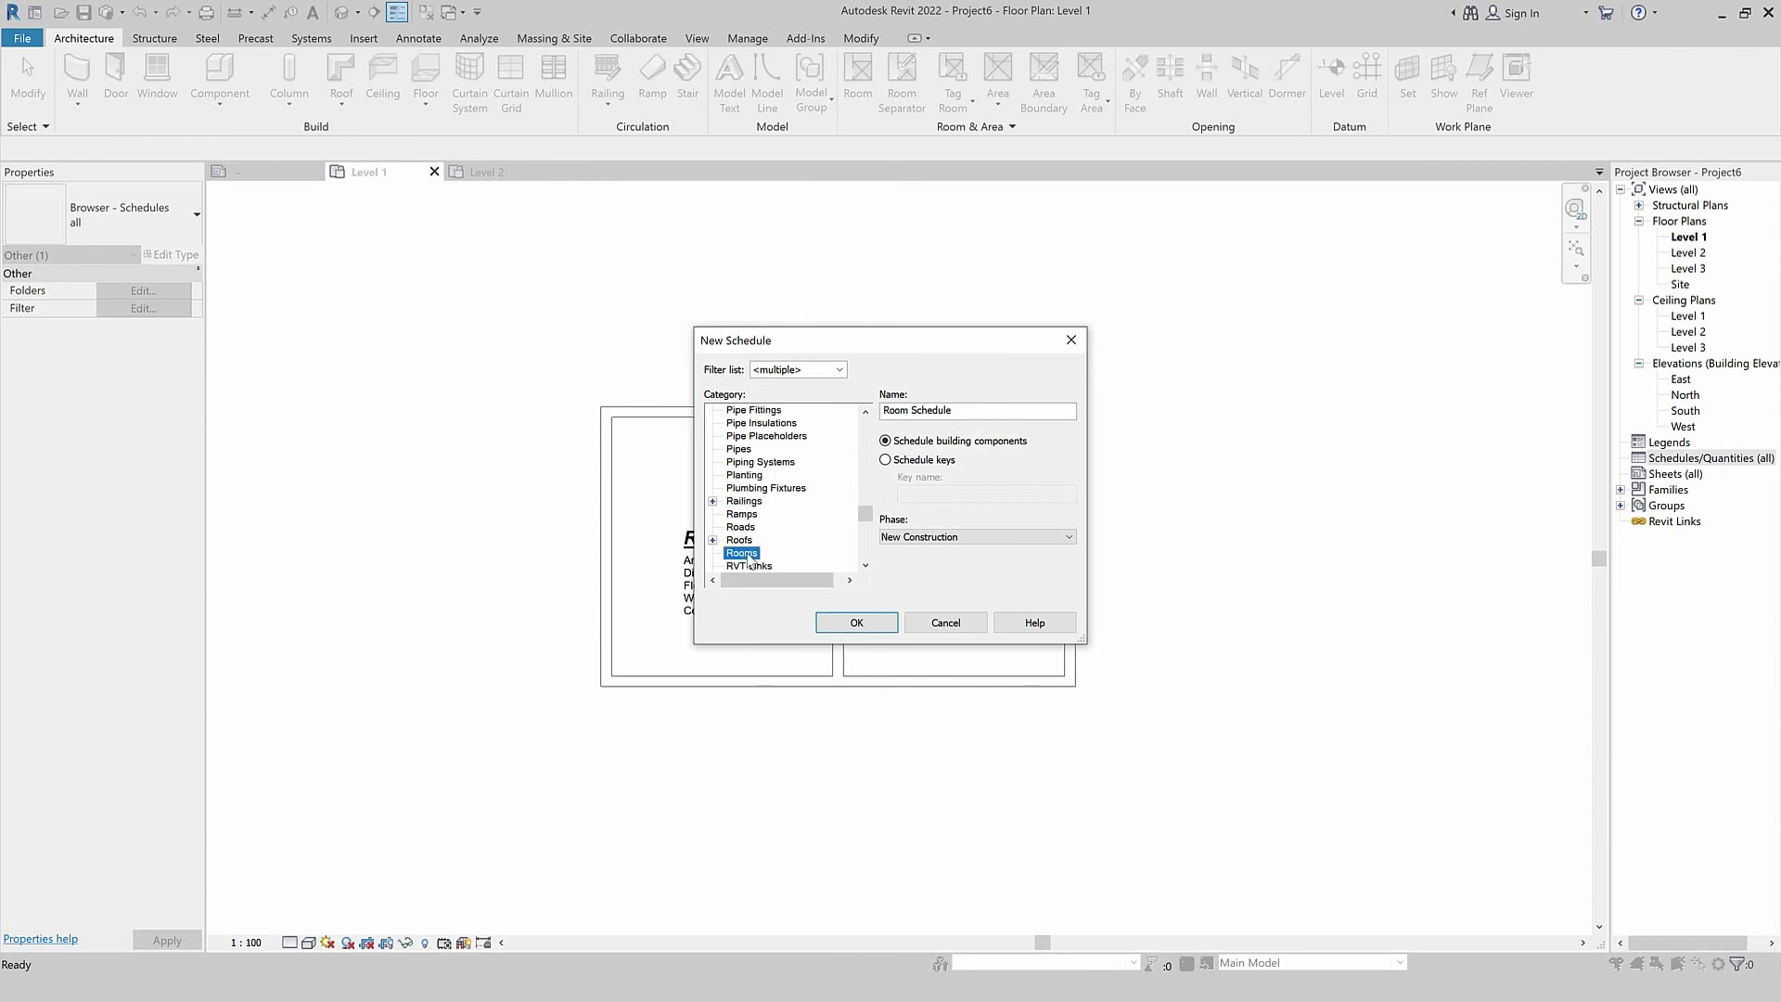
pyautogui.click(839, 633)
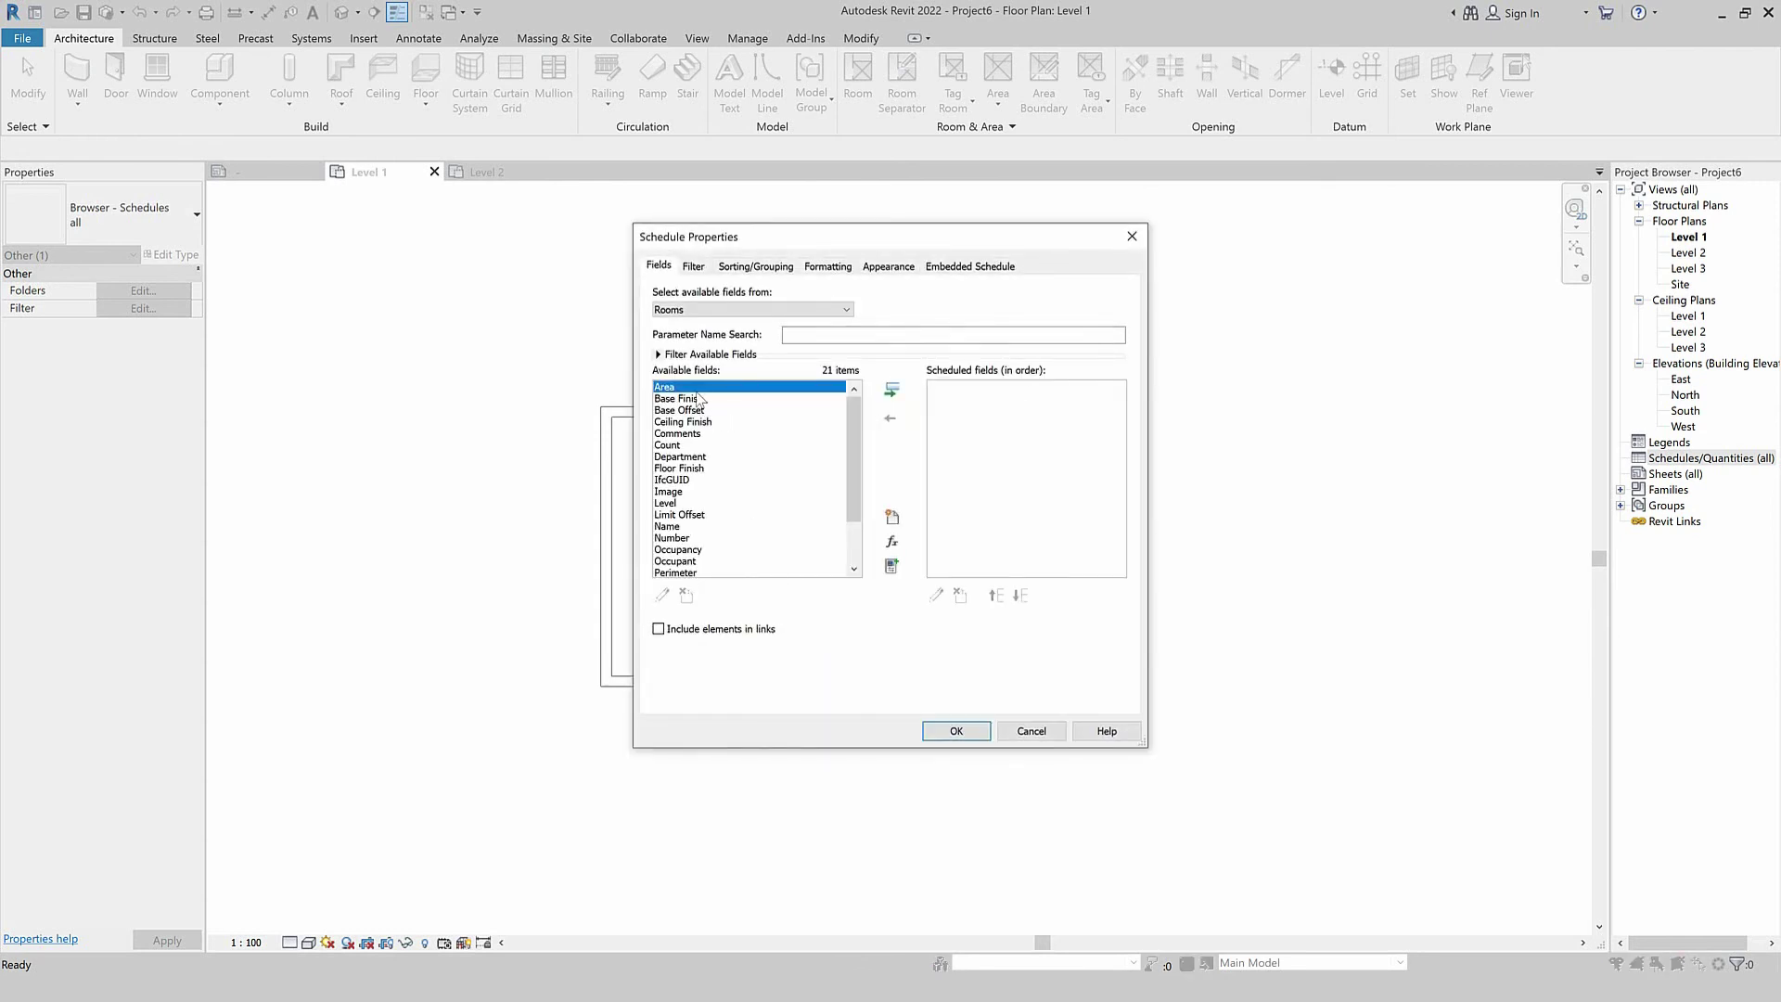
# Add Level, Name, Number and Area to the schedule's fields.
pyautogui.click(697, 445)
pyautogui.press('l')
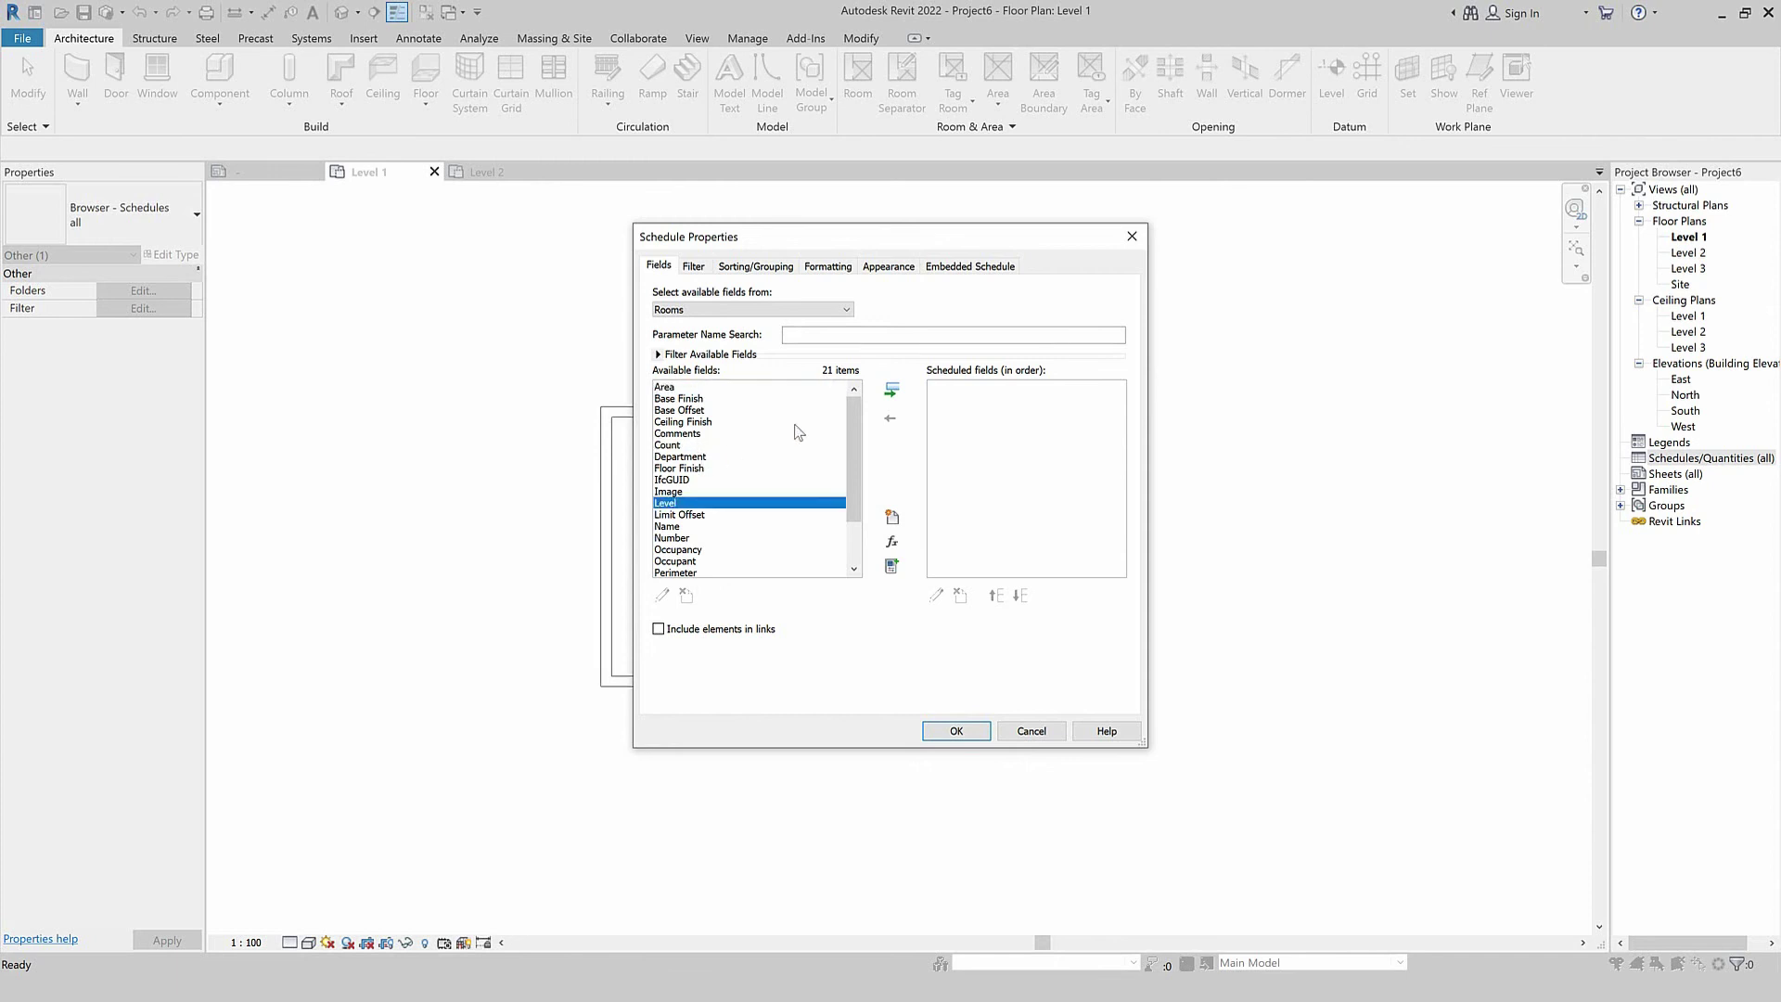
pyautogui.click(892, 390)
pyautogui.click(672, 470)
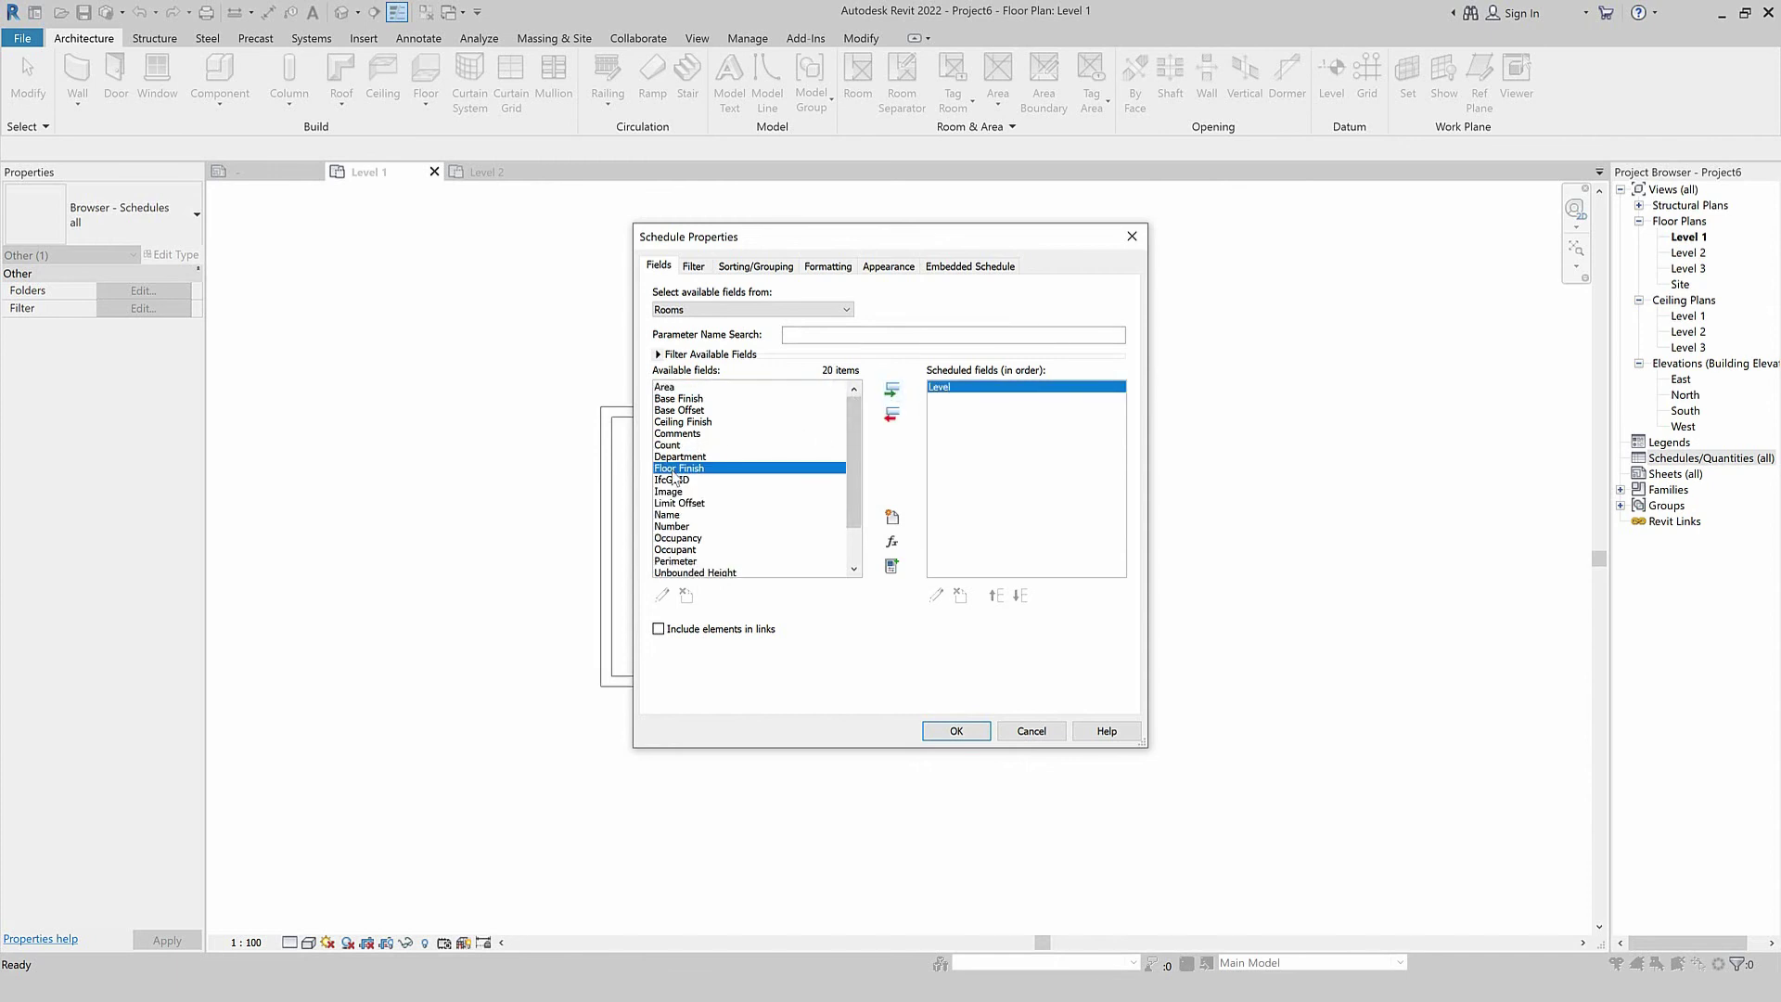
pyautogui.press('n')
pyautogui.click(891, 391)
pyautogui.click(677, 422)
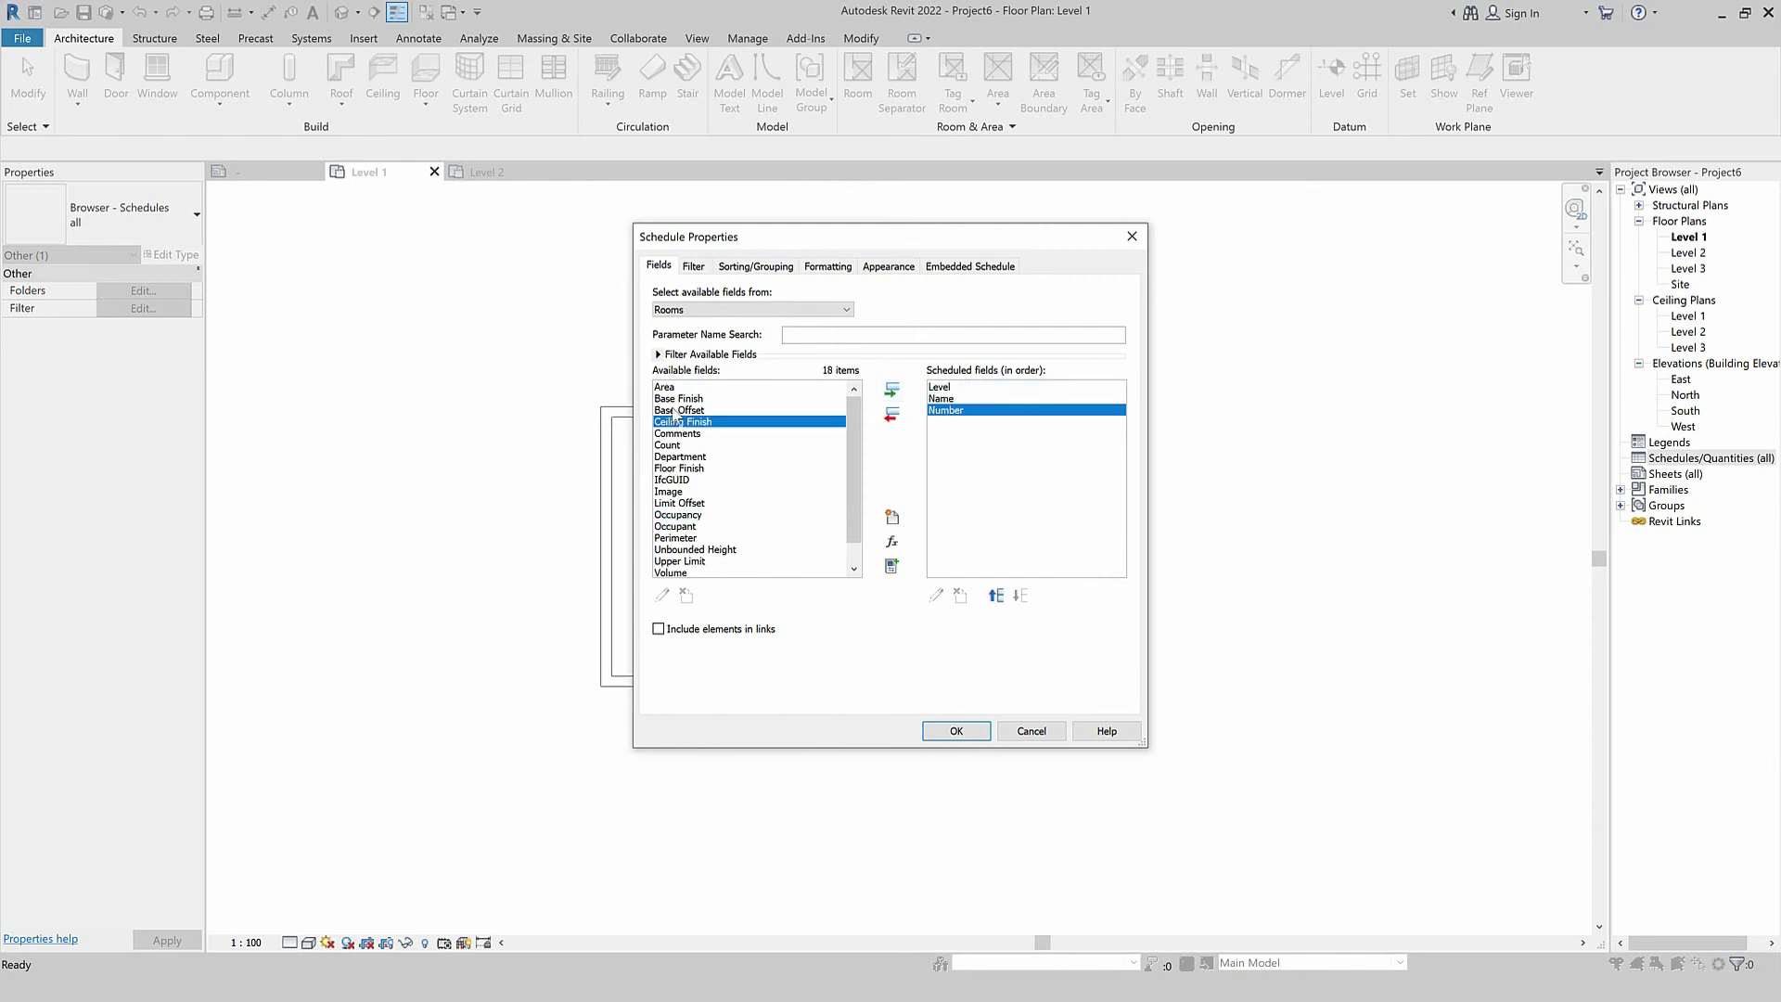
pyautogui.click(680, 388)
pyautogui.click(891, 390)
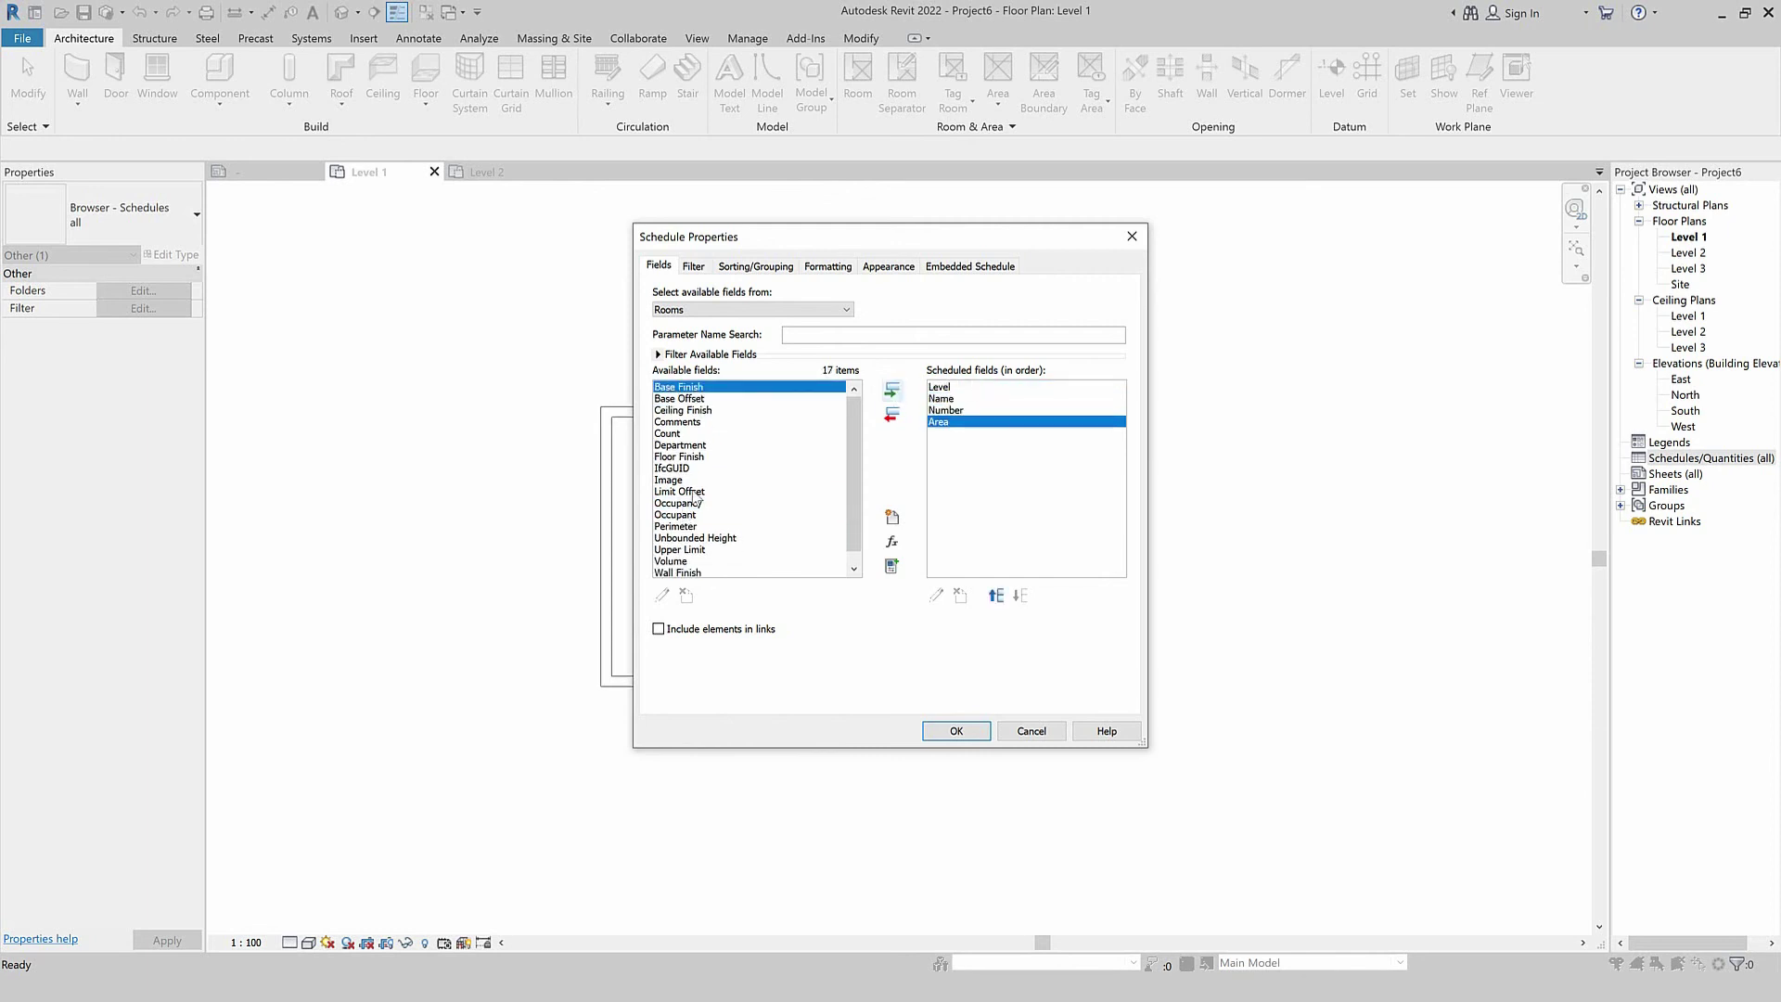
pyautogui.click(695, 492)
# Add Floor Finish, Wall Finish and Ceiling Finish to the schedule's fields.
pyautogui.click(679, 456)
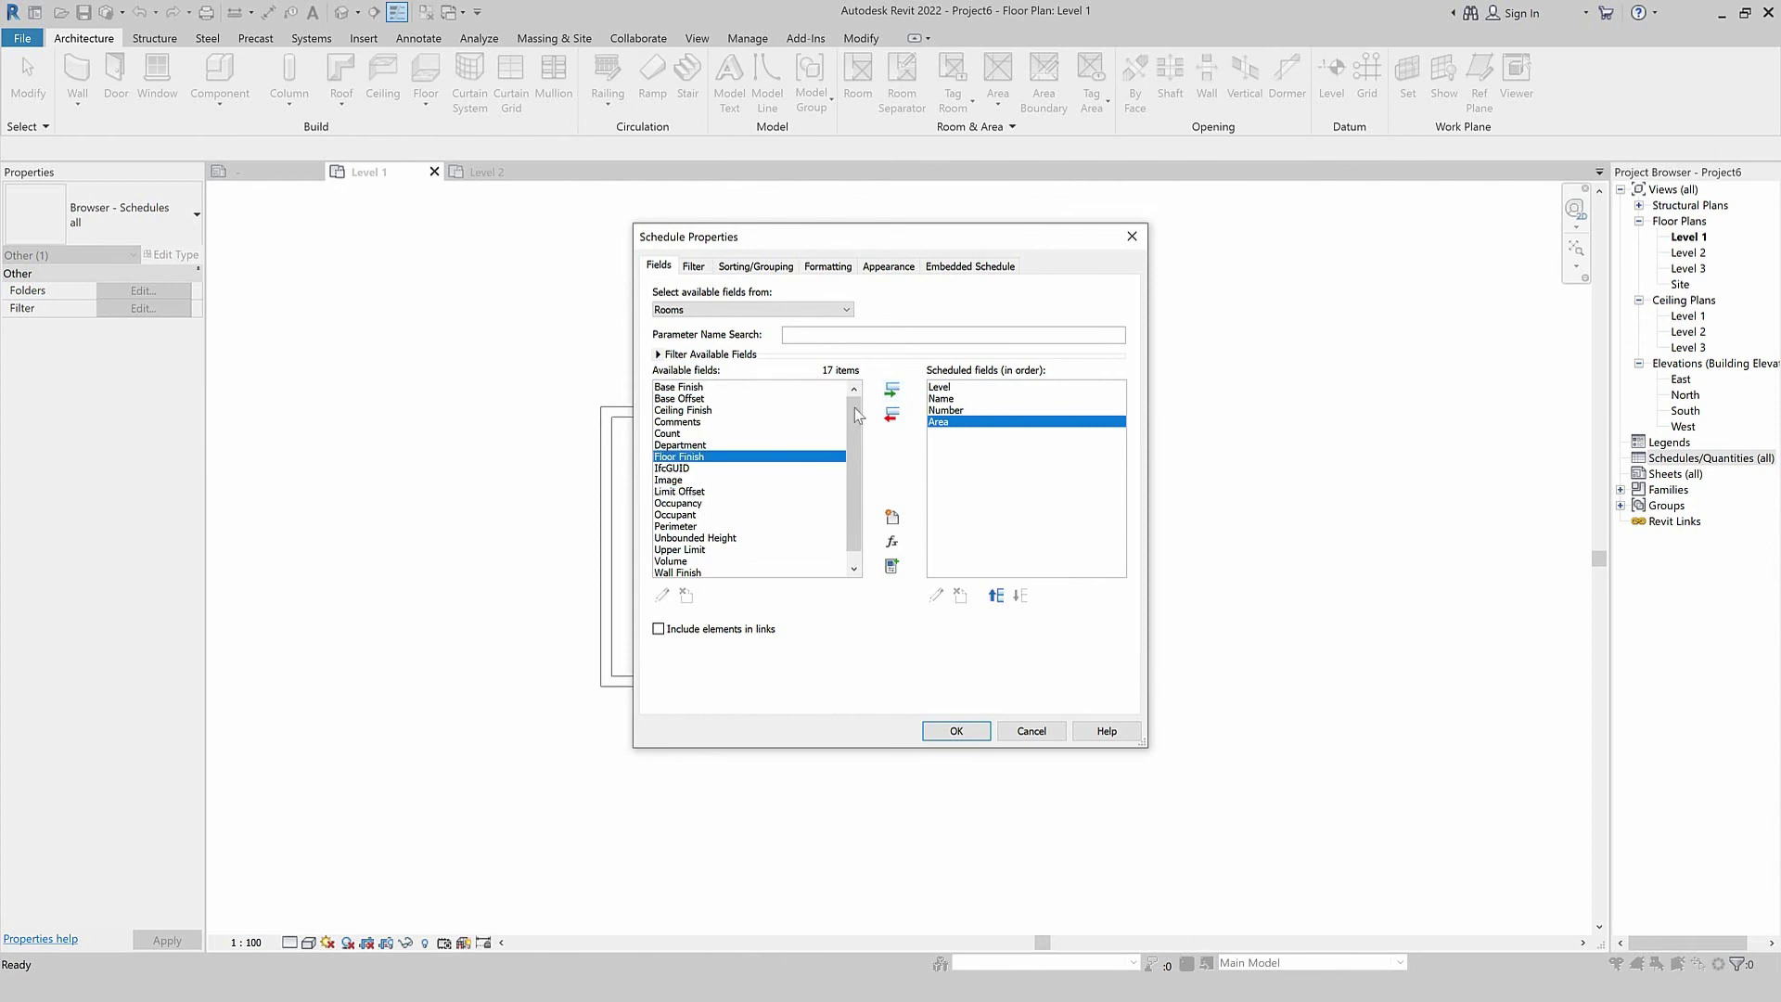
pyautogui.click(891, 391)
pyautogui.click(685, 491)
pyautogui.click(677, 561)
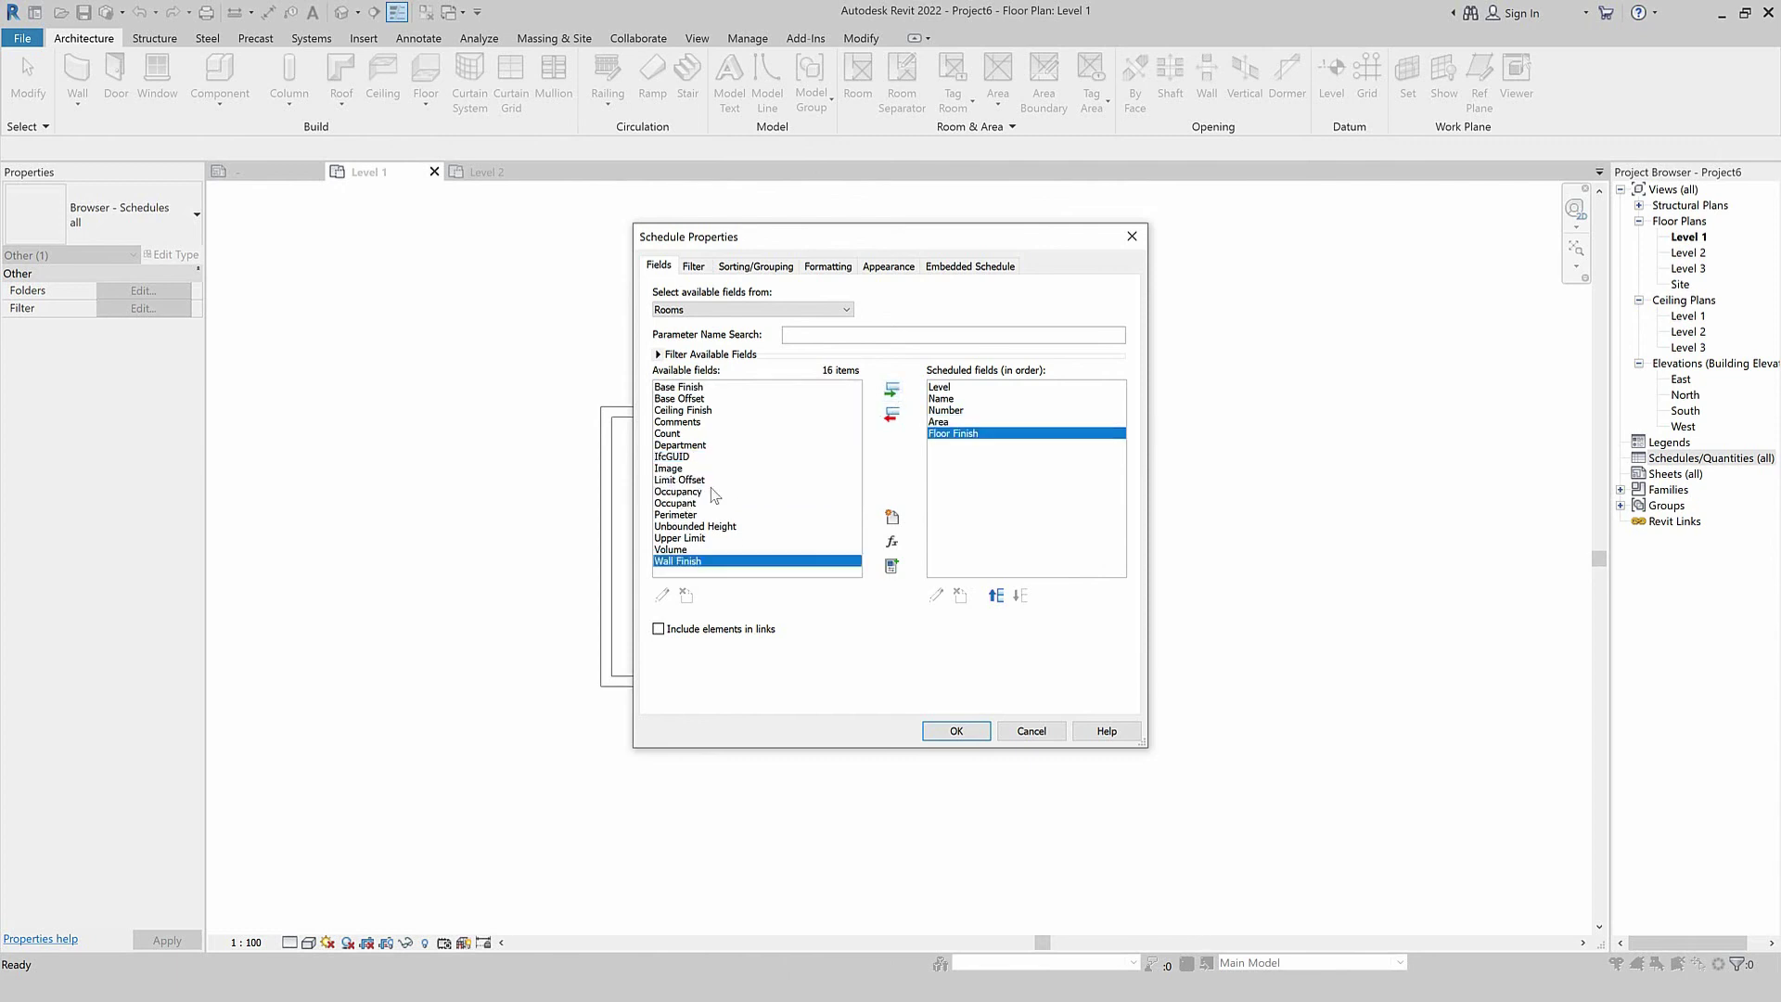
pyautogui.click(891, 390)
pyautogui.click(678, 491)
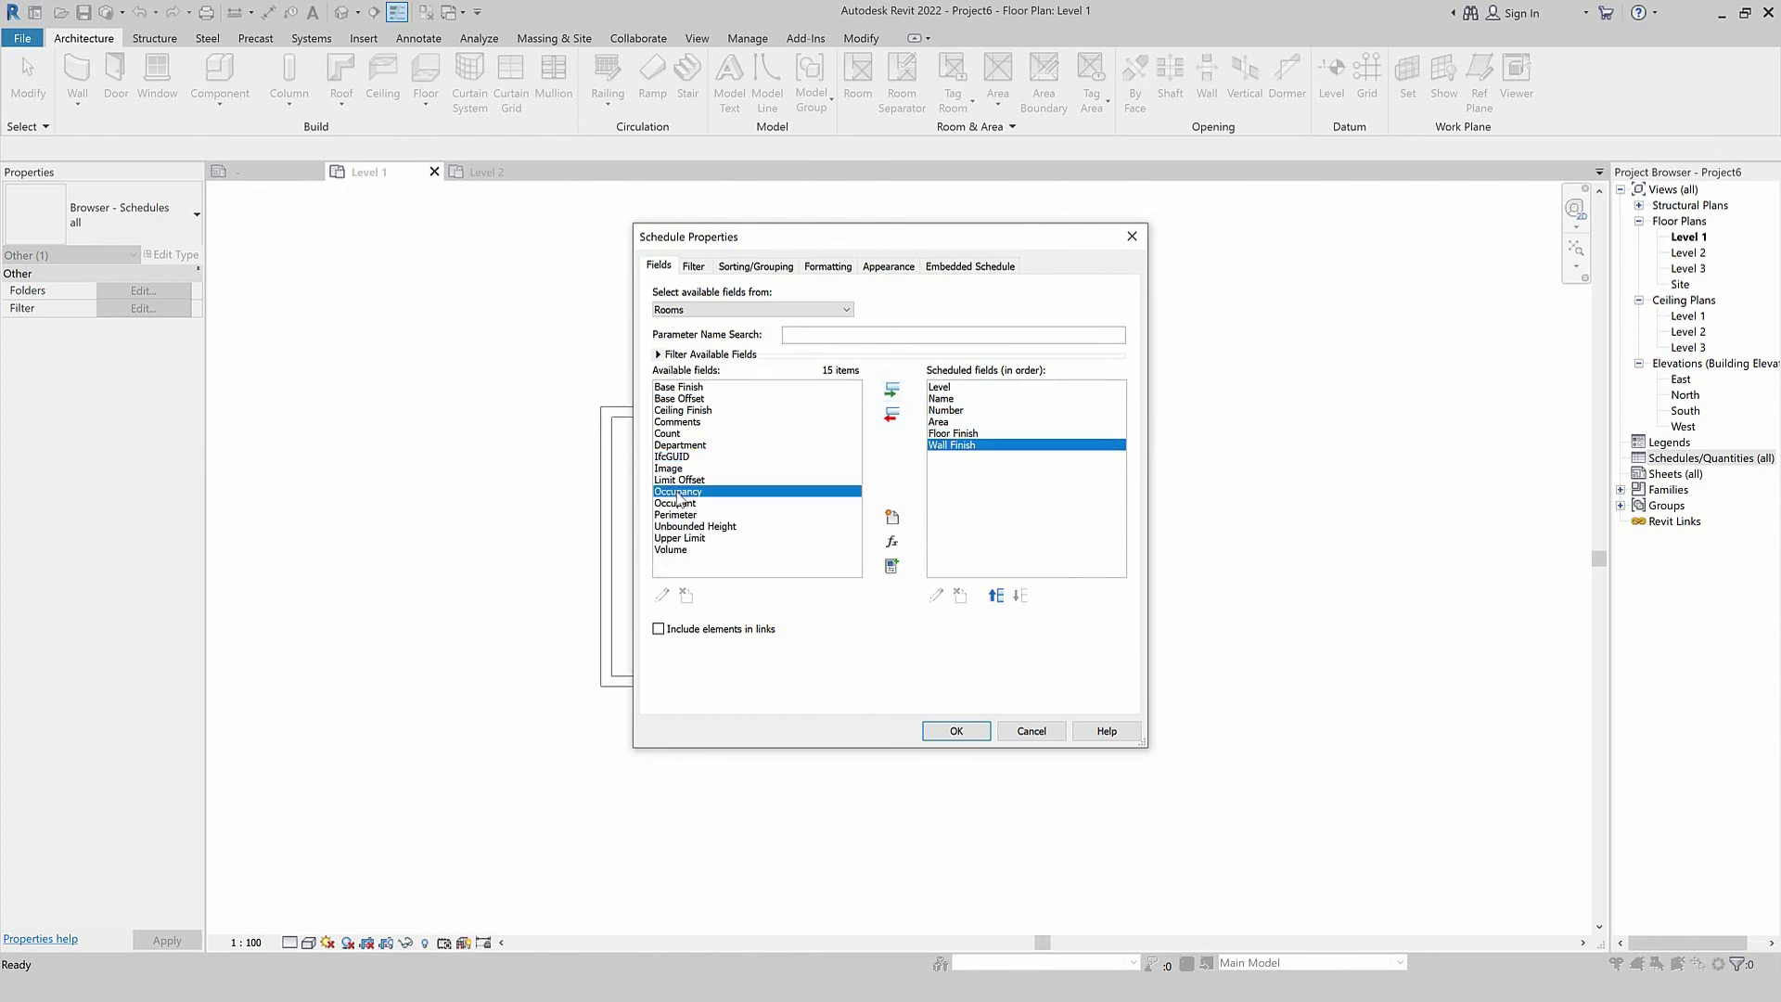
pyautogui.click(680, 410)
pyautogui.click(892, 391)
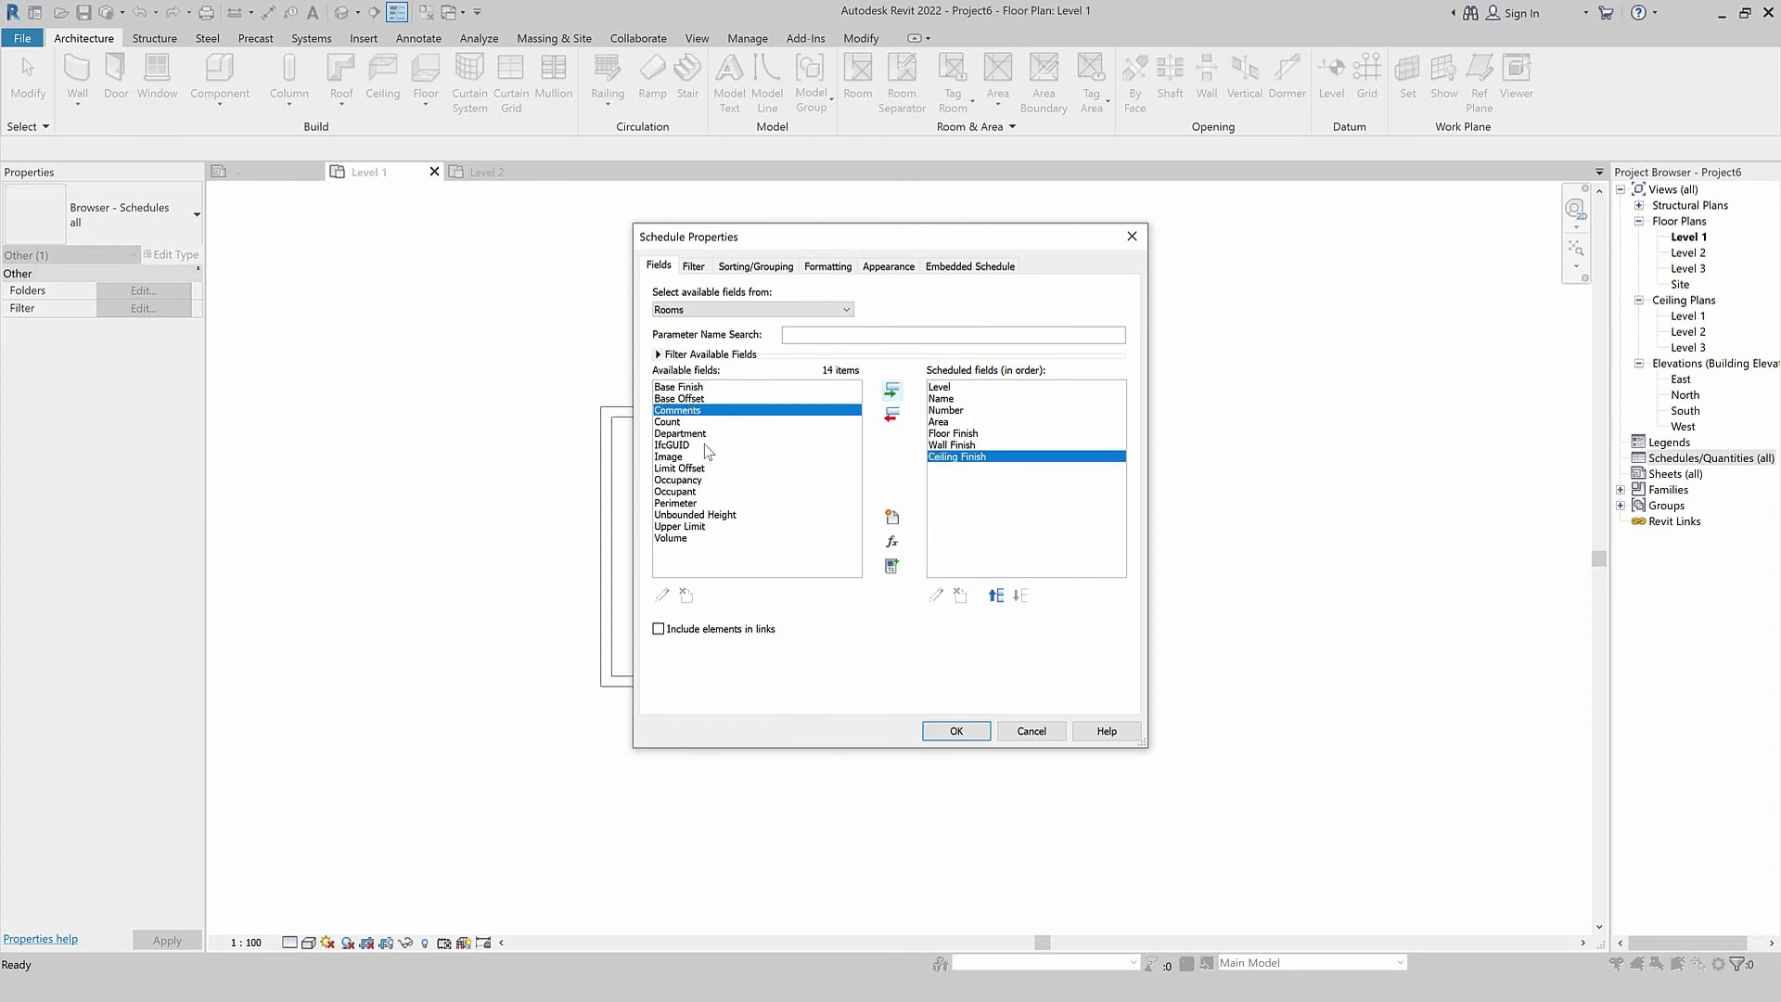
# Re-add Ceiling Finish so it stays the last scheduled field.
pyautogui.click(964, 455)
pyautogui.click(892, 414)
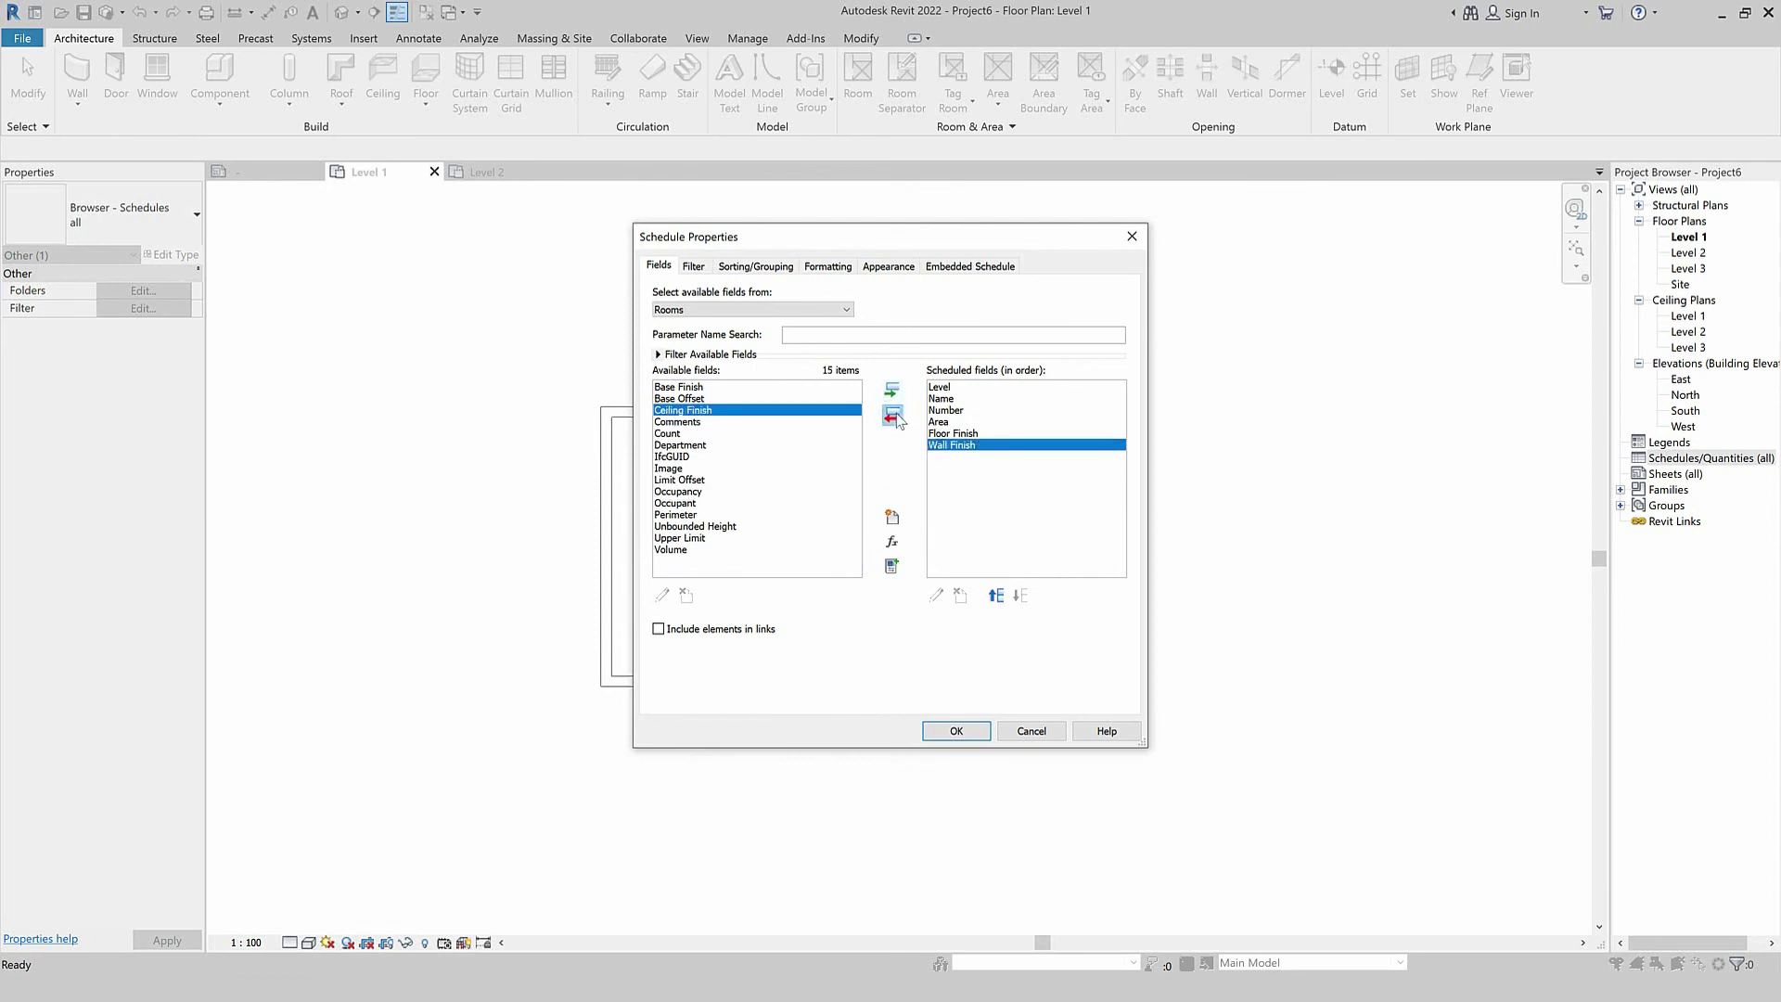
pyautogui.doubleClick(704, 414)
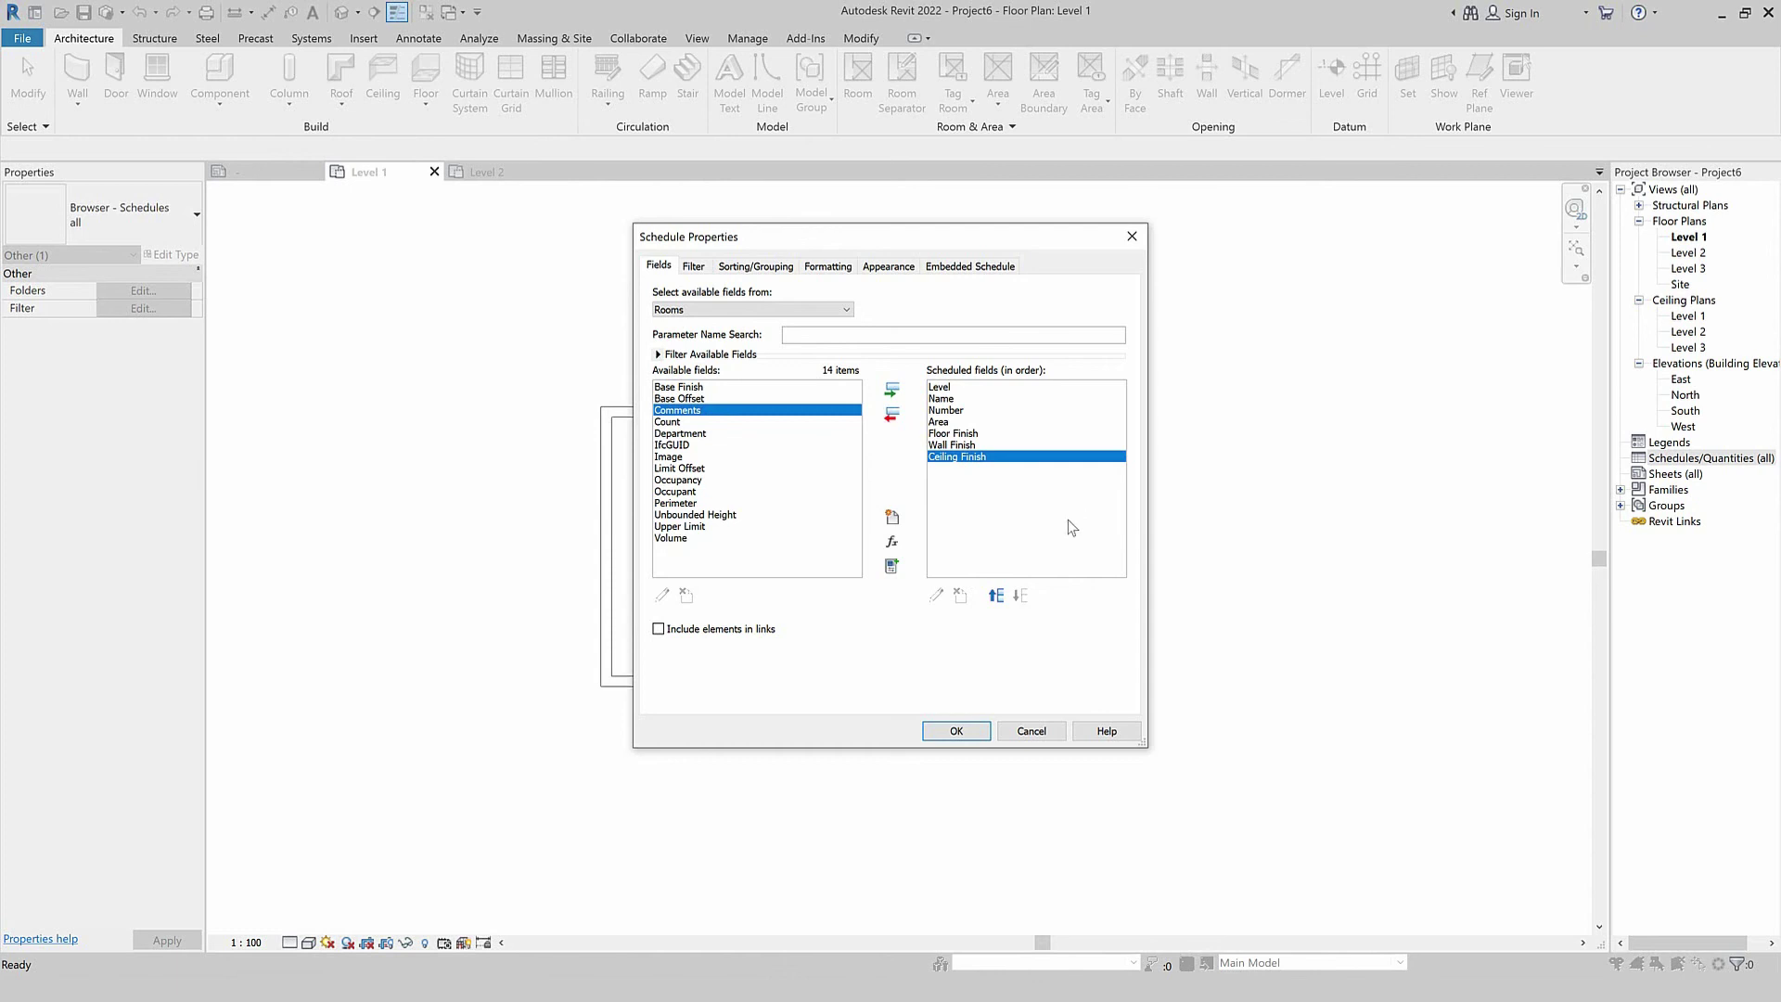
pyautogui.click(997, 594)
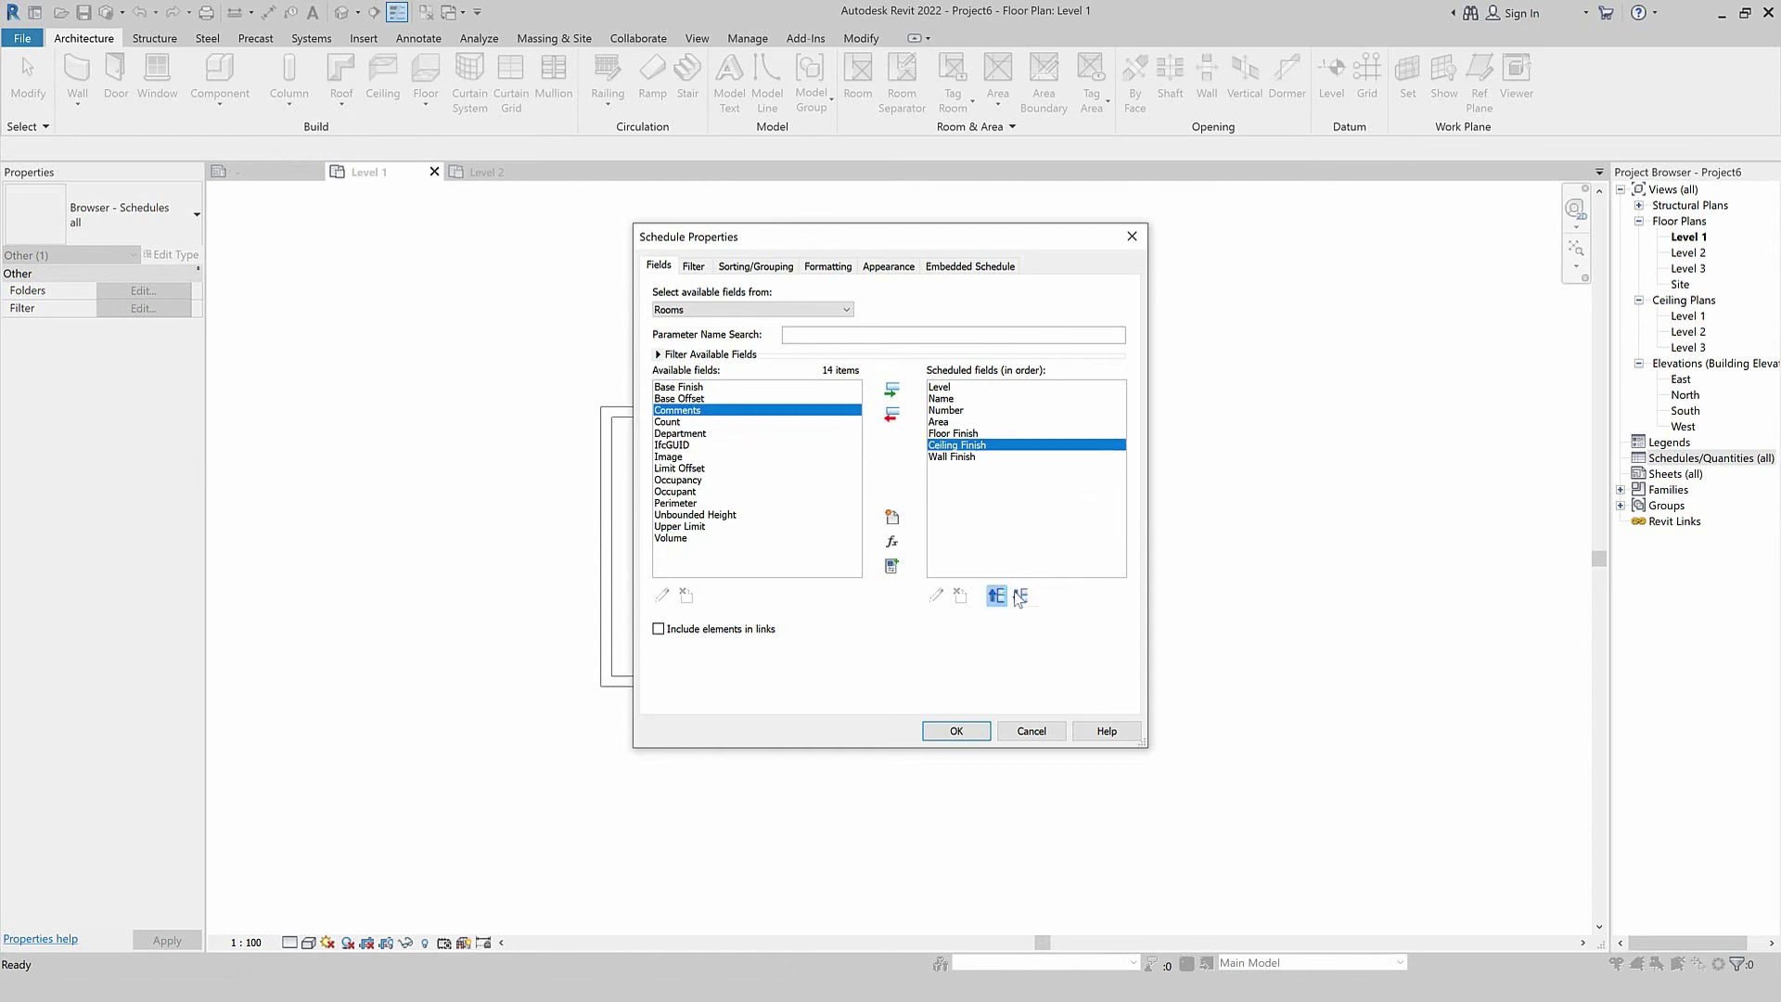
pyautogui.click(1020, 595)
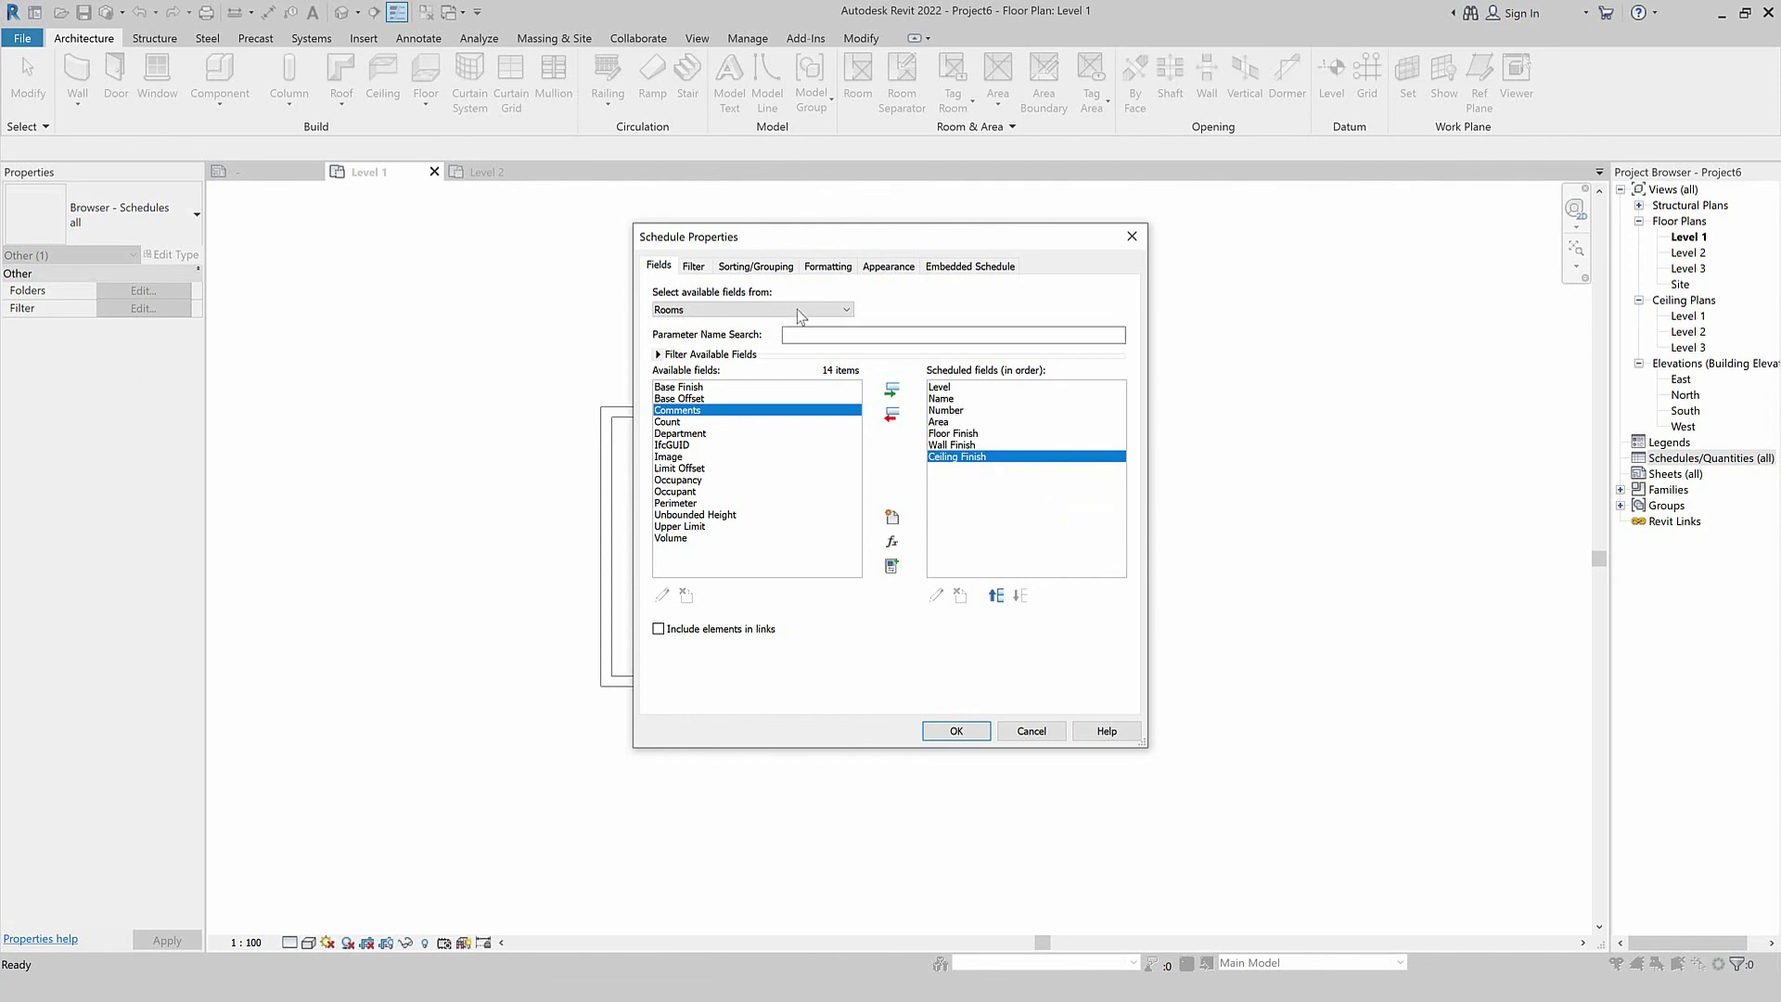
pyautogui.click(753, 267)
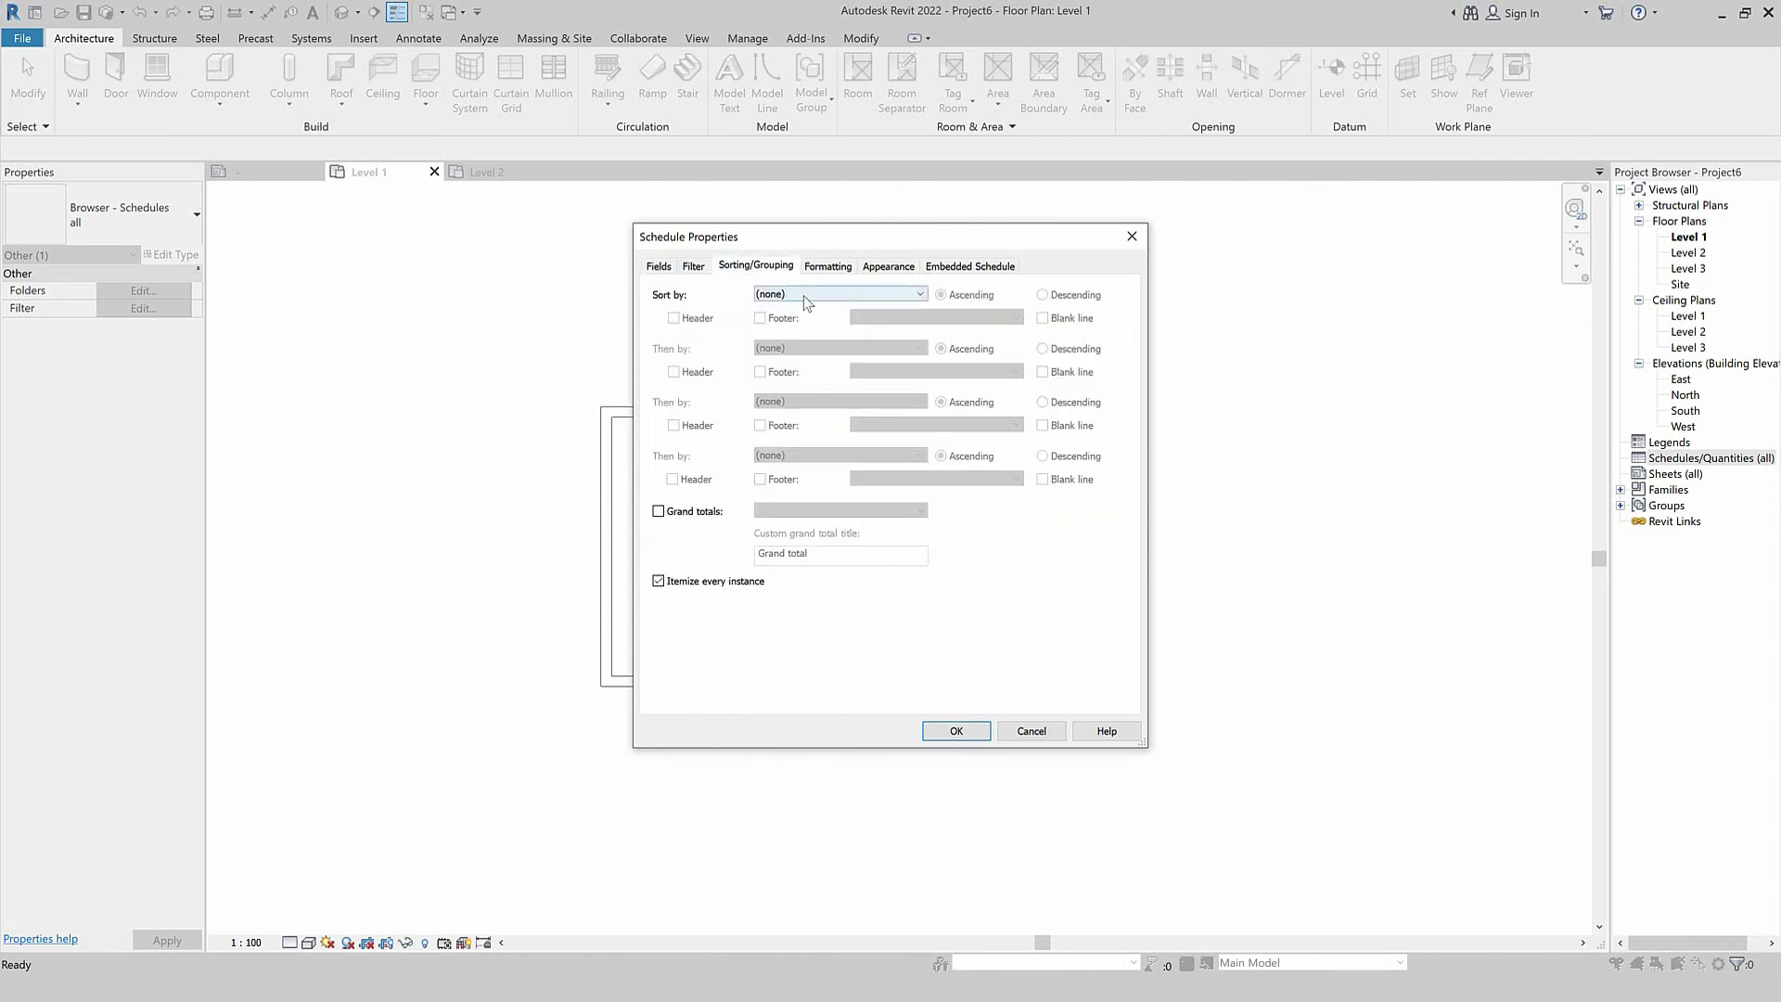
# Sort the schedule by Level with a blank line between levels and create it.
pyautogui.click(786, 293)
pyautogui.click(789, 315)
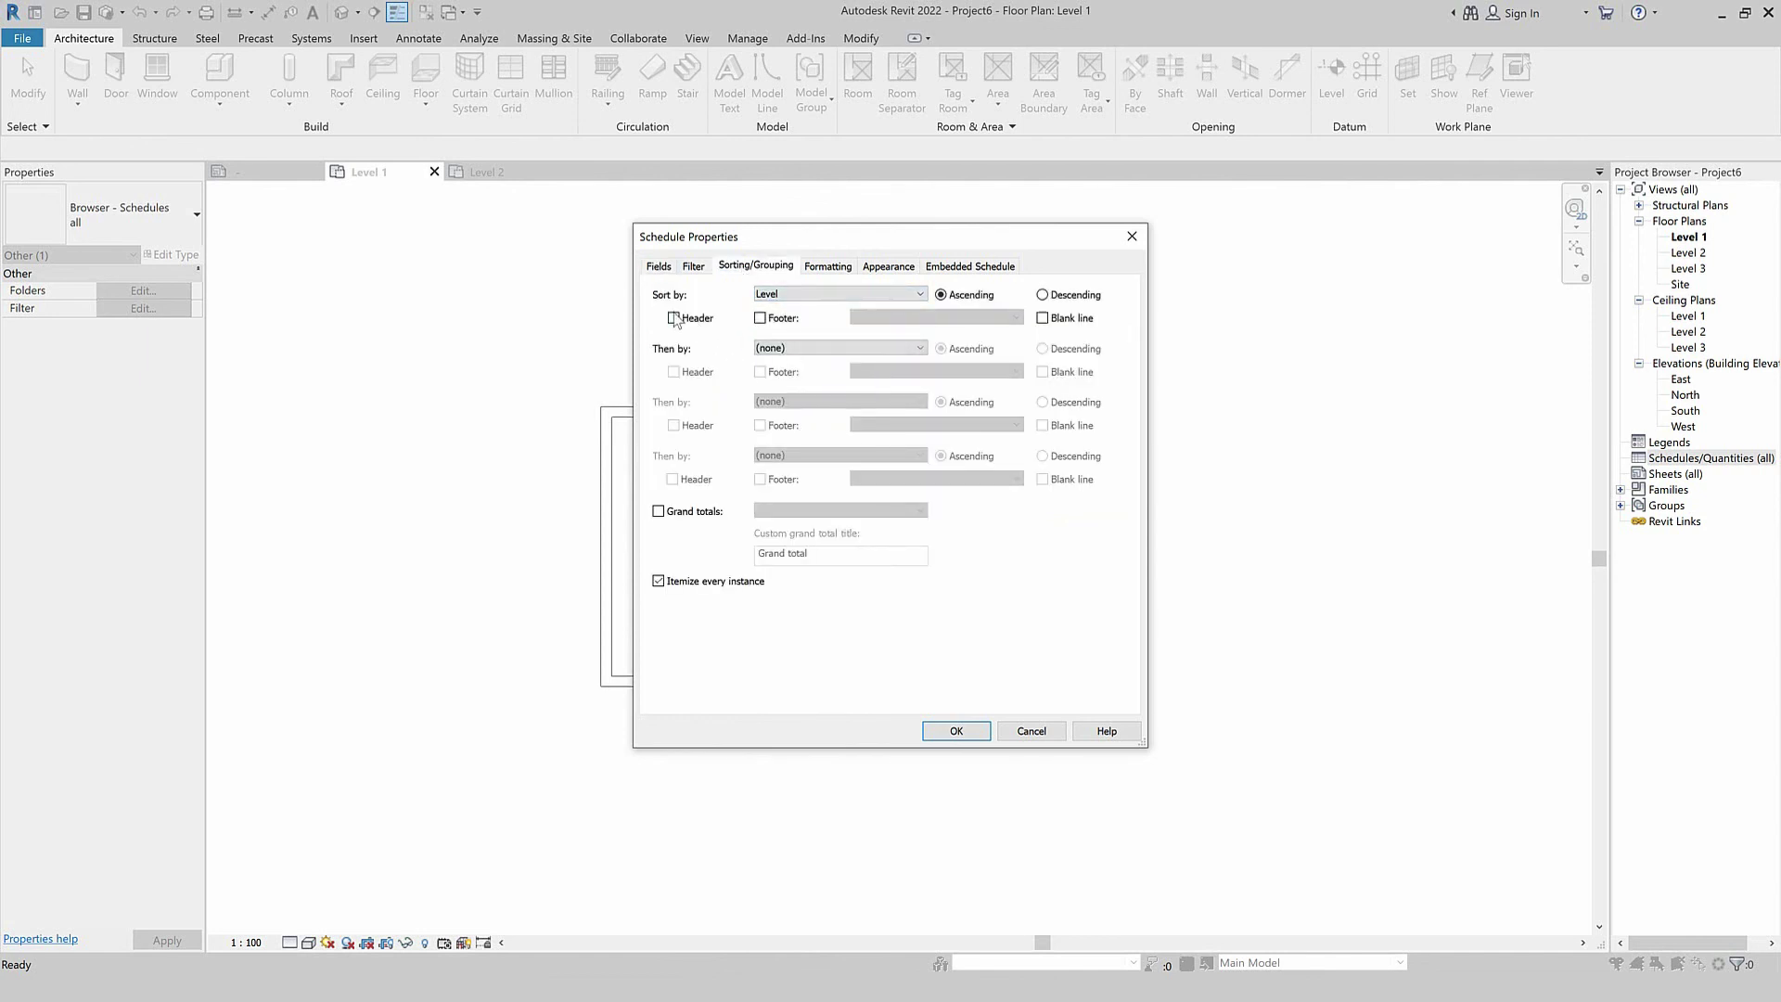
pyautogui.click(1043, 318)
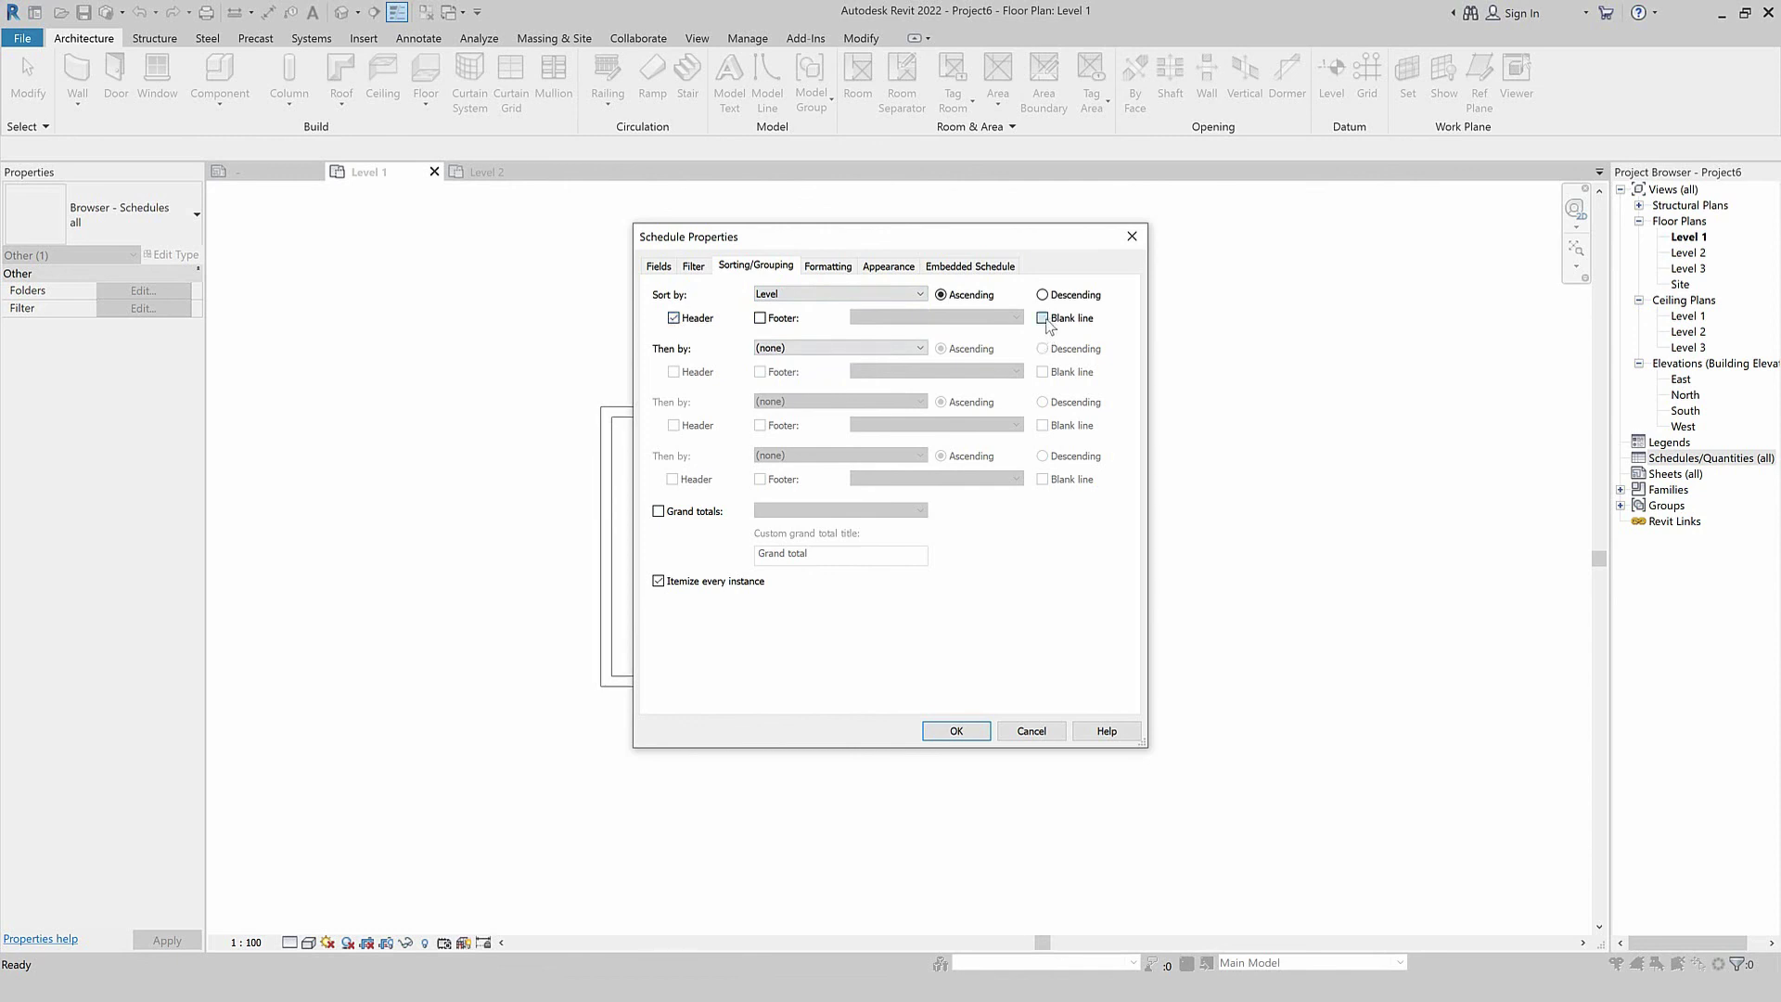
pyautogui.click(955, 731)
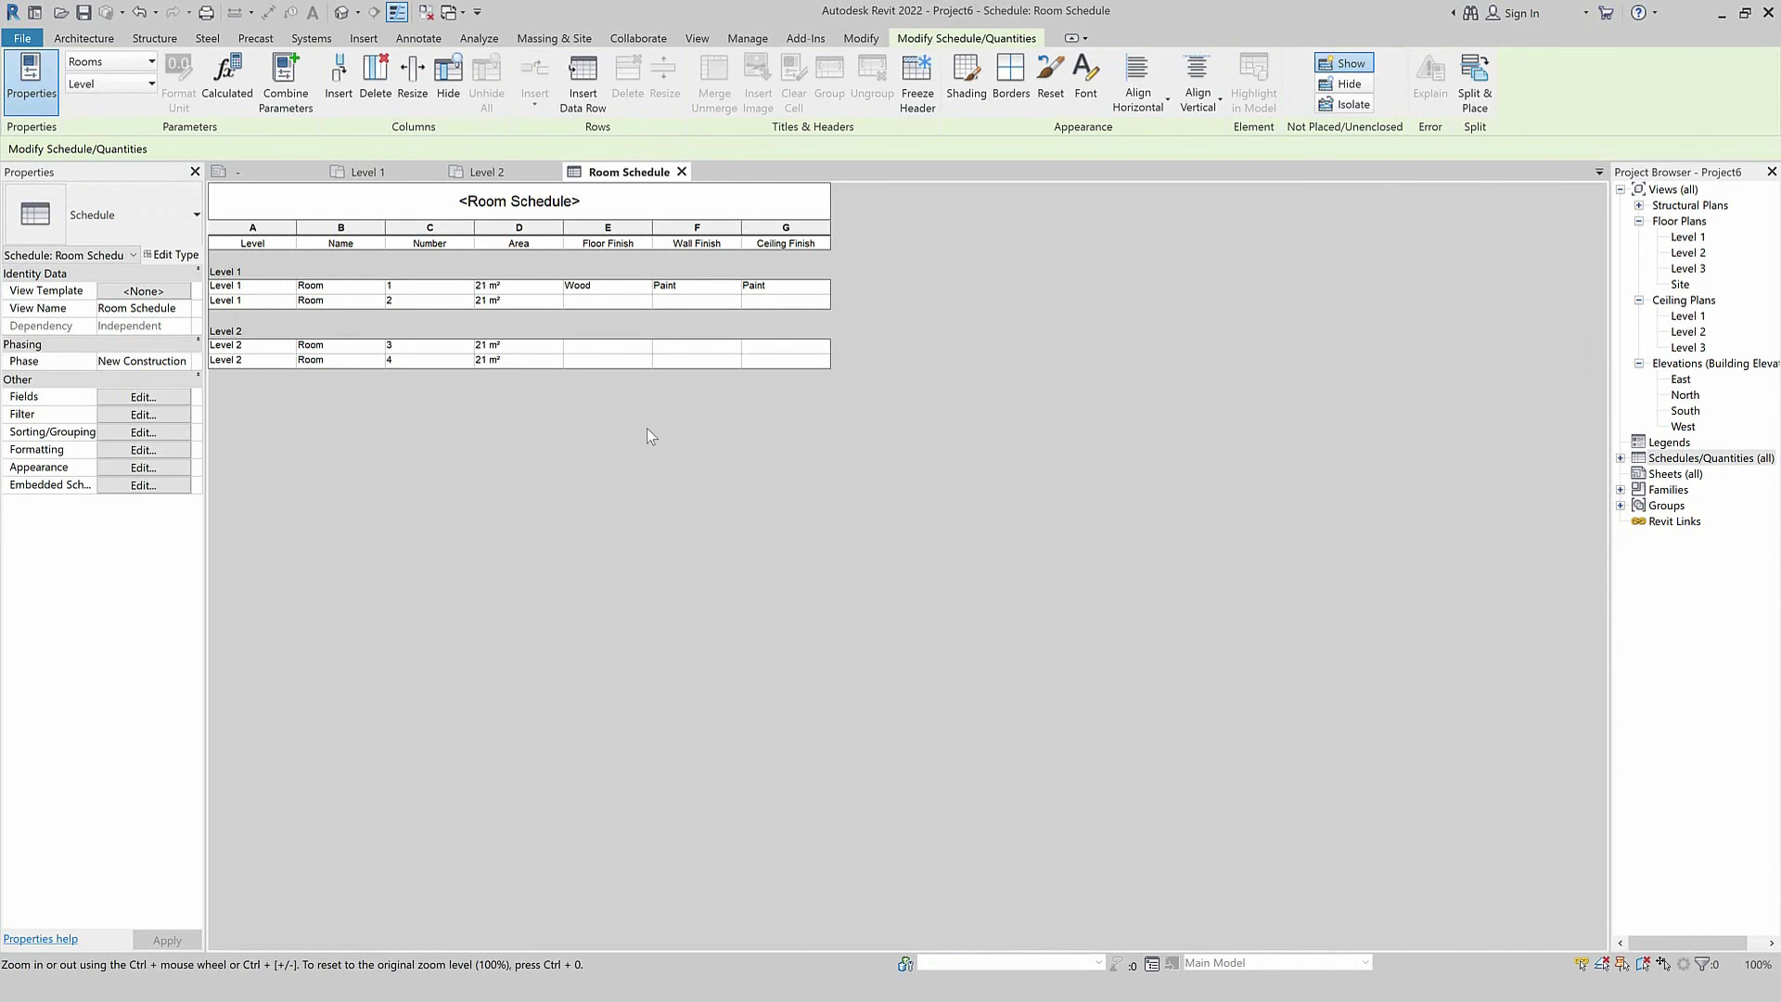
# Give room 2 a Carpet floor finish and Paint wall finish in the schedule.
pyautogui.click(643, 300)
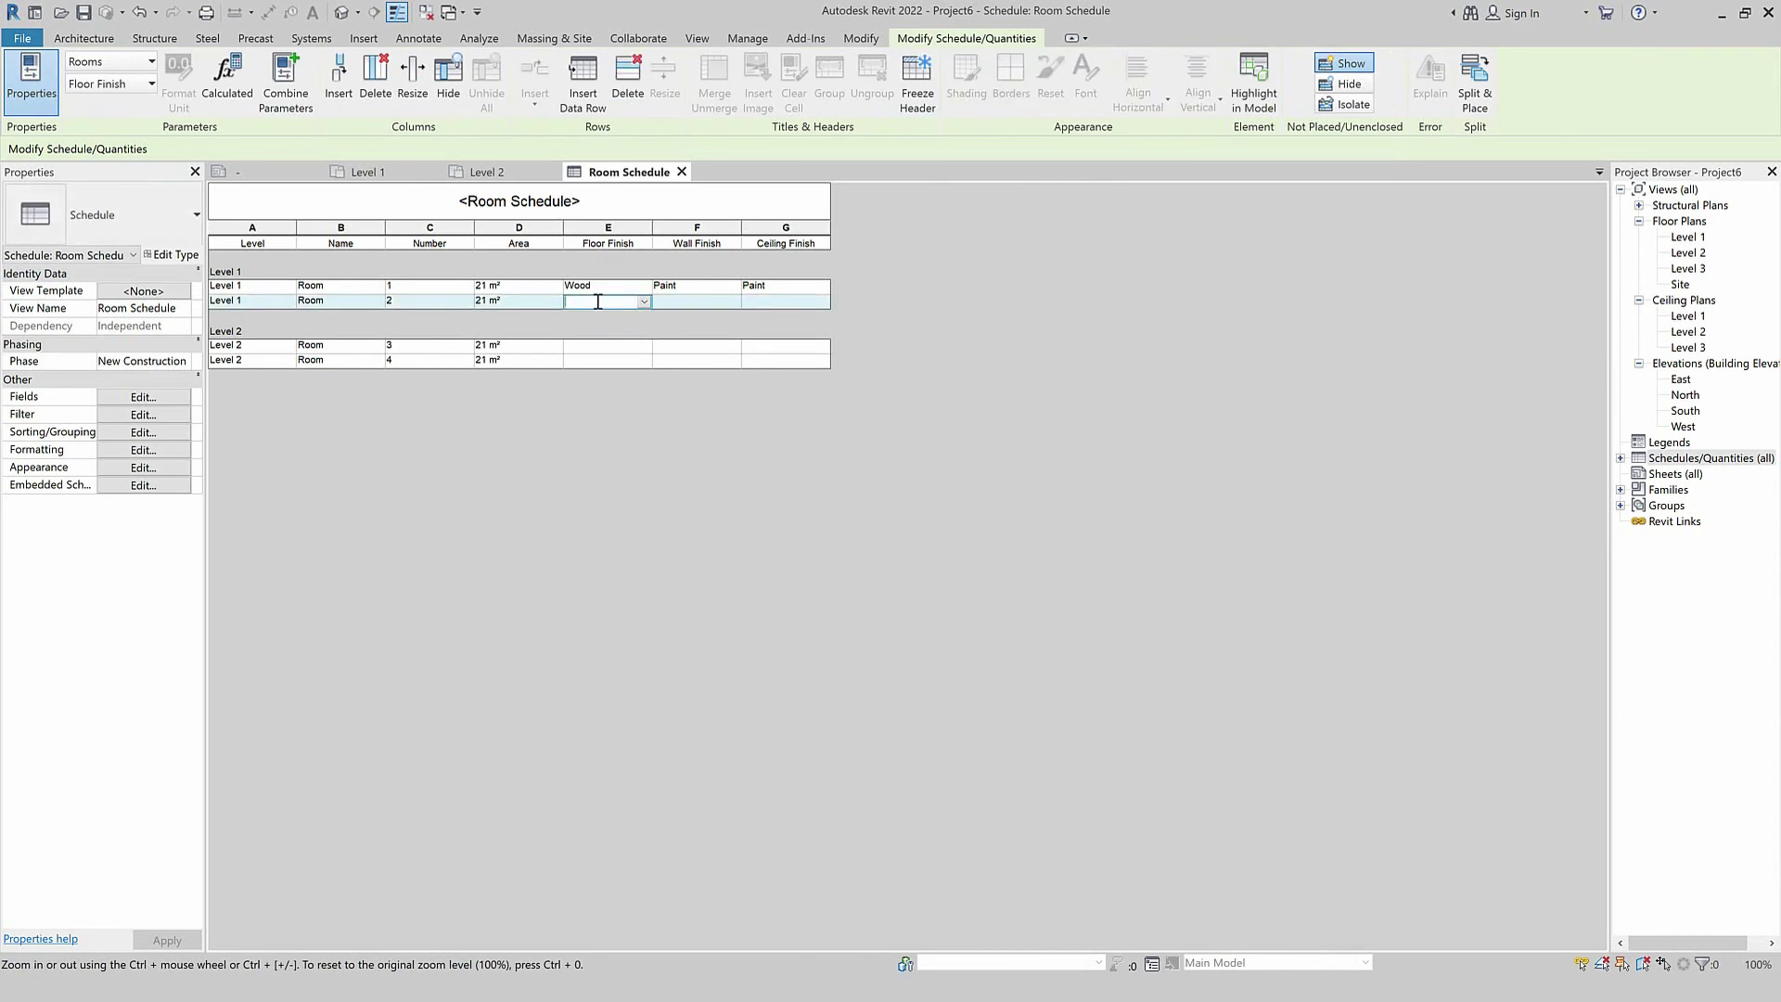
pyautogui.click(642, 289)
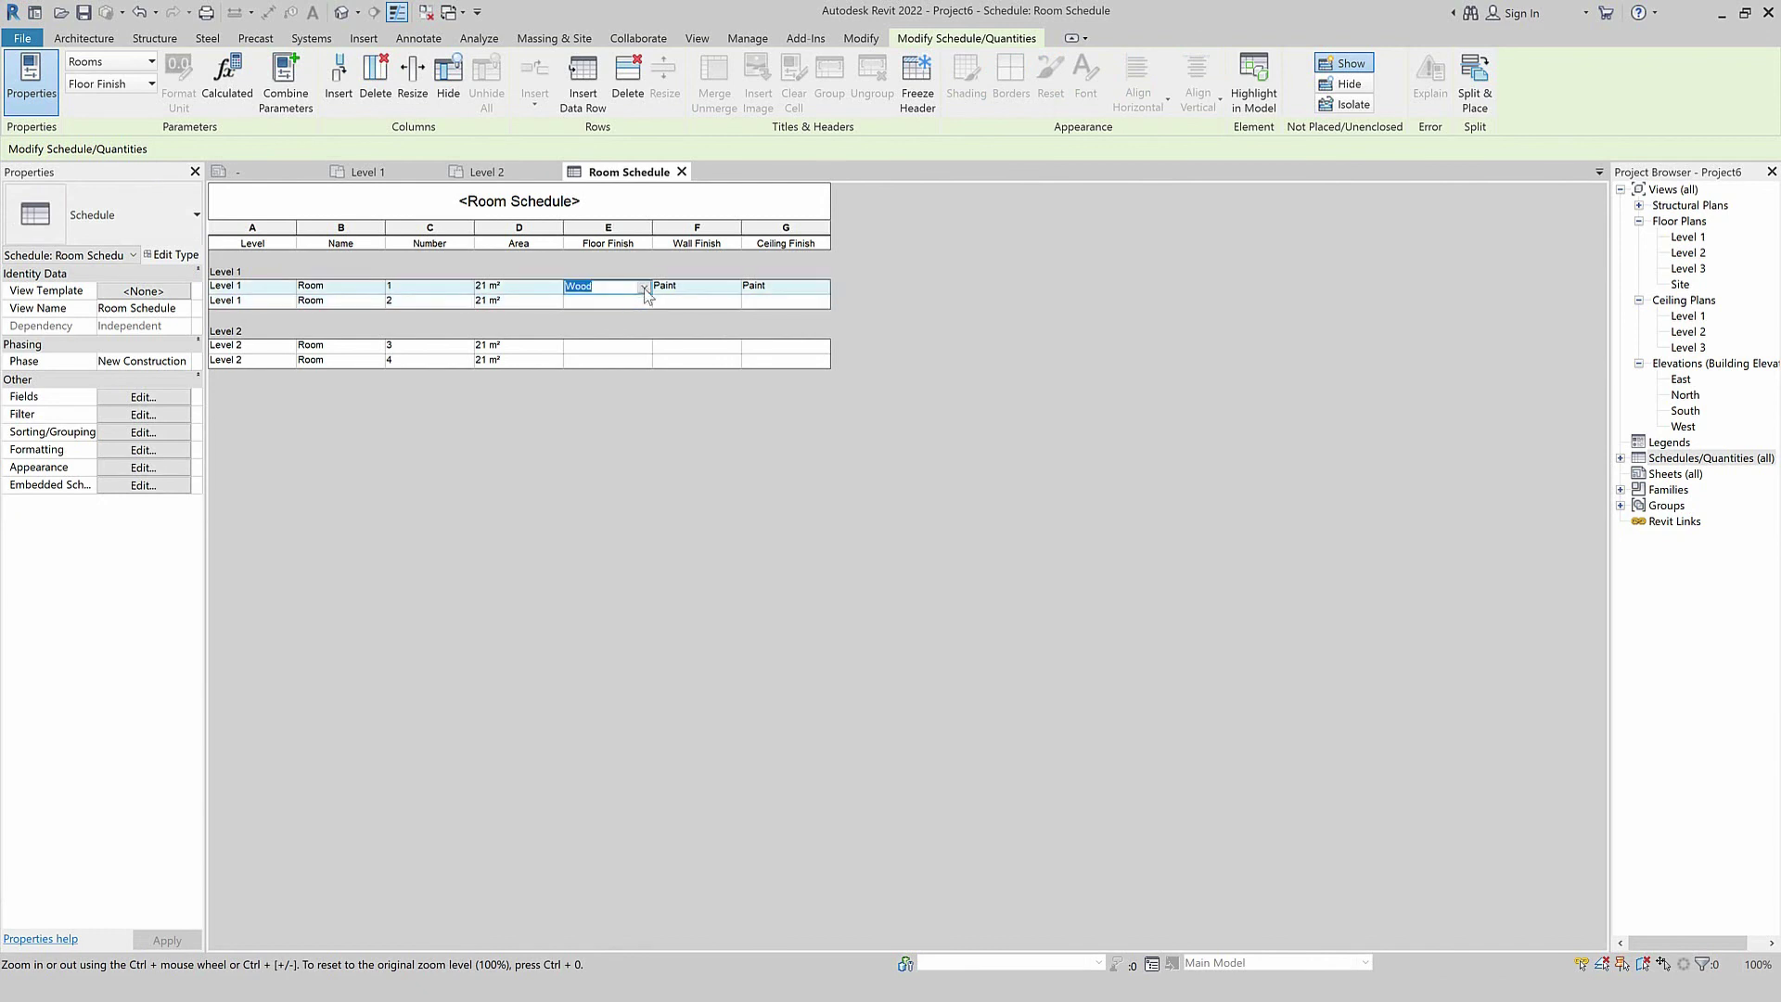
pyautogui.click(646, 348)
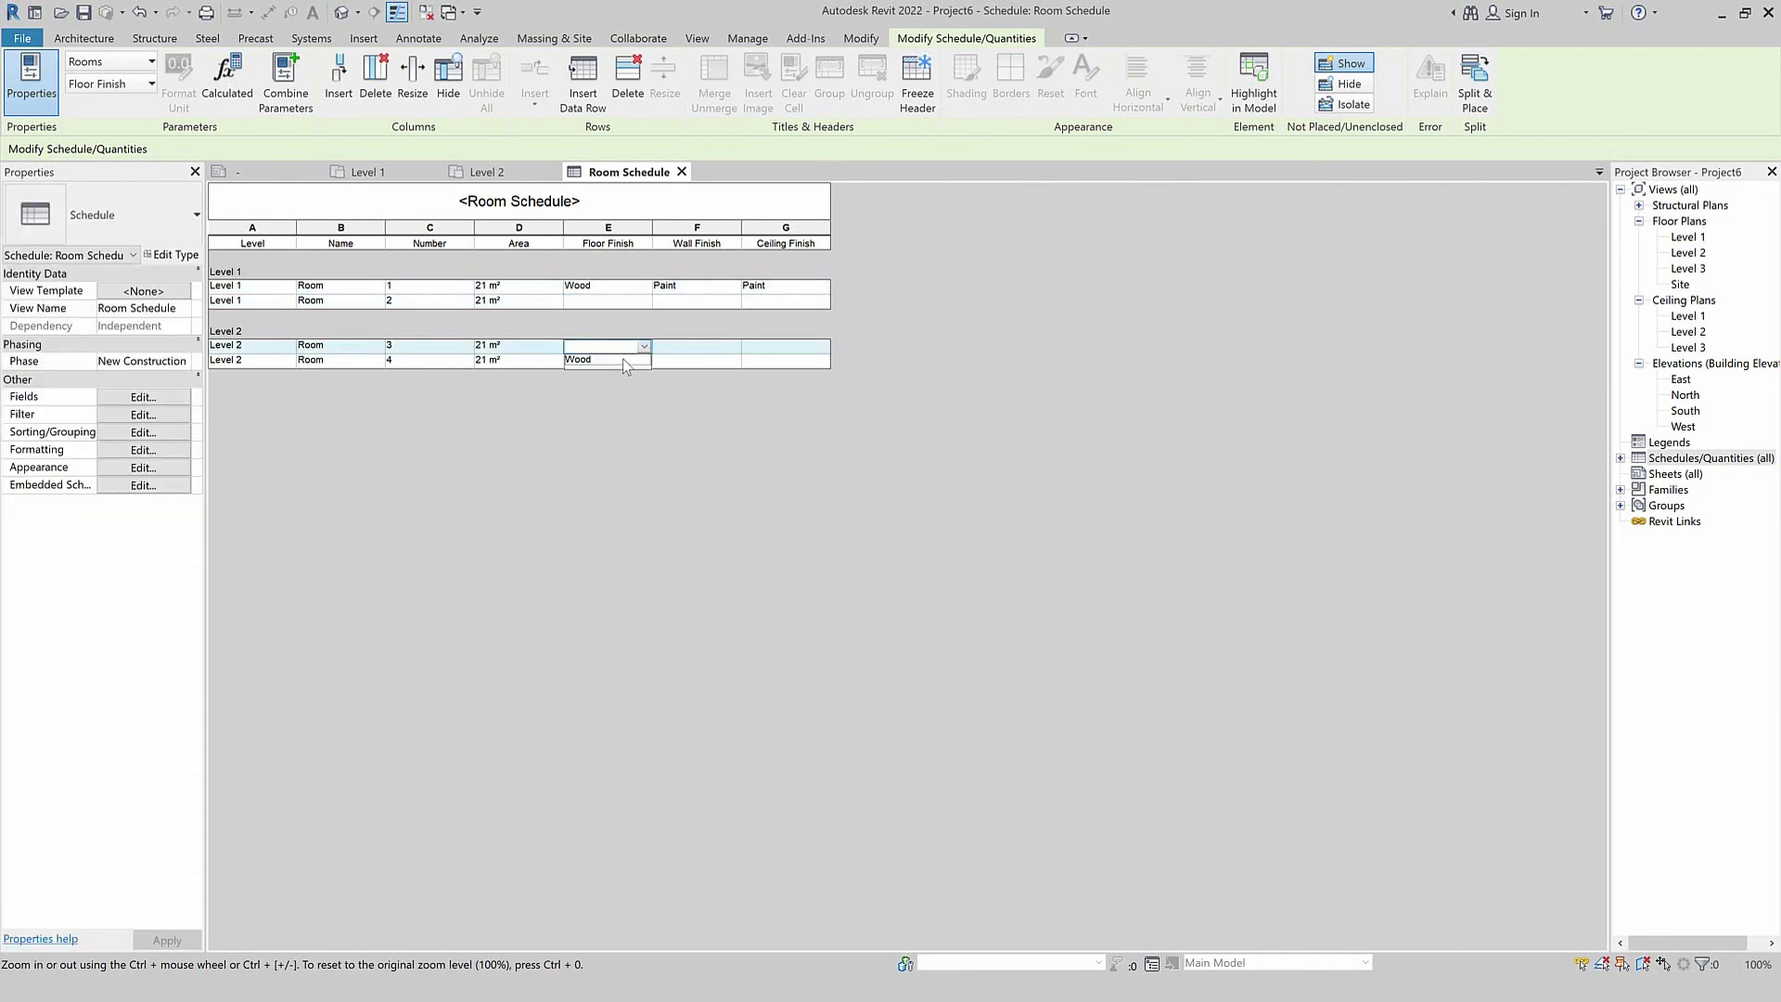
pyautogui.click(591, 302)
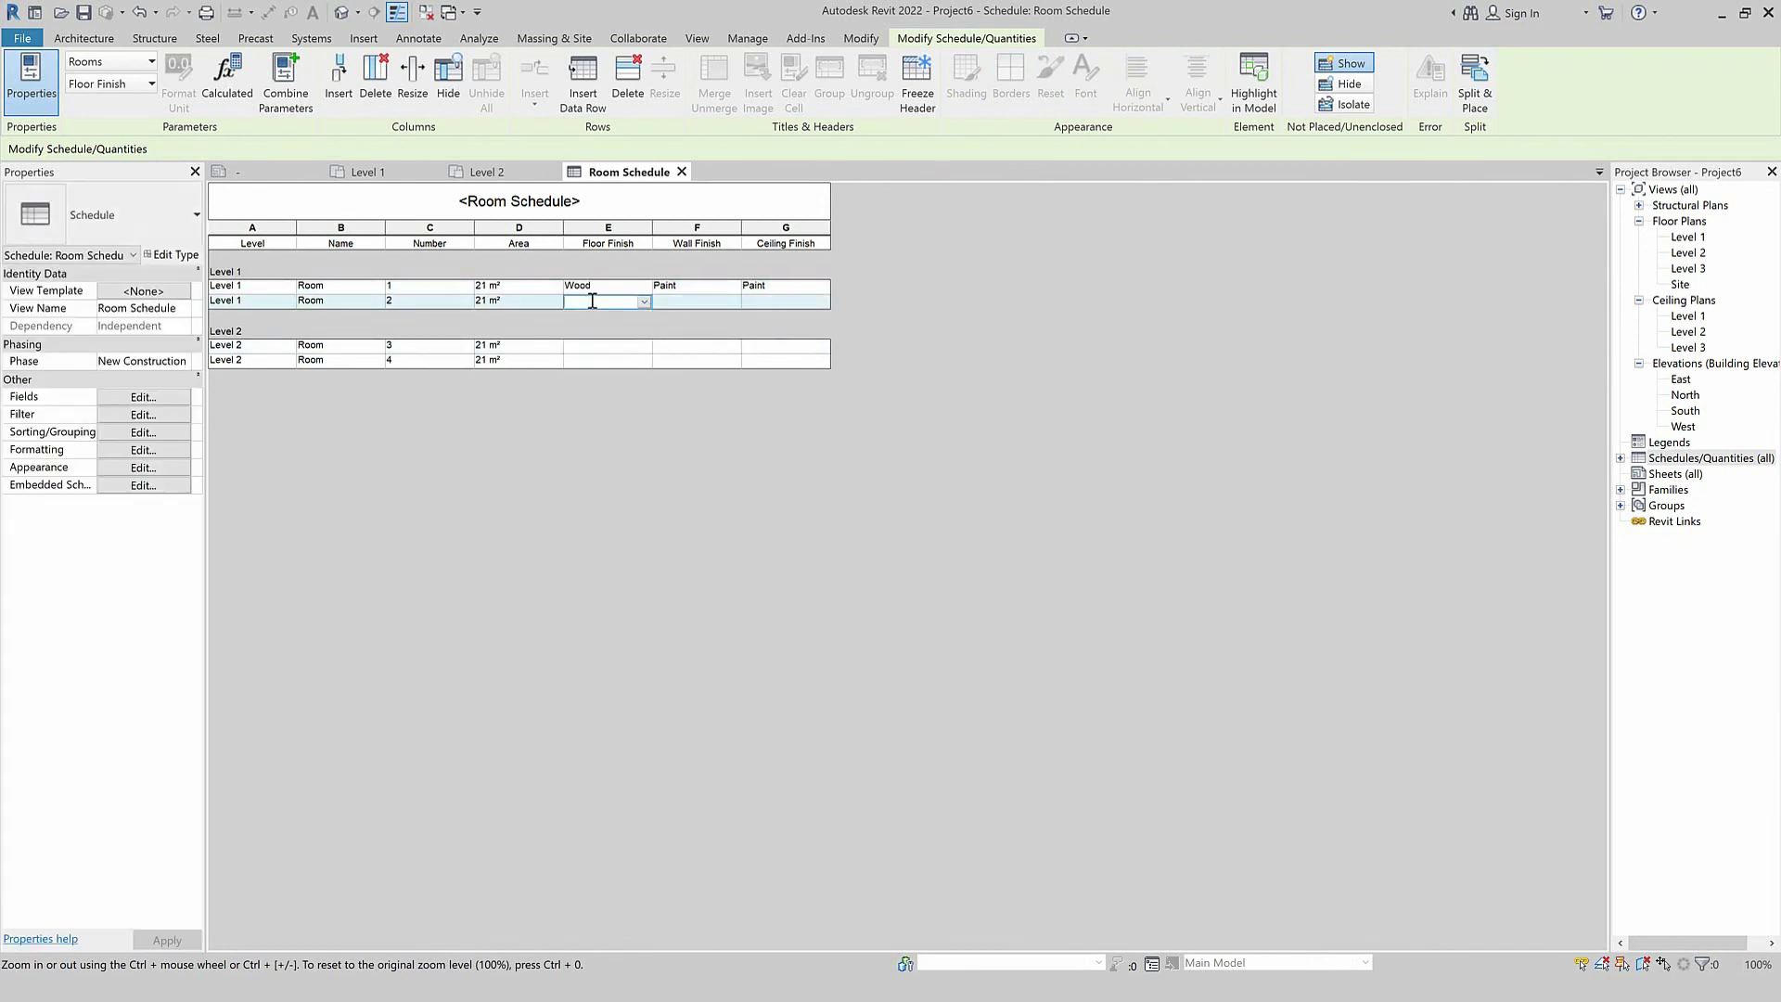
pyautogui.write('Carpe')
pyautogui.write('t')
pyautogui.click(721, 304)
pyautogui.click(694, 315)
pyautogui.click(638, 351)
# Set the floor finish to Concrete for room 3 and ceramic for room 4.
pyautogui.click(596, 345)
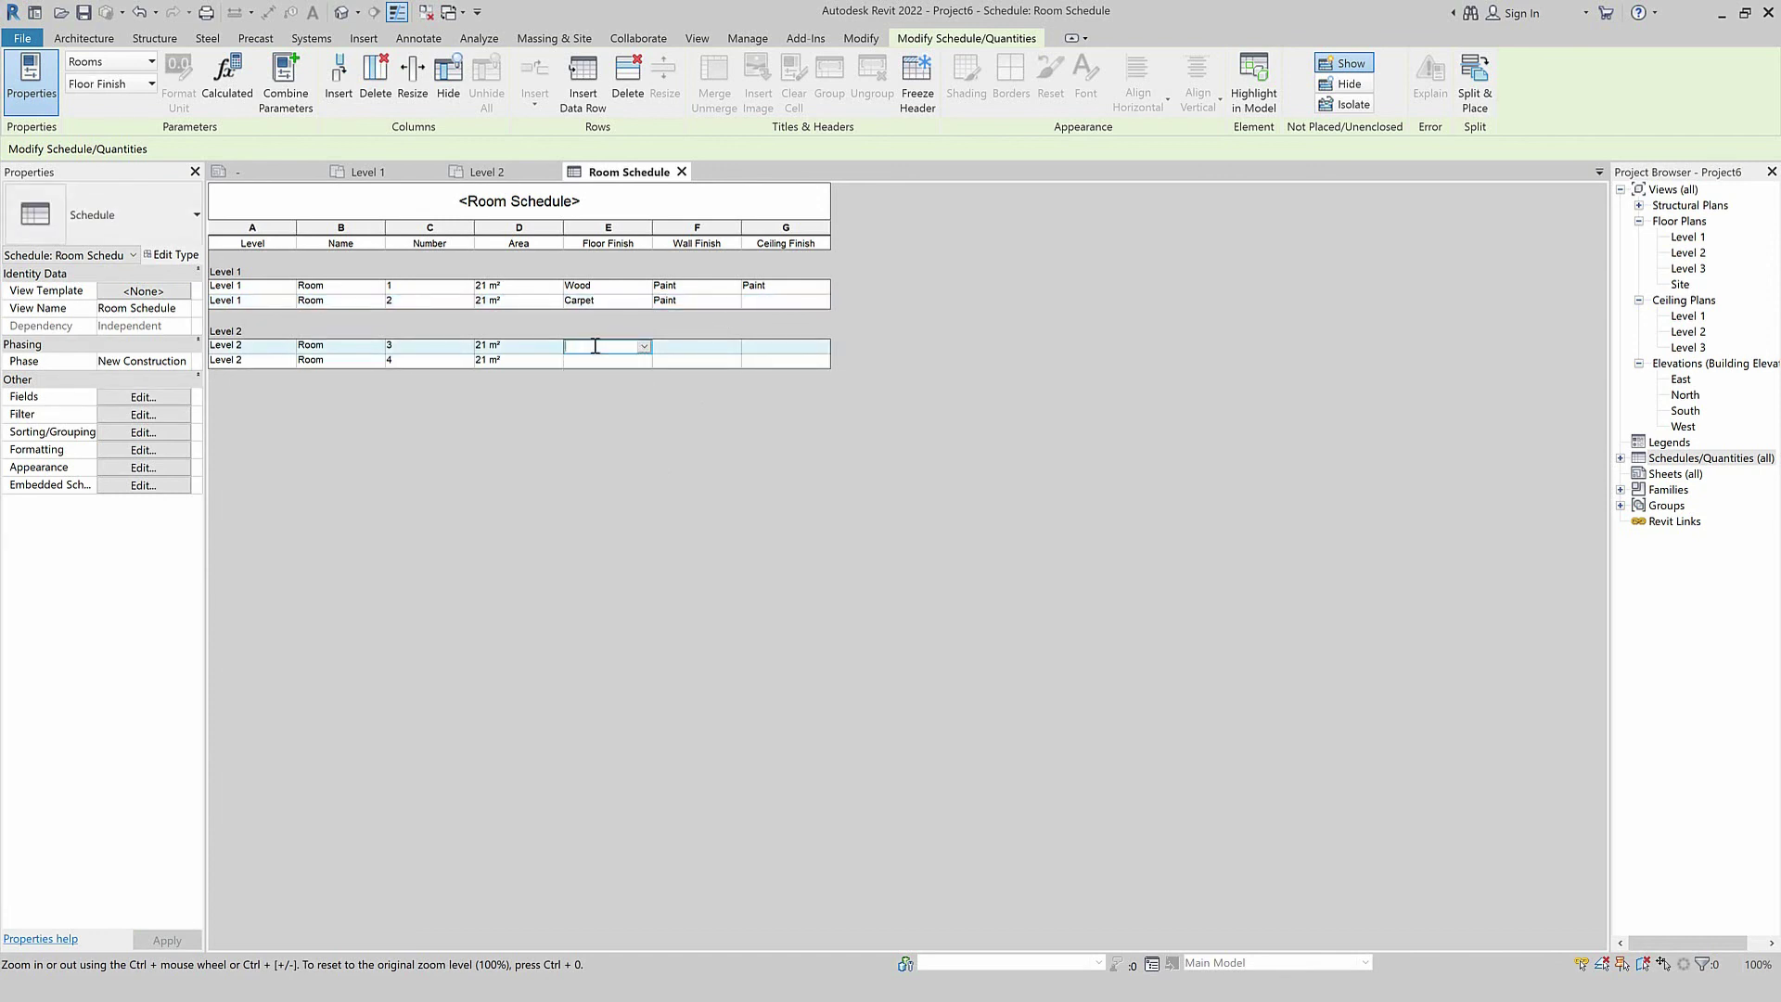
pyautogui.write('Concrete')
pyautogui.click(601, 440)
pyautogui.click(633, 361)
pyautogui.write('ceramic')
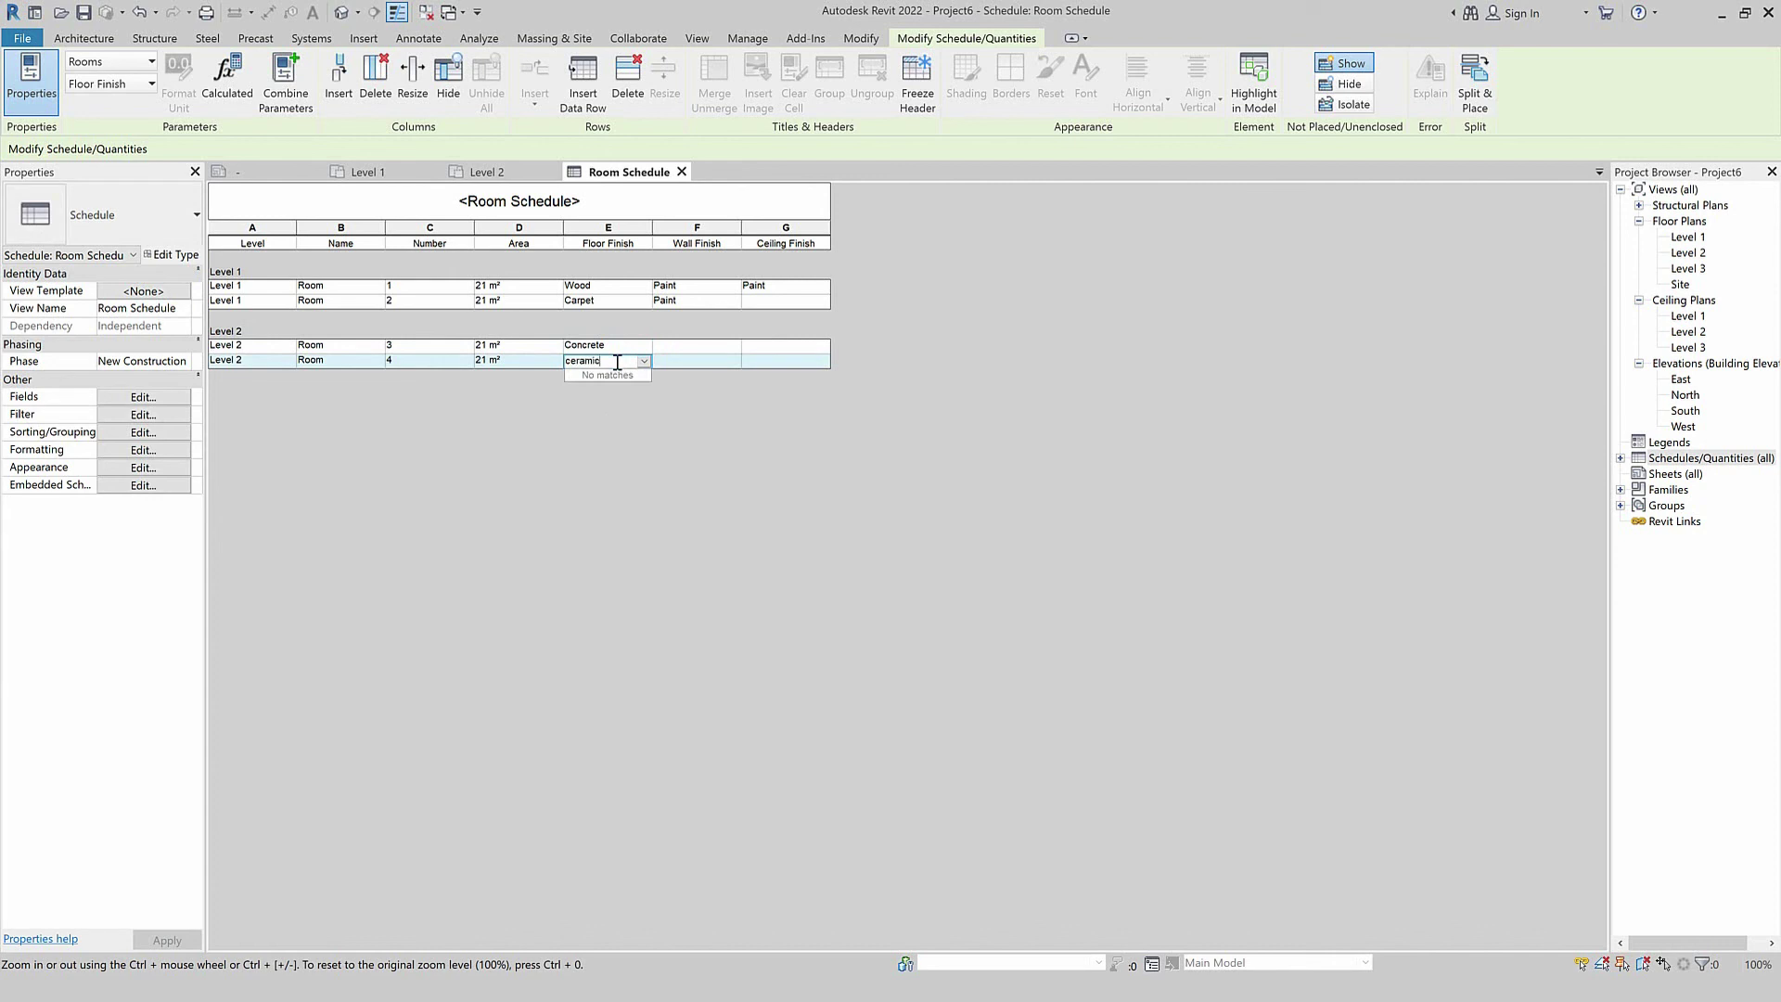
pyautogui.click(674, 436)
# Set Paint wall and ceiling finishes for rooms 3 and 4, then return to Level 1.
pyautogui.click(727, 347)
pyautogui.click(733, 346)
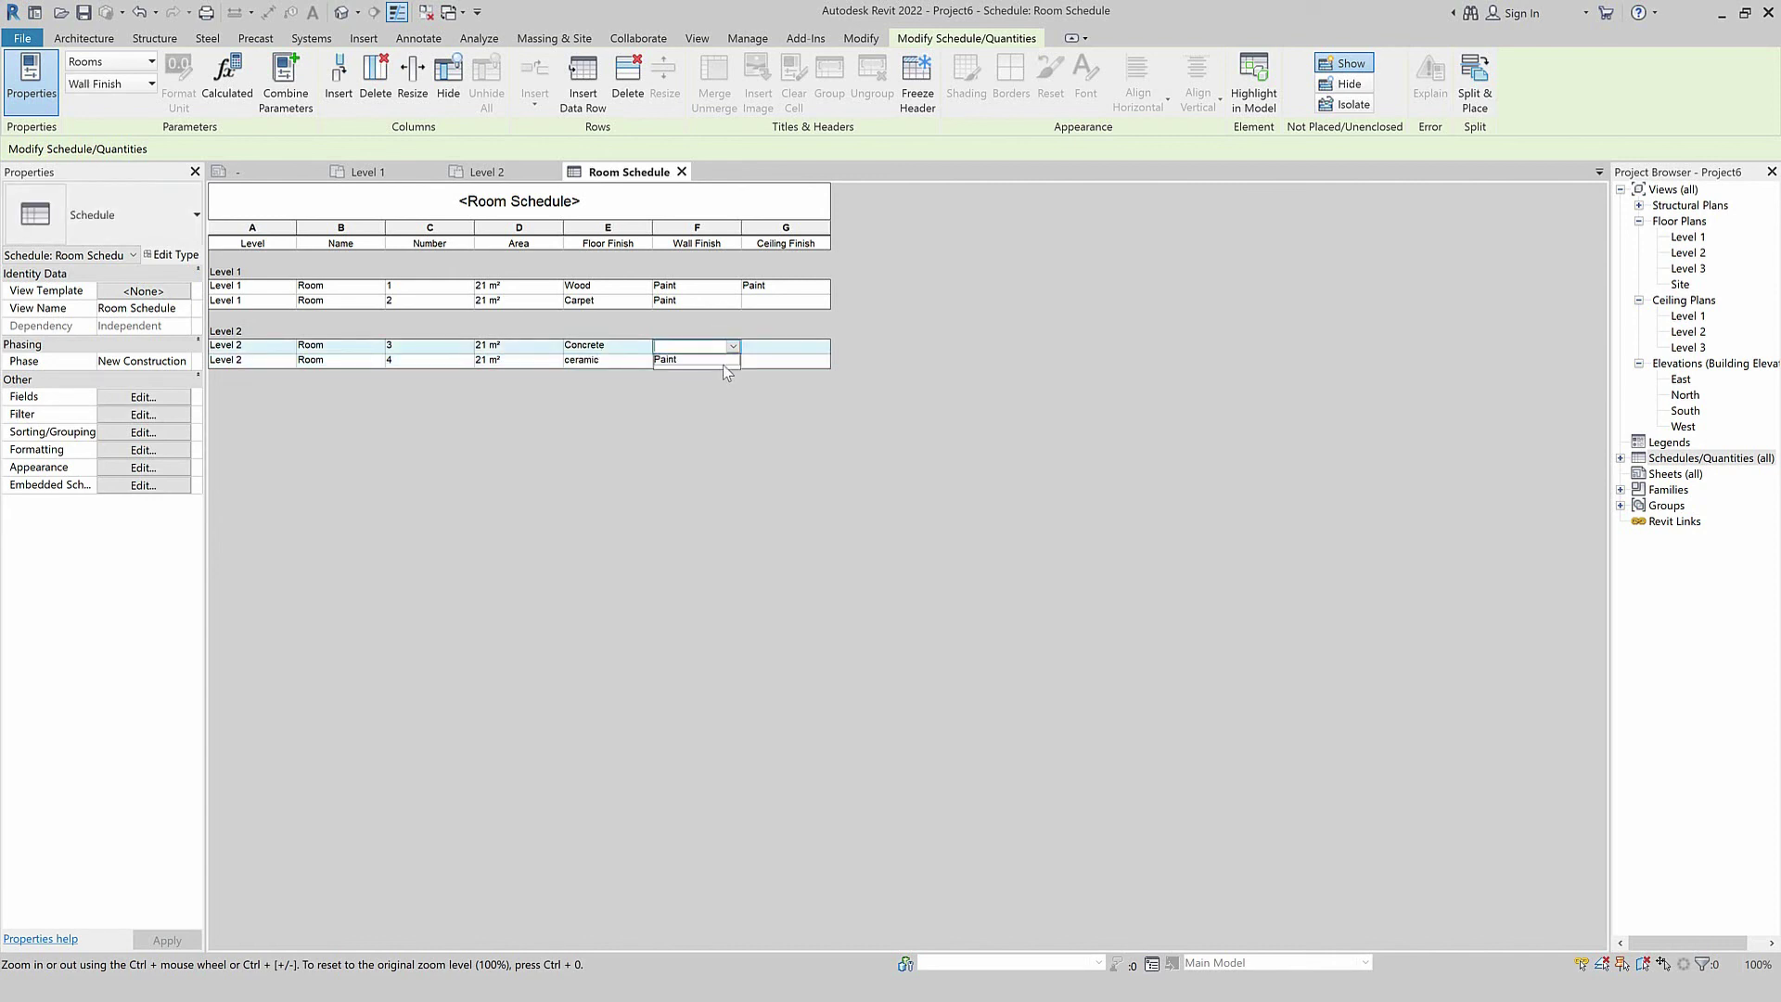
pyautogui.click(733, 362)
pyautogui.write('Paint')
pyautogui.click(802, 347)
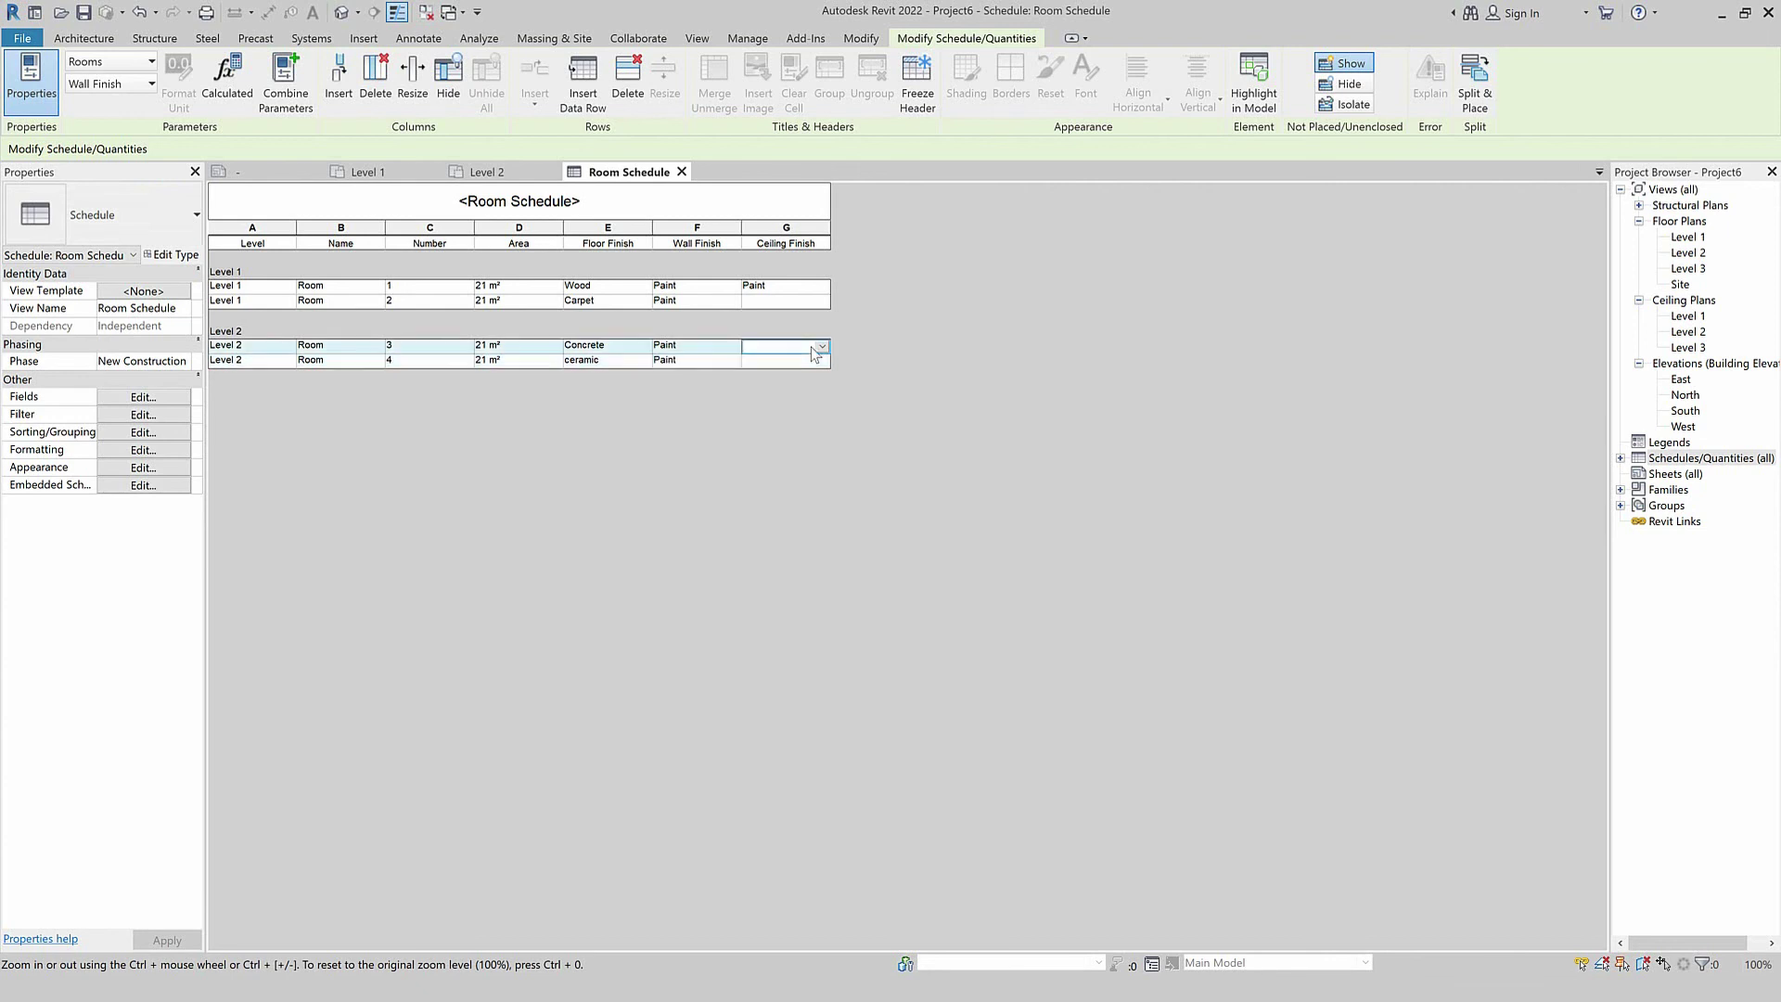
pyautogui.click(809, 362)
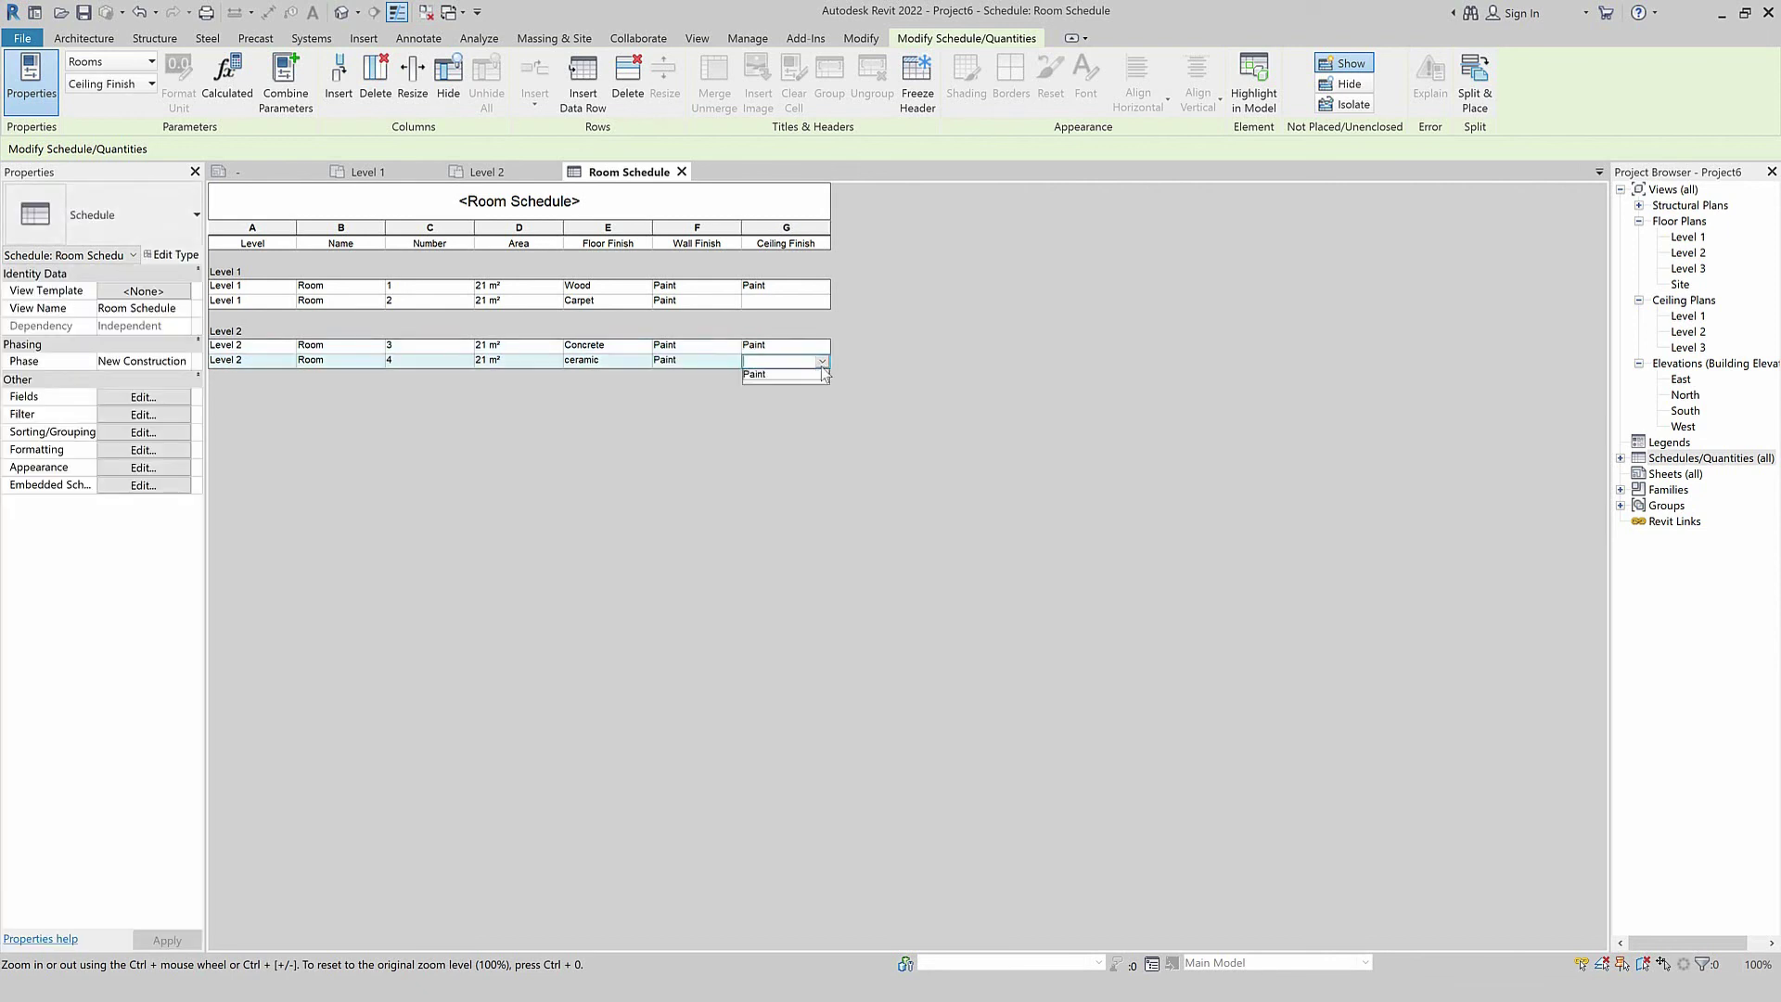
pyautogui.click(814, 377)
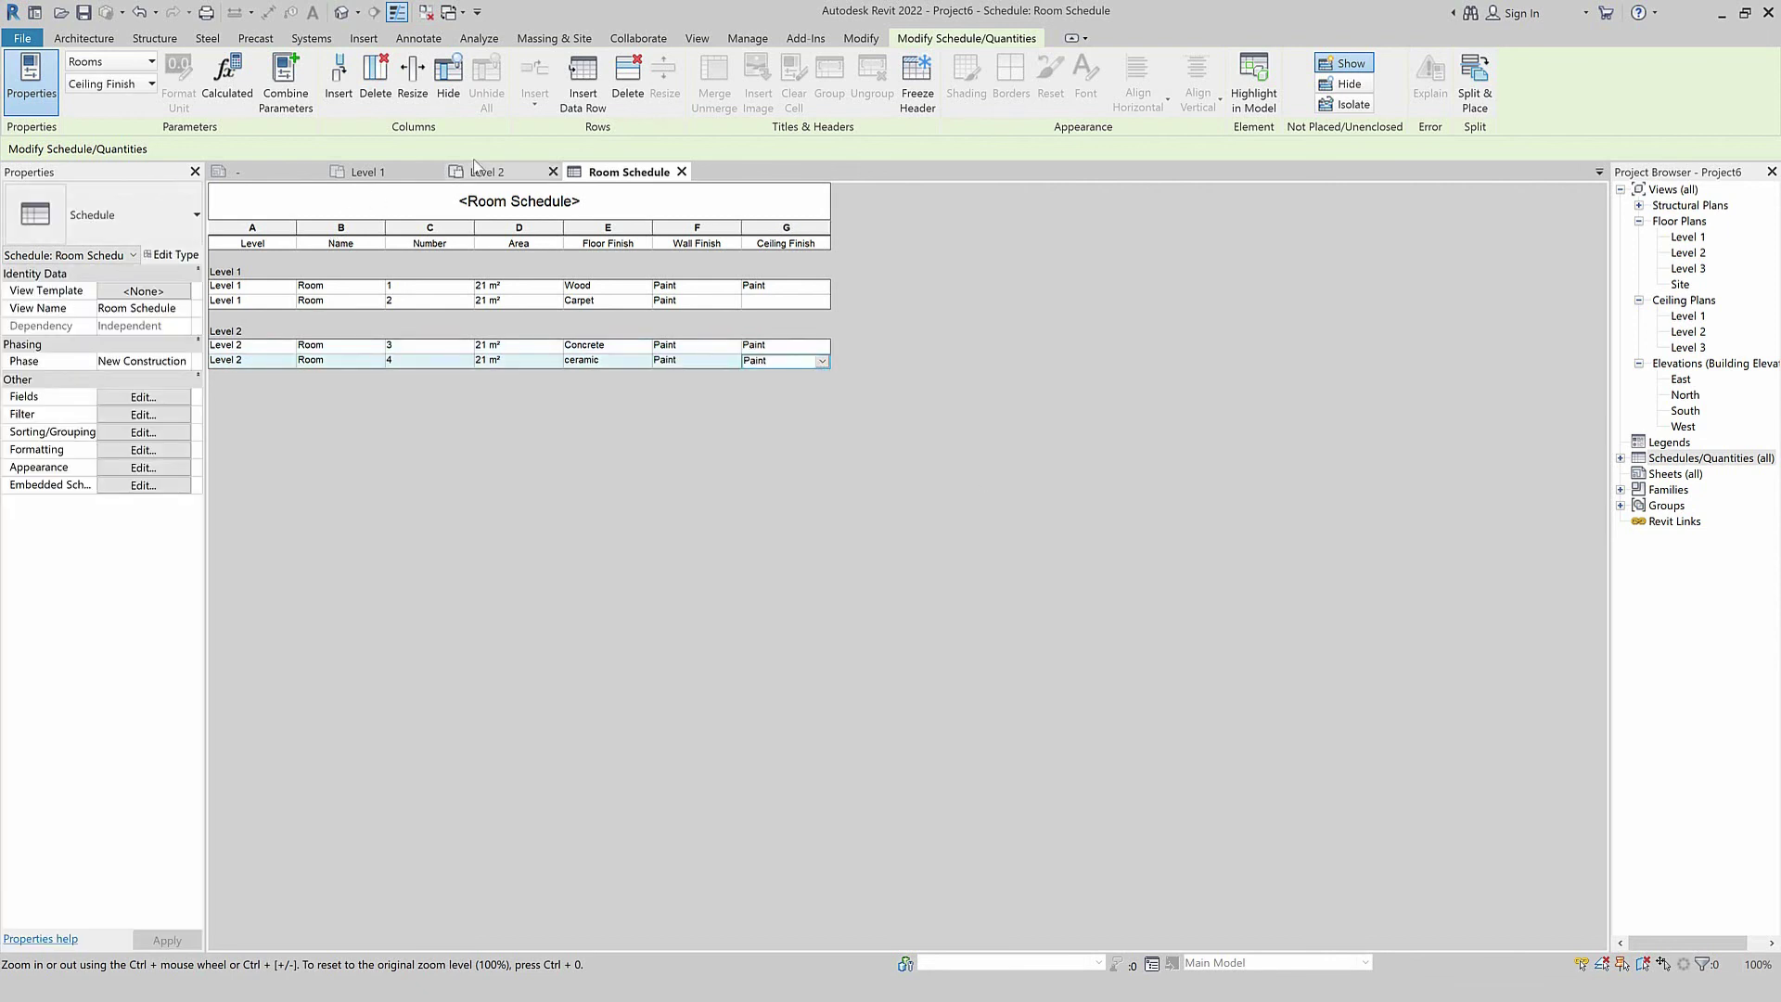
pyautogui.click(380, 171)
pyautogui.click(795, 621)
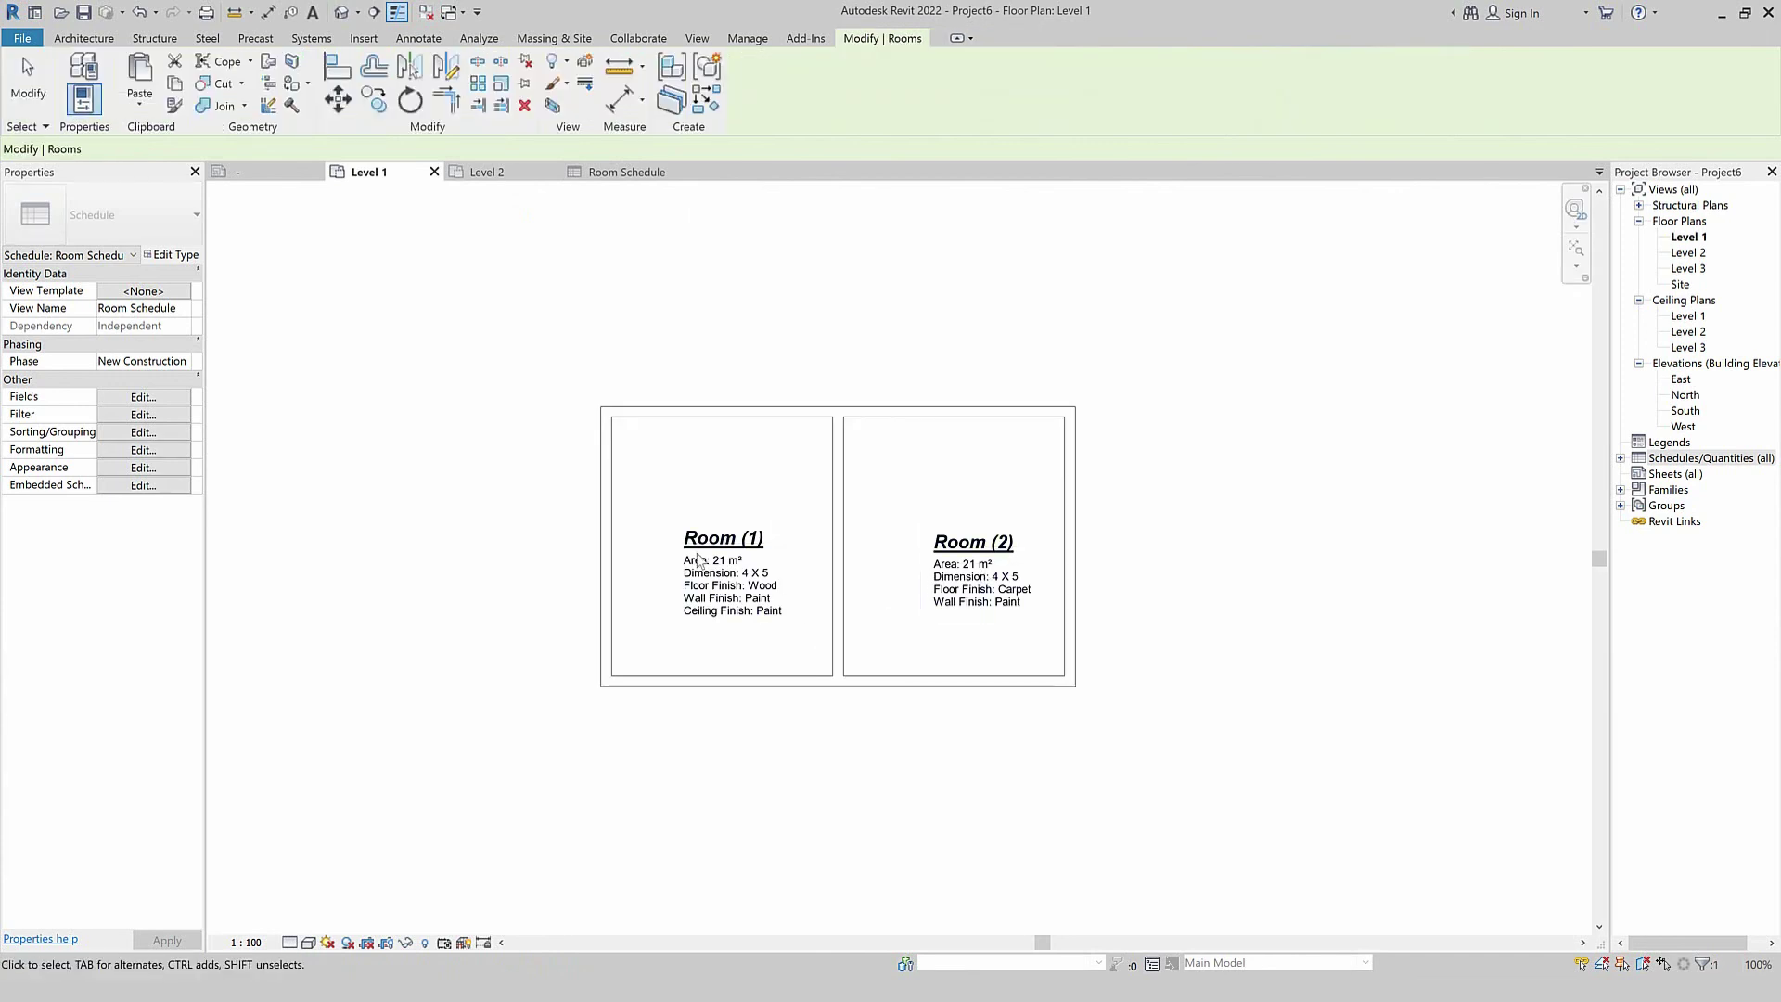
pyautogui.click(655, 494)
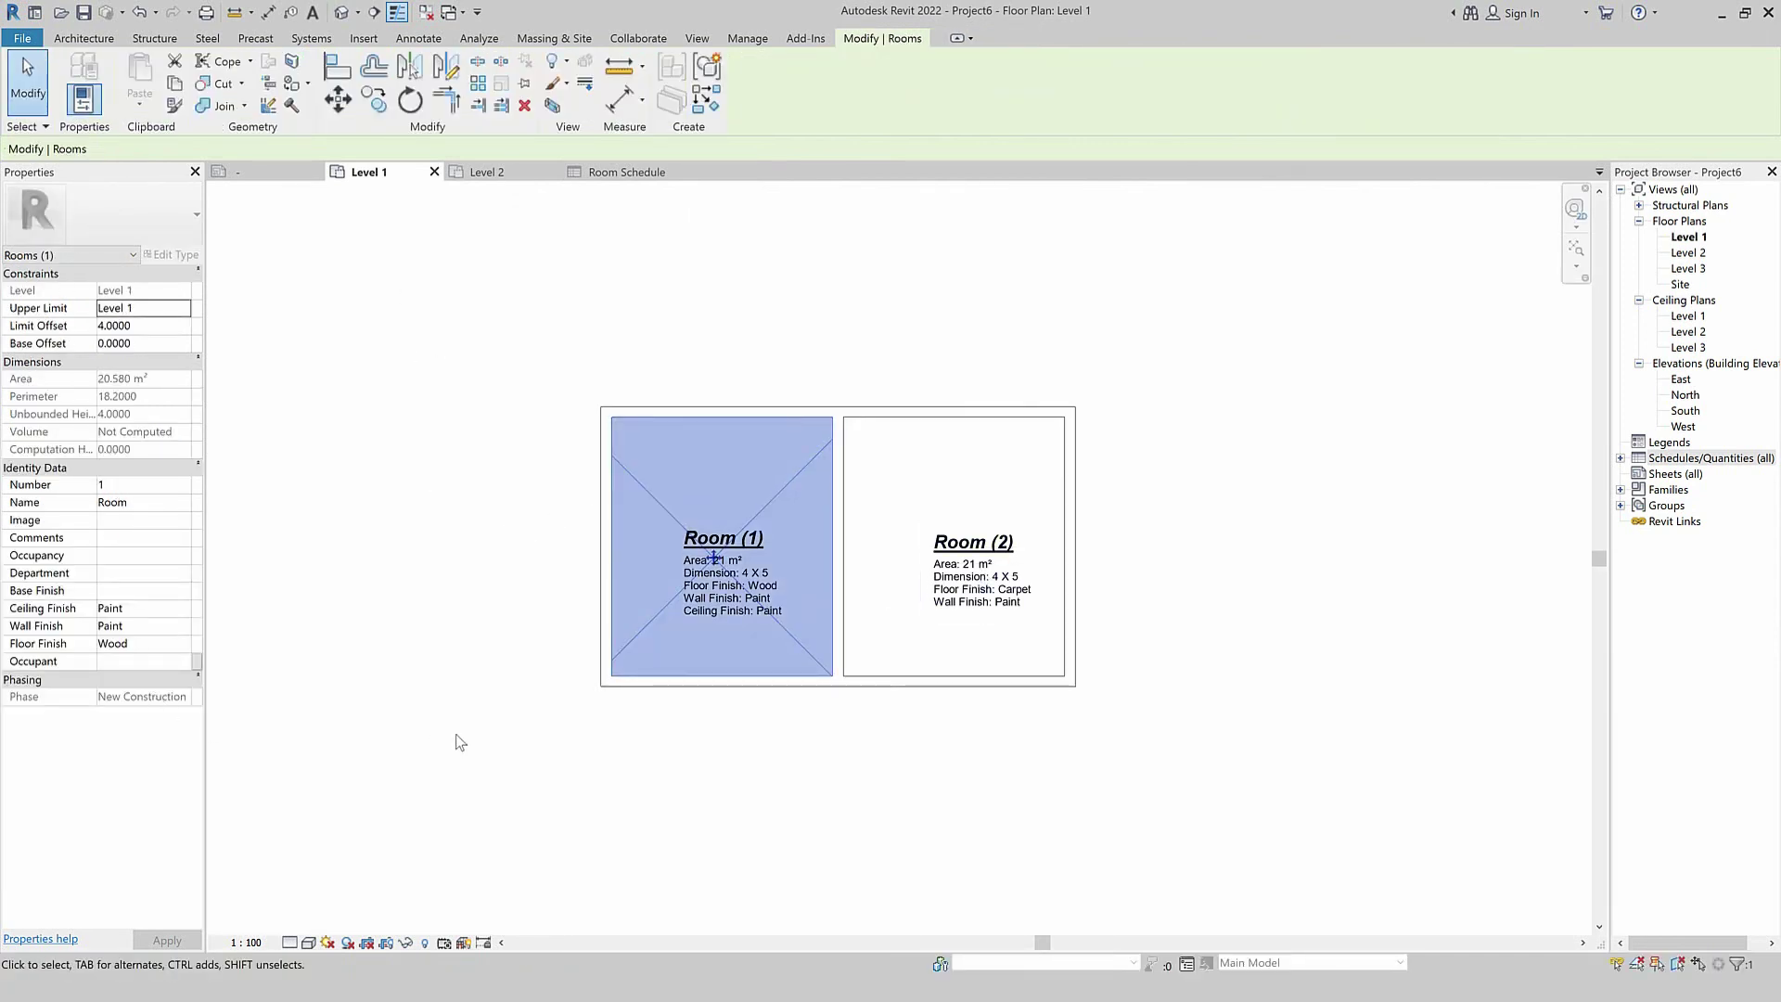
pyautogui.click(456, 741)
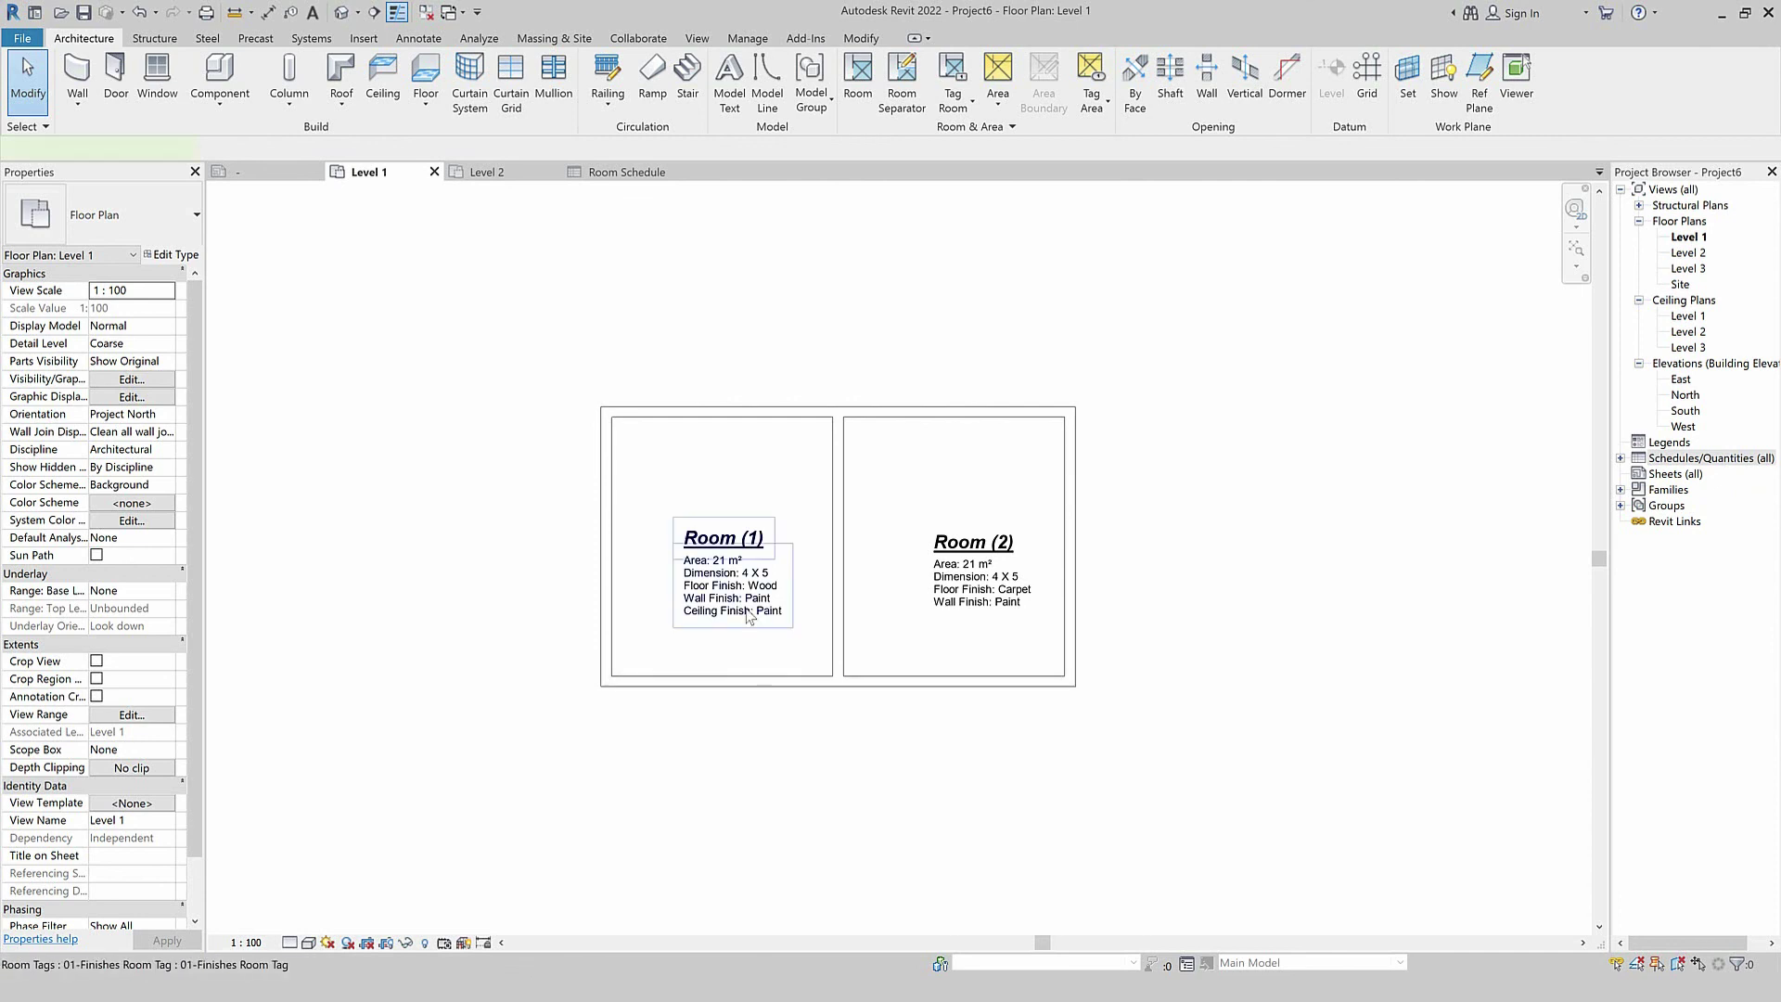
pyautogui.click(750, 617)
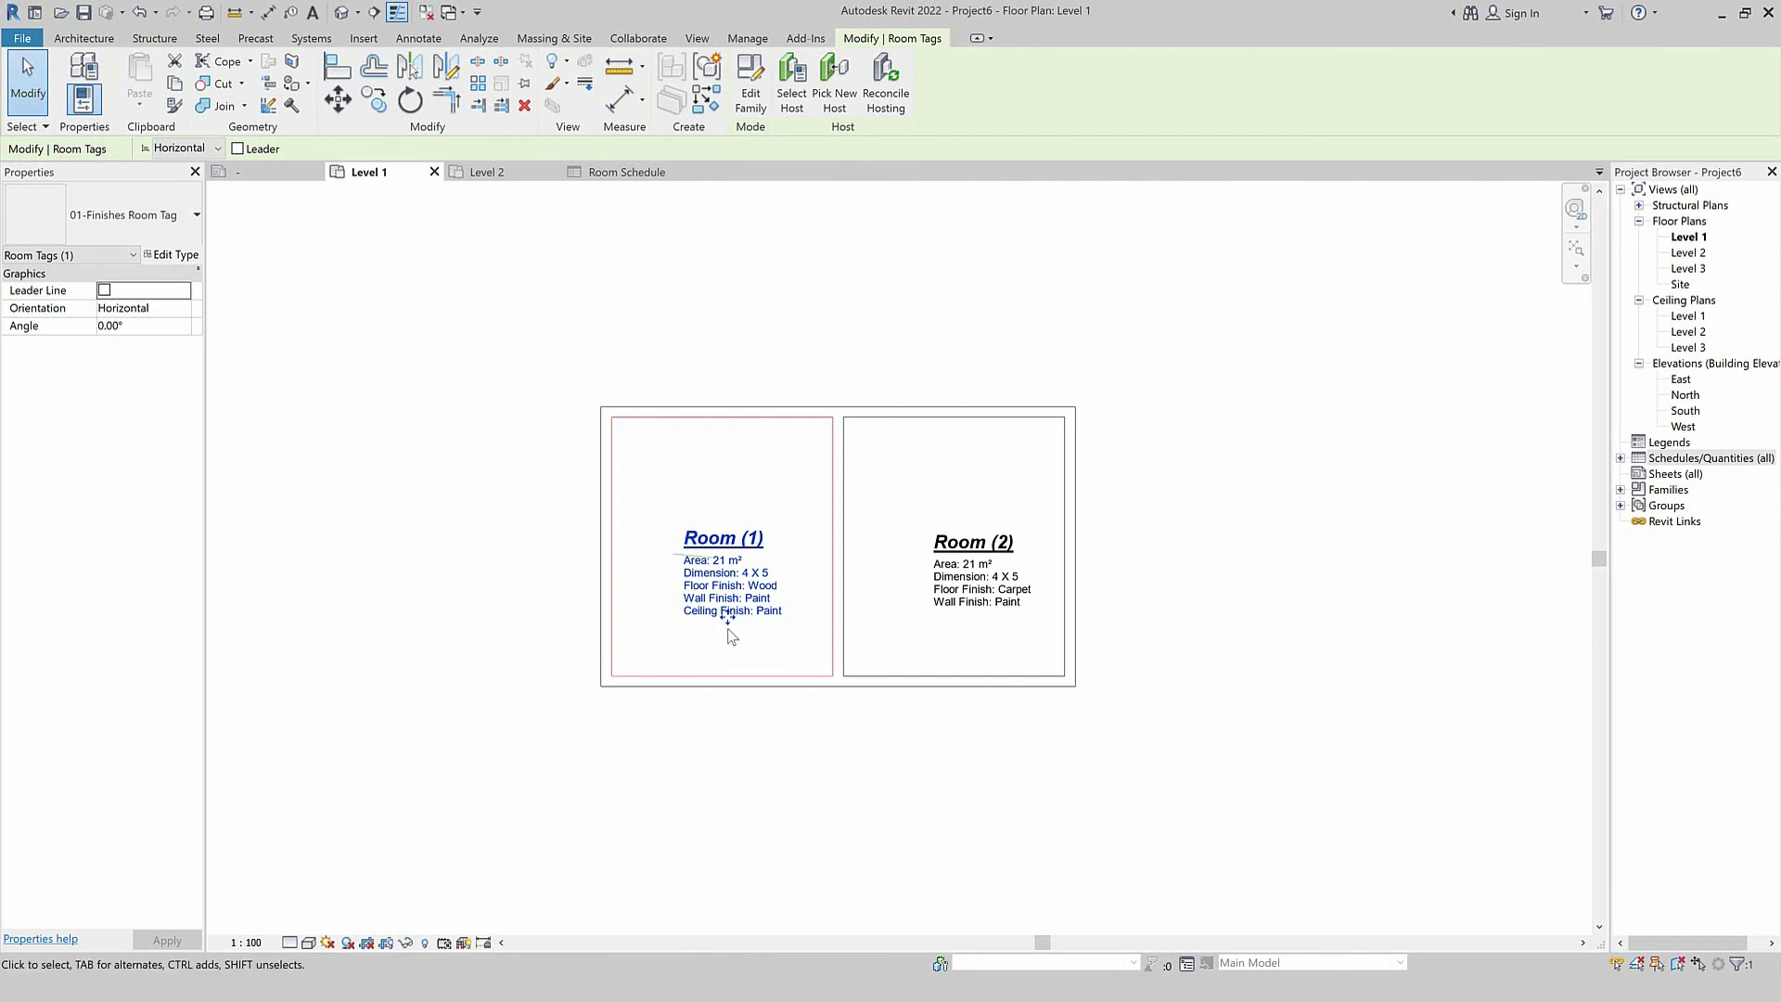
# Delete the Ceiling Finish value from the Room (1) tag's label parameters.
pyautogui.click(742, 617)
pyautogui.doubleClick(892, 559)
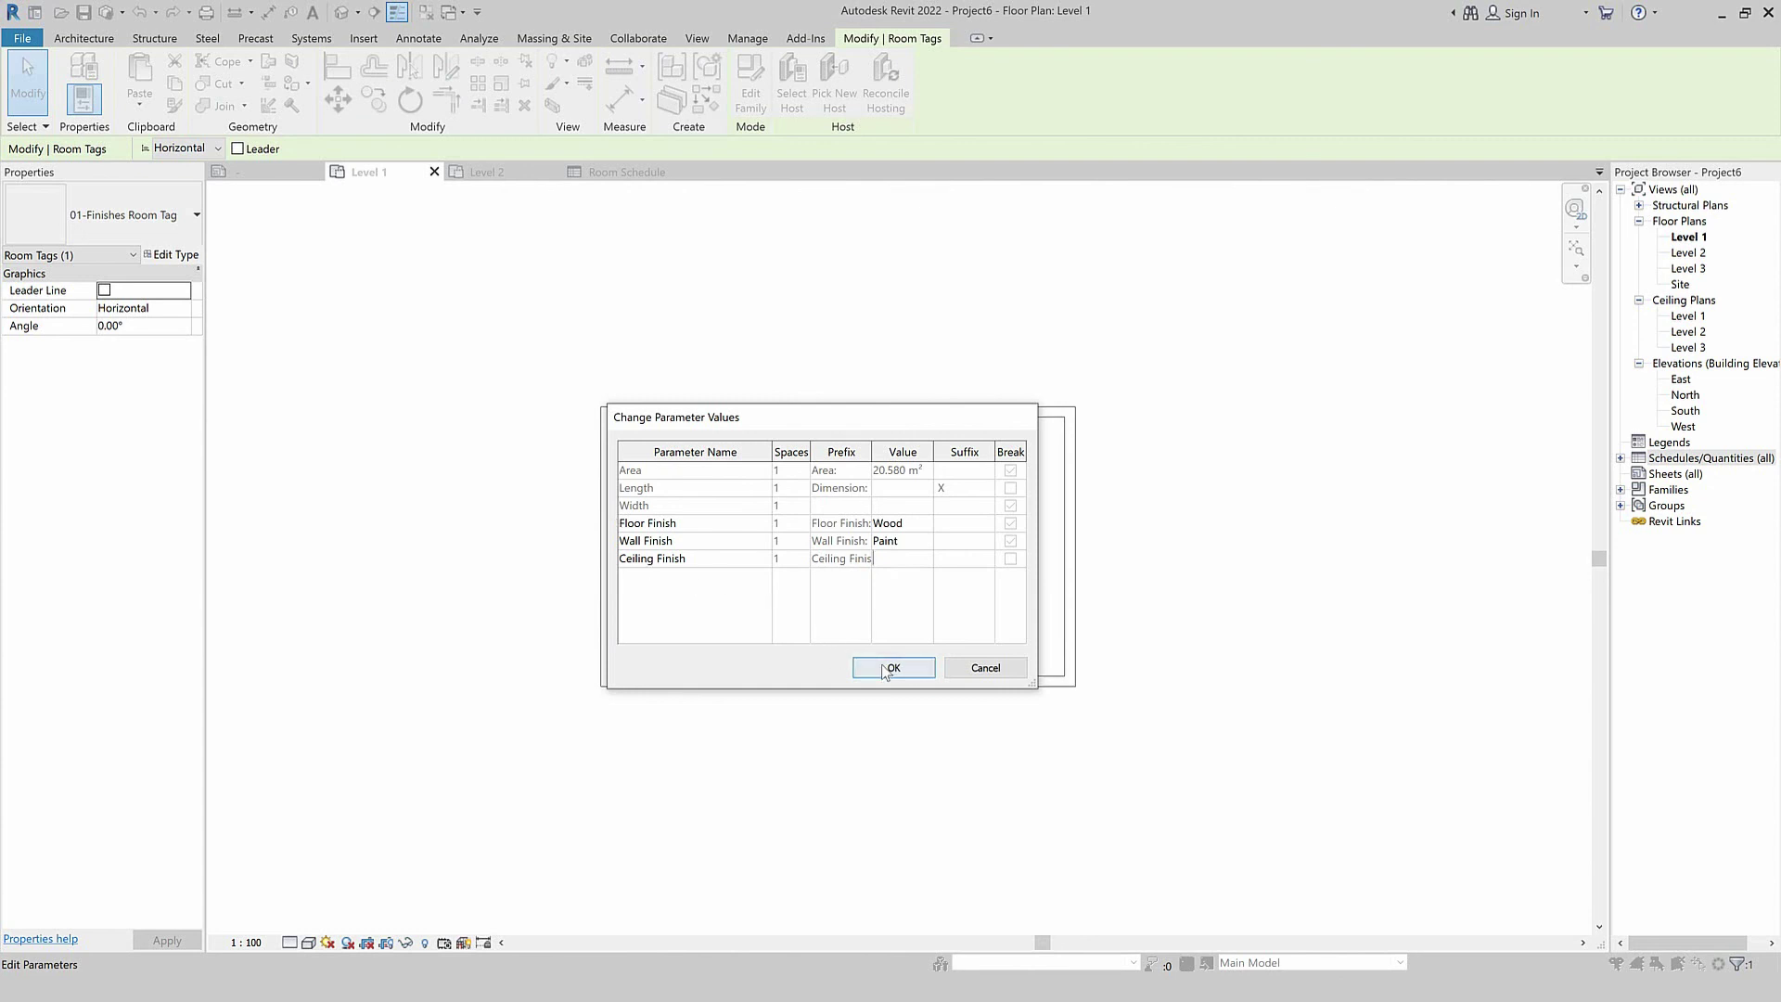
pyautogui.click(887, 672)
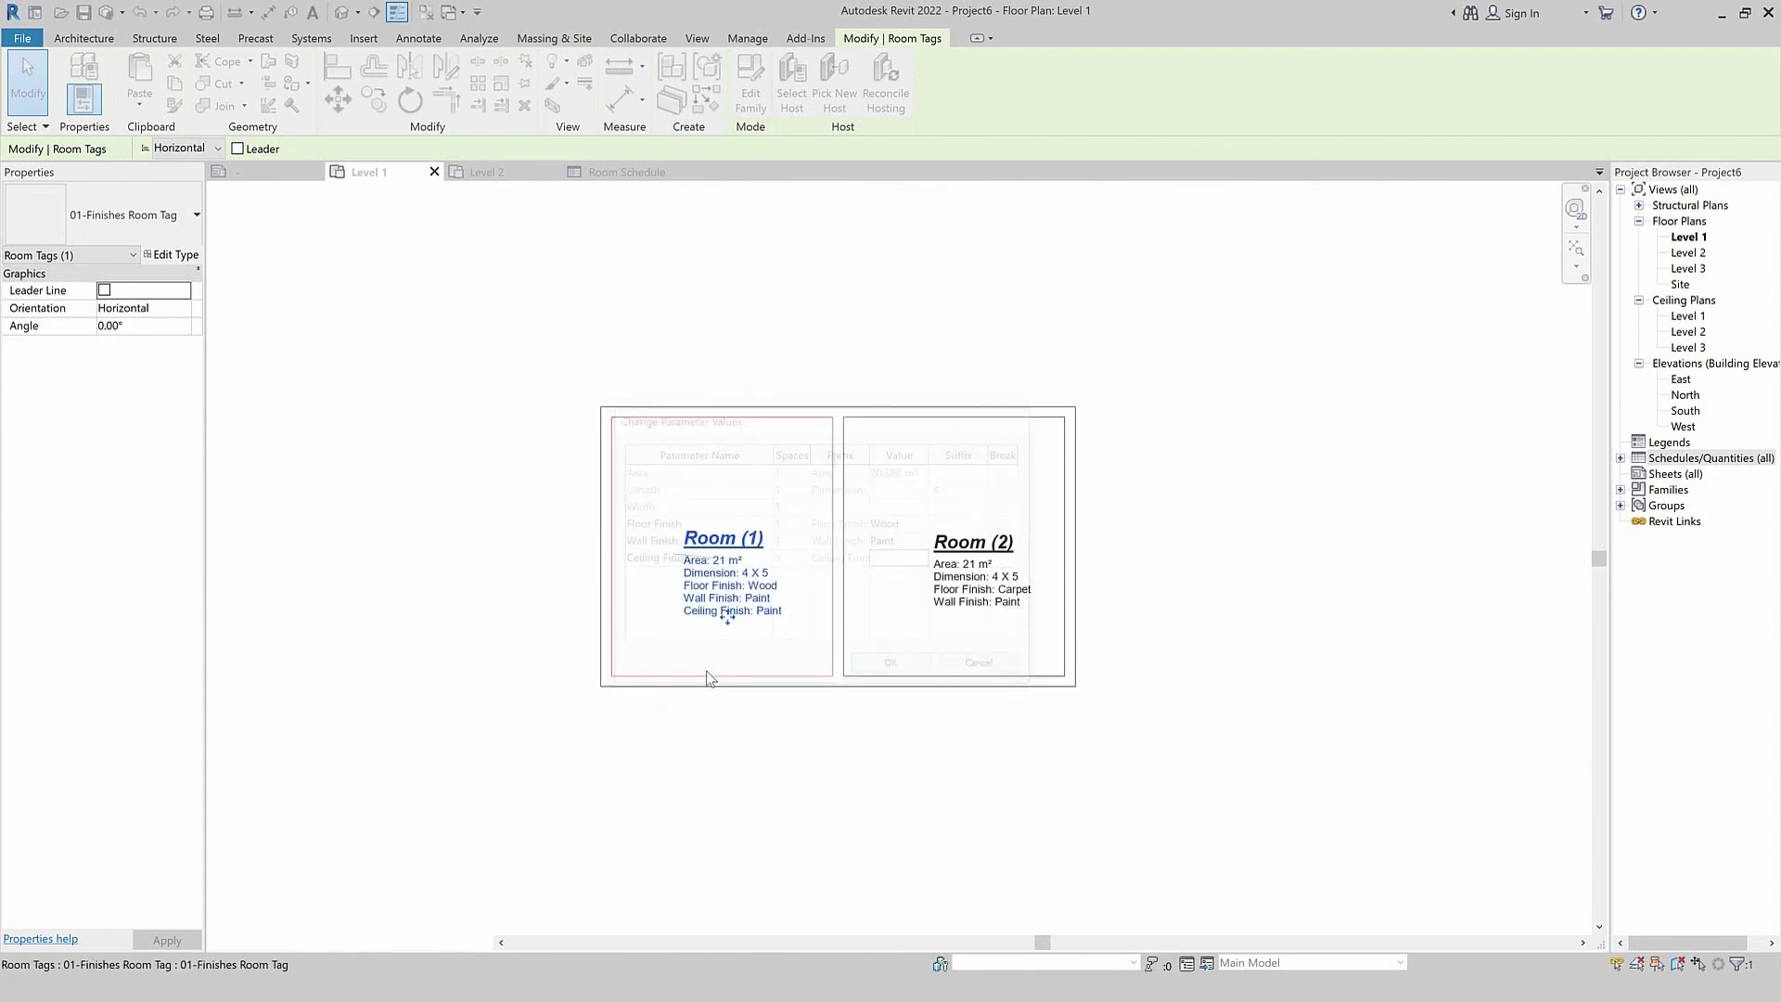
pyautogui.click(761, 781)
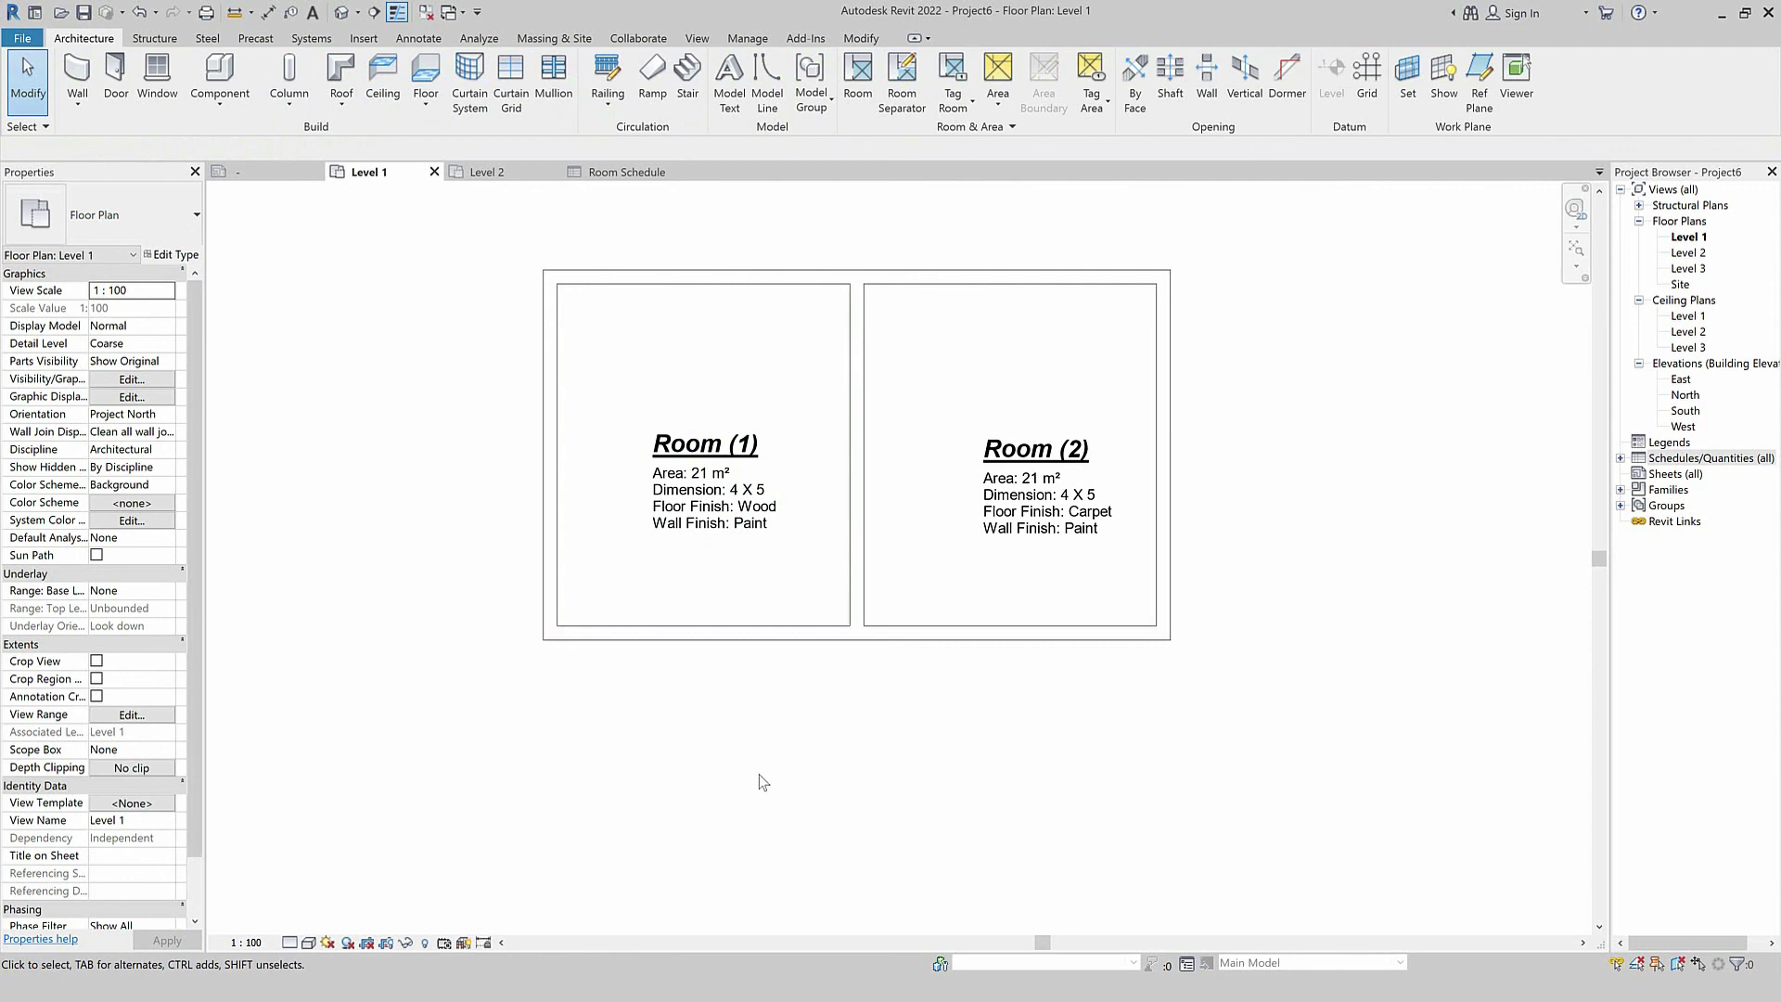
pyautogui.click(567, 175)
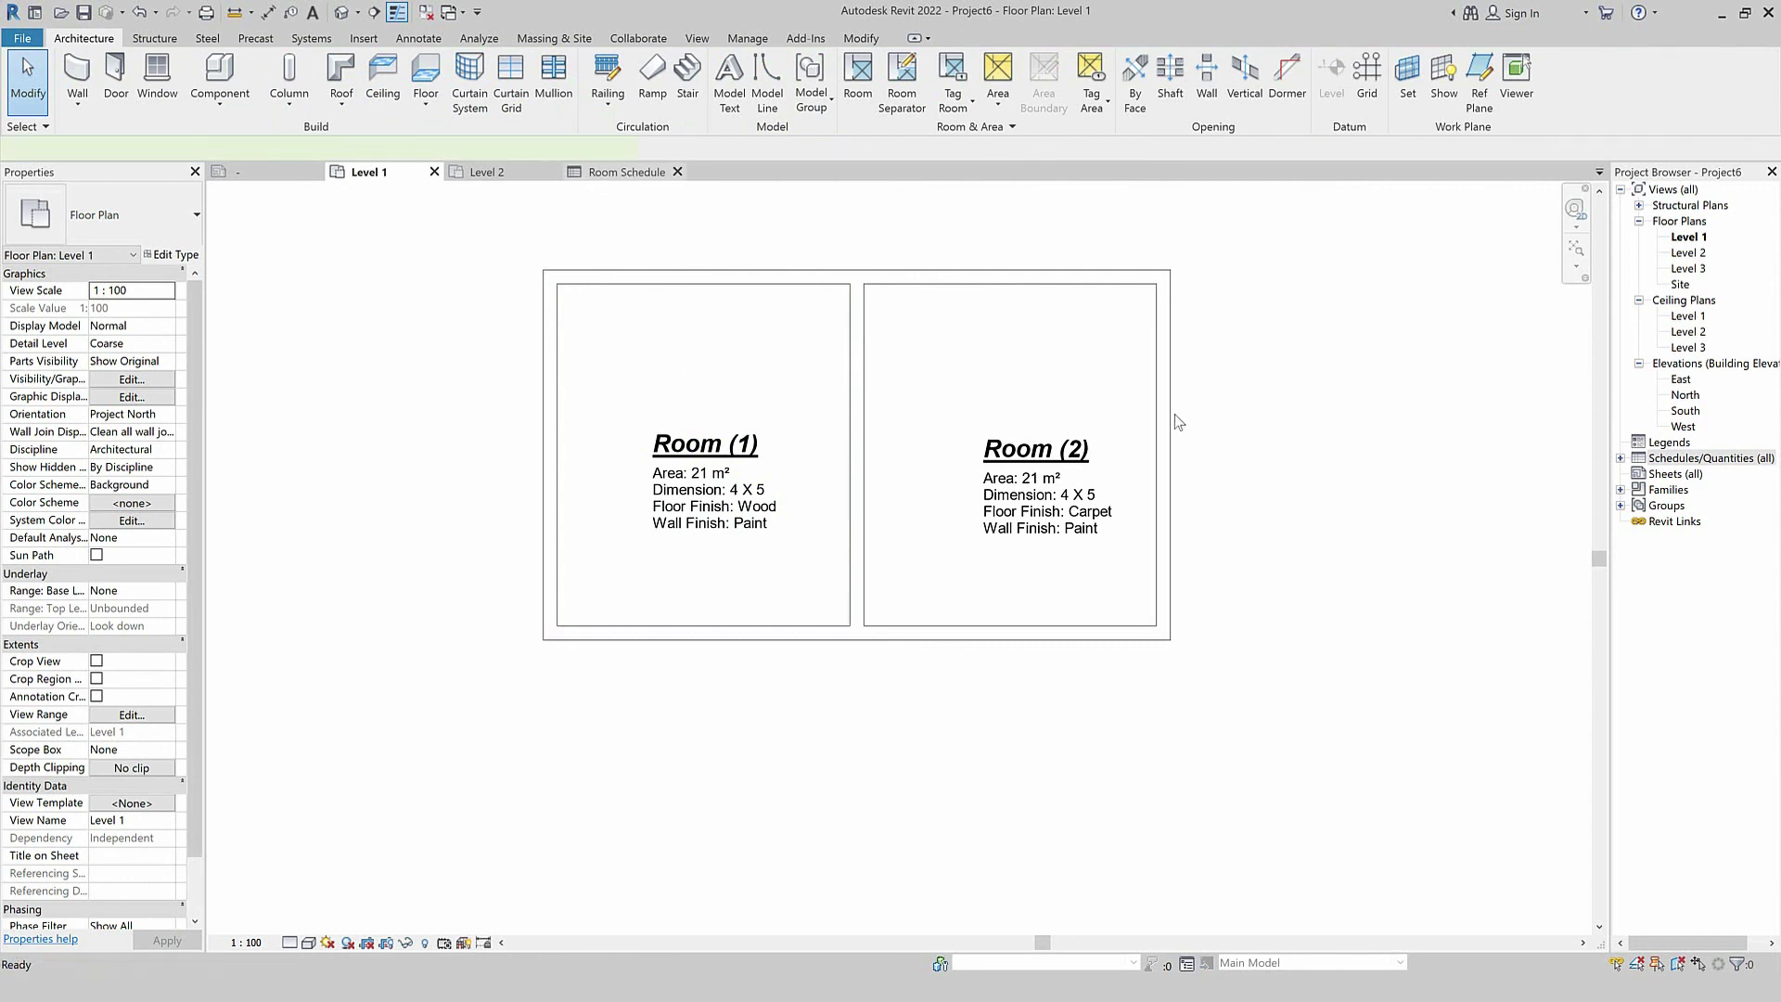